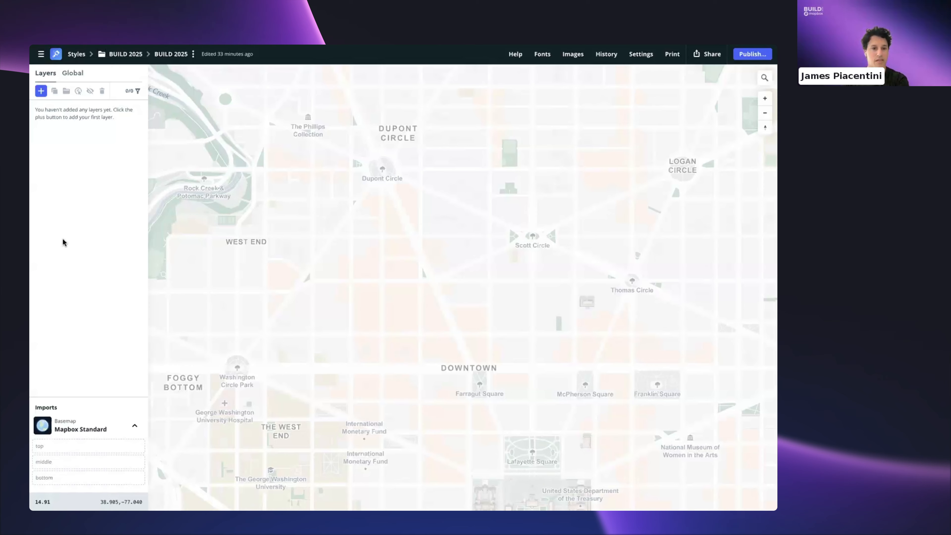
- Review the Mapbox Standard basemap's configuration options and close them again
scroll(248, 329, "down", 3)
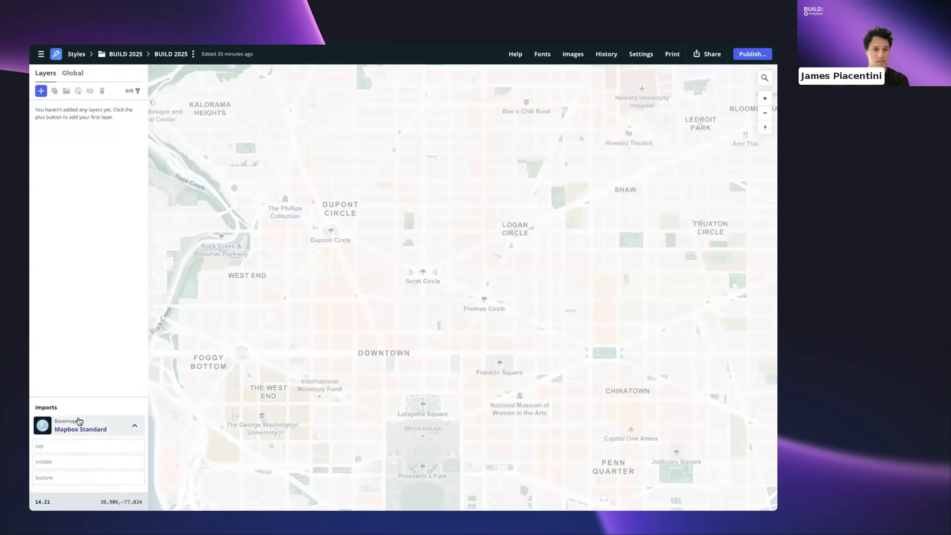
left_click(63, 423)
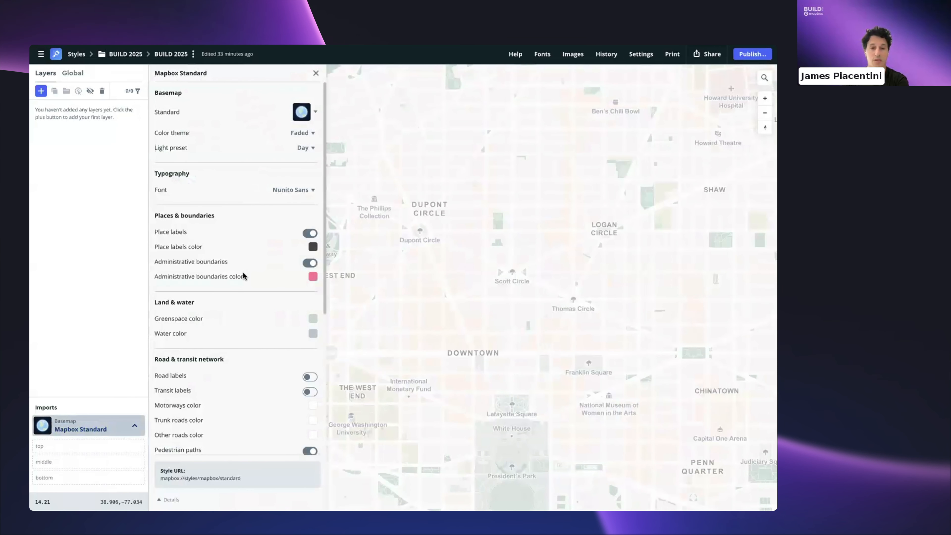
scroll(221, 410, "down", 6)
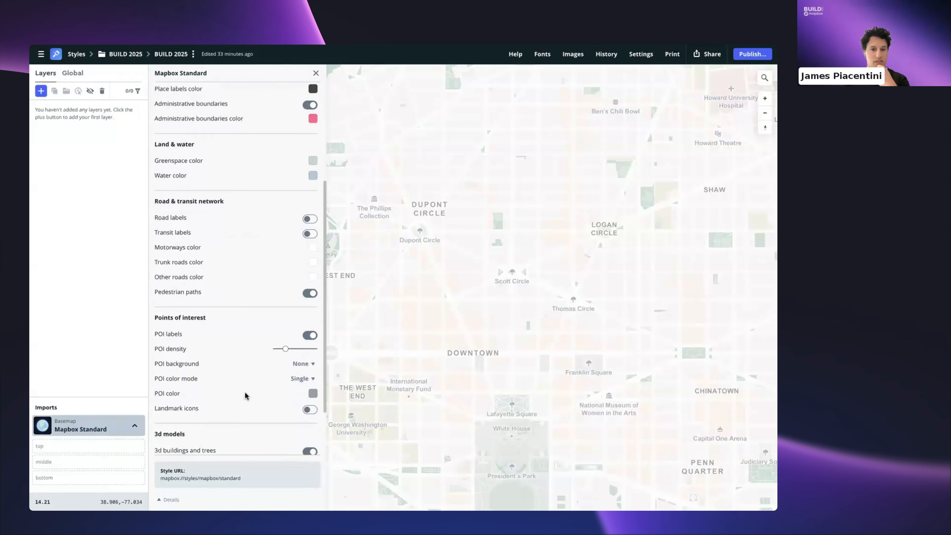
scroll(241, 394, "up", 6)
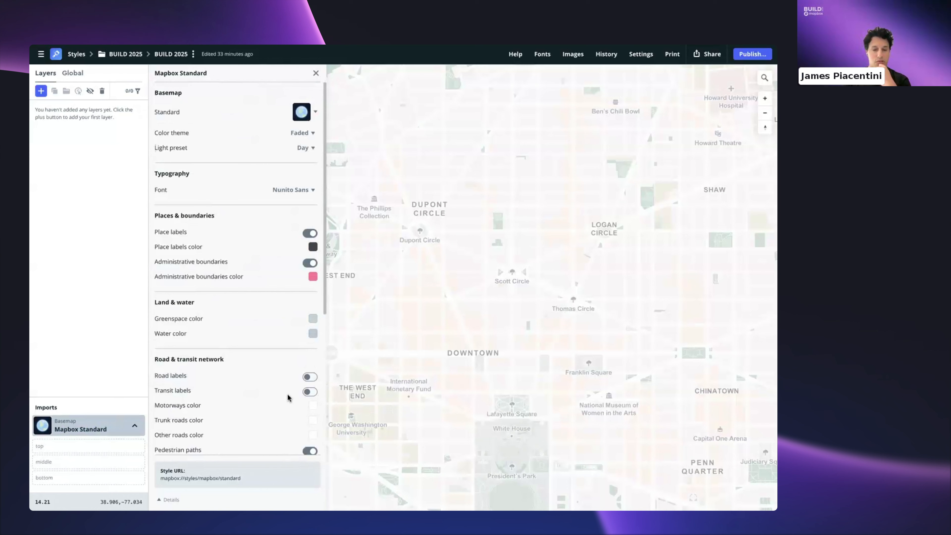
scroll(411, 382, "down", 3)
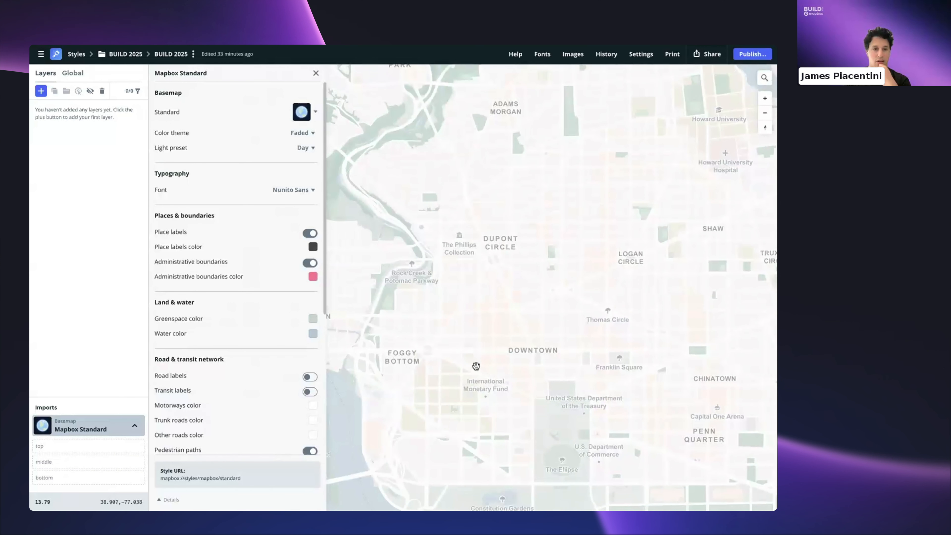
left_click(315, 73)
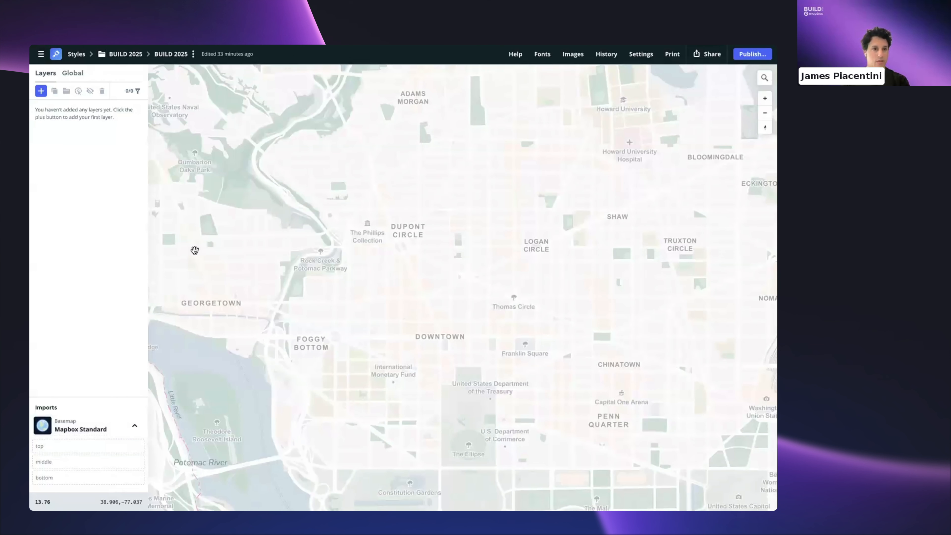
- Add a custom layer that uses the BUILD_User tileset as its source, filtering the sources by "build"
left_click(40, 93)
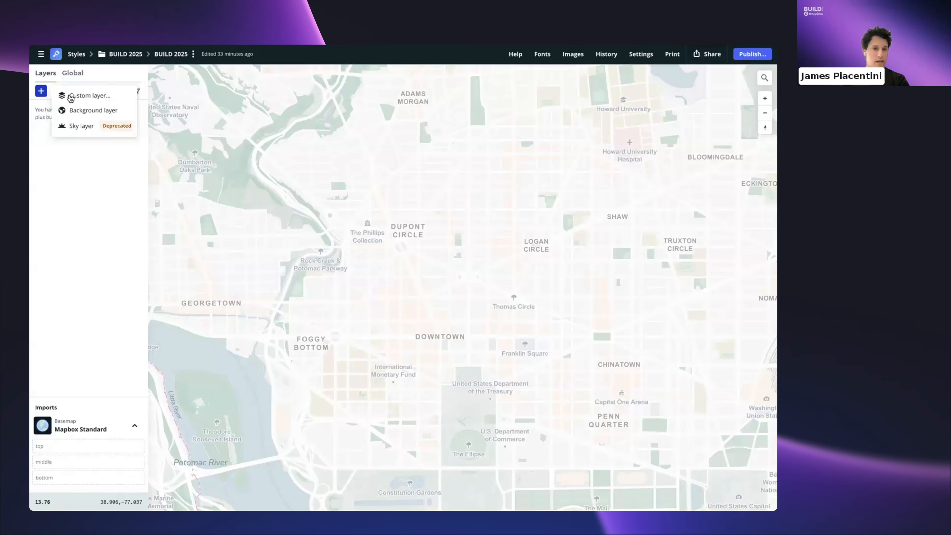
left_click(89, 97)
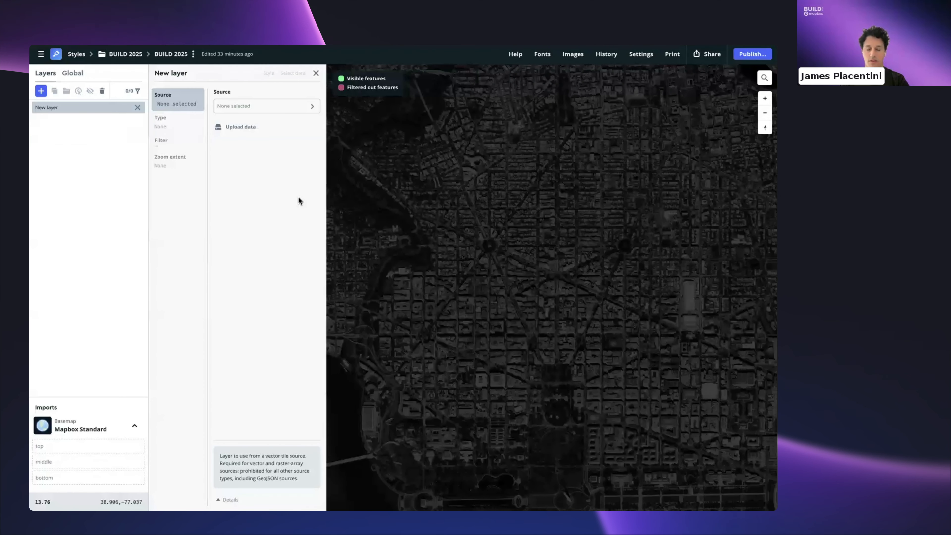
left_click_drag(463, 203, 412, 203)
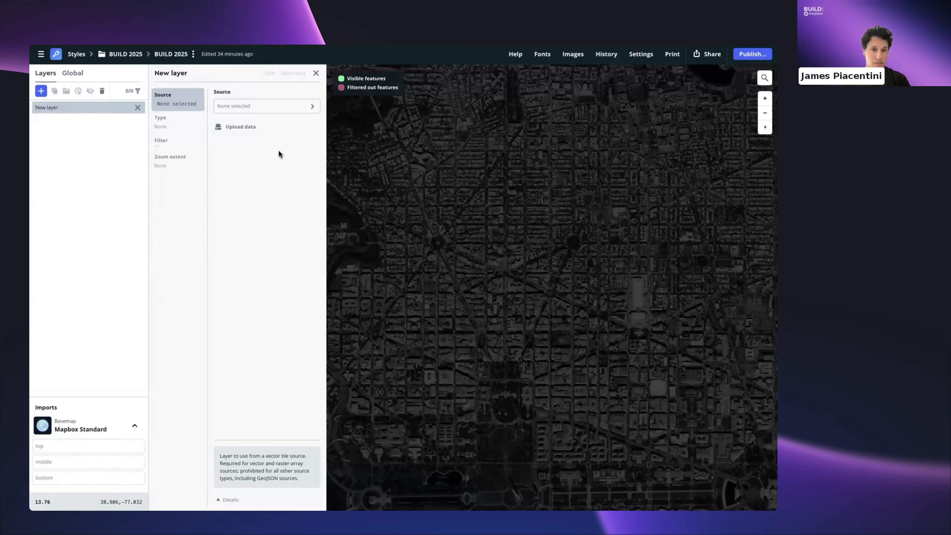
left_click(228, 108)
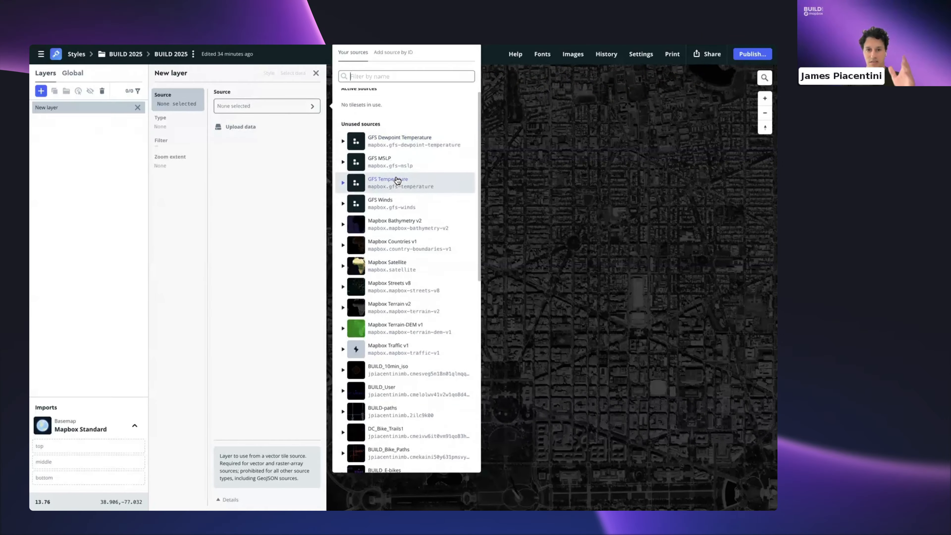
left_click(395, 77)
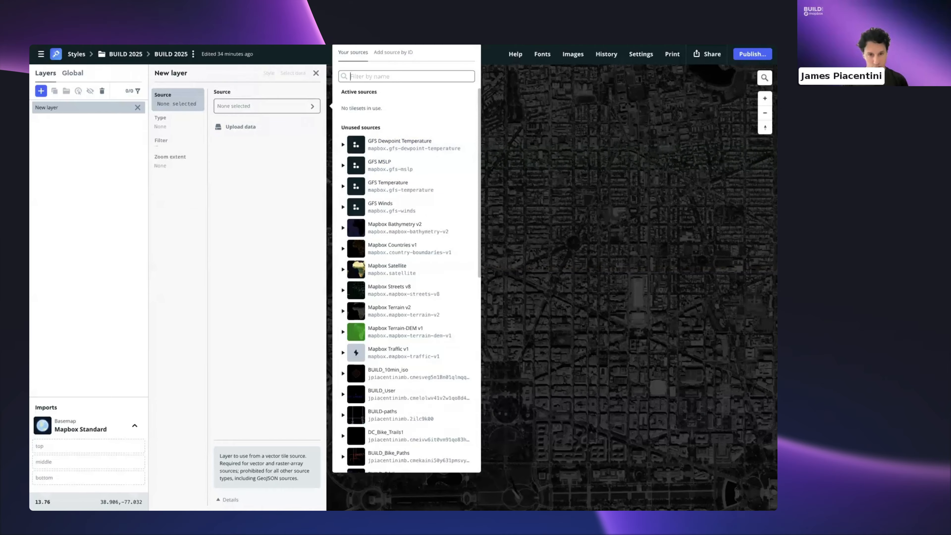
type("build")
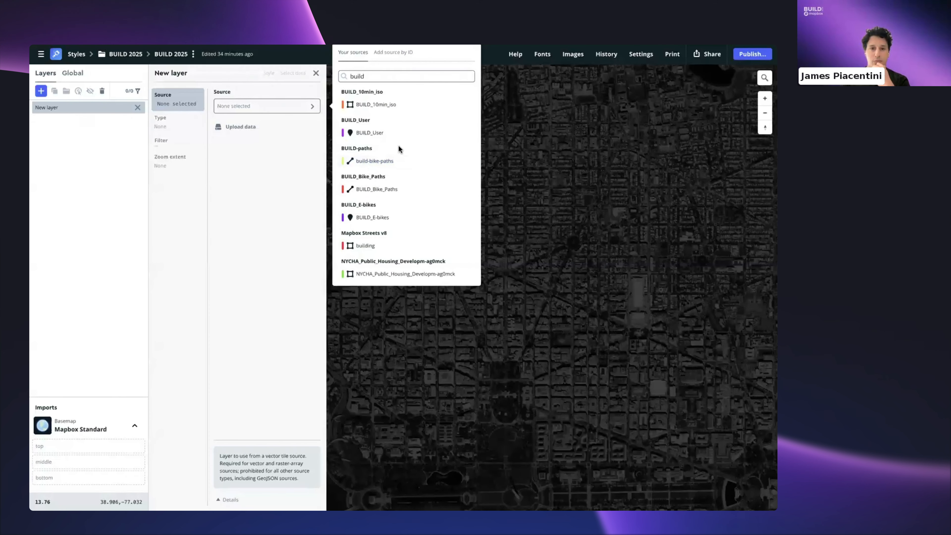
left_click(375, 135)
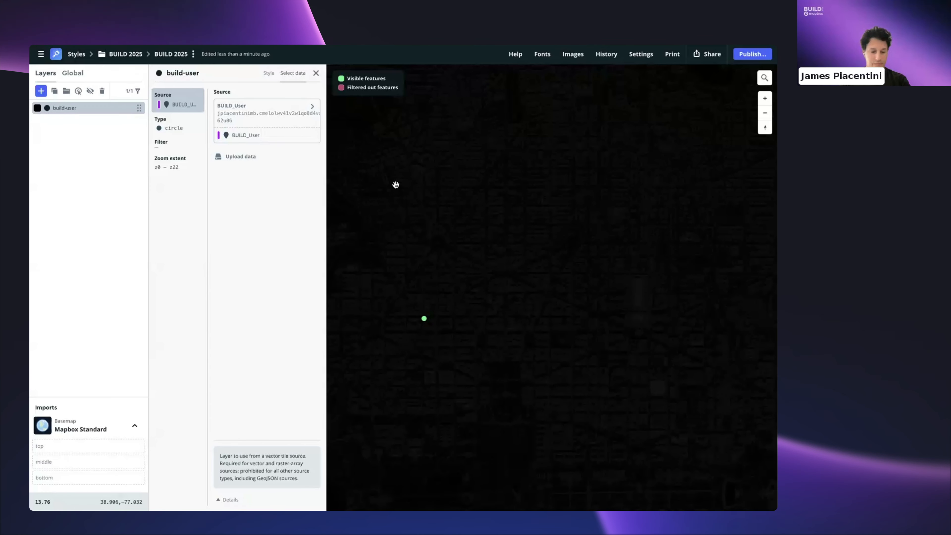
- Inspect the user point on the data map, review the layer's rendering types, and display its style properties
left_click_drag(404, 189, 425, 185)
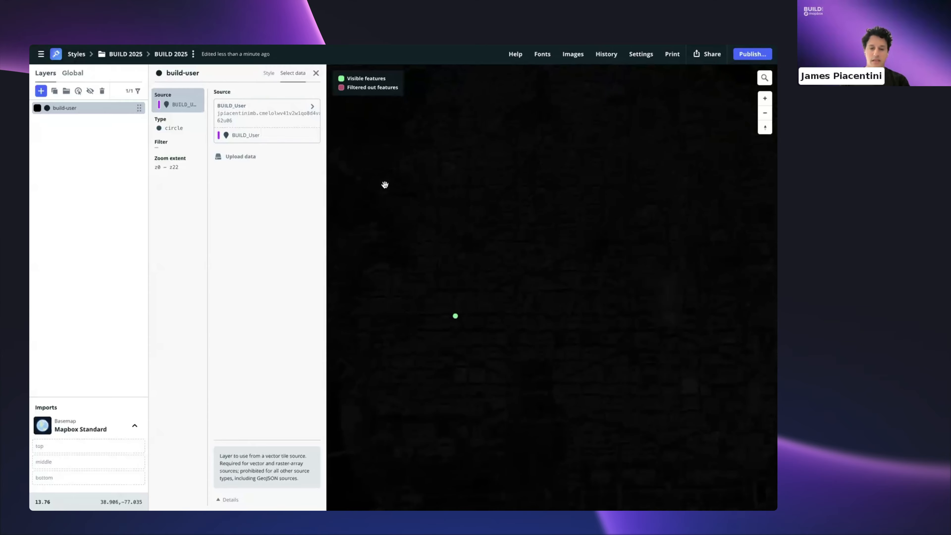
left_click(454, 315)
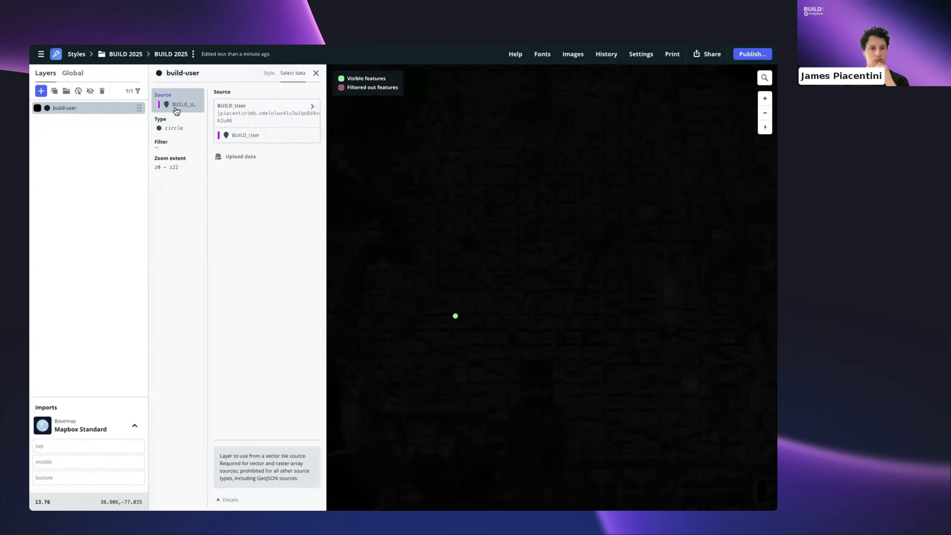
left_click(173, 127)
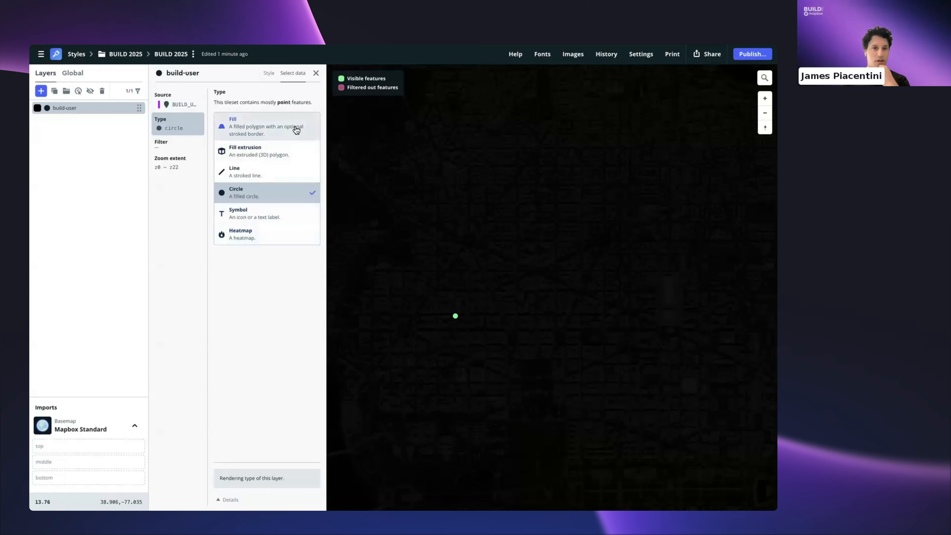
left_click(269, 74)
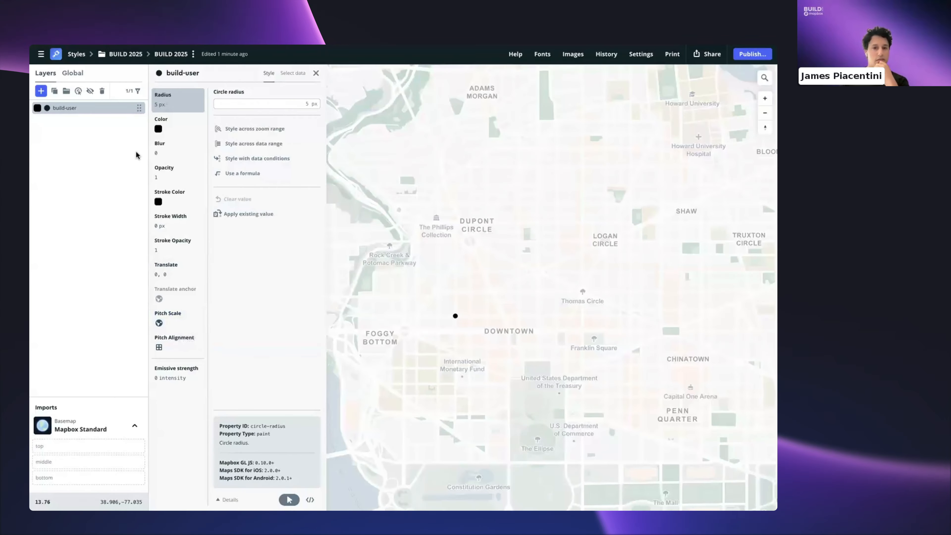
- Move the build-user layer into the top slot of the Mapbox Standard basemap
left_click_drag(463, 274, 483, 246)
scroll(482, 276, "up", 3)
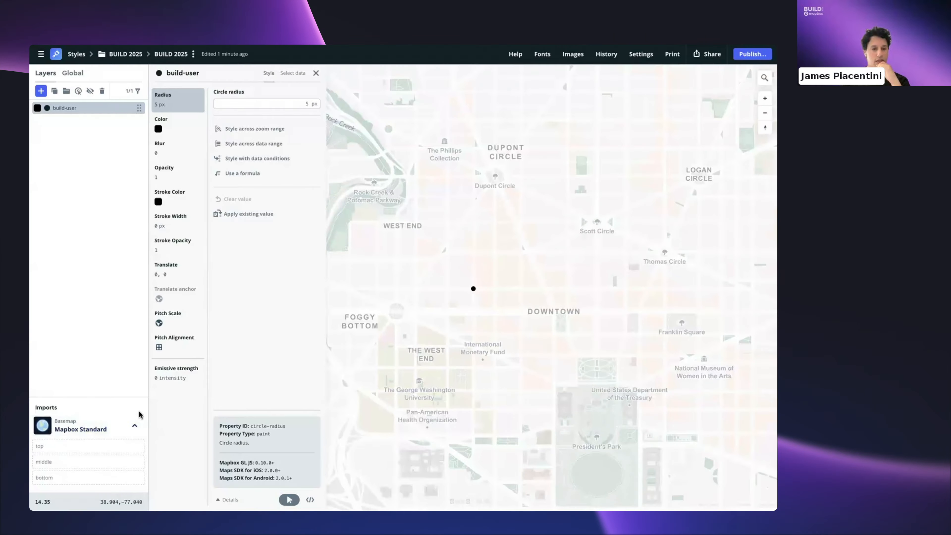
left_click(134, 425)
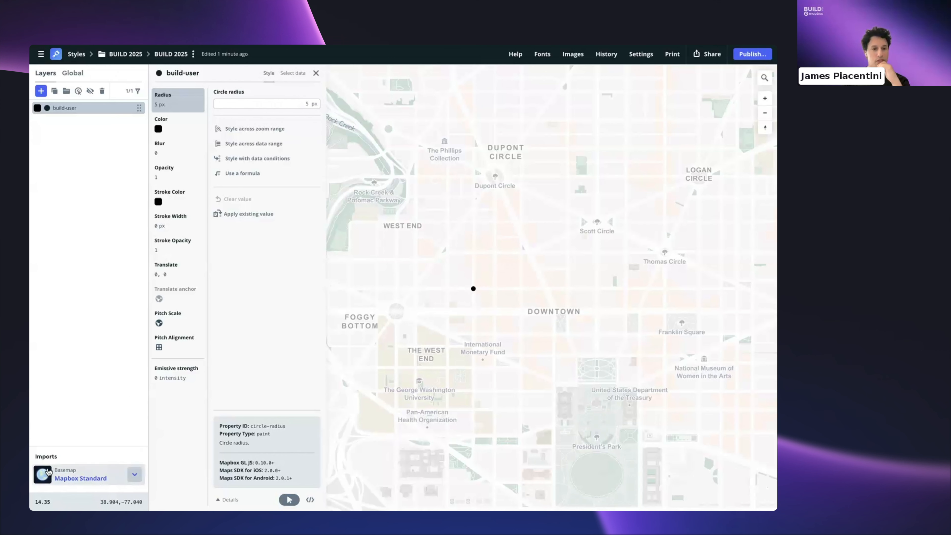
left_click(134, 474)
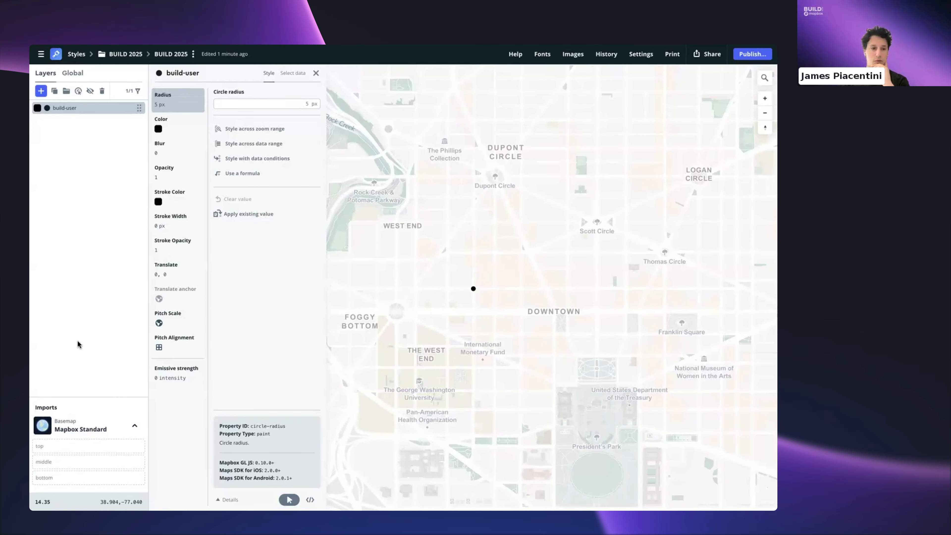
left_click_drag(50, 108, 59, 445)
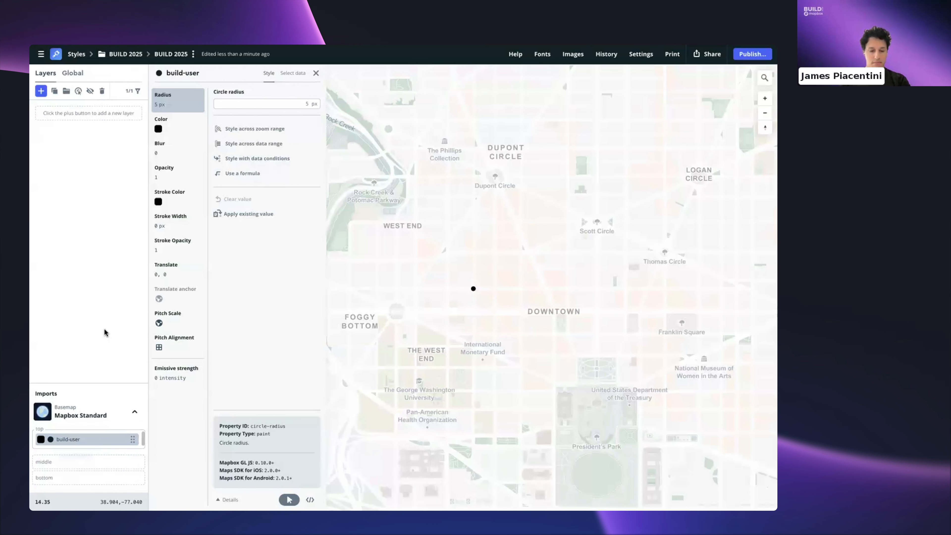
- Set the build-user layer's circle radius to 10 px
scroll(452, 304, "up", 4)
left_click_drag(455, 300, 466, 326)
scroll(465, 325, "down", 1)
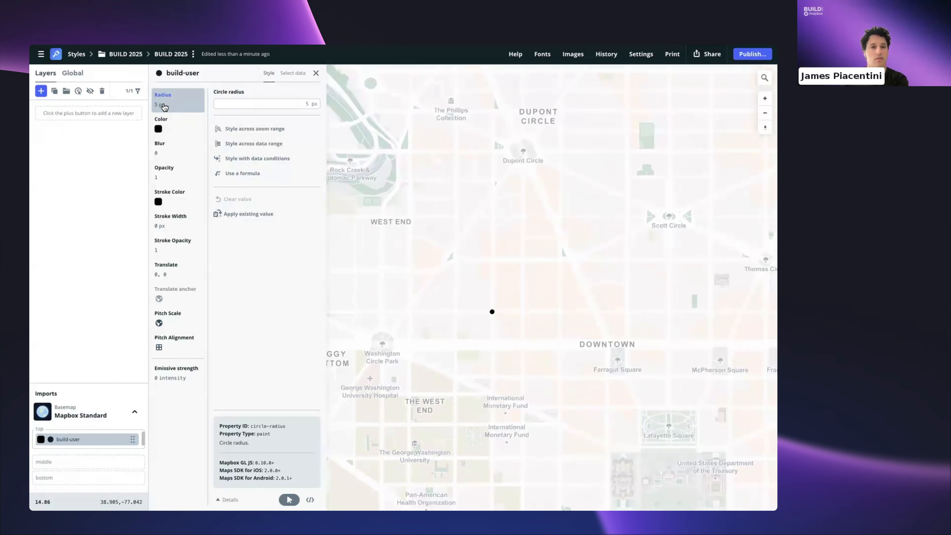
left_click(315, 105)
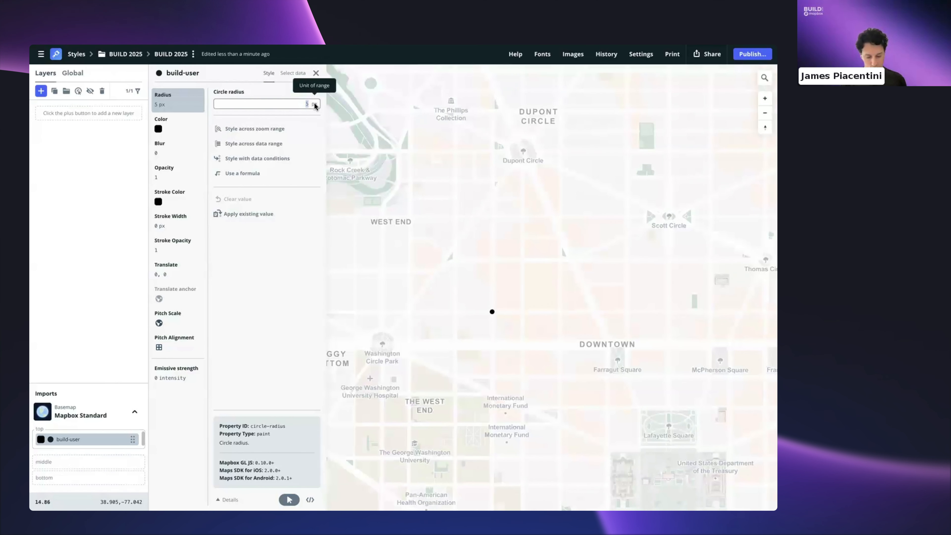
type("10")
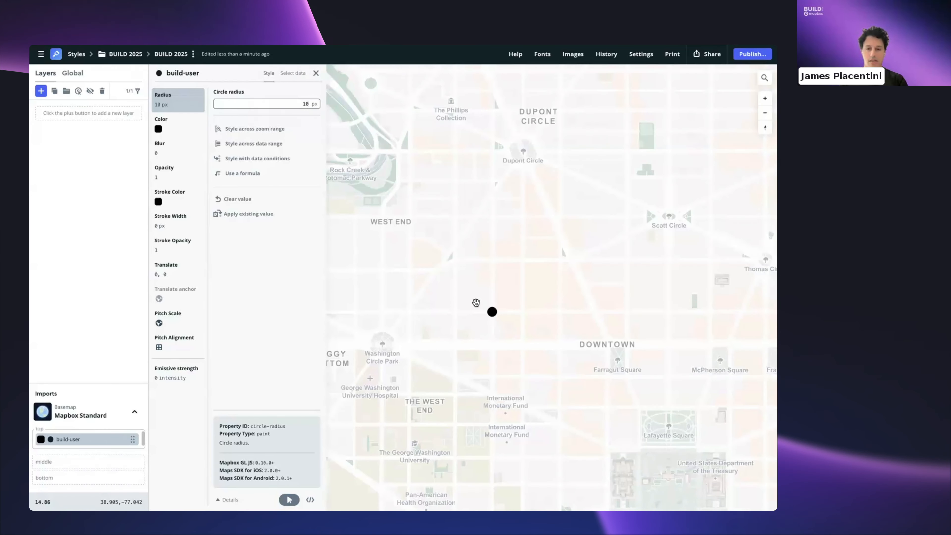
- Examine the build-user circle's size relative to the map at different zoom levels
scroll(476, 304, "down", 5)
scroll(520, 302, "down", 3)
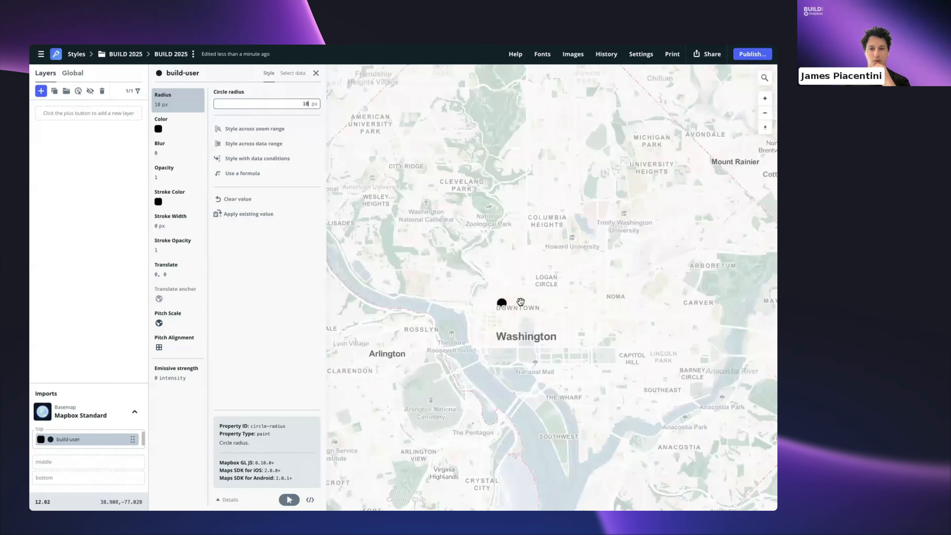
scroll(497, 308, "up", 5)
scroll(497, 308, "down", 1)
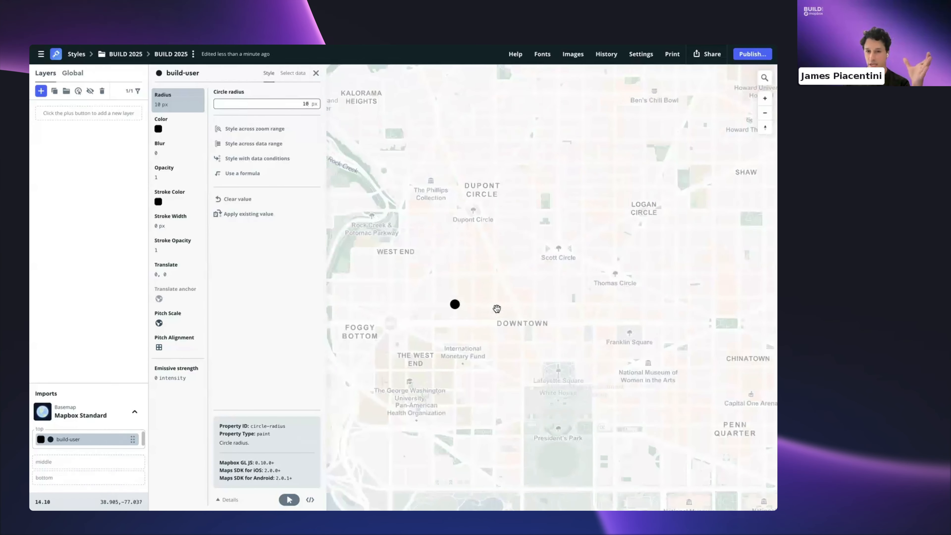
scroll(496, 308, "down", 1)
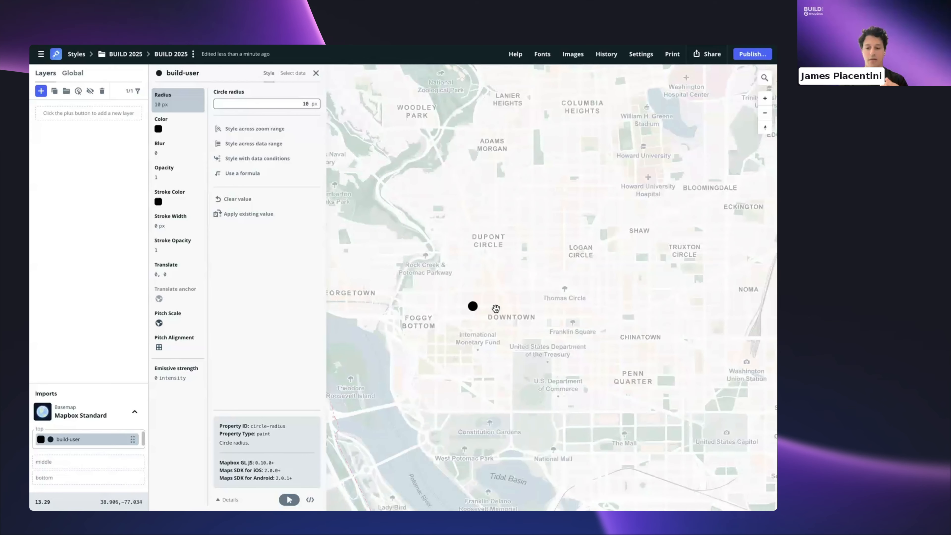
scroll(486, 307, "up", 4)
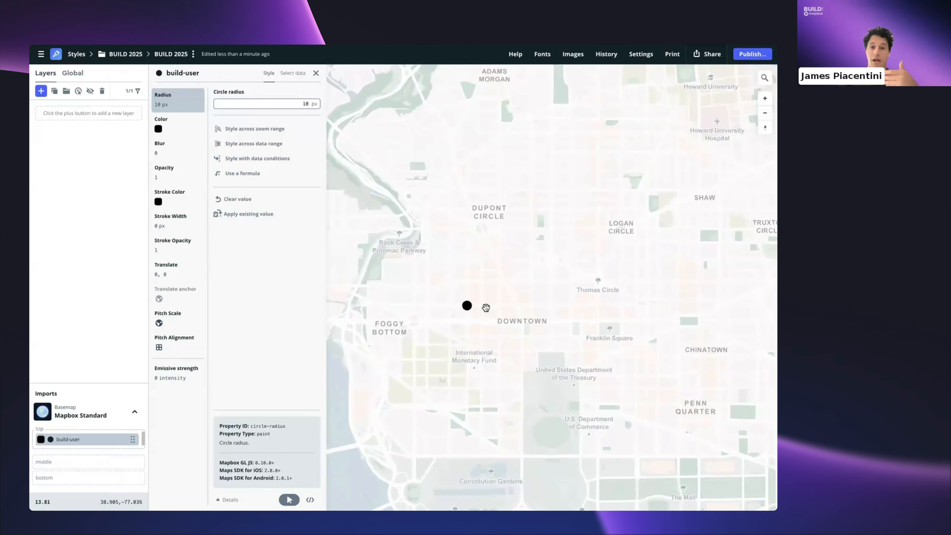
scroll(486, 308, "up", 2)
left_click_drag(485, 308, 498, 309)
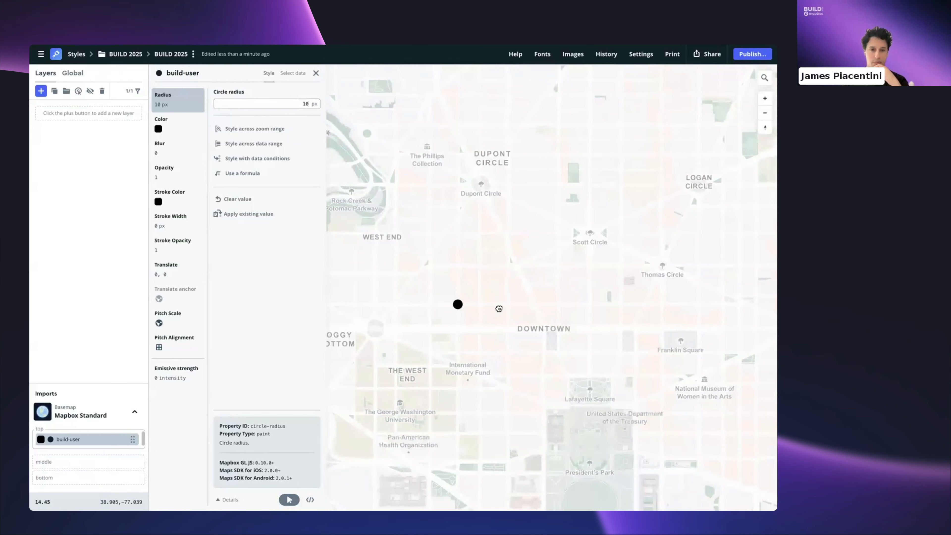
scroll(498, 306, "down", 1)
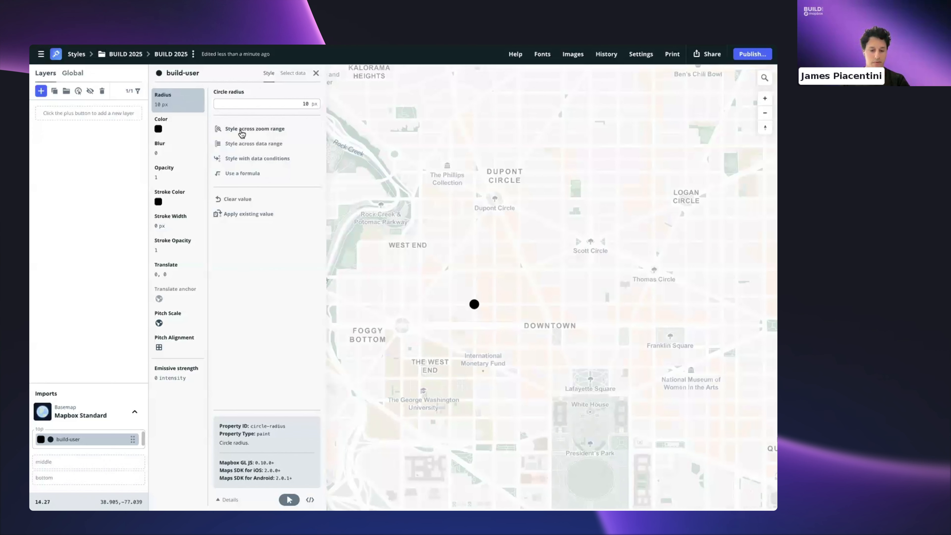
- Style the circle radius across the zoom range and set the first stop to zoom 13
left_click(240, 129)
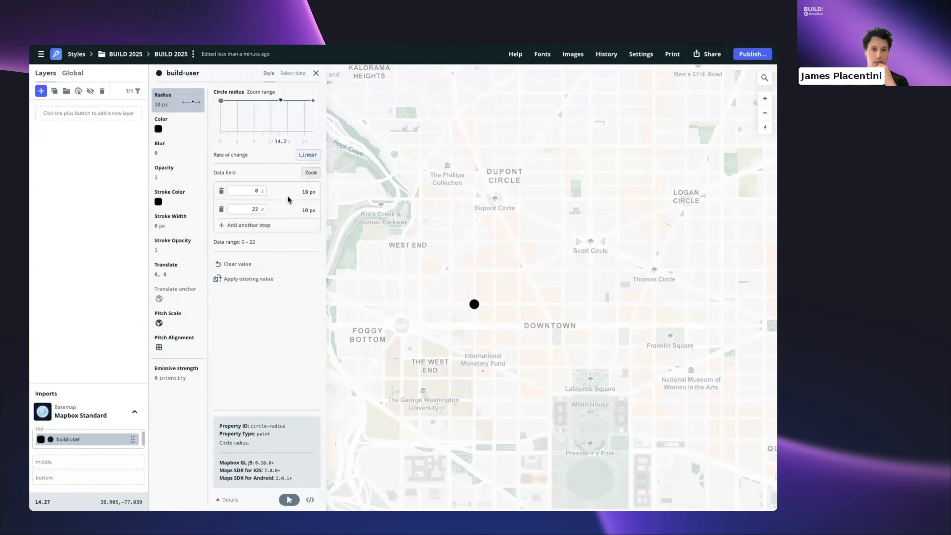
left_click(254, 190)
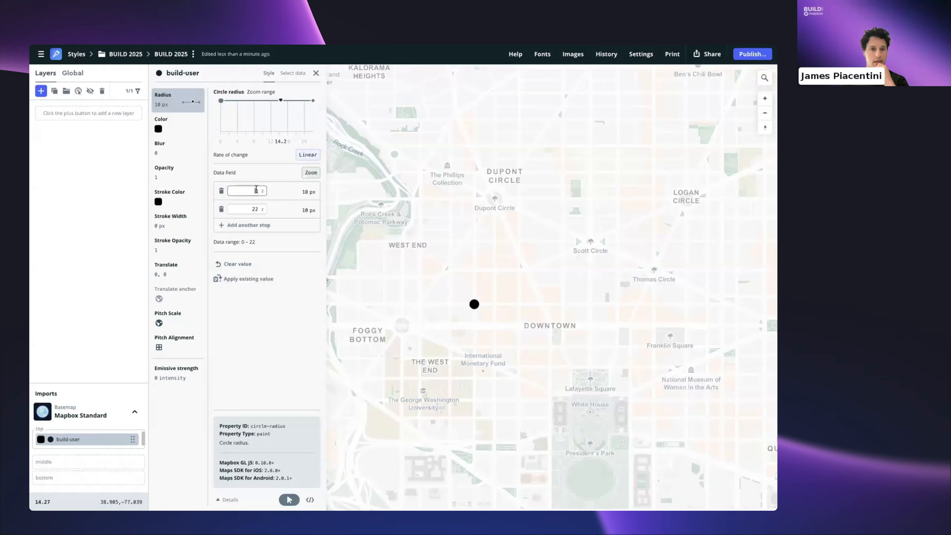
key("BackSpace")
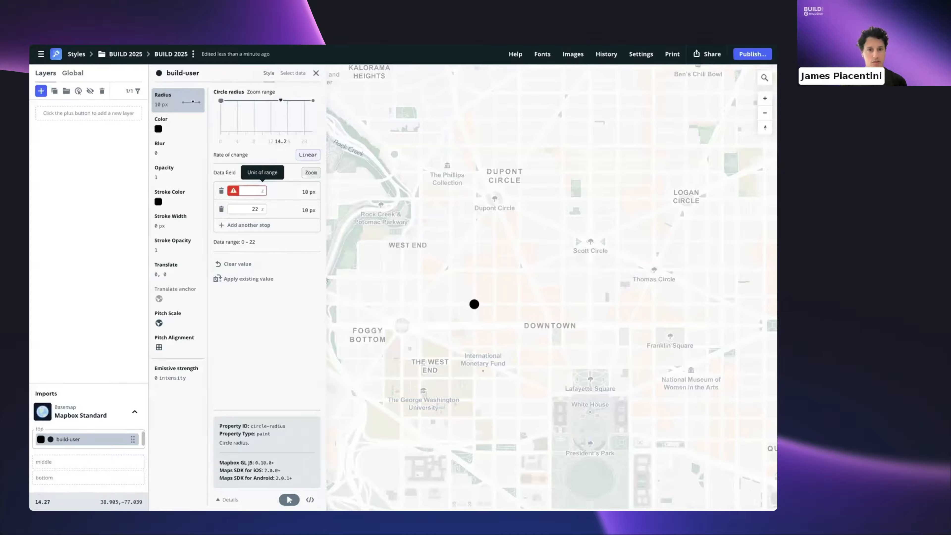
type("13")
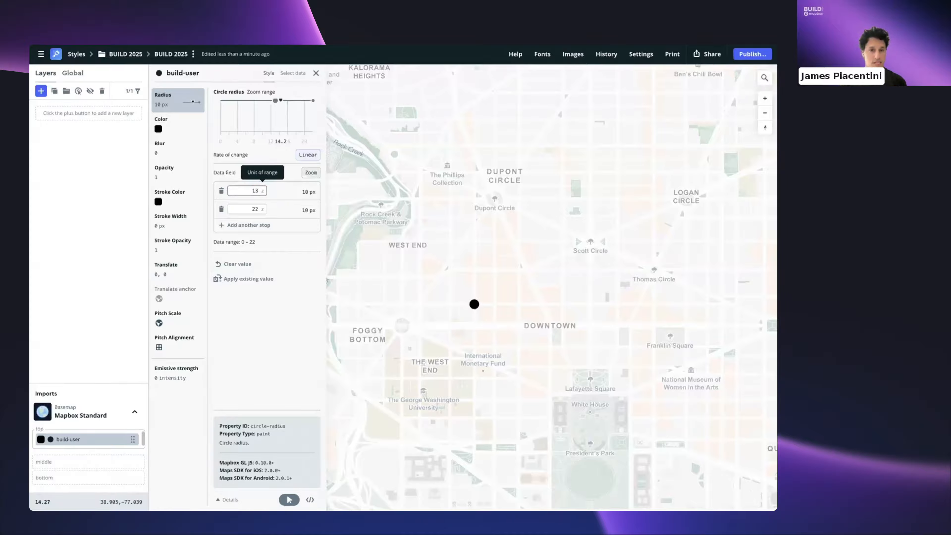
- Set the circle radius at the zoom 13 stop to 5 px
left_click(305, 193)
left_click(431, 196)
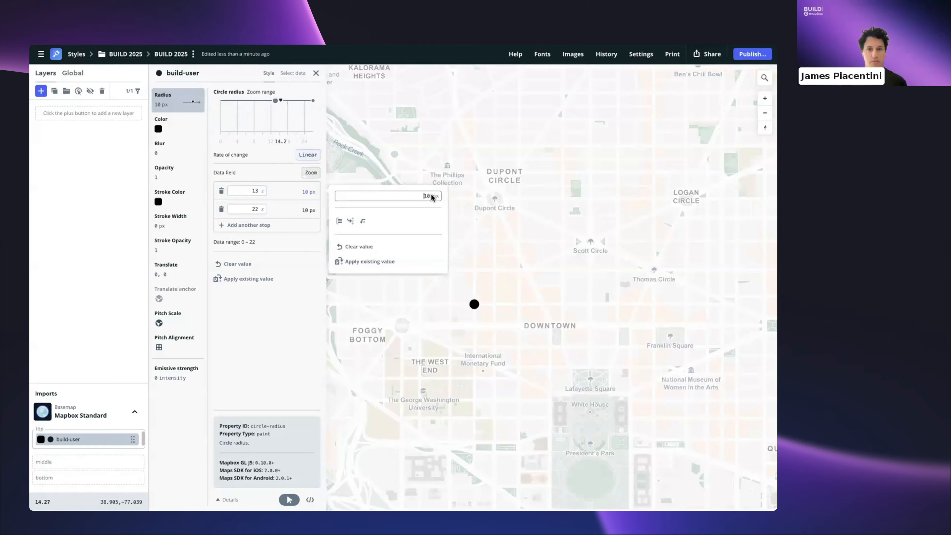
type("5")
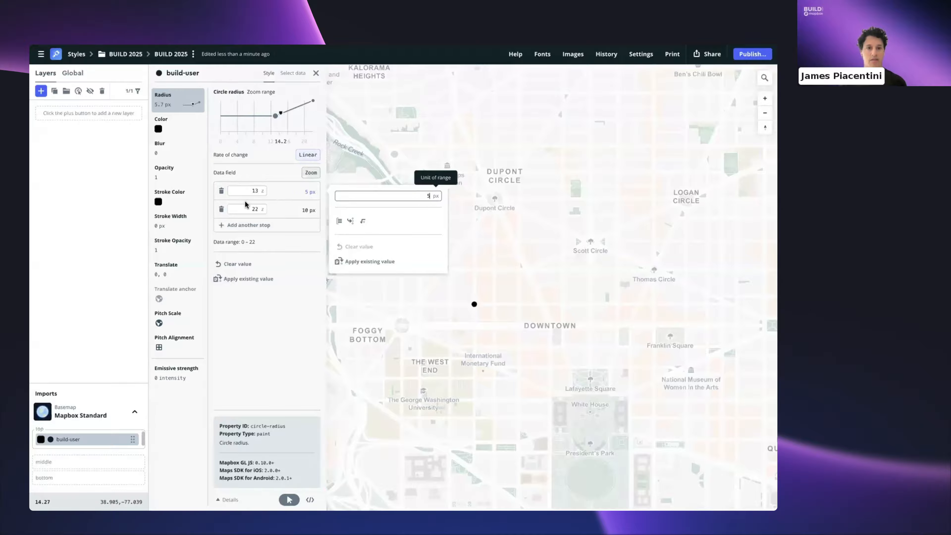
- Move the circle radius's second stop to zoom 16 and set its radius to 12 px
left_click(248, 208)
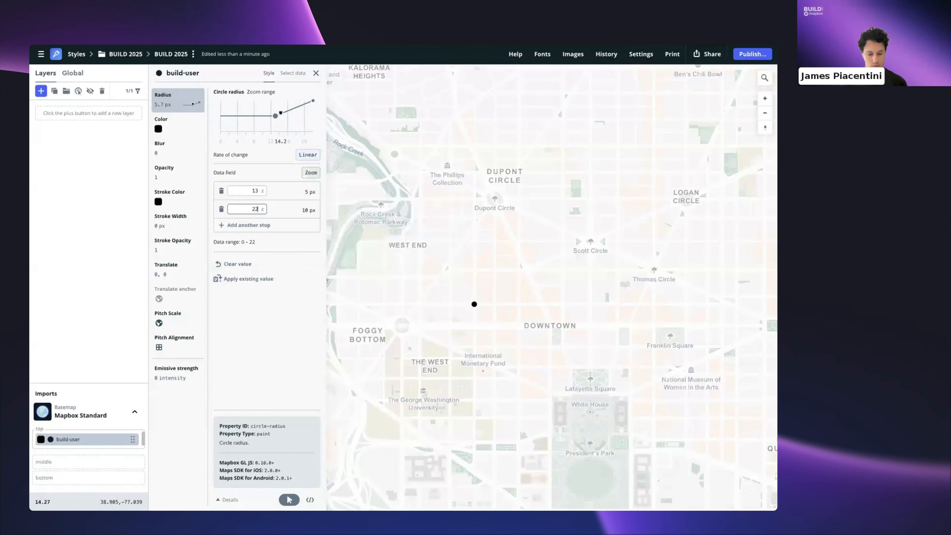
key("BackSpace")
key("BackSpace")
type("16")
left_click(306, 210)
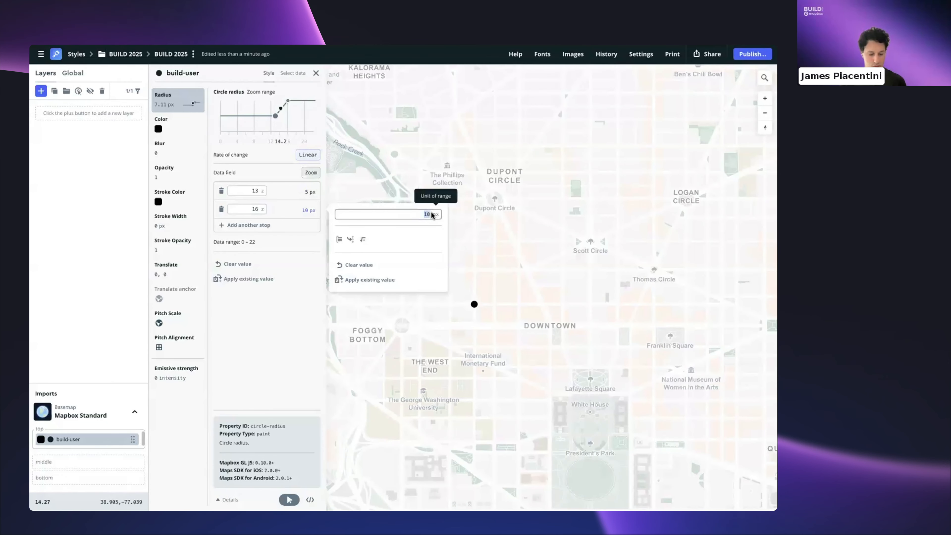
type("12")
left_click(475, 224)
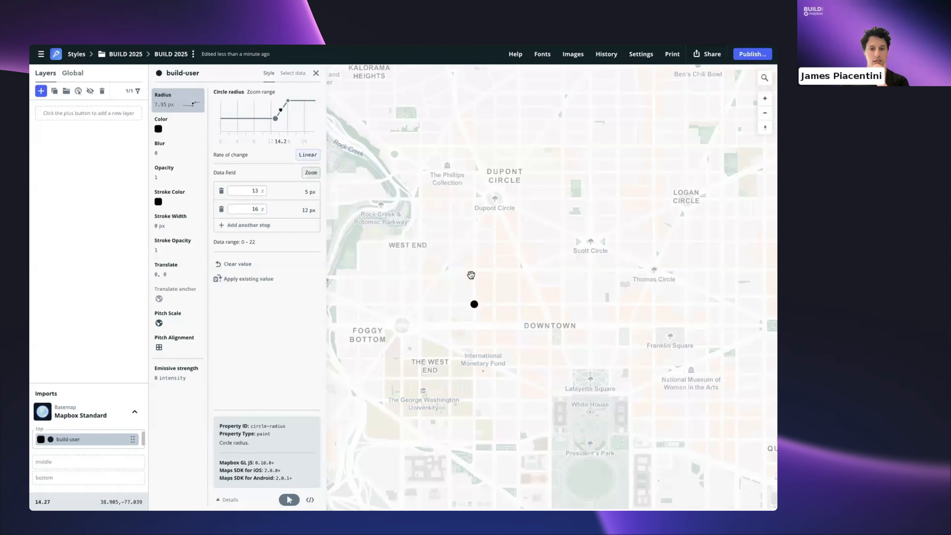
scroll(471, 275, "down", 5)
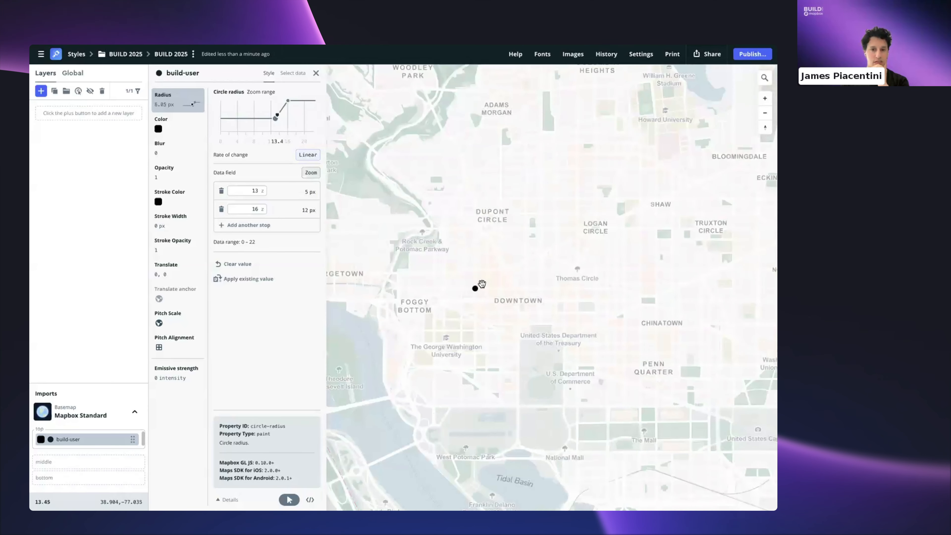
scroll(482, 284, "up", 10)
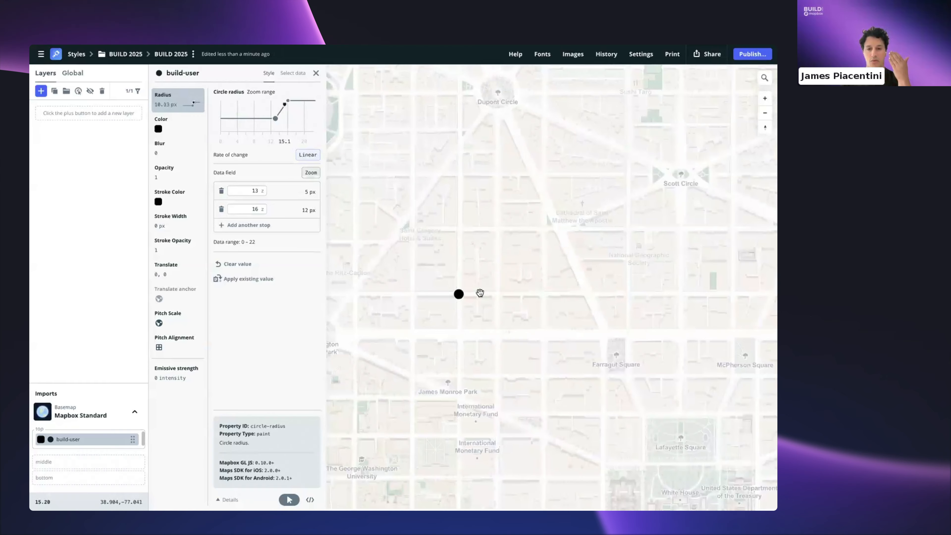
scroll(480, 293, "down", 5)
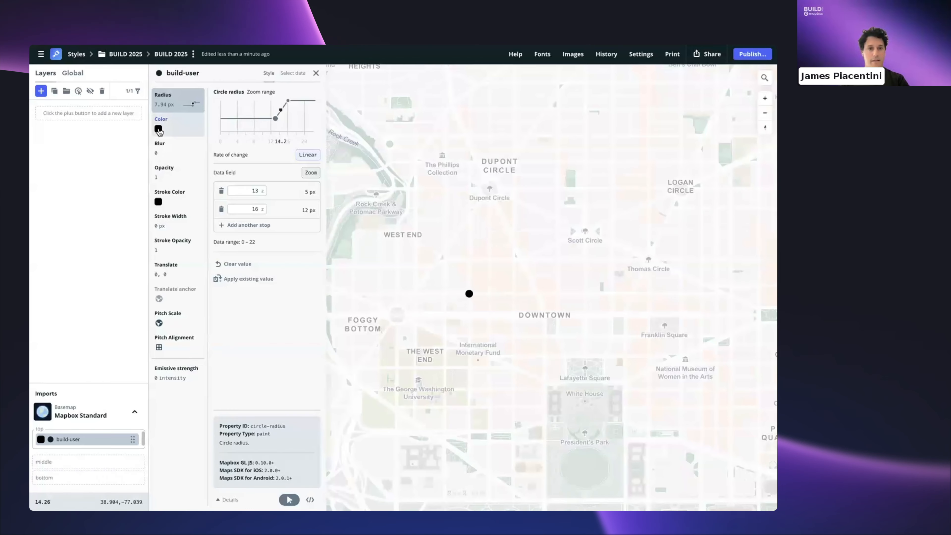
- Try several red shades for the build-user circle color, including #eb0505 and #dc1818
left_click(159, 129)
left_click(268, 192)
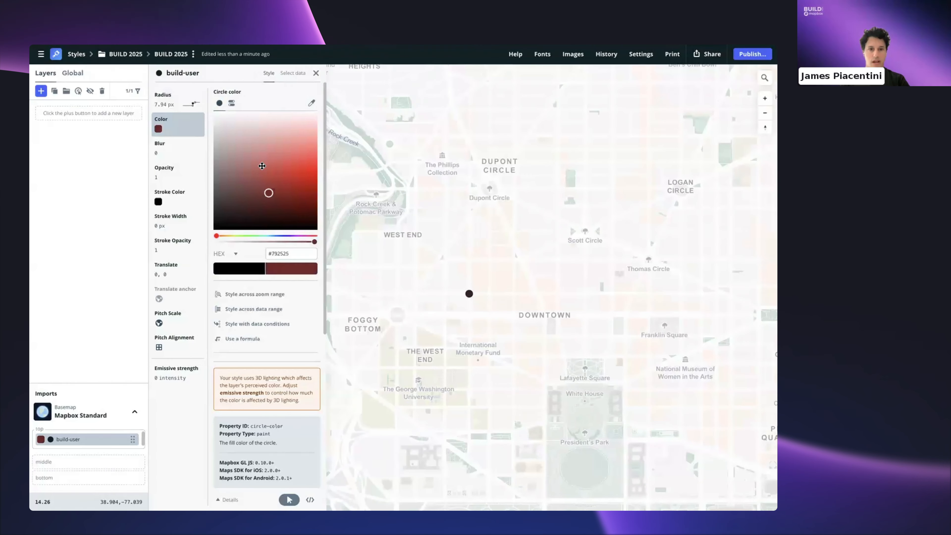
left_click_drag(262, 165, 313, 174)
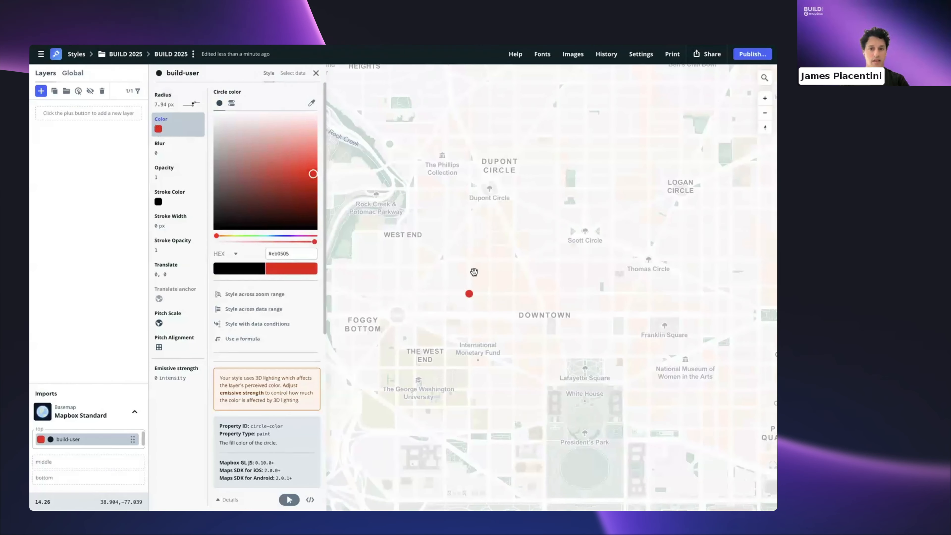
left_click(286, 195)
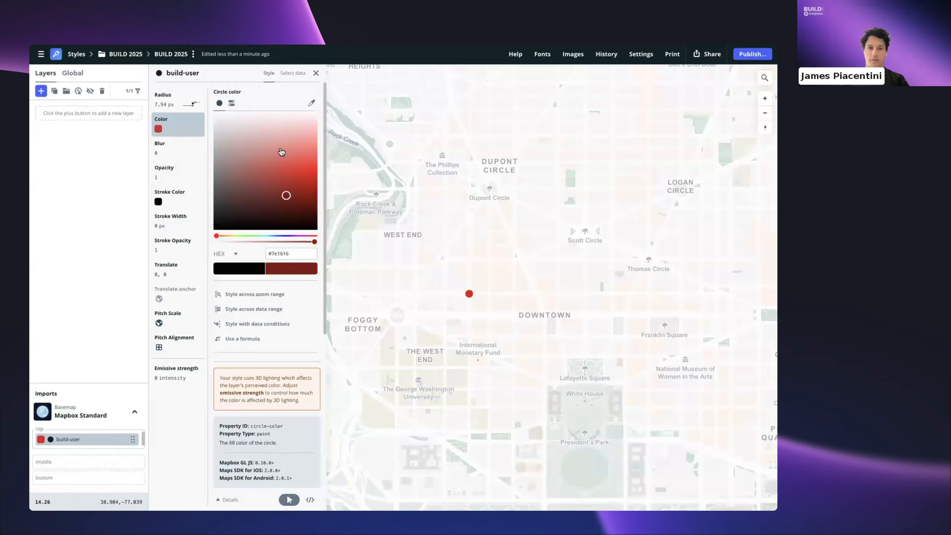
left_click_drag(281, 152, 274, 198)
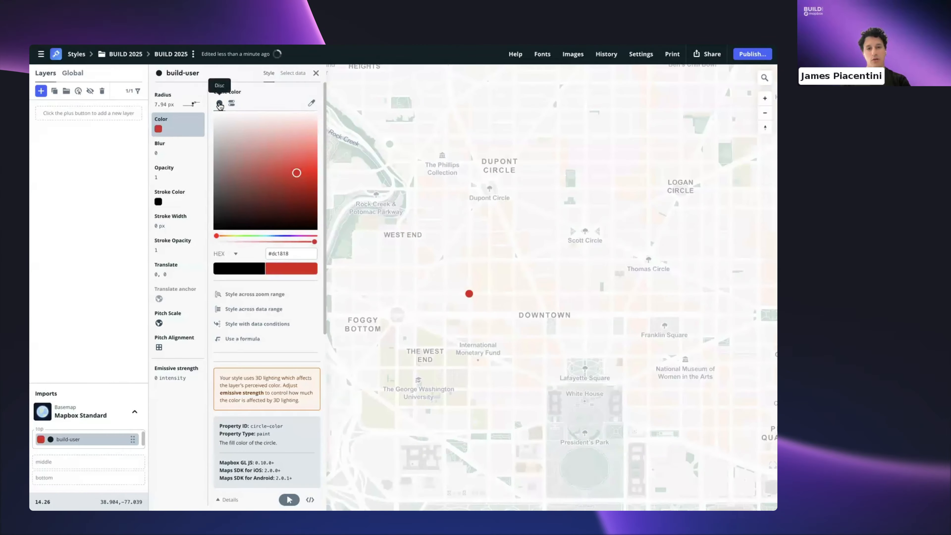
- Try a lighter red, #ed5e5e, for the circle color by raising its lightness
left_click(232, 104)
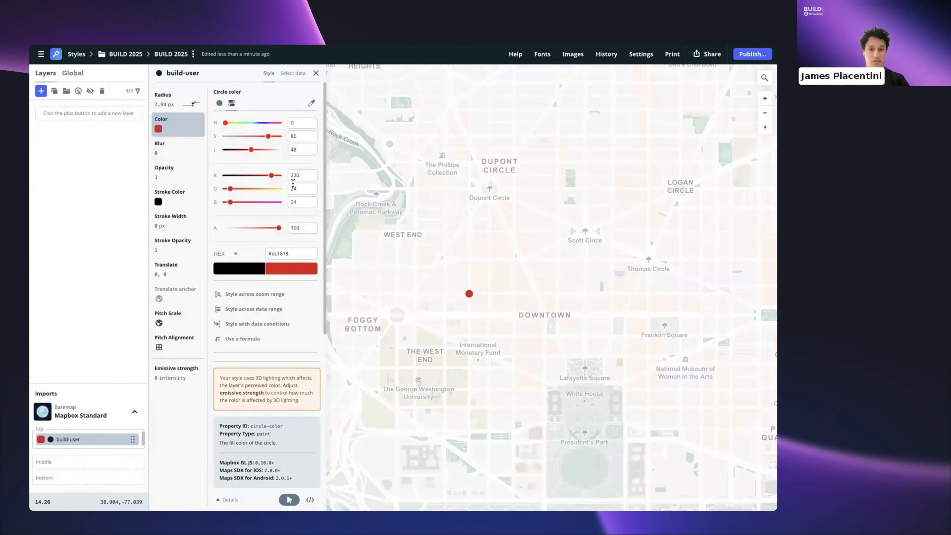
mouse_move(249, 149)
left_mouse_down()
mouse_move(235, 149)
mouse_move(260, 150)
left_mouse_up()
left_click(219, 104)
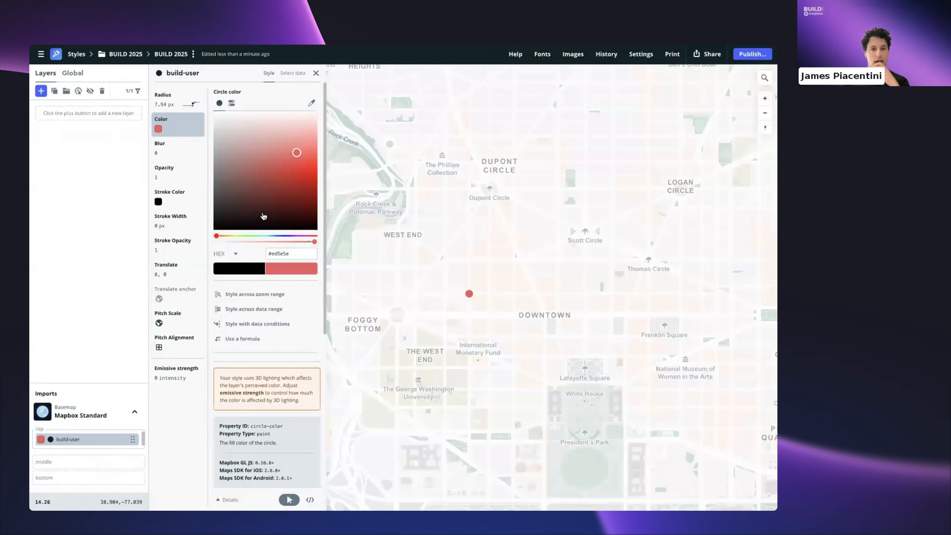
- Set the build-user circle color to the hex value #00bbeb
scroll(465, 292, "up", 2)
scroll(465, 293, "up", 2)
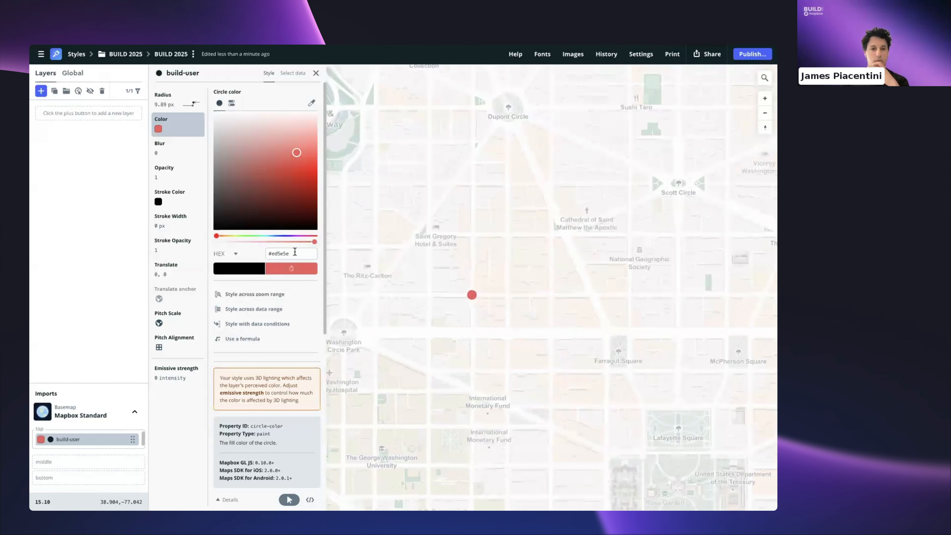
left_click_drag(291, 252, 209, 254)
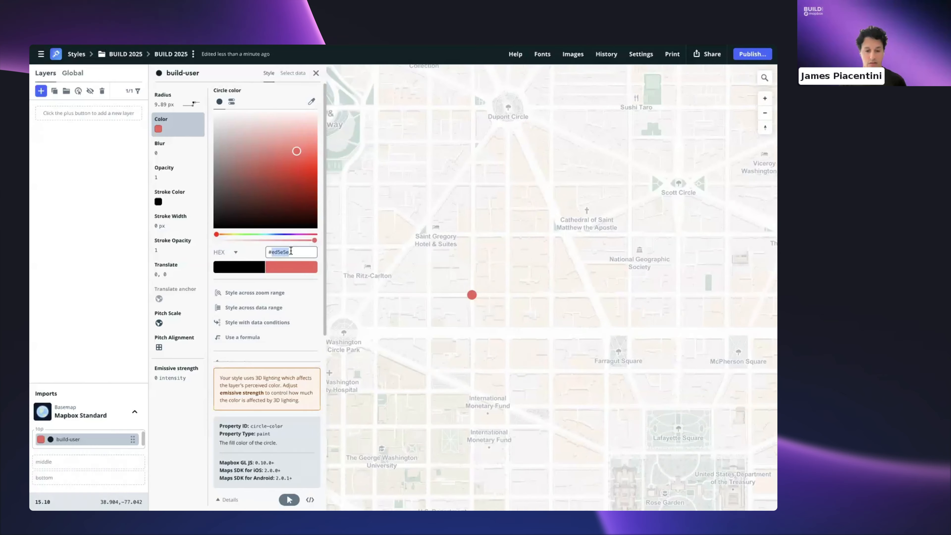
type("#00")
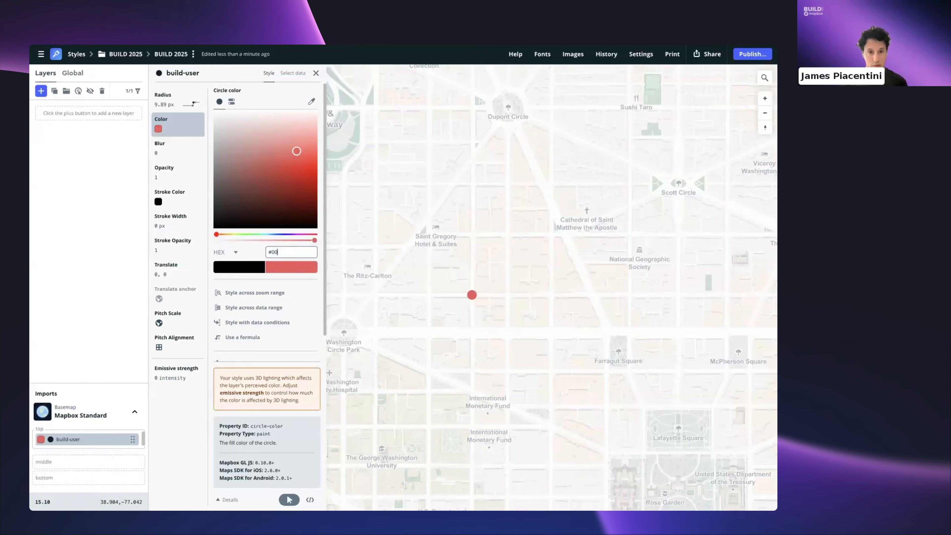
type("bbeb")
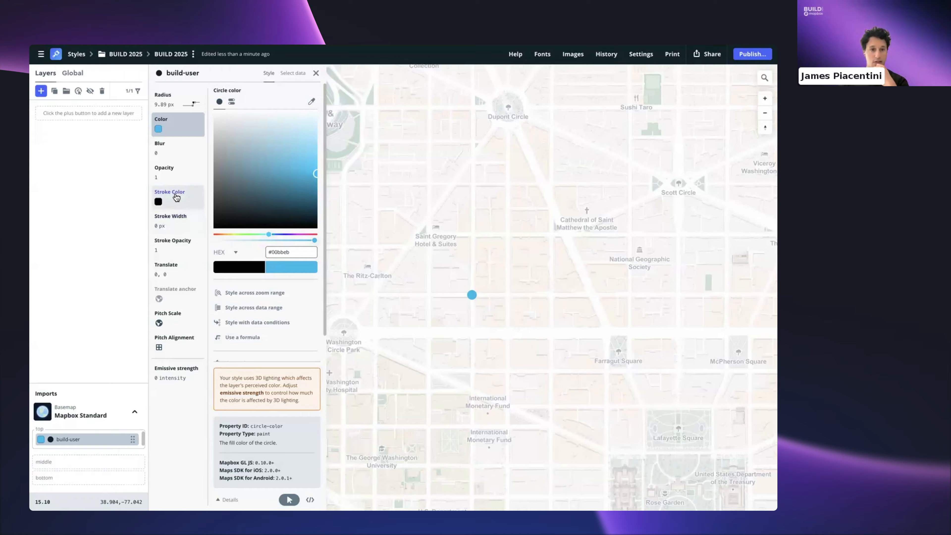
left_click(163, 225)
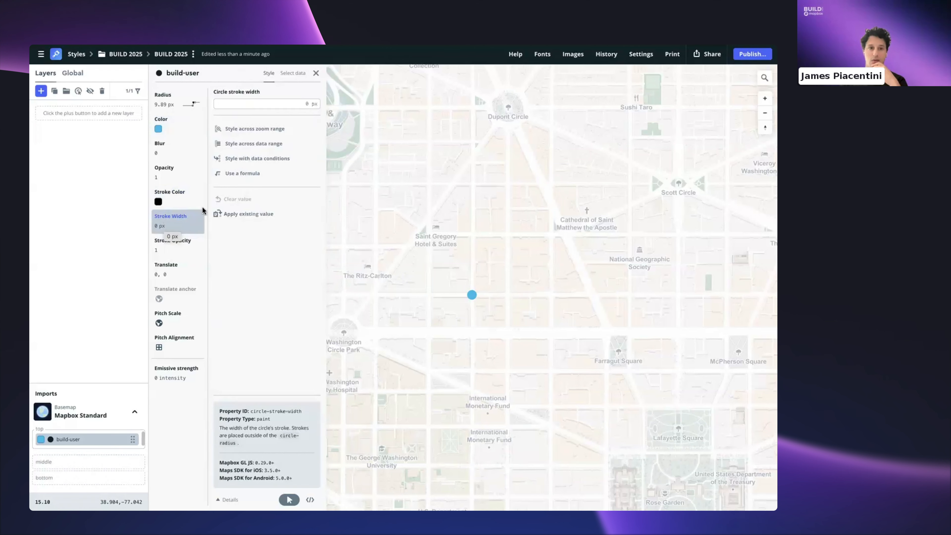
double_click(307, 104)
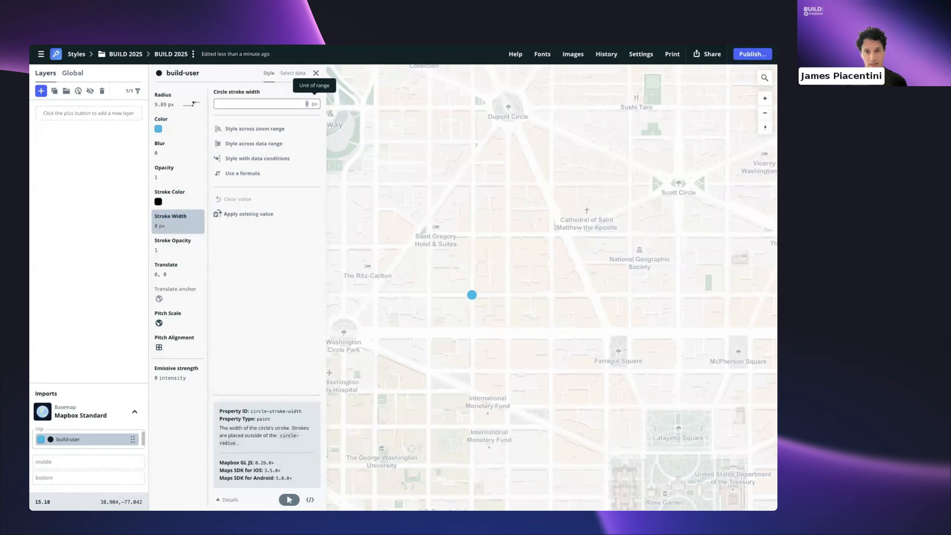
type("10")
key("BackSpace")
key("BackSpace")
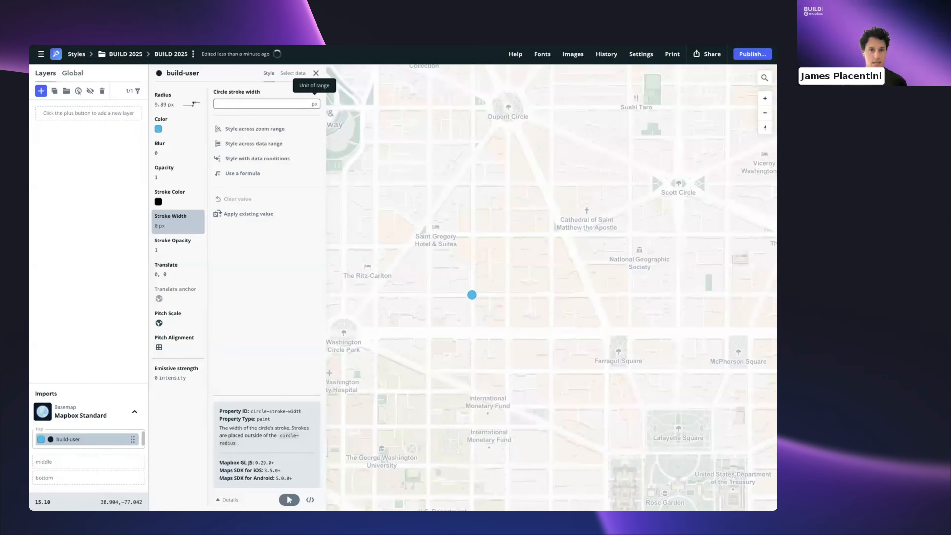
- Style the circle stroke width across the zoom range, with the first stop at zoom 13 and 1 px
left_click(274, 130)
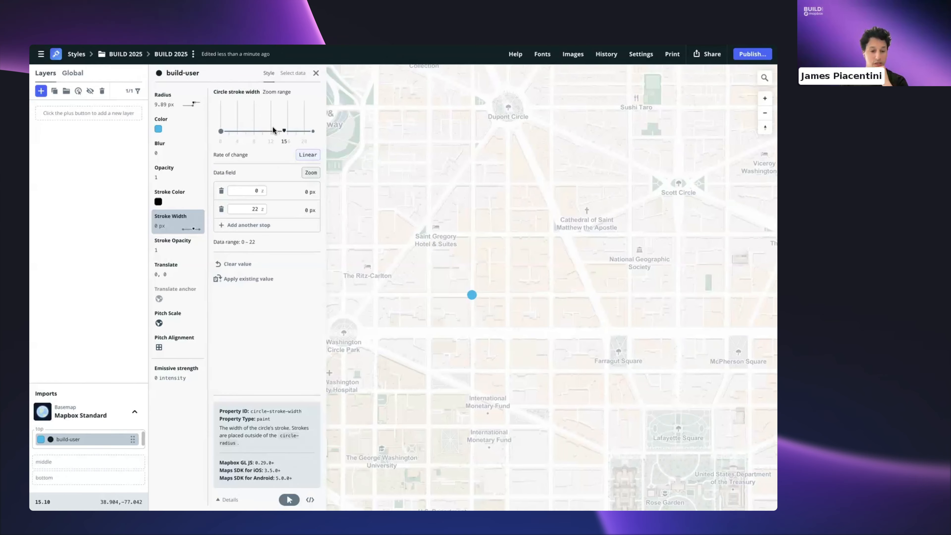
left_click(257, 189)
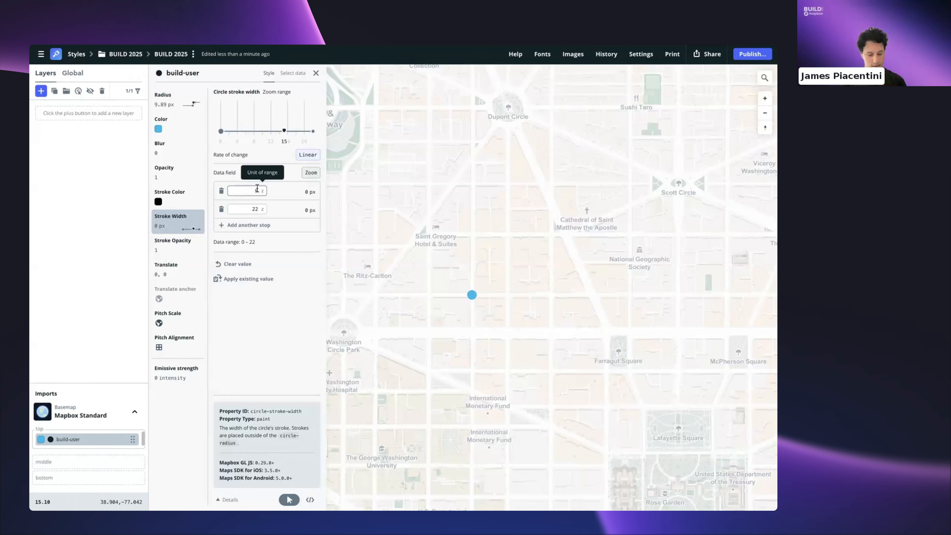
type("13")
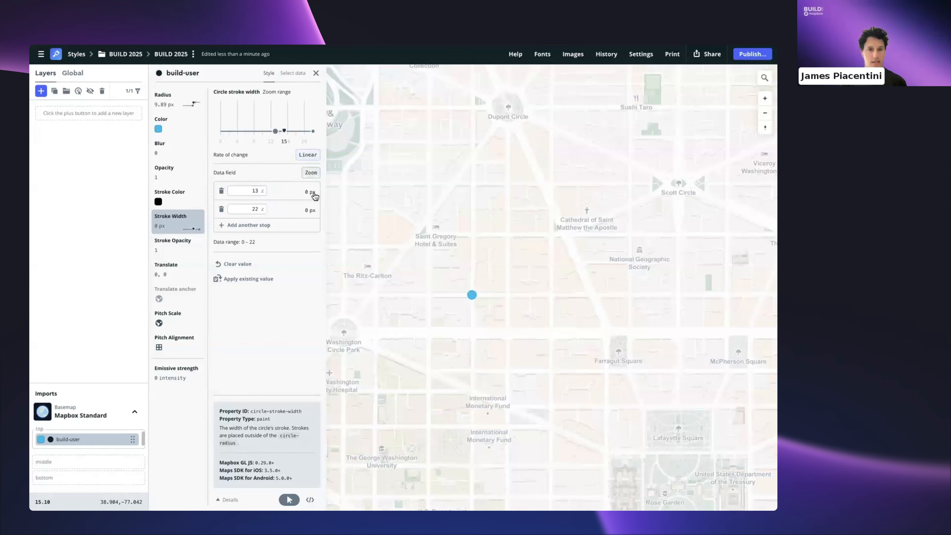
left_click(314, 194)
type("1")
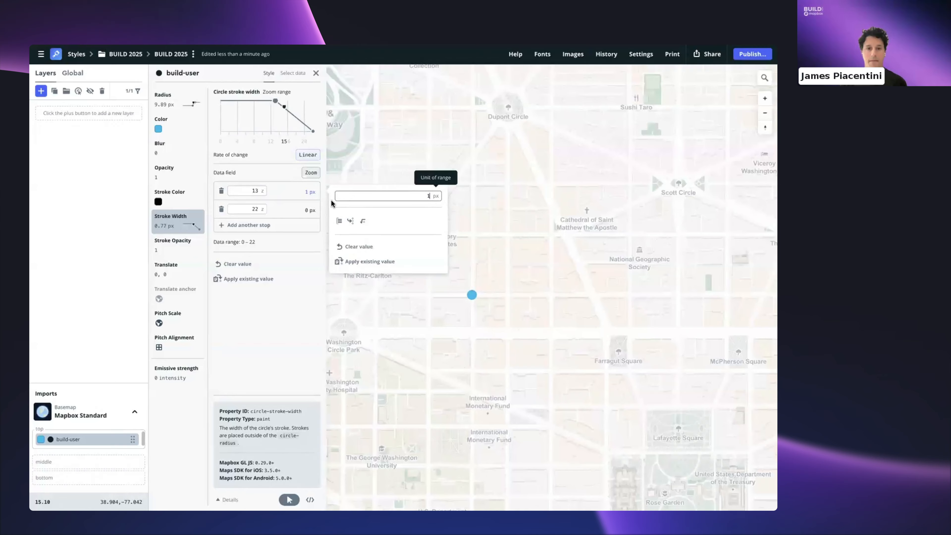
- Move the stroke width's second stop to zoom 16 and set its width to 5 px
left_click(258, 209)
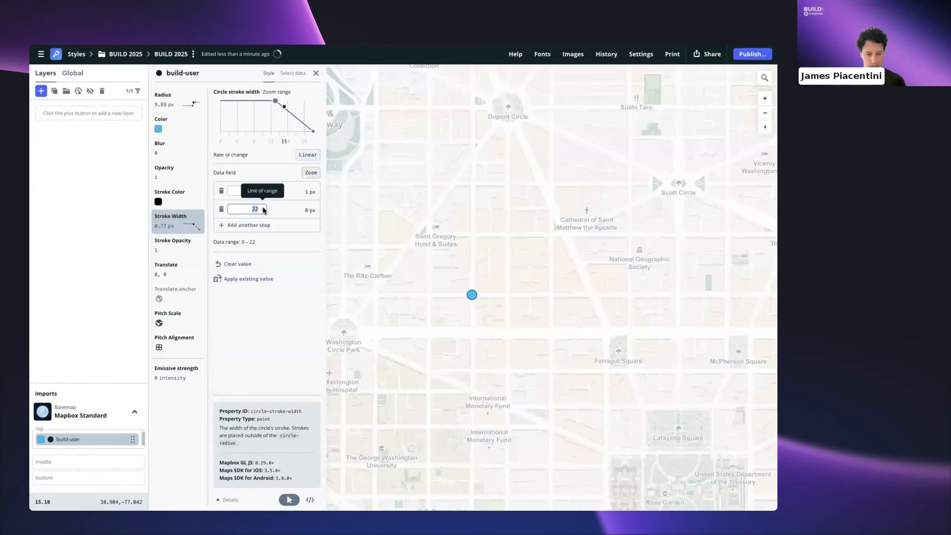
type("16")
left_click(310, 210)
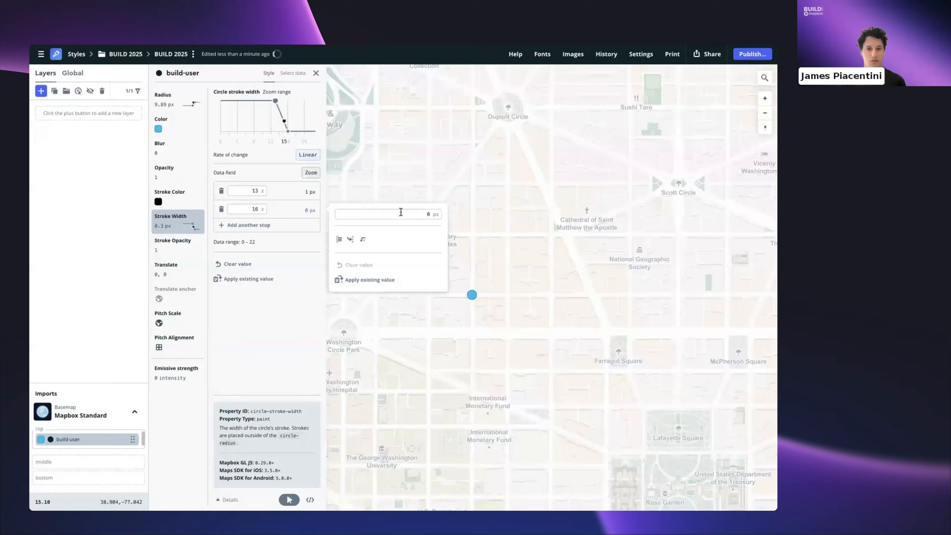
left_click(400, 212)
type("5")
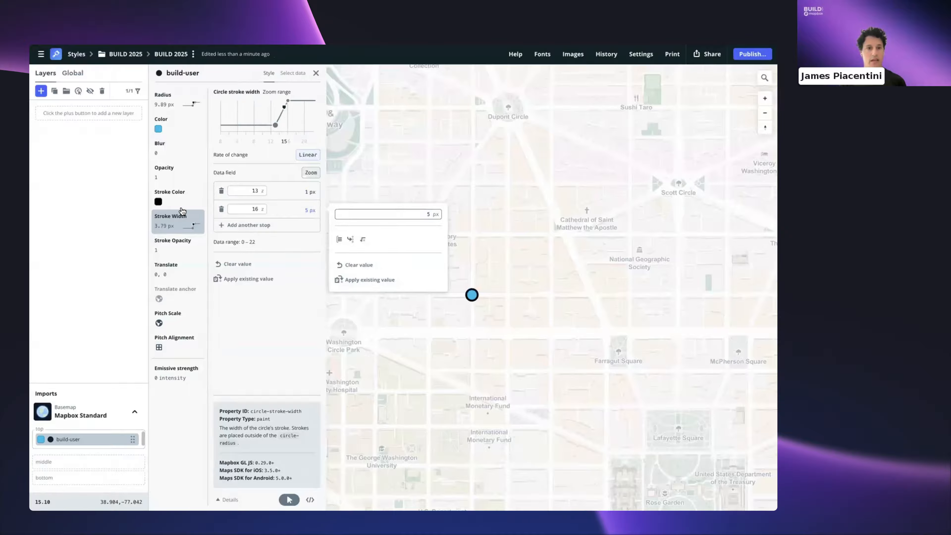
- Set the build-user circle's stroke color to the hex value #b4e9f8
left_click(158, 201)
left_click(290, 253)
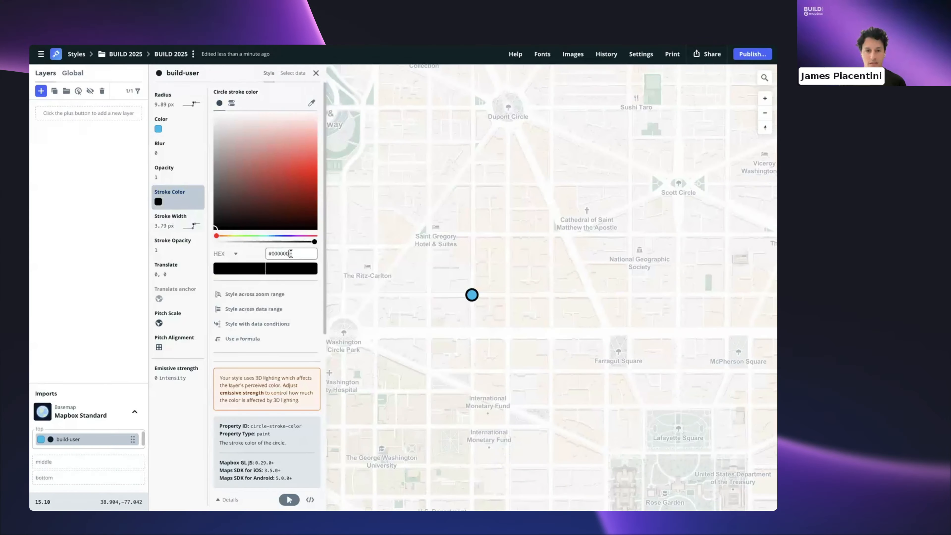
double_click(290, 253)
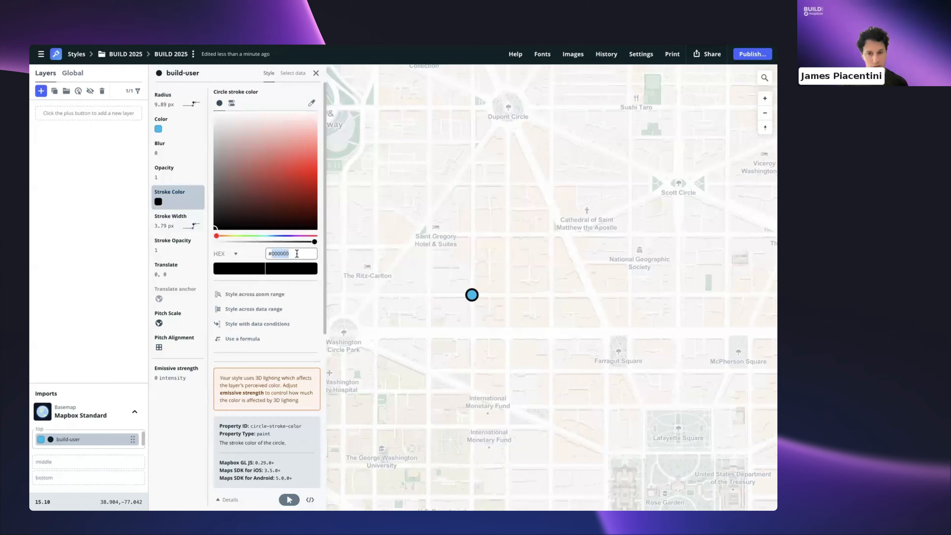
type("b4e9")
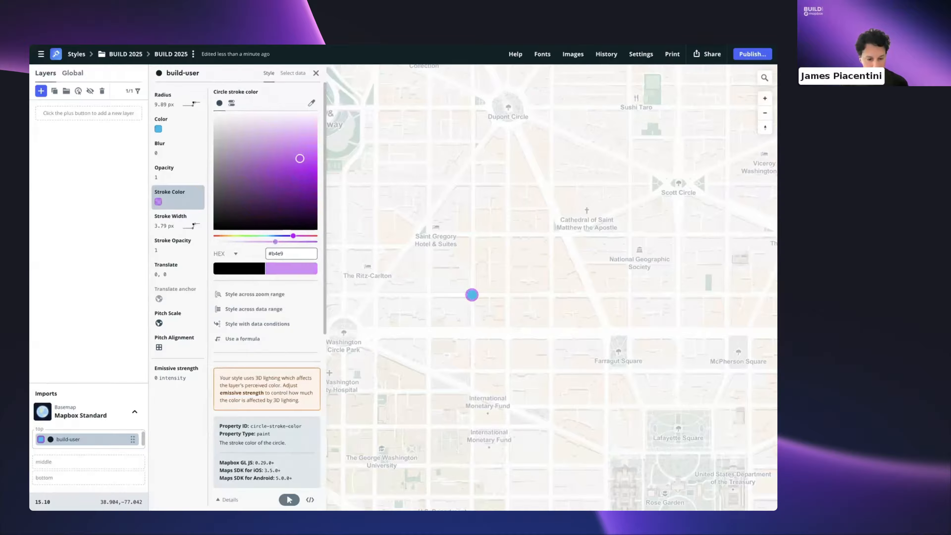
type("f8")
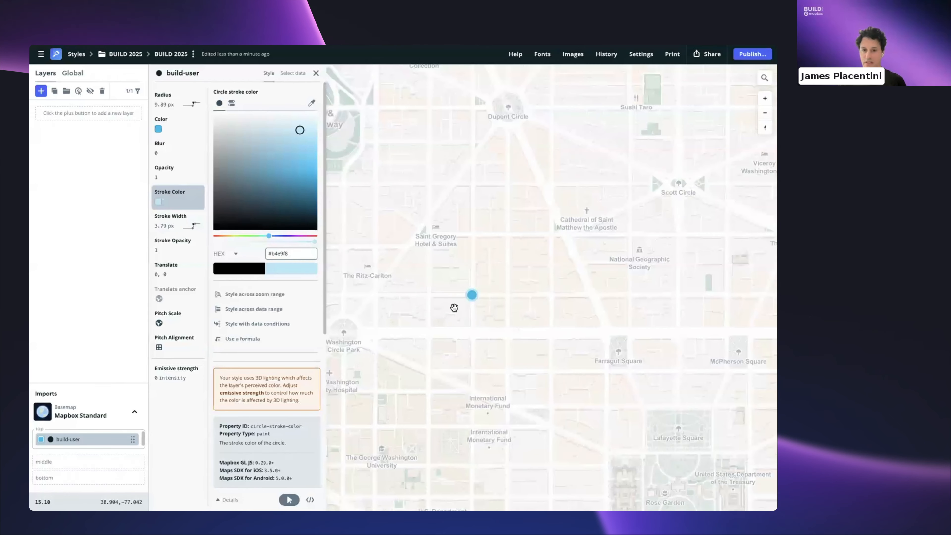
scroll(469, 304, "up", 3)
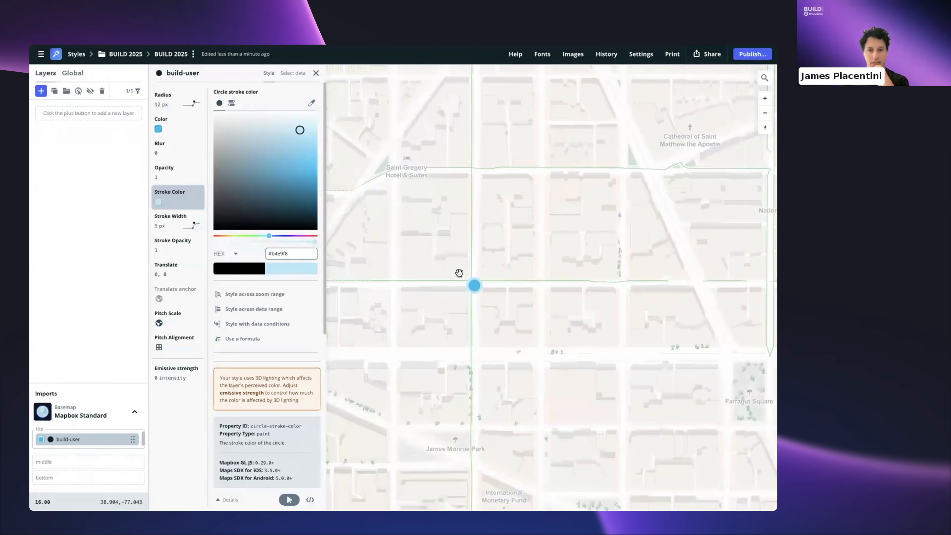
scroll(480, 299, "down", 3)
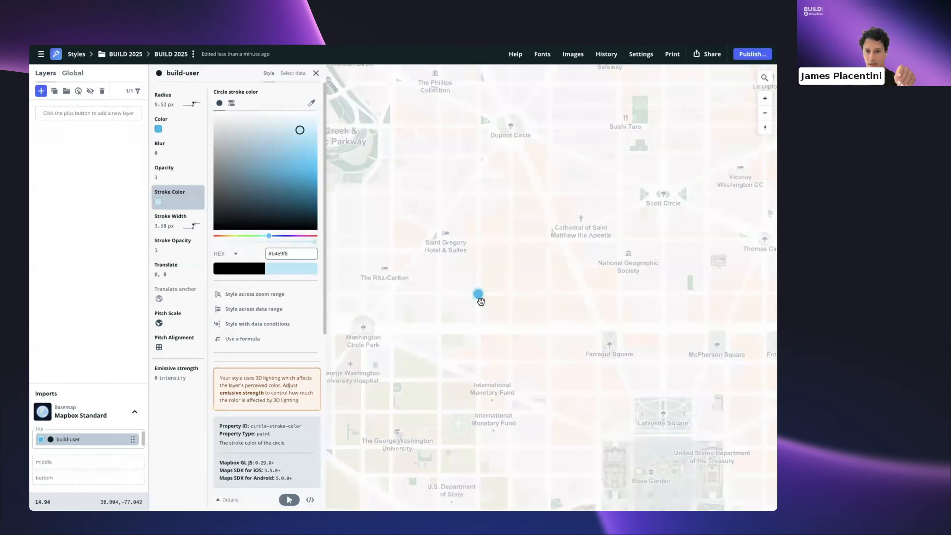
scroll(480, 301, "down", 2)
scroll(488, 306, "up", 3)
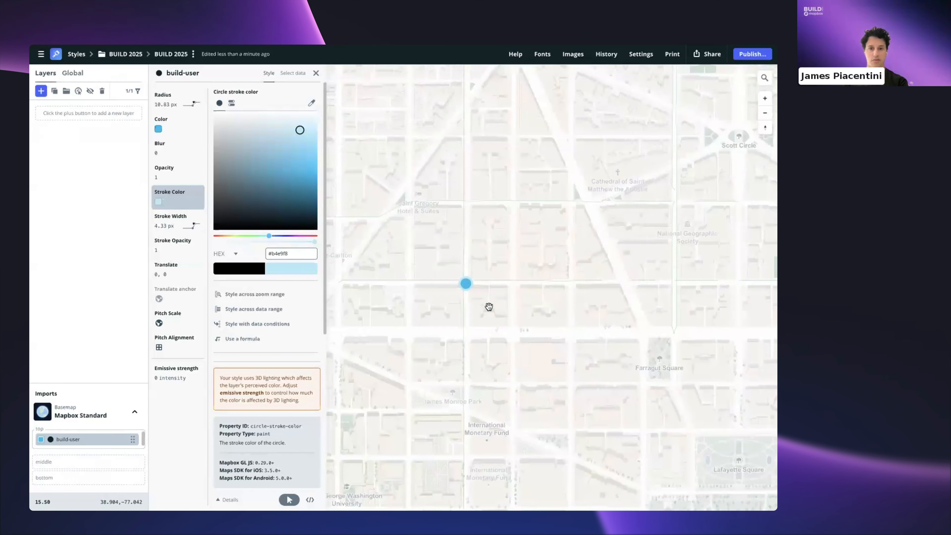
- Add a new custom layer that uses the BUILD_E-bikes tileset as its source
scroll(488, 306, "down", 2)
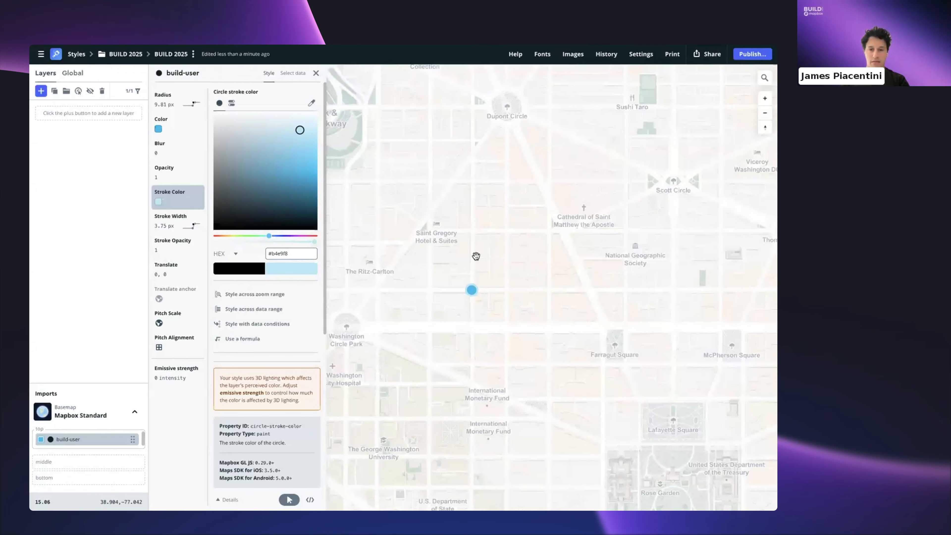
scroll(476, 256, "down", 2)
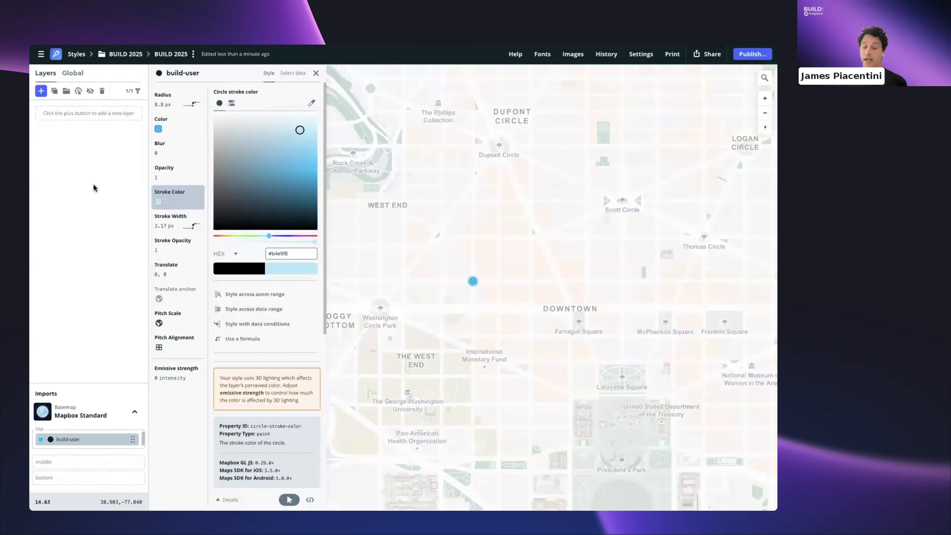
left_click(41, 91)
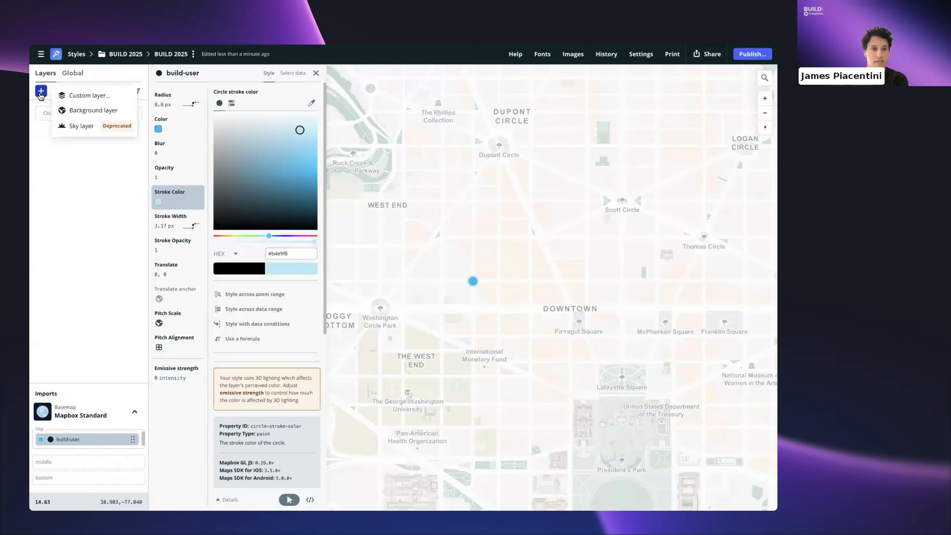
left_click(76, 96)
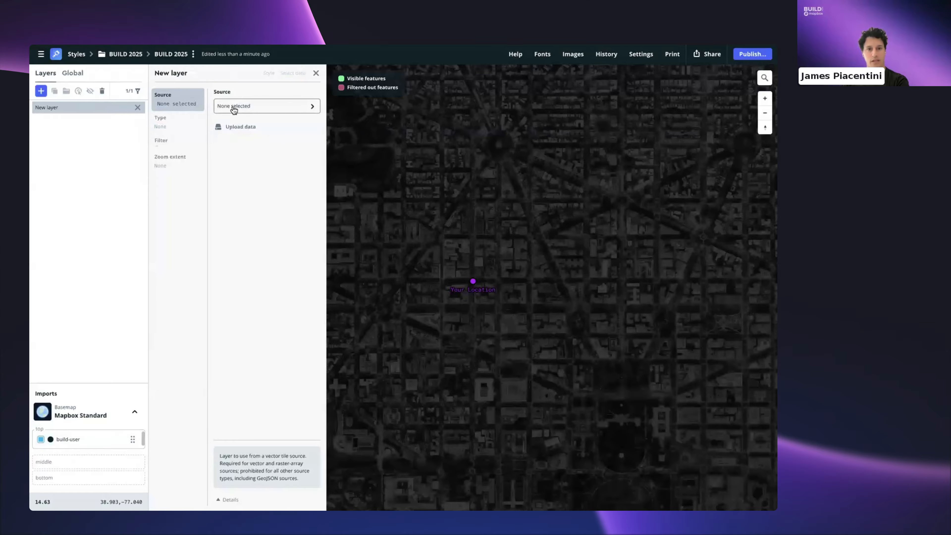
left_click(233, 107)
type("build")
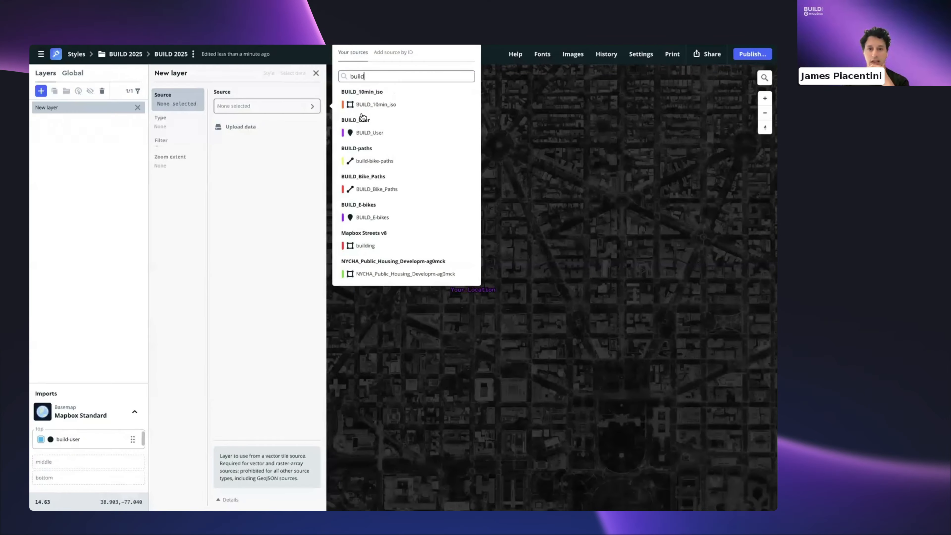
left_click(359, 217)
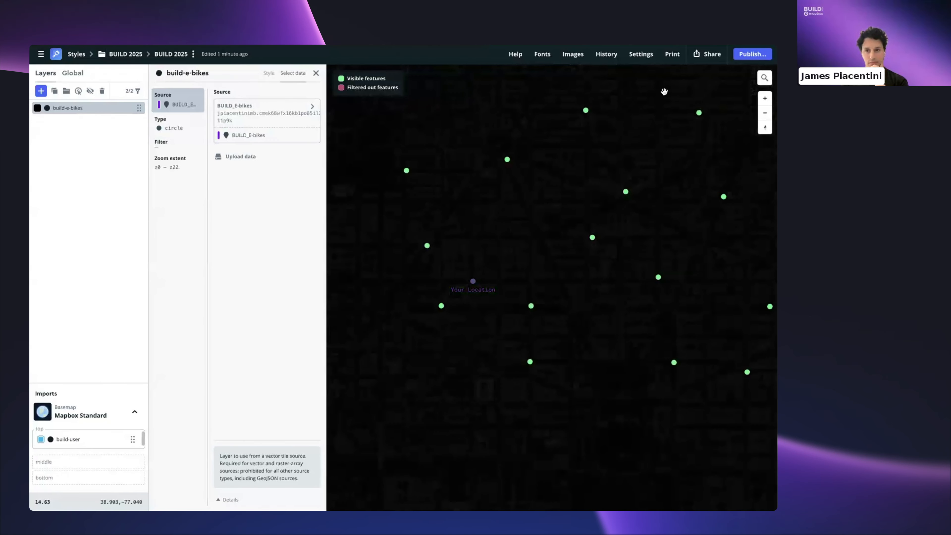
- Change the build-e-bikes layer's rendering type to Symbol
scroll(522, 227, "down", 1)
scroll(522, 228, "down", 3)
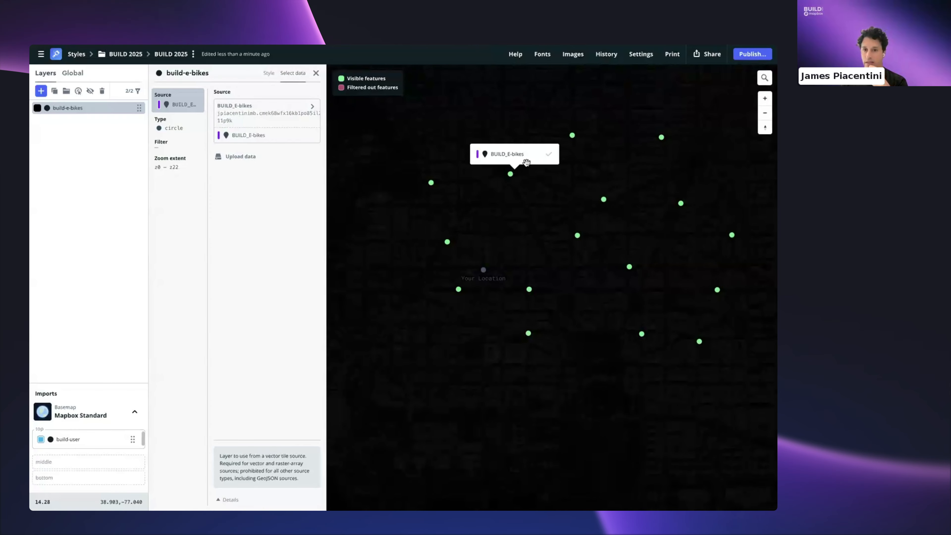
left_click_drag(652, 221, 623, 221)
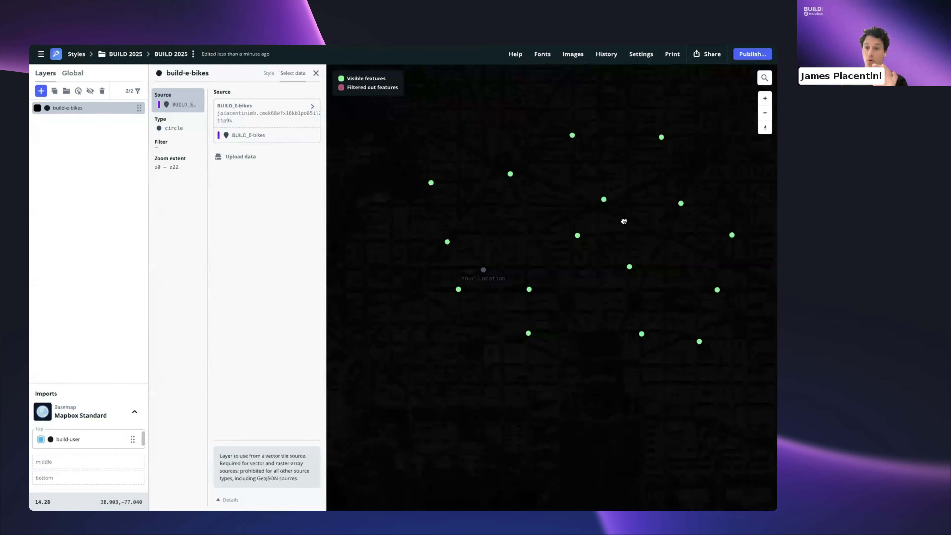
scroll(622, 221, "down", 2)
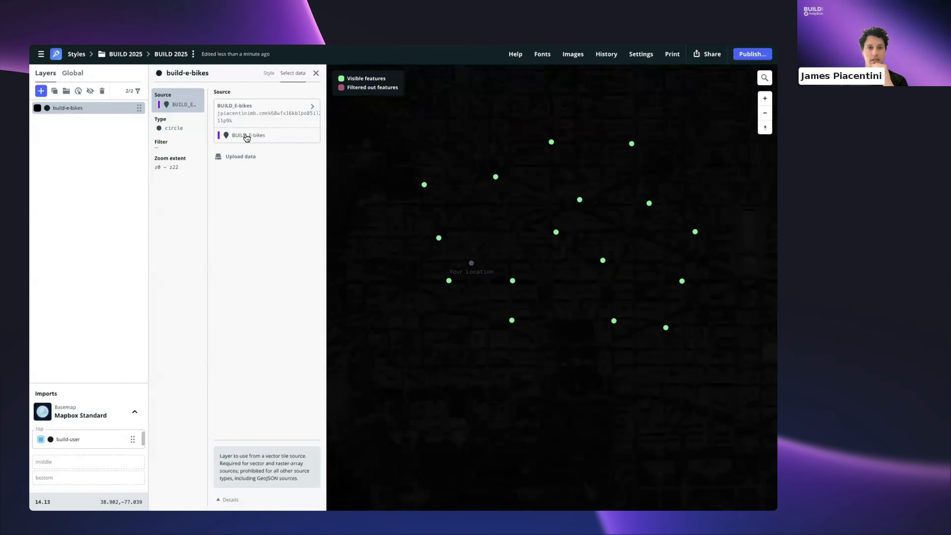
left_click(161, 131)
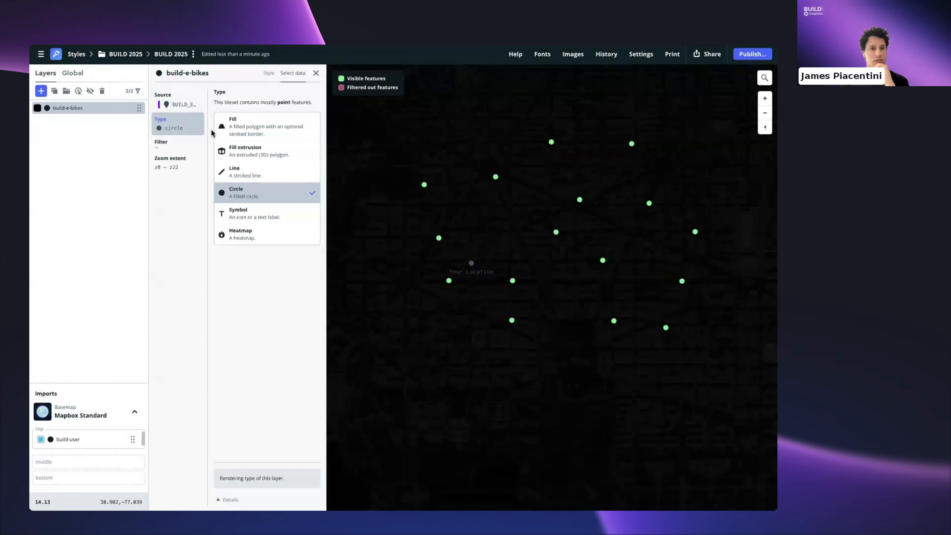
left_click(260, 219)
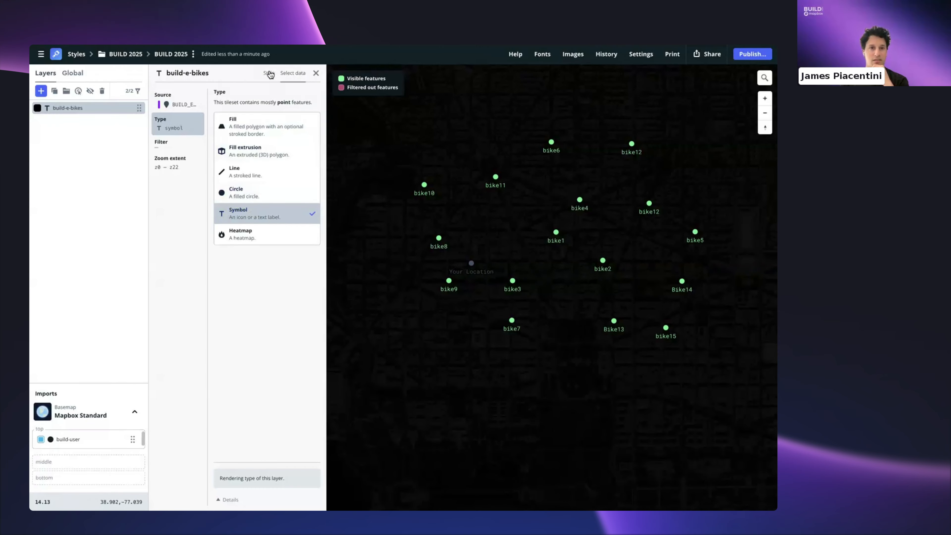
- Open the build-e-bikes style properties and move the layer into the Mapbox Standard top slot, beneath build-user
left_click(270, 74)
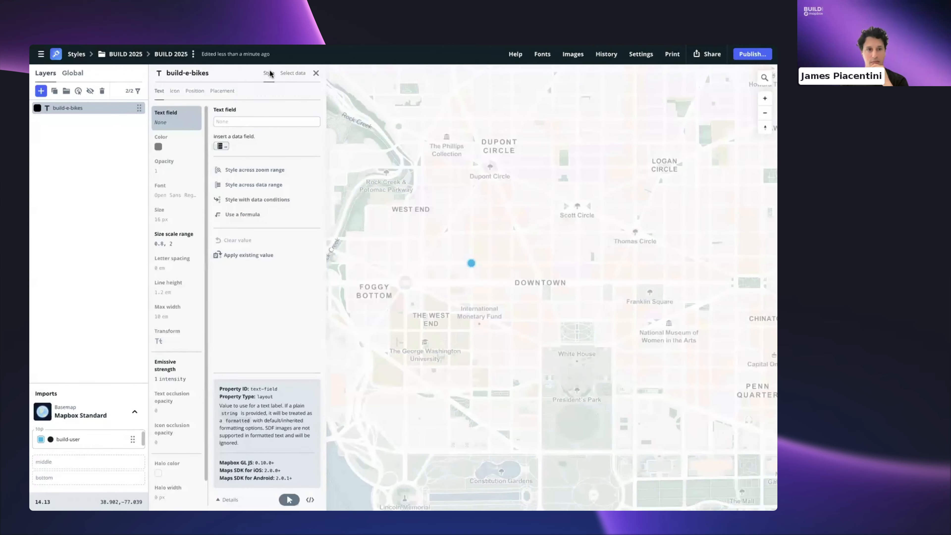
left_click_drag(53, 111, 64, 444)
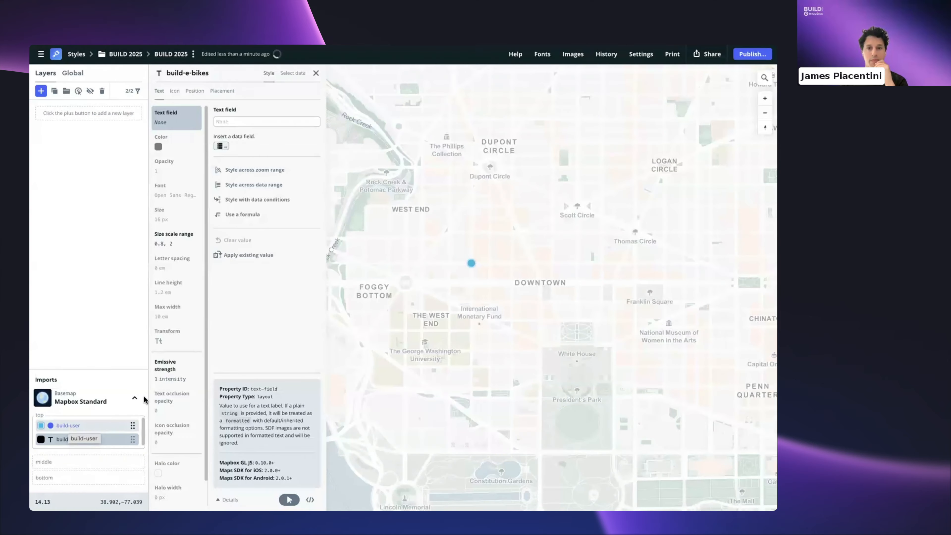
scroll(487, 261, "up", 2)
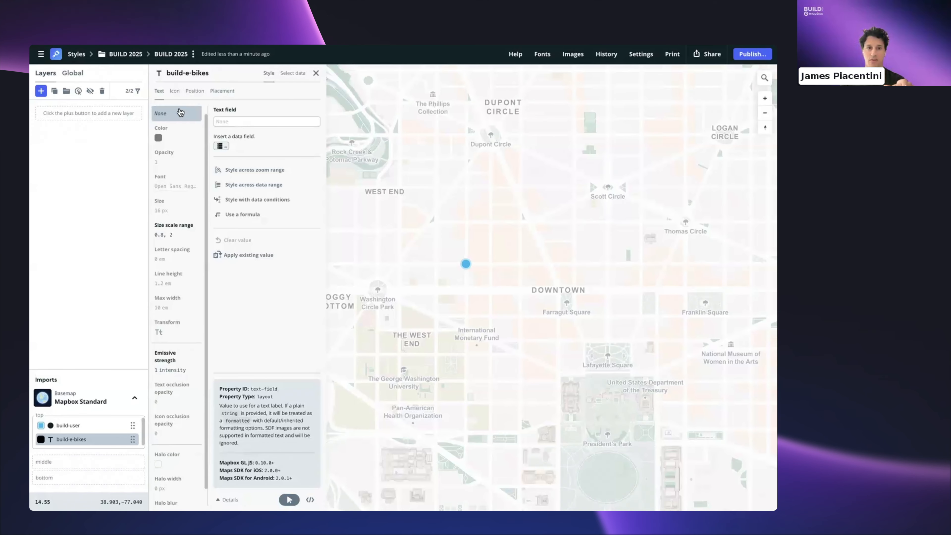
- Look through the style's custom images and set the build-e-bikes icon image to bicycle
left_click(174, 91)
left_click(194, 91)
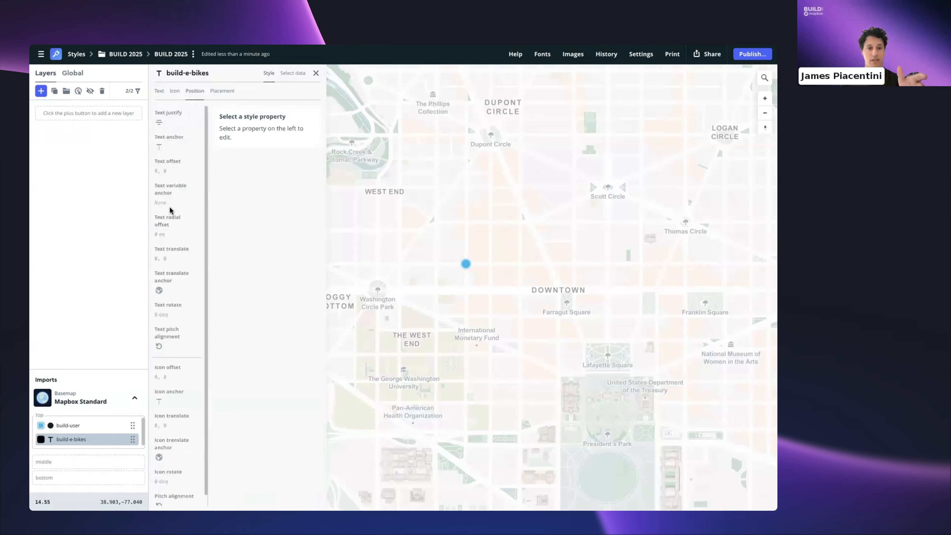
left_click(175, 91)
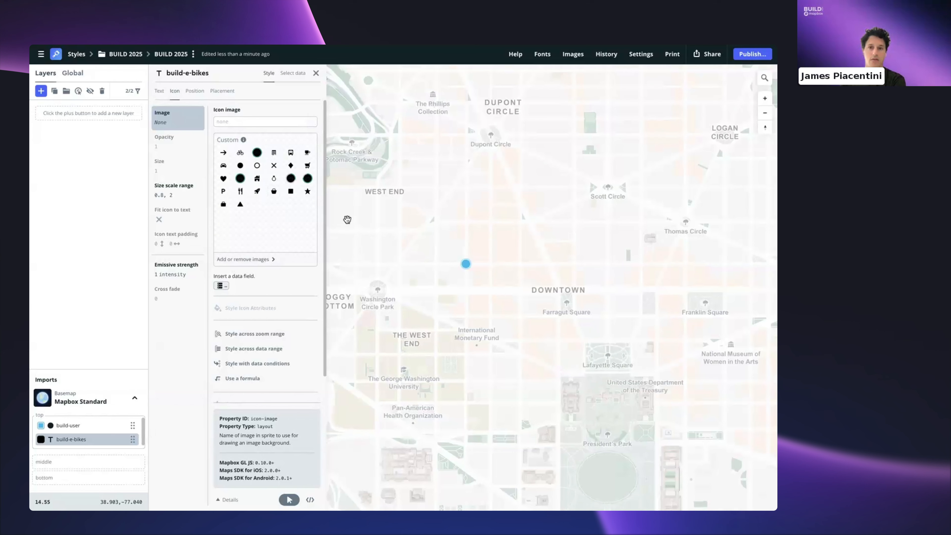
left_click(573, 61)
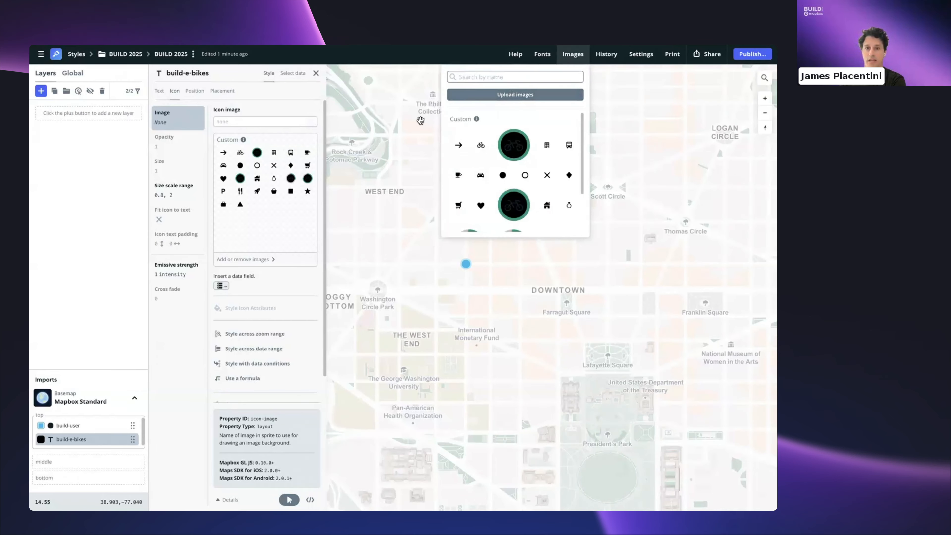
left_click(410, 124)
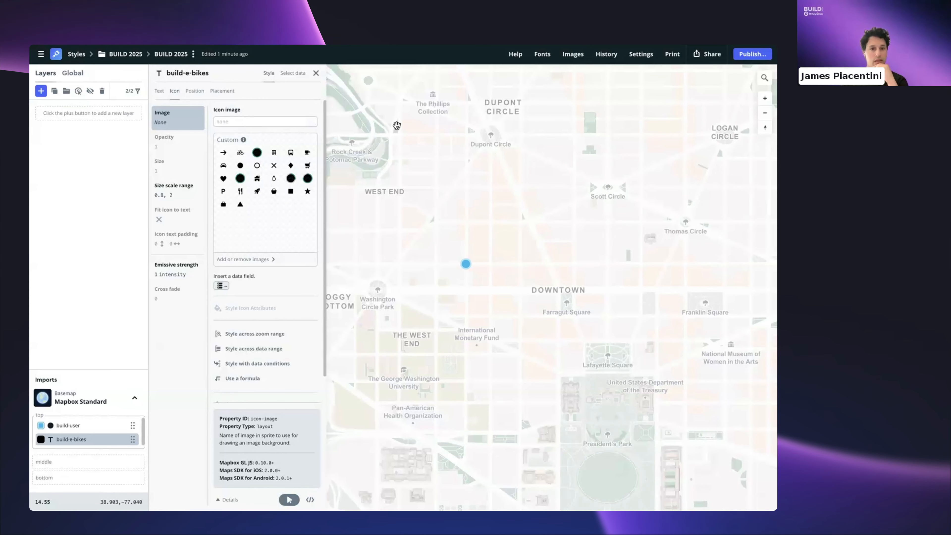
left_click(240, 153)
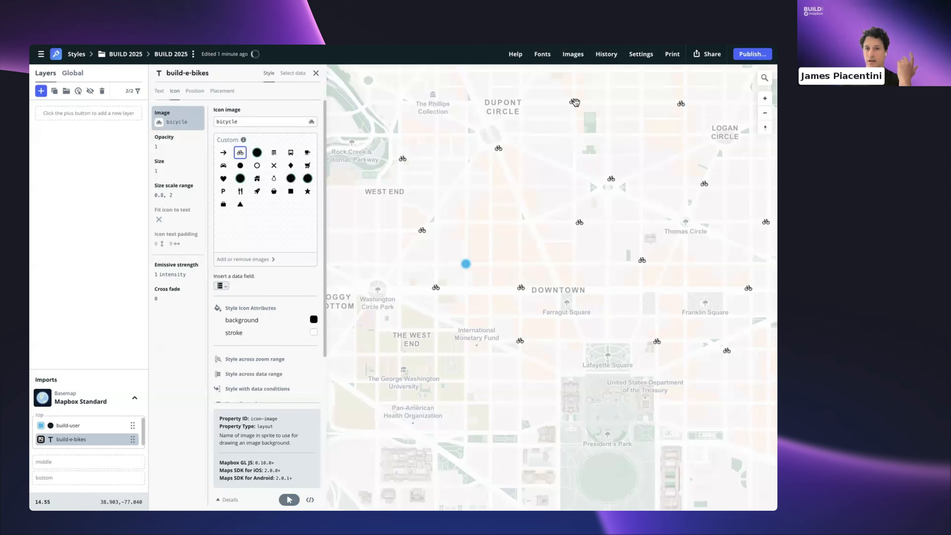
left_click_drag(565, 161, 545, 148)
scroll(346, 144, "down", 1)
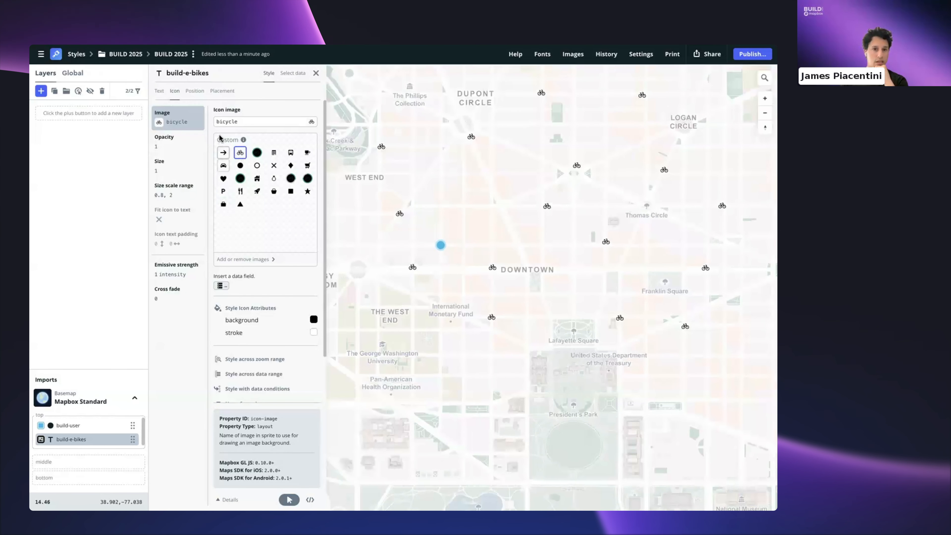
- Set the bicycle icon's background color to the red #ea6161
mouse_move(204, 217)
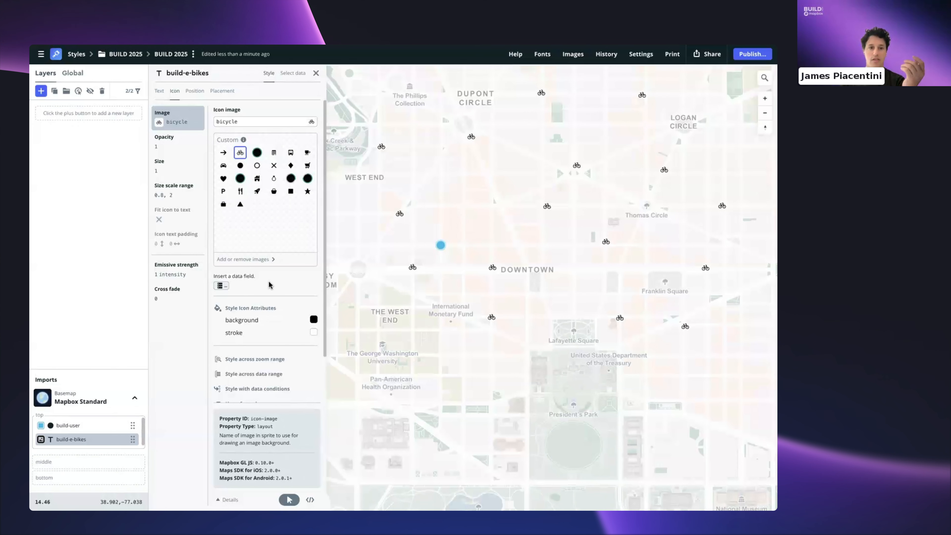
scroll(271, 284, "down", 1)
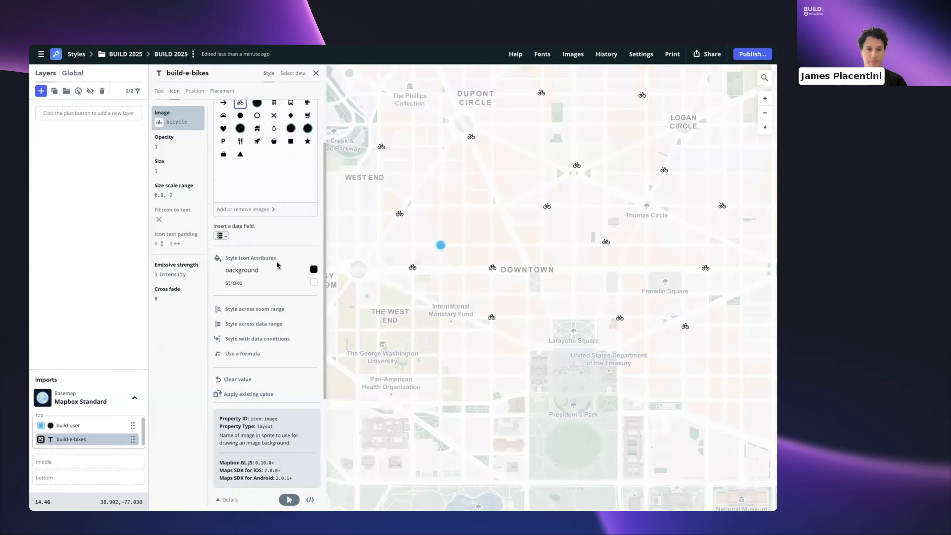
left_click(313, 270)
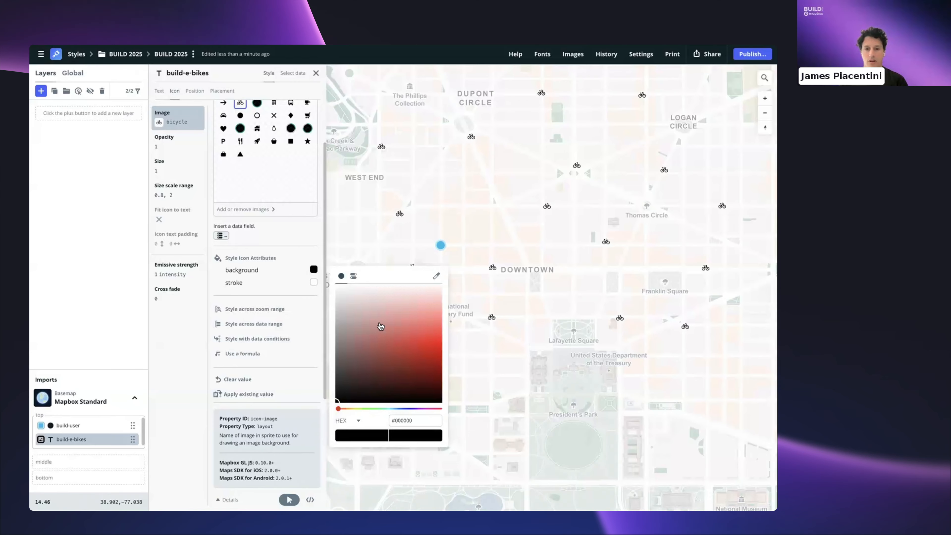
left_click_drag(410, 324, 422, 334)
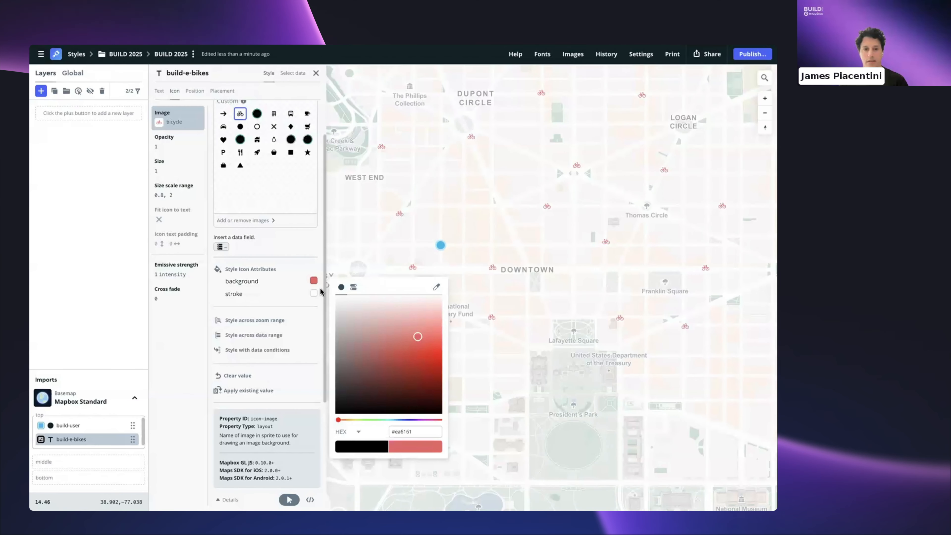
- Set the bicycle icon's stroke color to the muted yellow #c6bc71 and check the icons on the map
left_click(313, 293)
left_click(353, 433)
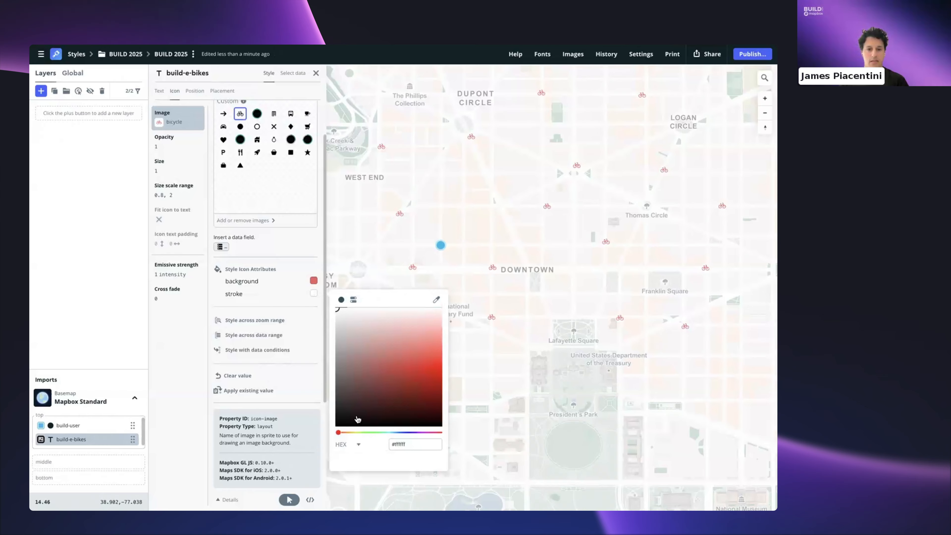
mouse_move(375, 380)
left_mouse_down()
mouse_move(411, 368)
mouse_move(396, 367)
left_mouse_up()
left_click(382, 354)
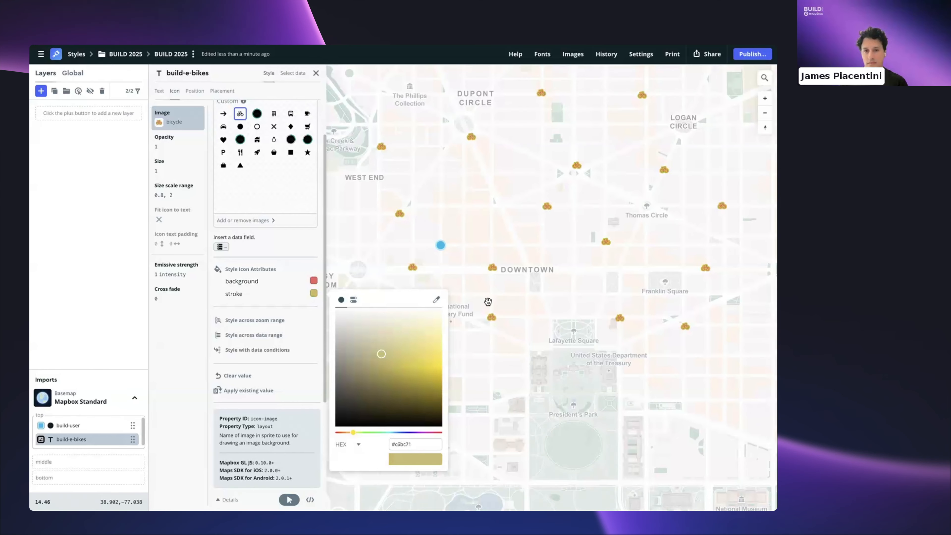
left_click_drag(542, 325, 582, 370)
scroll(537, 330, "down", 2)
left_click_drag(485, 308, 469, 300)
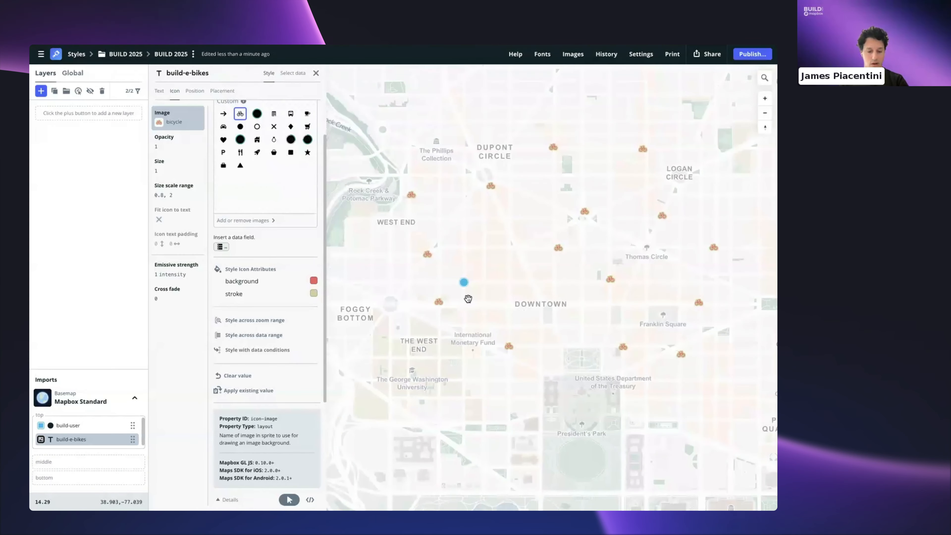
- Clear the build-e-bikes icon image and style it with data conditions on the range_num field
left_click(243, 377)
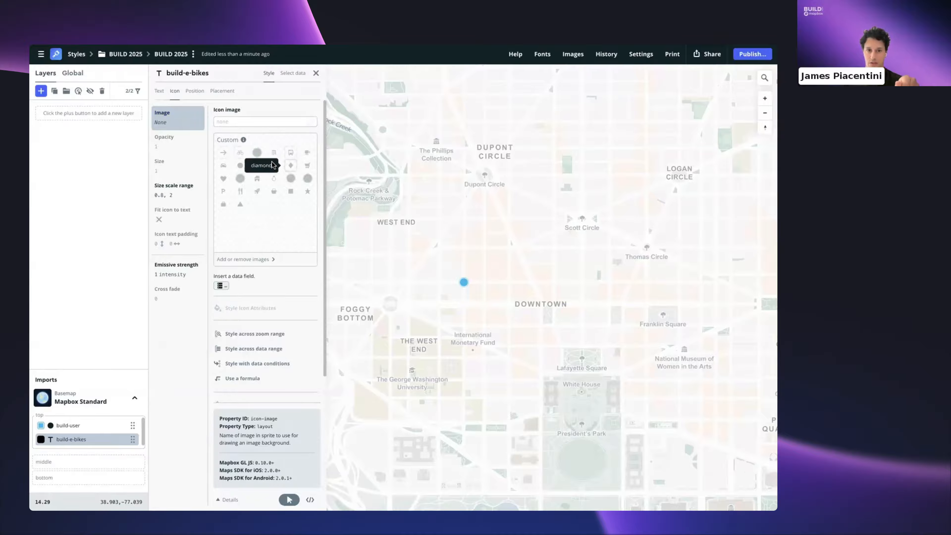
left_click(254, 365)
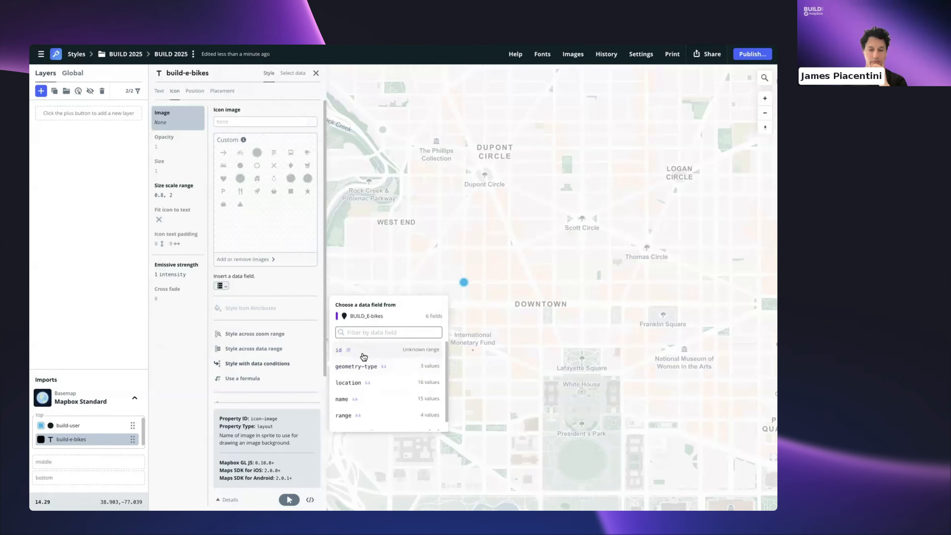
scroll(362, 356, "down", 1)
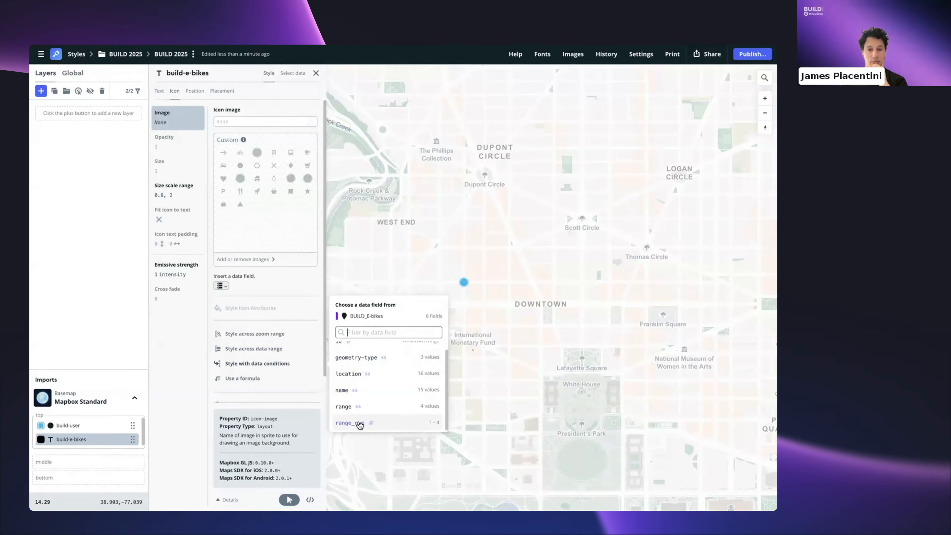
mouse_move(347, 411)
left_click(358, 422)
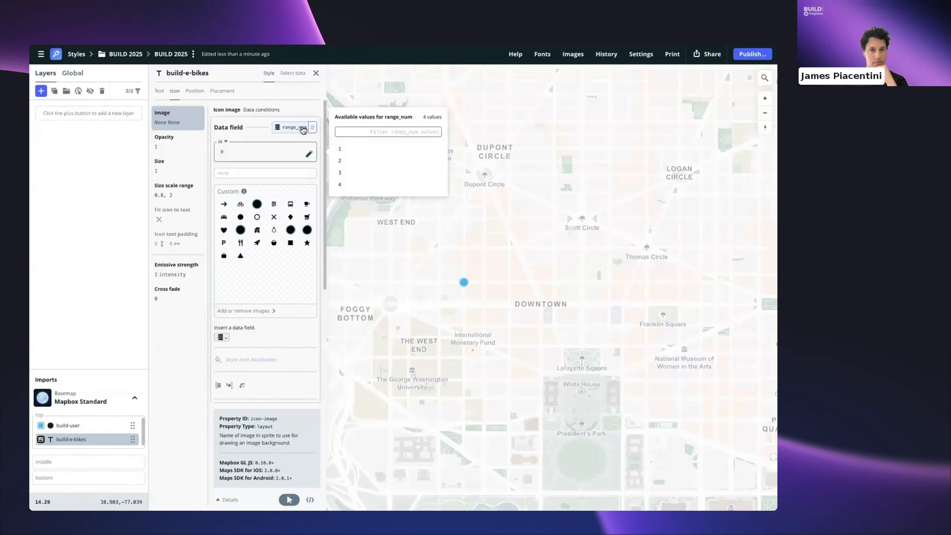
- Define the first condition as range_num is 1 and assign the bike-icon1 image to it
left_click(223, 142)
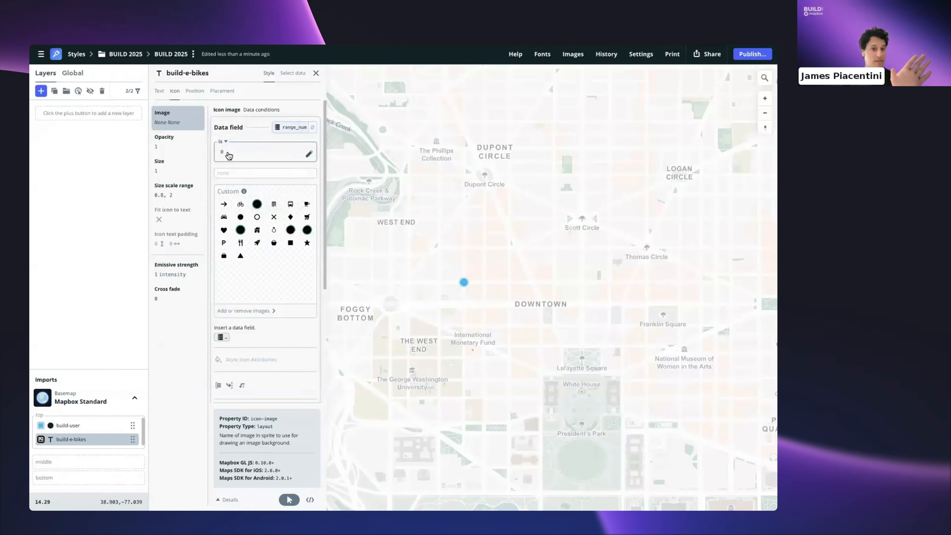
left_click(229, 156)
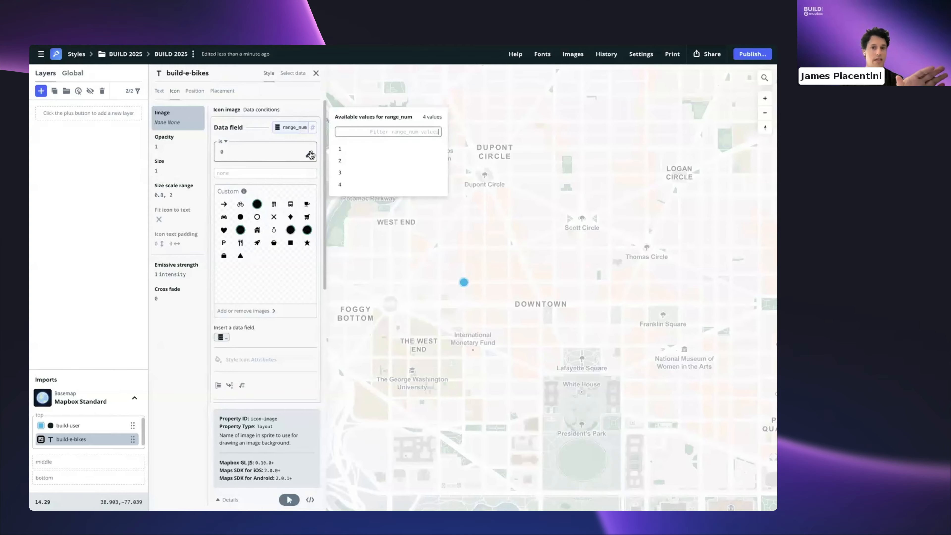
left_click(342, 151)
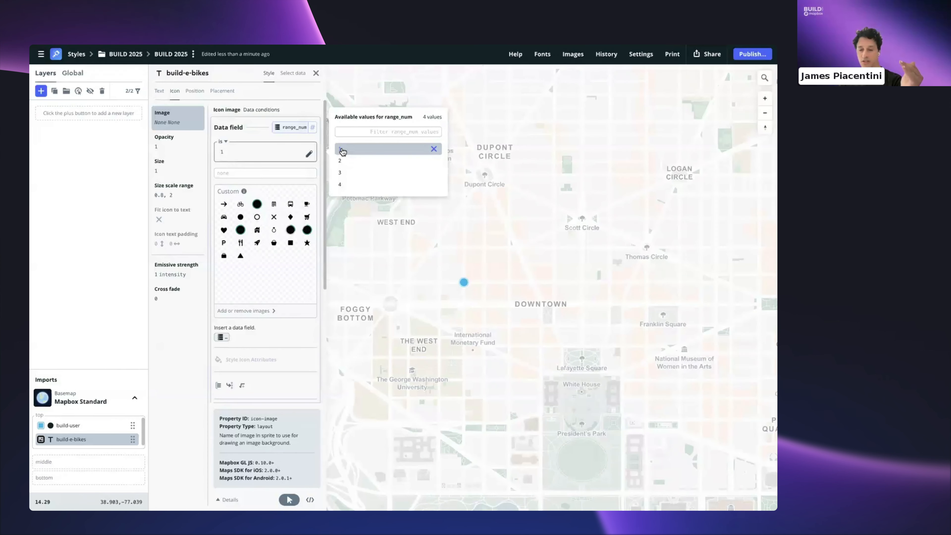
left_click(257, 205)
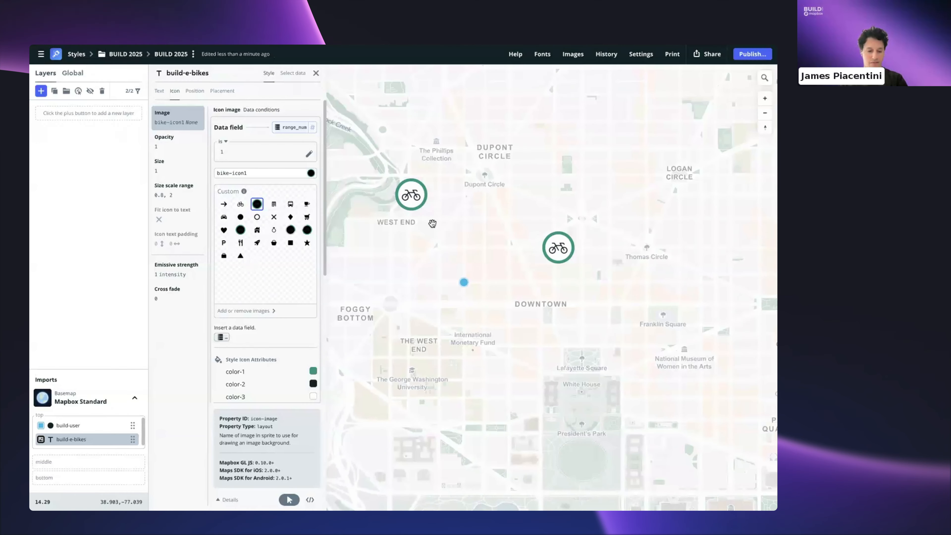
- Set color-1 of the range_num 1 bike icon to #f6a7a7 and finish editing that condition
scroll(272, 250, "down", 4)
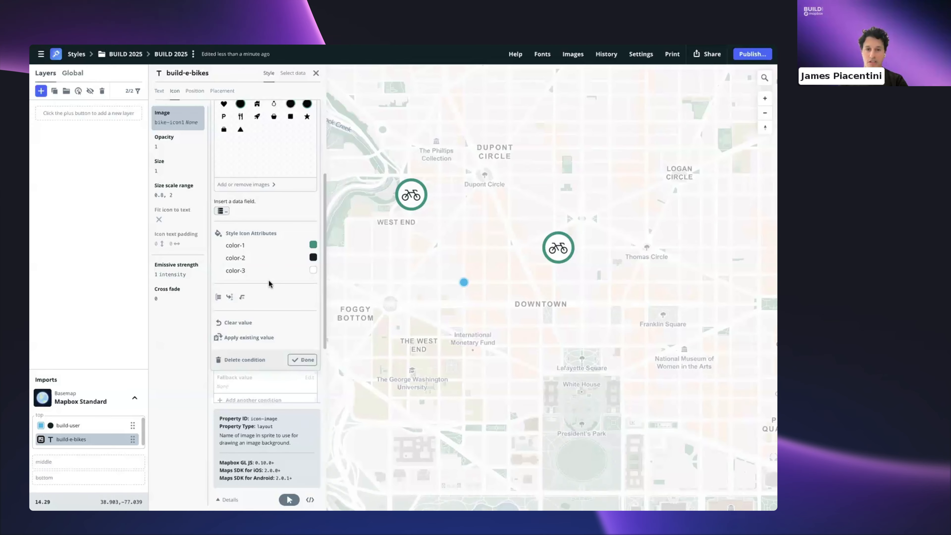
left_click_drag(382, 238, 411, 277)
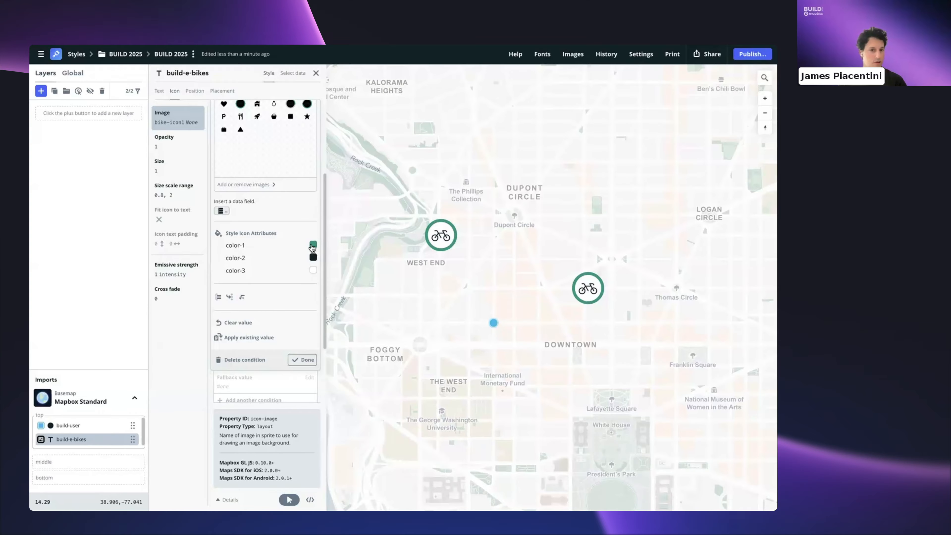
left_click(313, 245)
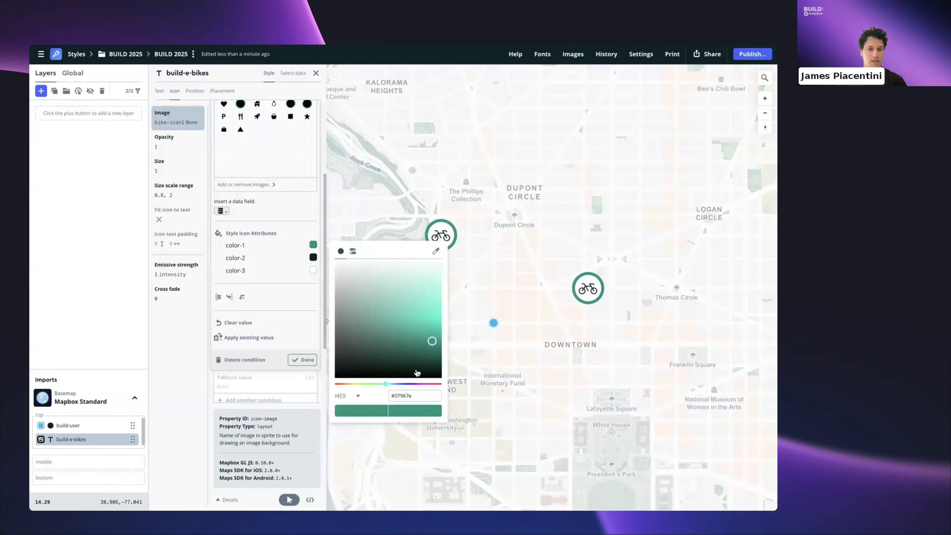
left_click_drag(379, 346, 367, 327)
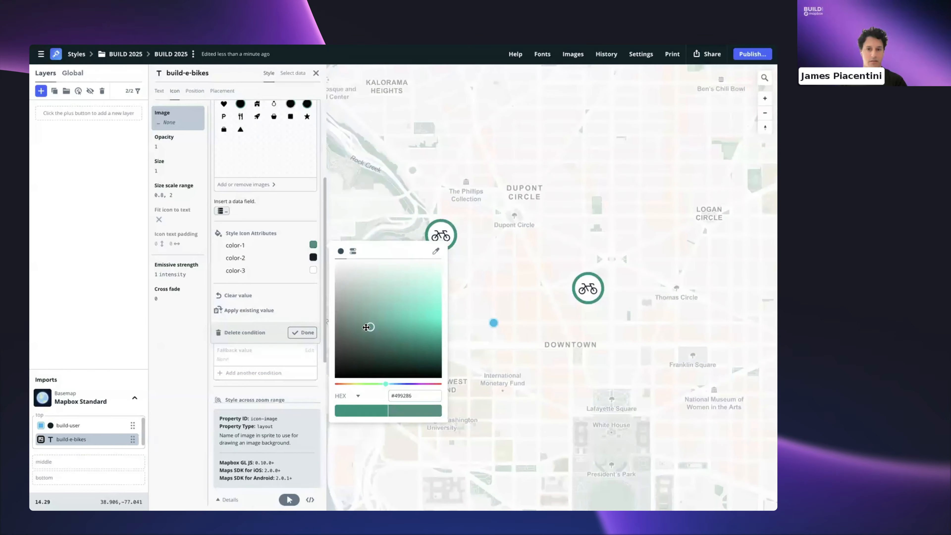
left_click(344, 383)
left_click(419, 321)
left_click(424, 394)
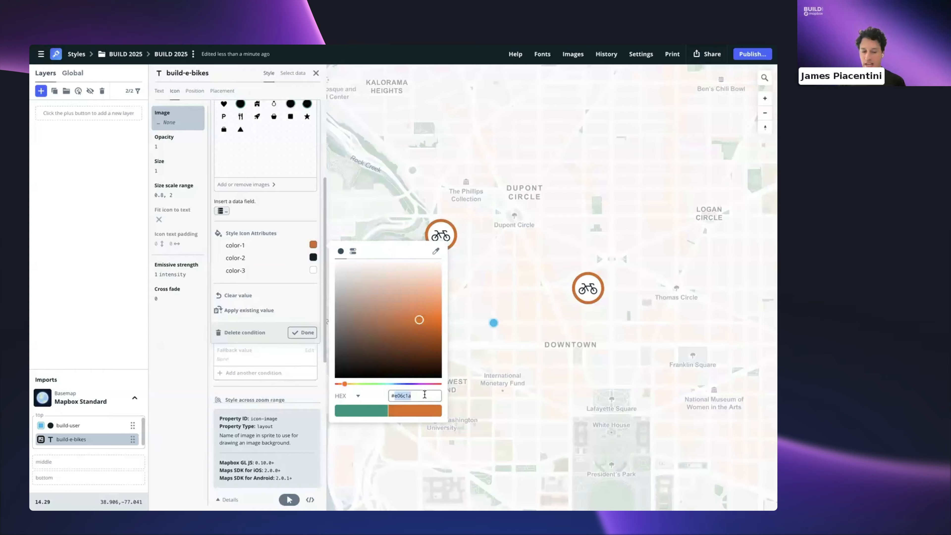
type("#f6")
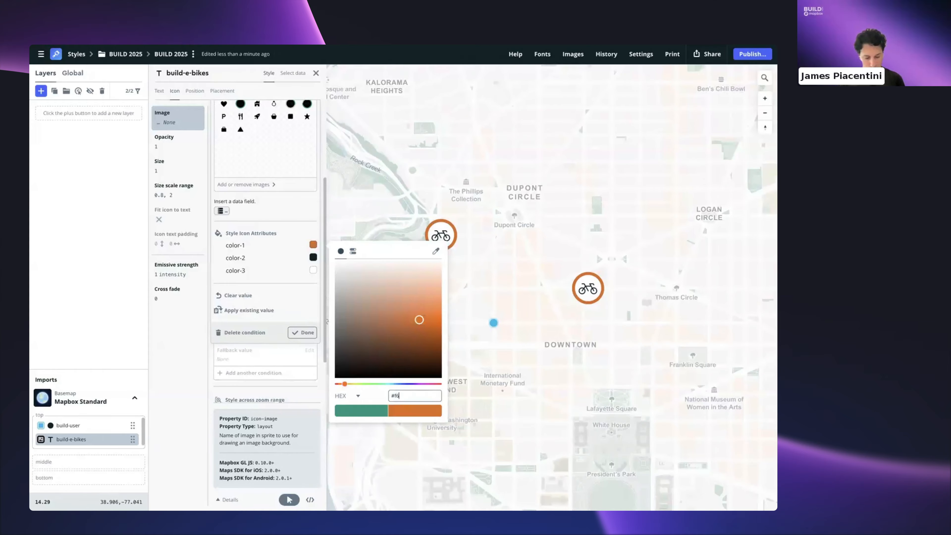
type("a7a7")
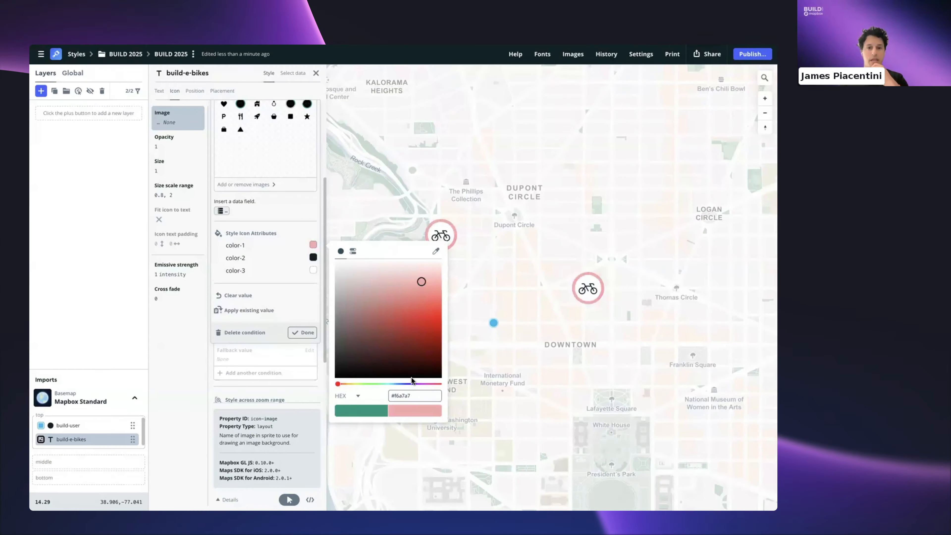
left_click(490, 336)
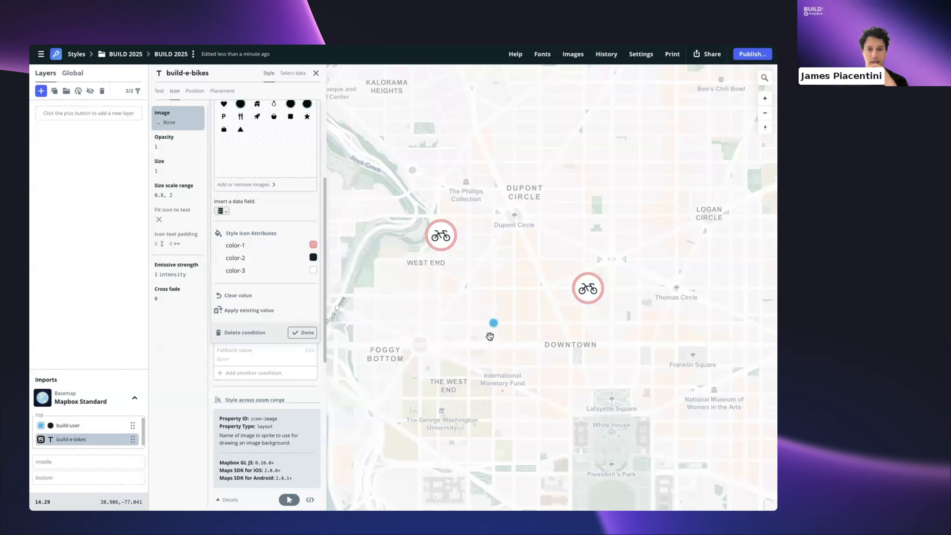
left_click(302, 332)
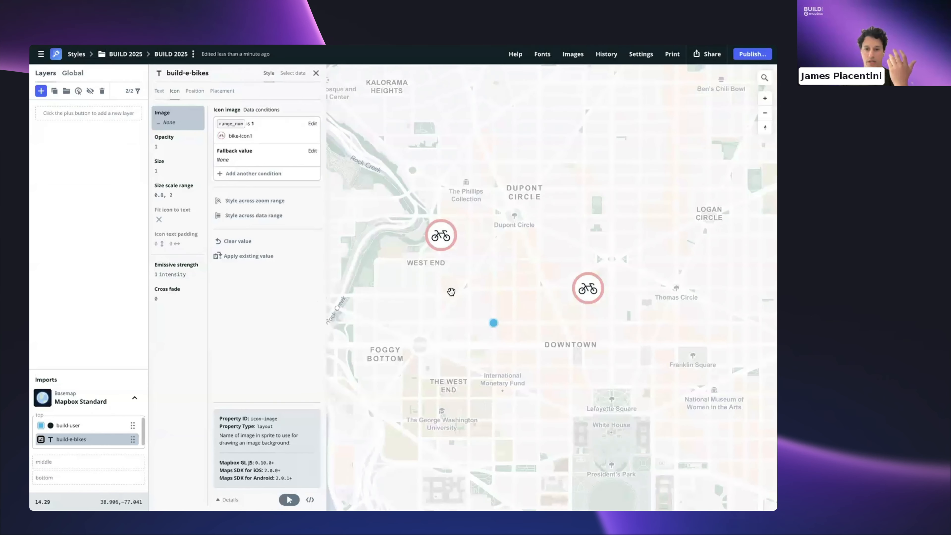
- Add a condition that assigns the low-range-bike image where range_num is 2
left_click(259, 174)
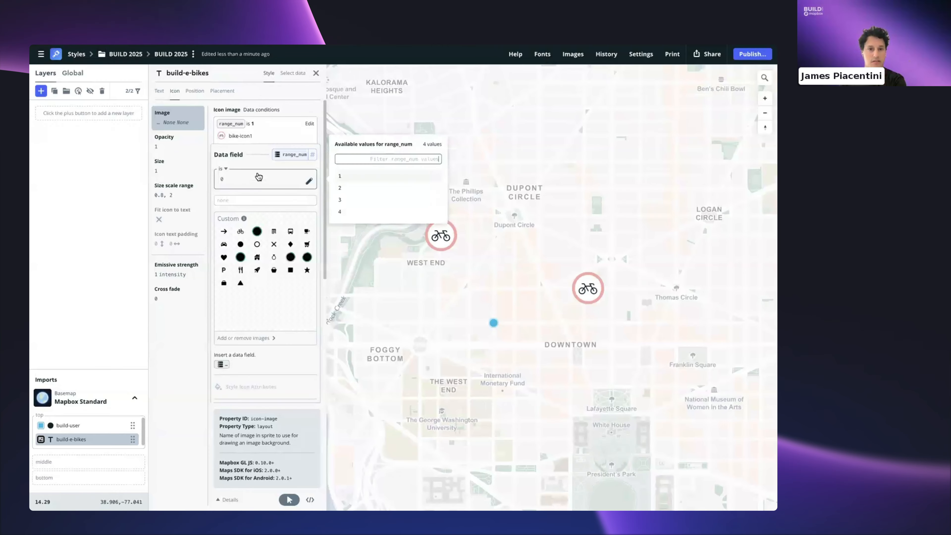
left_click(345, 192)
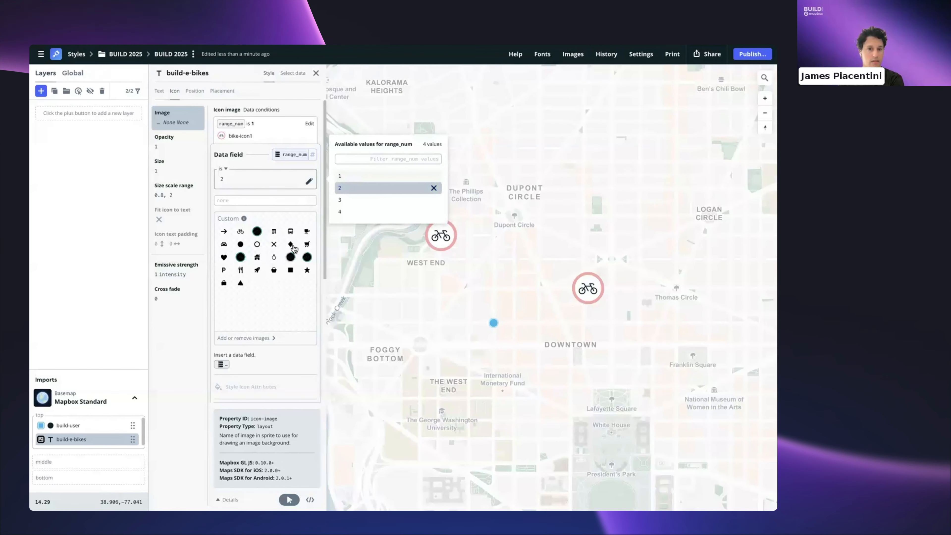
left_click(291, 258)
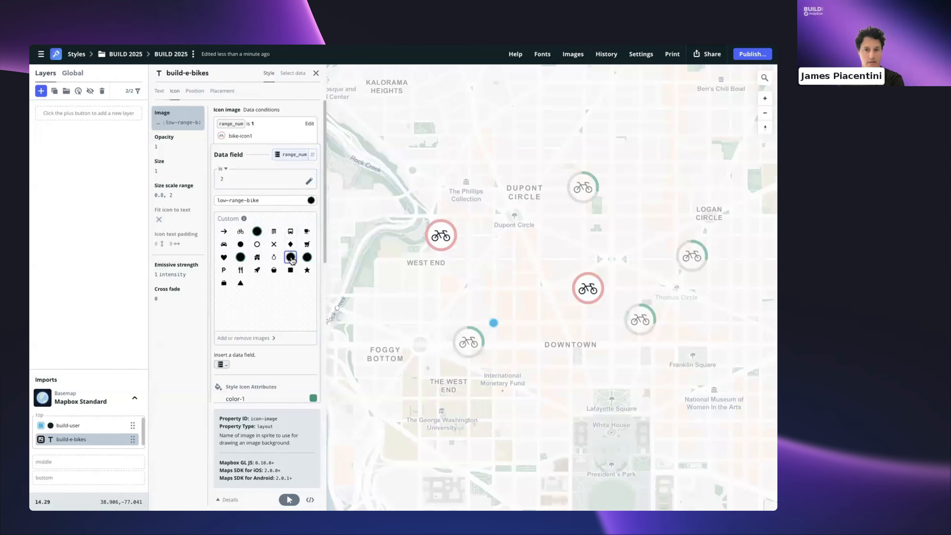
scroll(280, 303, "down", 3)
scroll(280, 303, "down", 1)
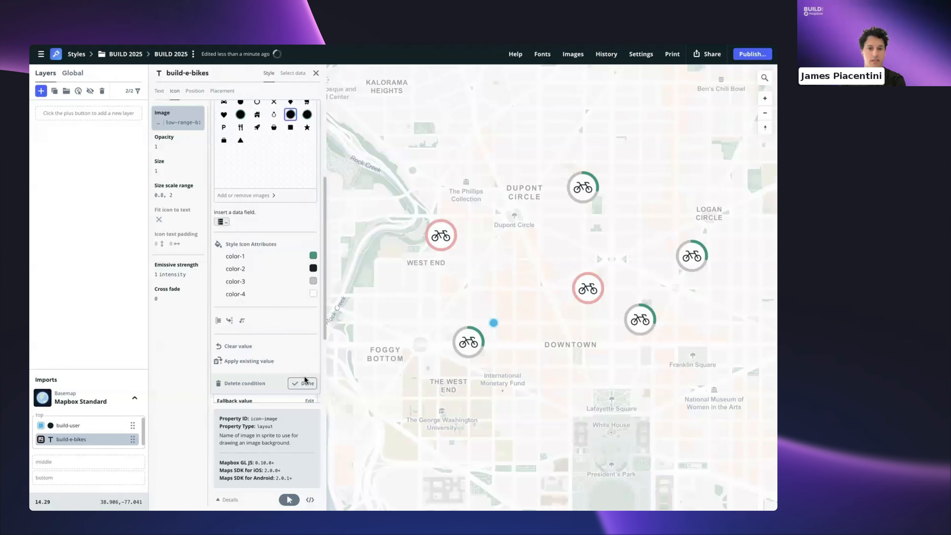
left_click(306, 381)
- Add a condition that assigns the mid-range-bike image where range_num is 3
left_click(271, 199)
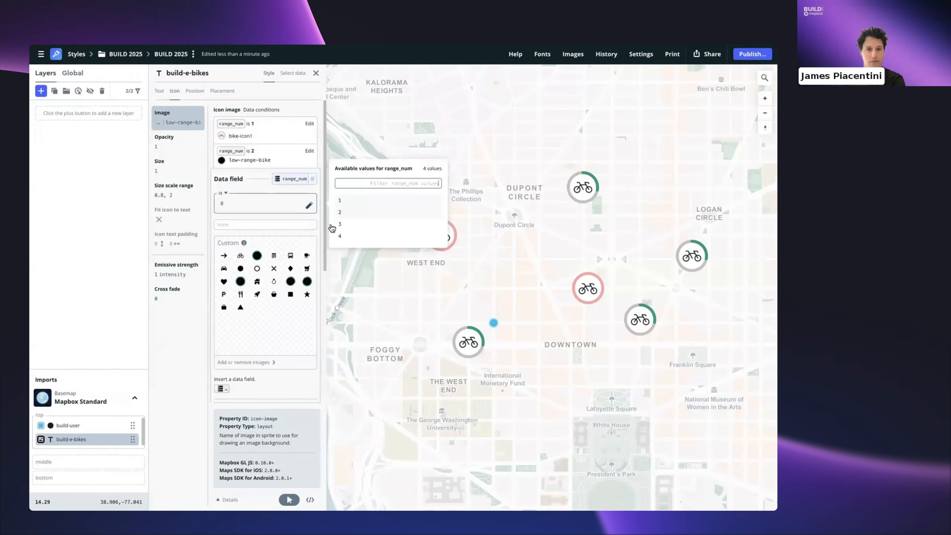
left_click(340, 224)
left_click(307, 283)
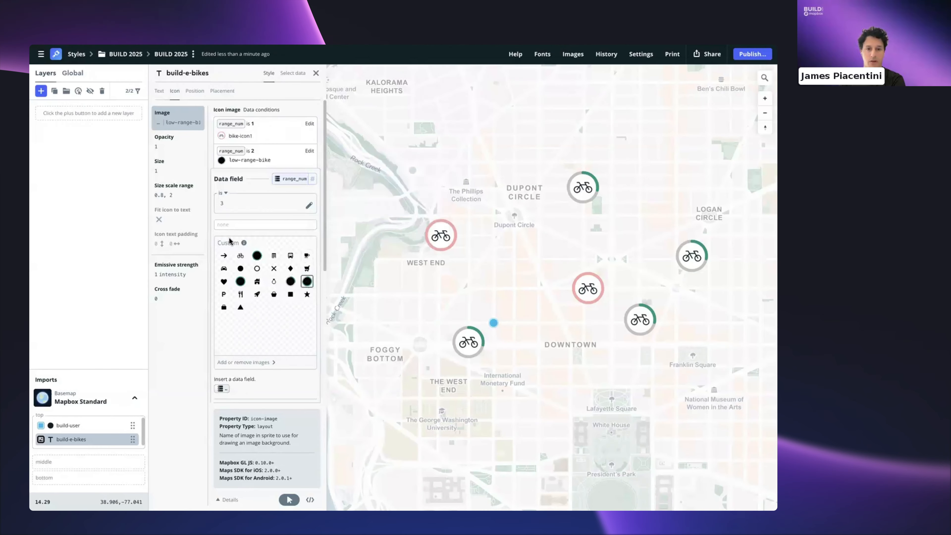
scroll(295, 300, "down", 5)
left_click(301, 325)
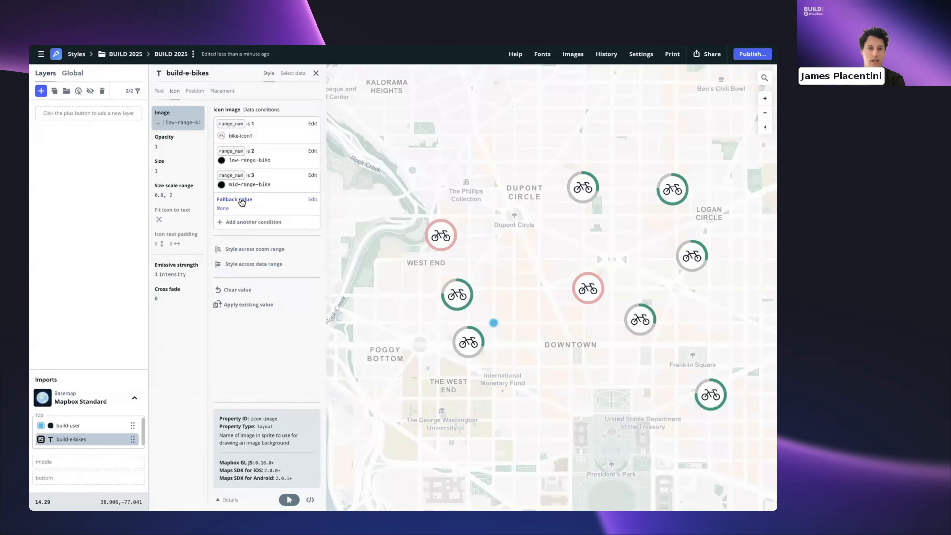
- Add a condition that assigns the high-range-bike image where range_num is 4
left_click(255, 222)
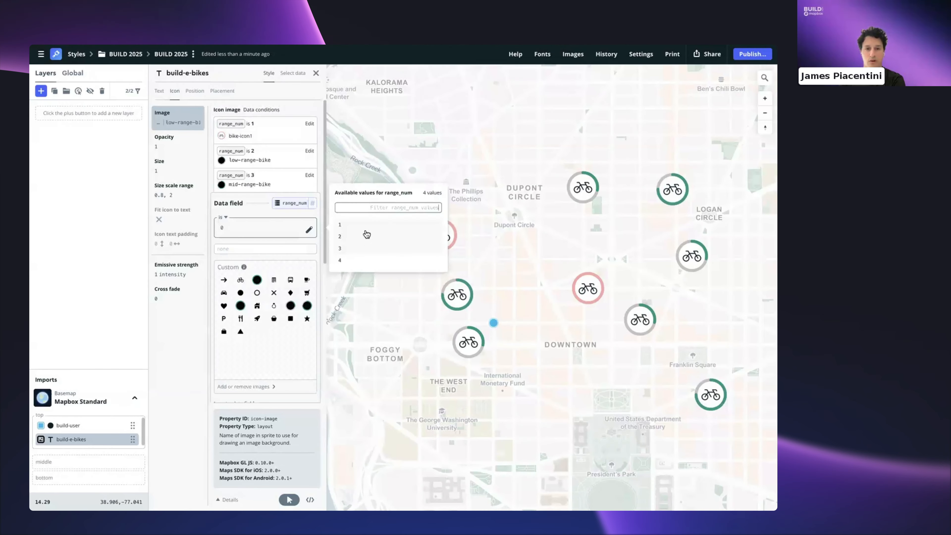
left_click(348, 260)
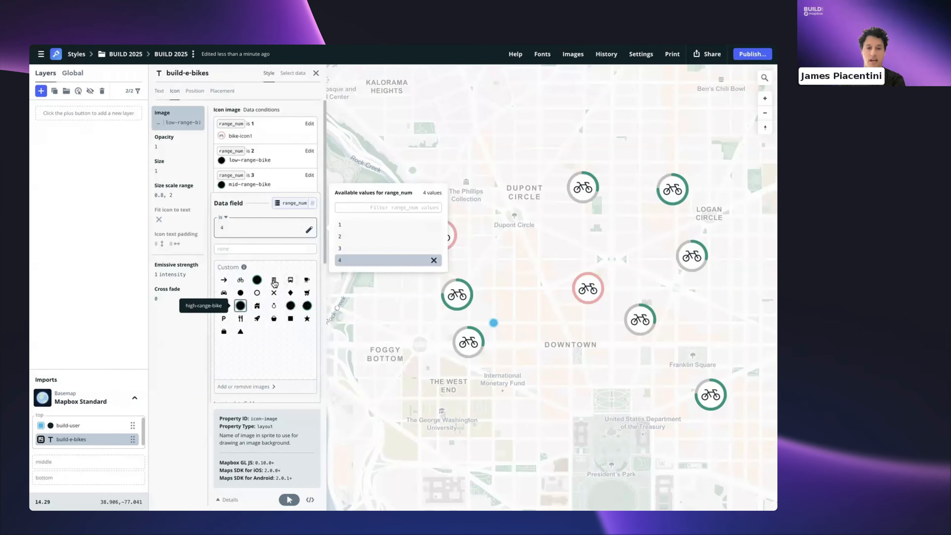
left_click(240, 306)
scroll(276, 282, "down", 5)
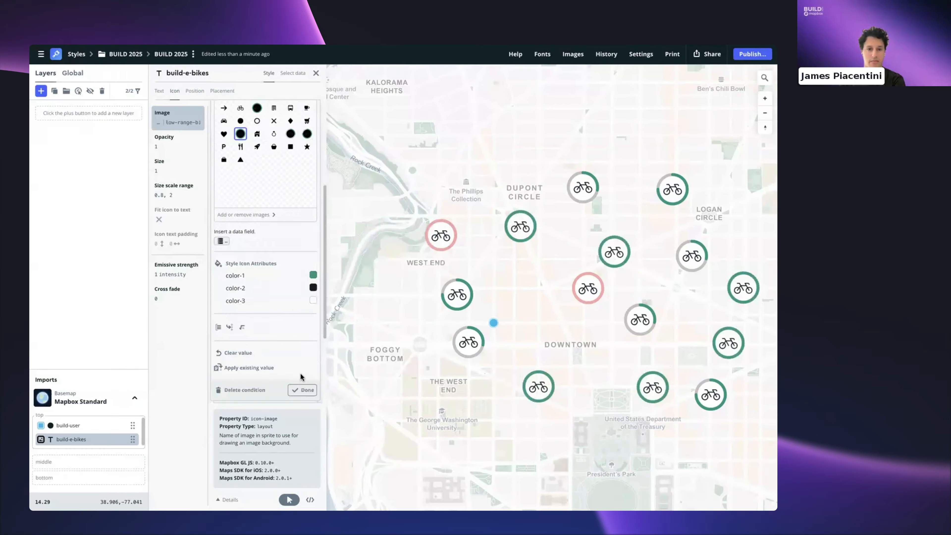
left_click(301, 390)
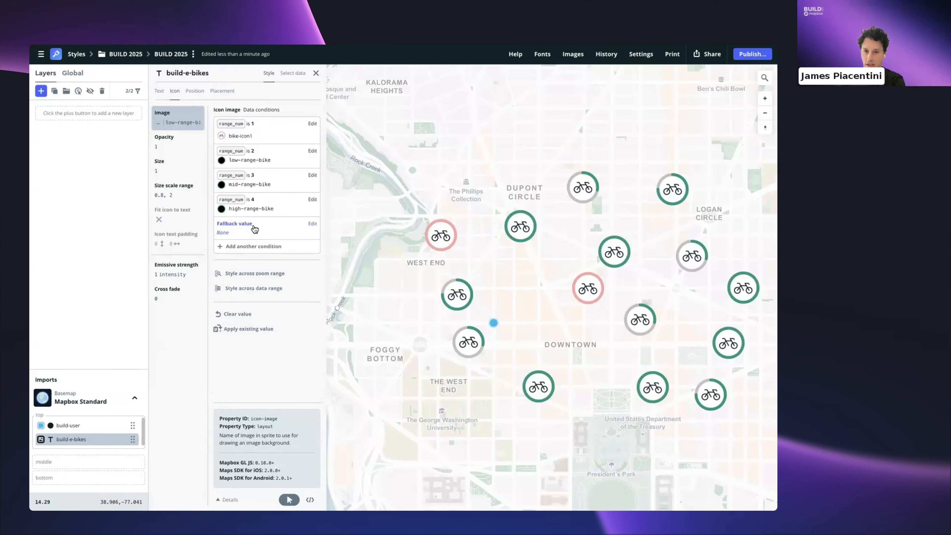
- Style the e-bike icon size across the zoom range, with the first stop at zoom 13 and size 0.3
left_click_drag(456, 251, 411, 242)
scroll(411, 242, "down", 1)
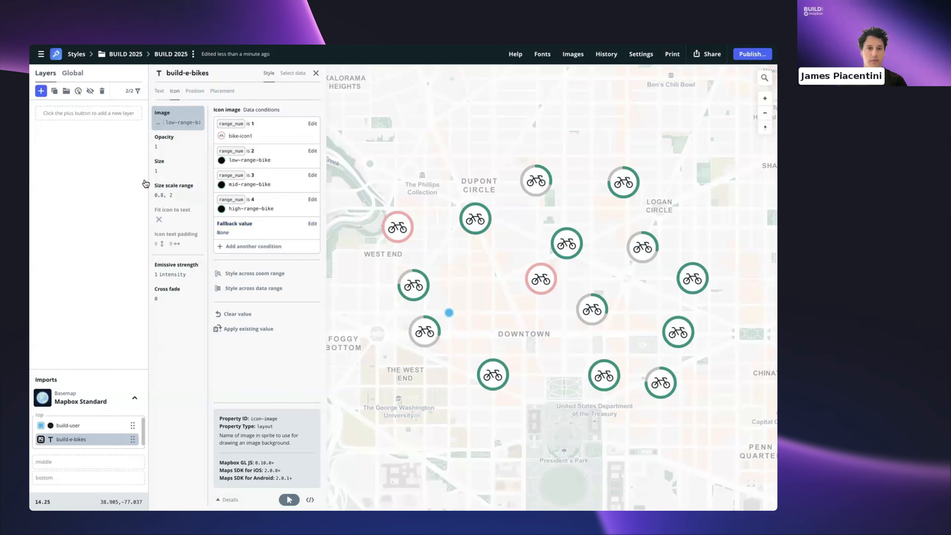
left_click(159, 172)
scroll(452, 232, "down", 2)
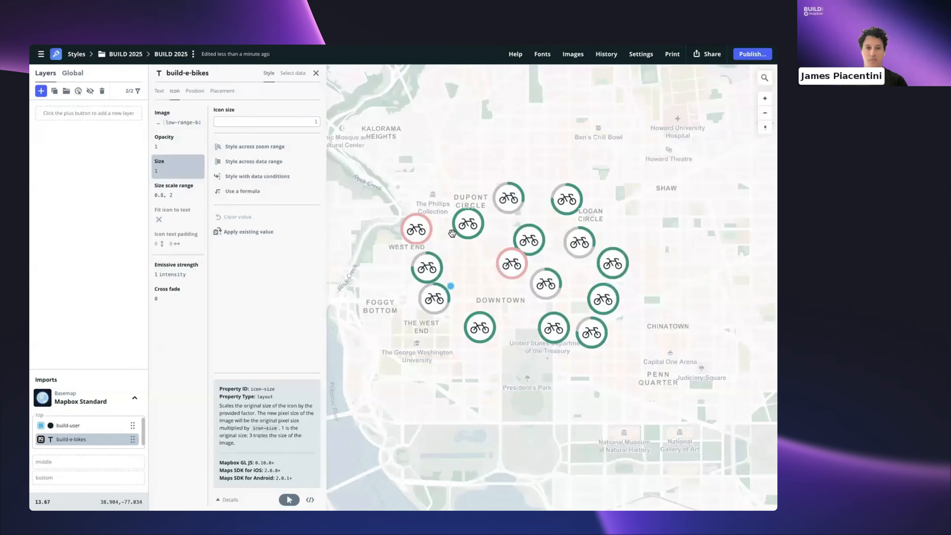
left_click(264, 147)
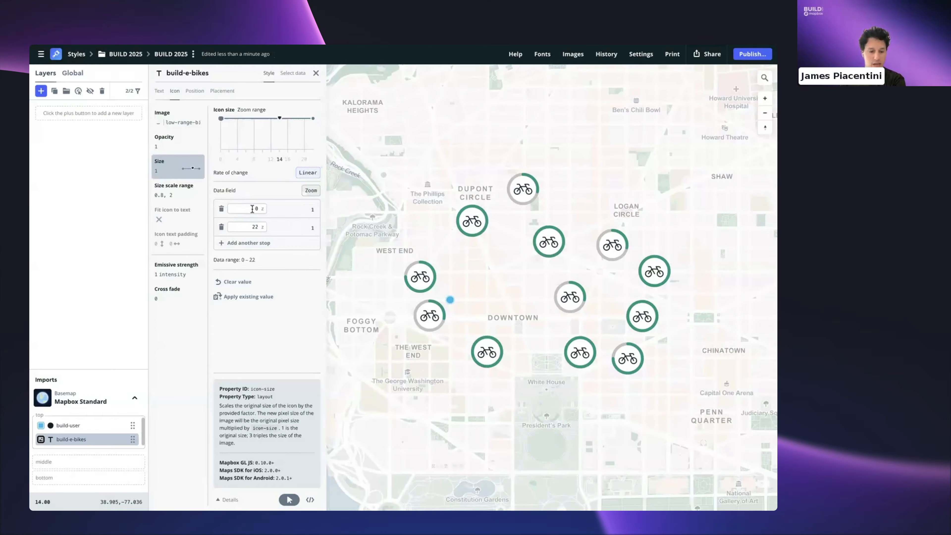
left_click_drag(253, 208, 267, 211)
type("13")
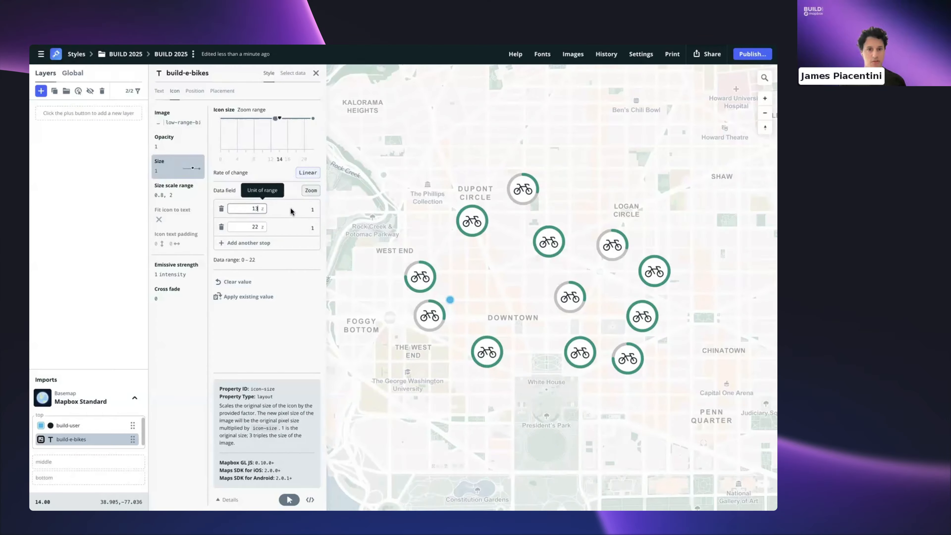
left_click(313, 209)
left_click(418, 213)
key("BackSpace")
type("0.3")
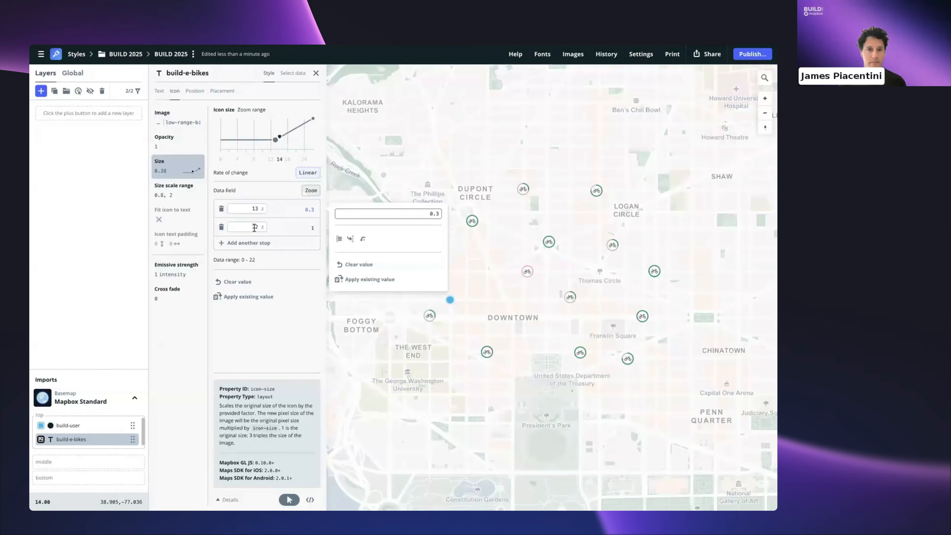
- Set the second icon size stop to zoom 18 with size 0.6 and check the icons at different map zooms
double_click(255, 227)
type("1")
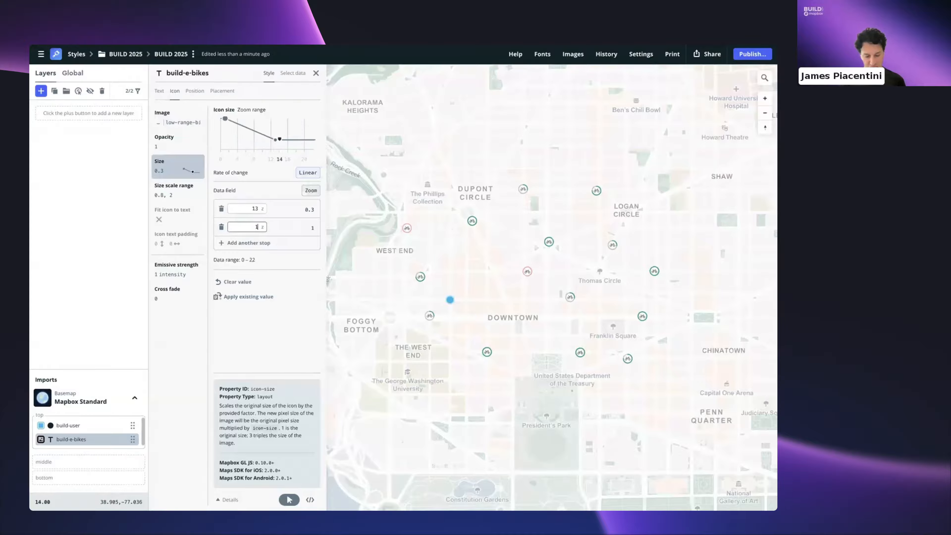
type("8")
left_click(312, 228)
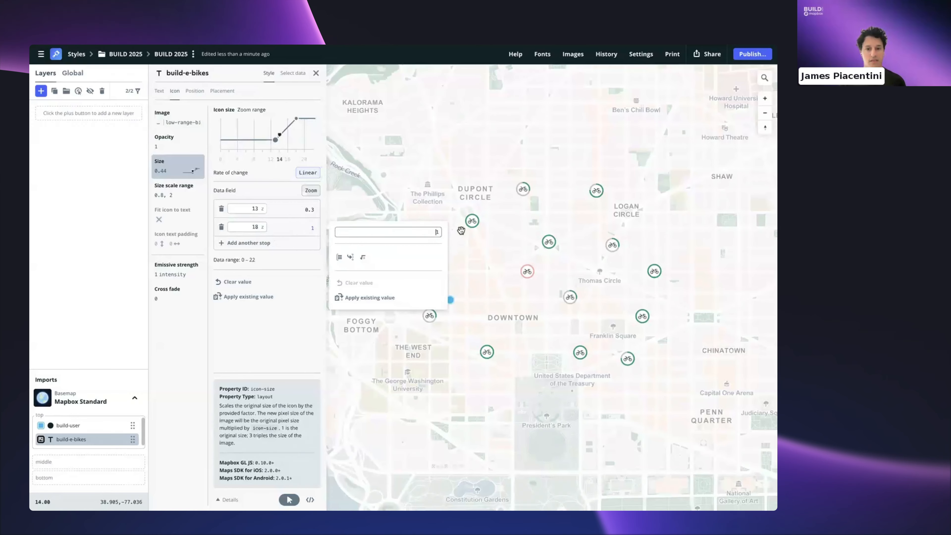
key("BackSpace")
type("0.6")
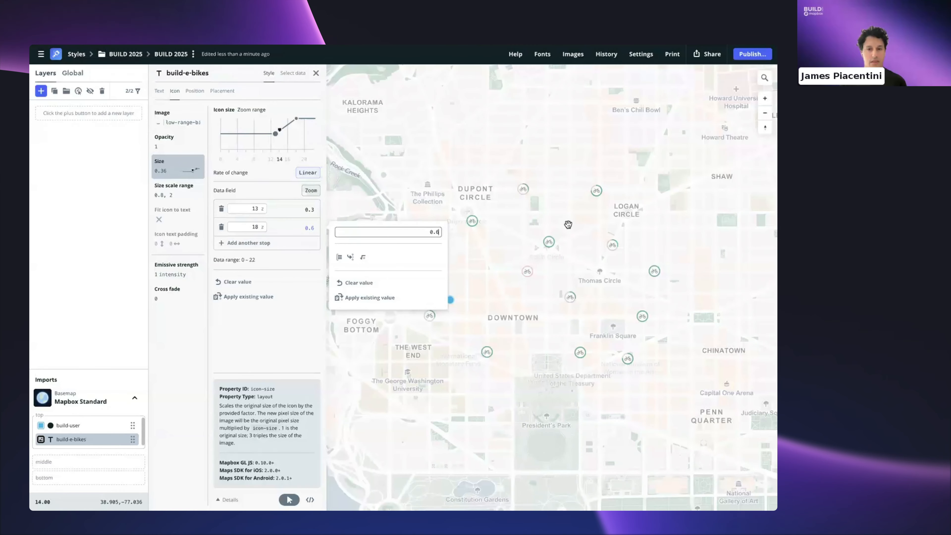
left_click(568, 224)
scroll(477, 240, "down", 5)
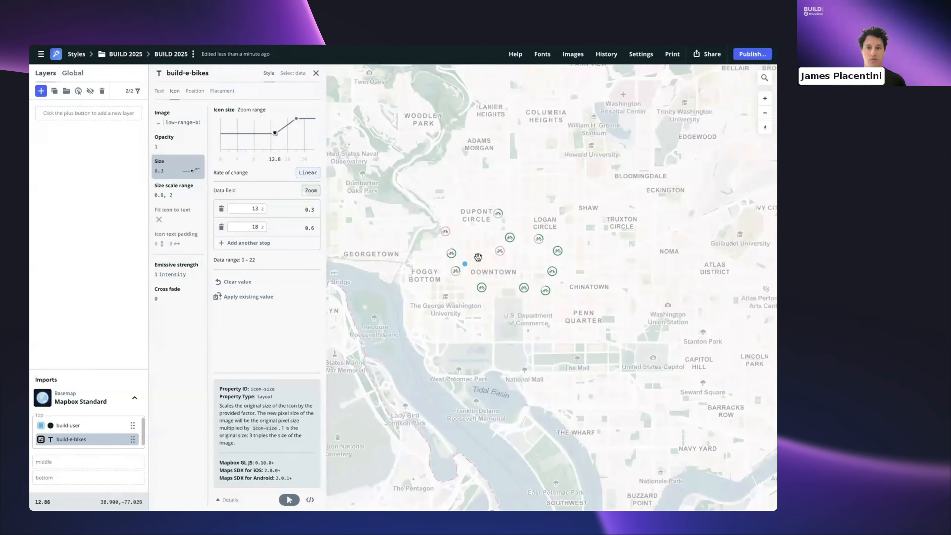
scroll(478, 257, "up", 6)
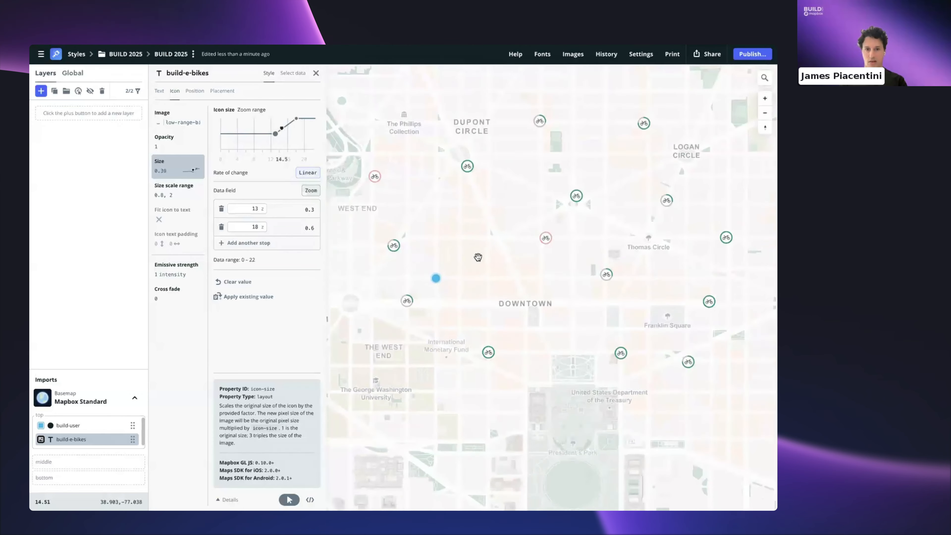
scroll(478, 257, "down", 1)
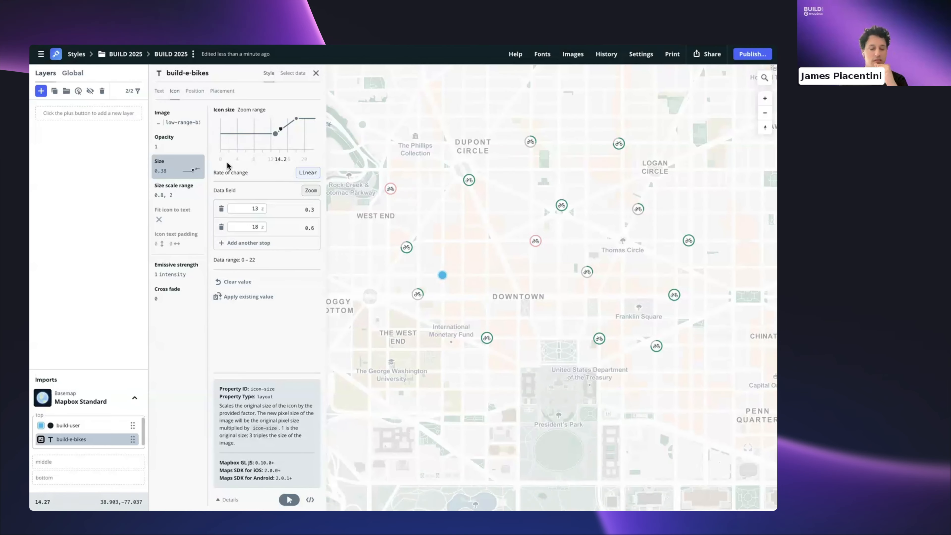
- Label the e-bikes by inserting the range data field into the layer's text field
left_click(161, 91)
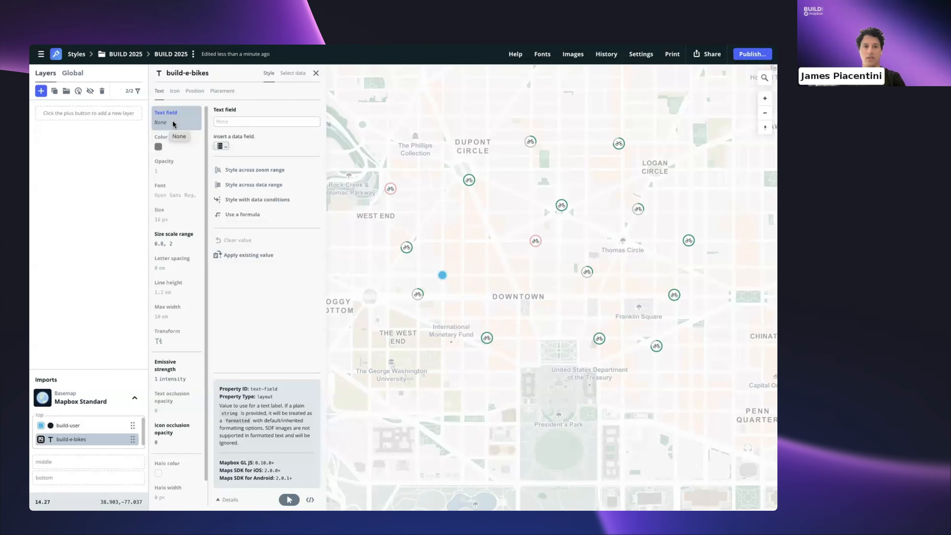
left_click(222, 147)
mouse_move(354, 174)
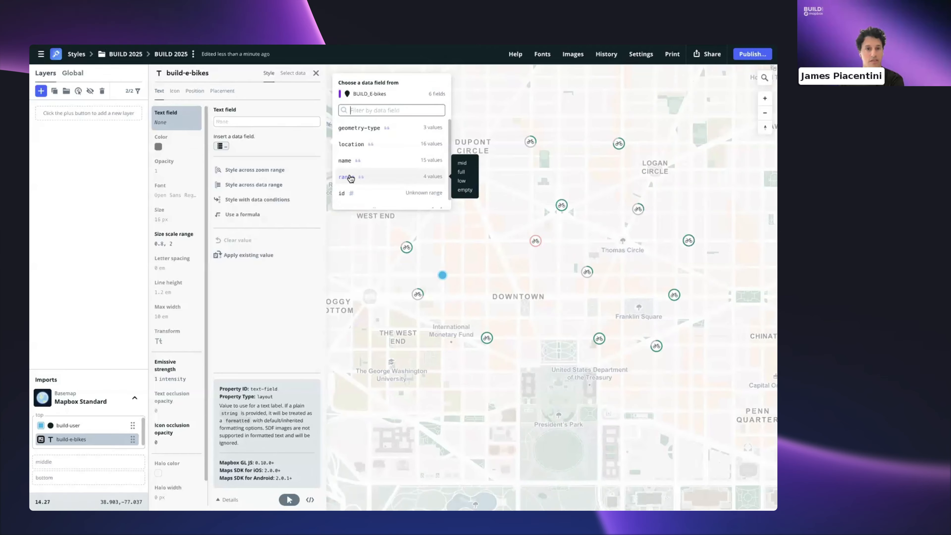
left_click(350, 177)
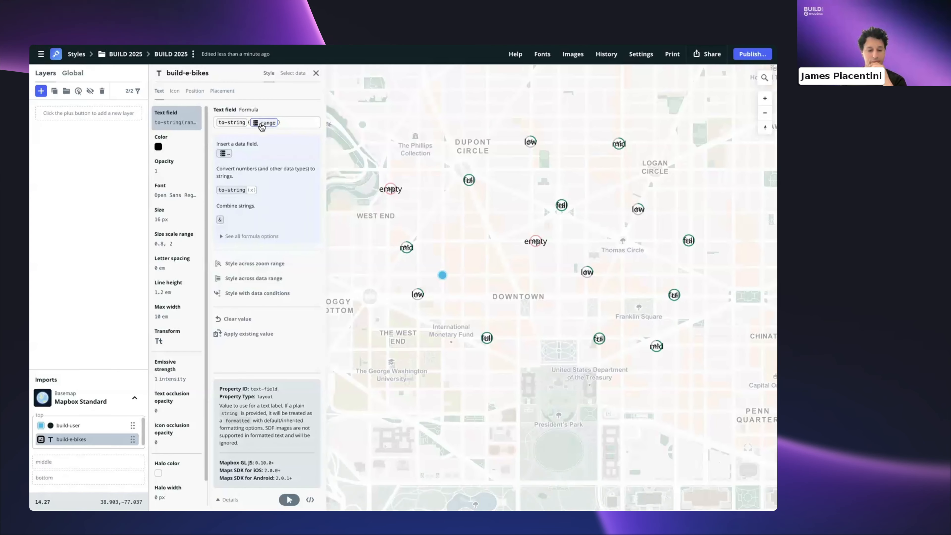
left_click_drag(456, 178, 440, 174)
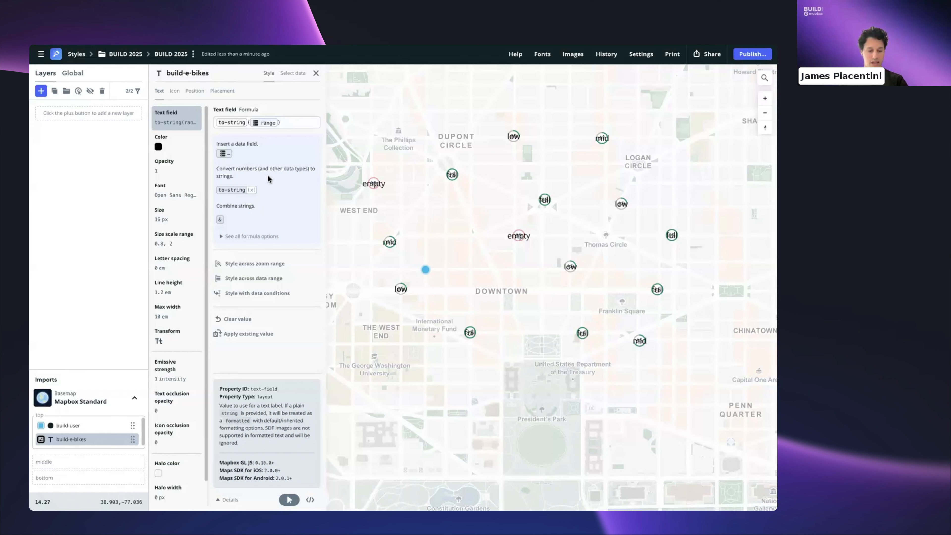
- Style the e-bike label text offset across the zoom range, with the first stop at zoom 13 and a y offset of 1.5 em
left_click(195, 91)
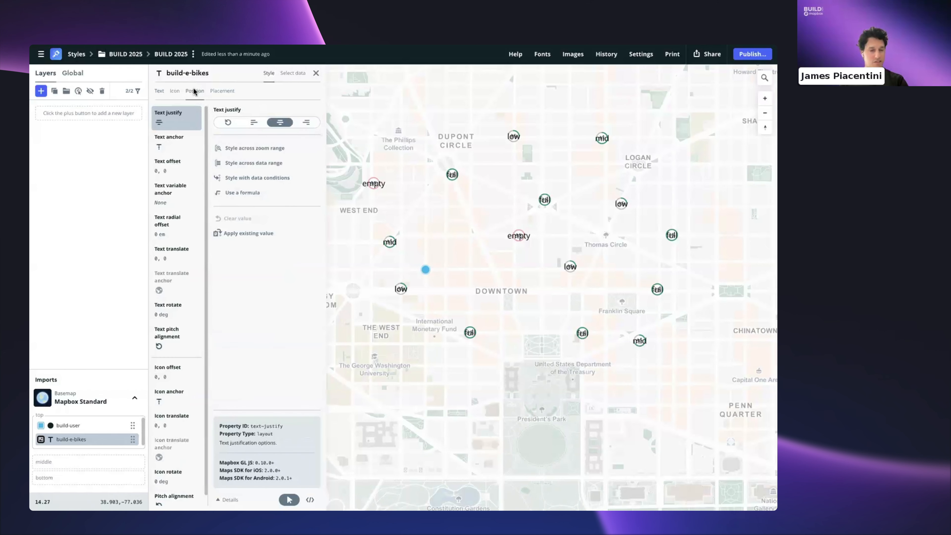
scroll(175, 206, "down", 1)
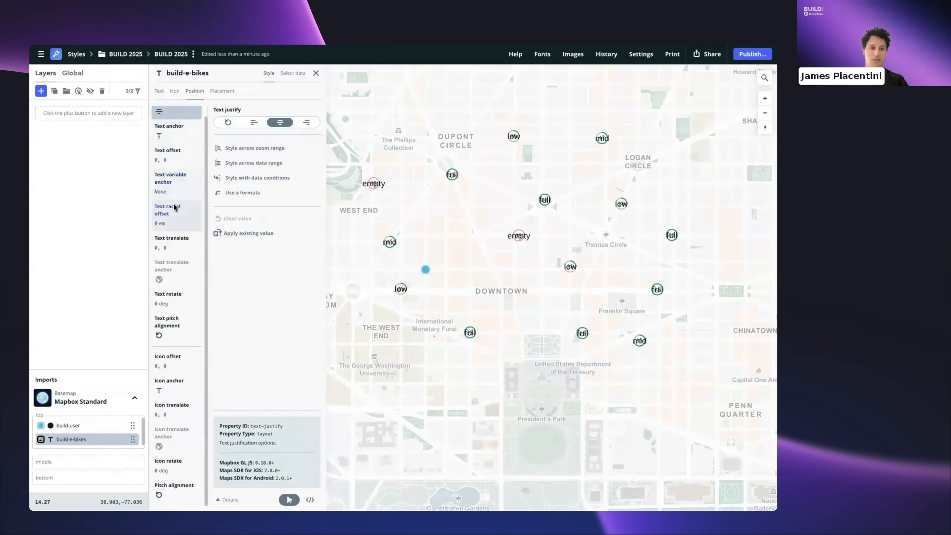
scroll(176, 375, "up", 1)
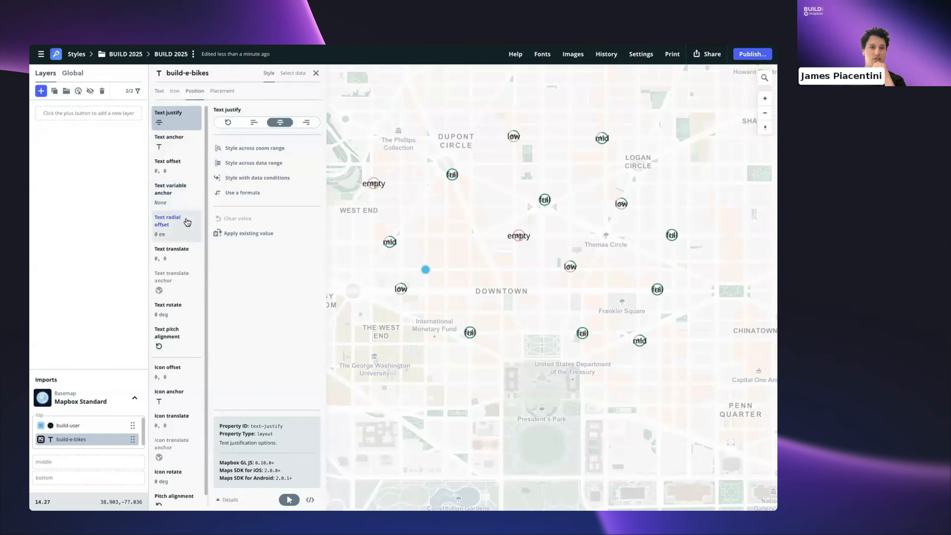
left_click(168, 165)
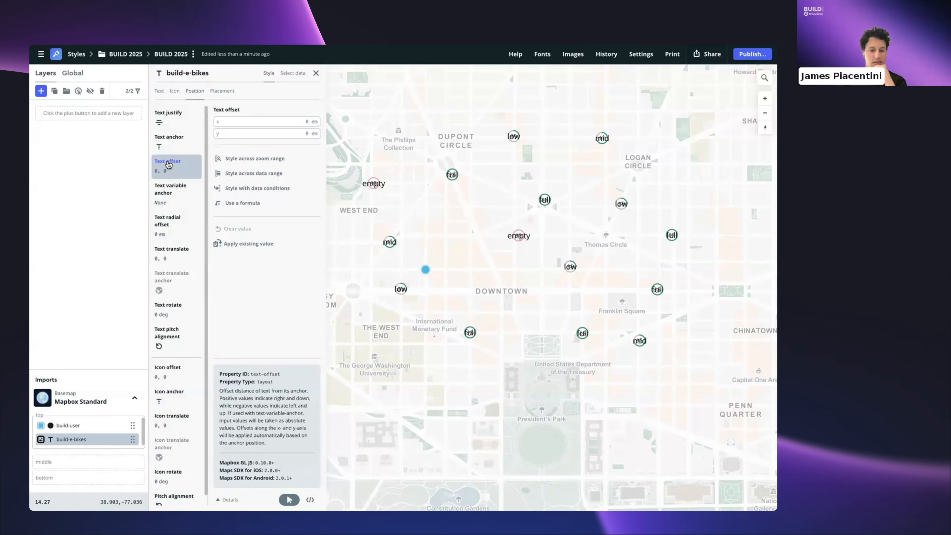
left_click(240, 160)
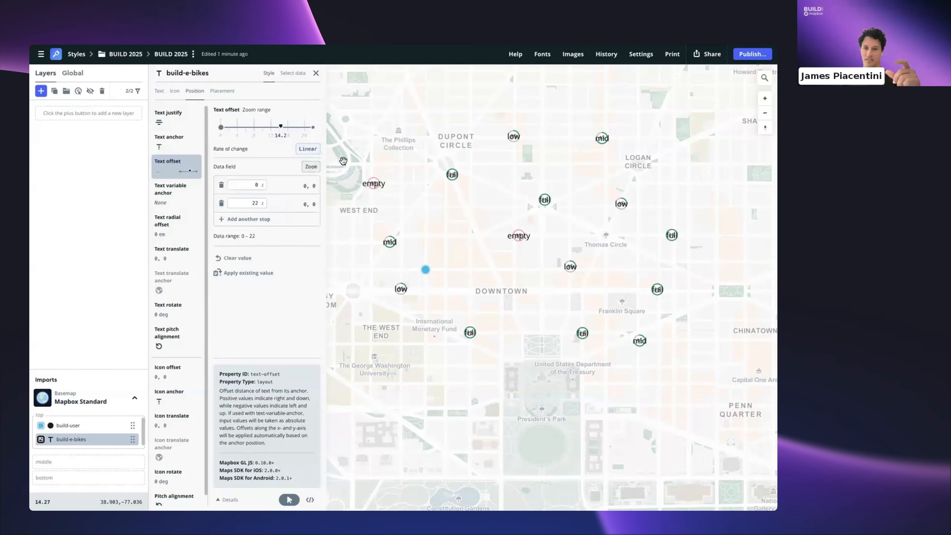
left_click(251, 184)
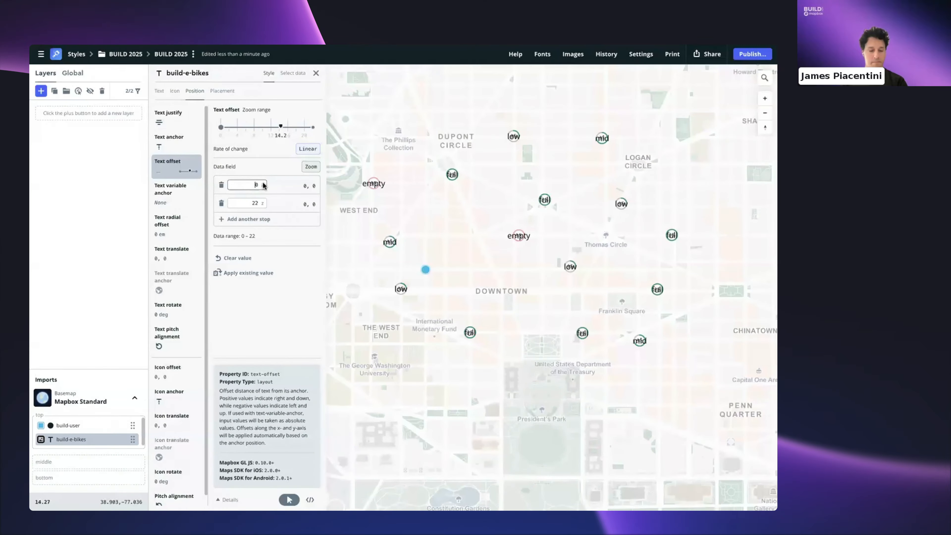
type("13")
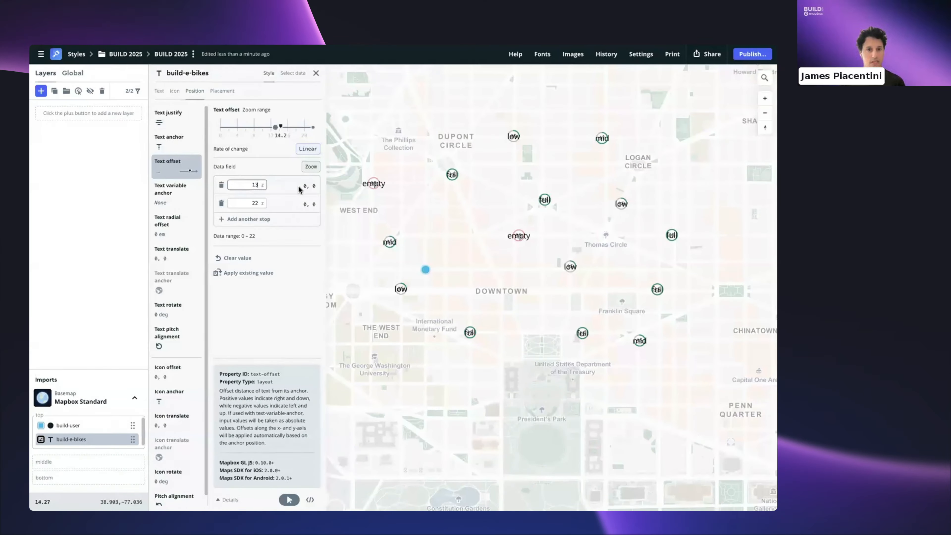
left_click(314, 188)
left_click(314, 187)
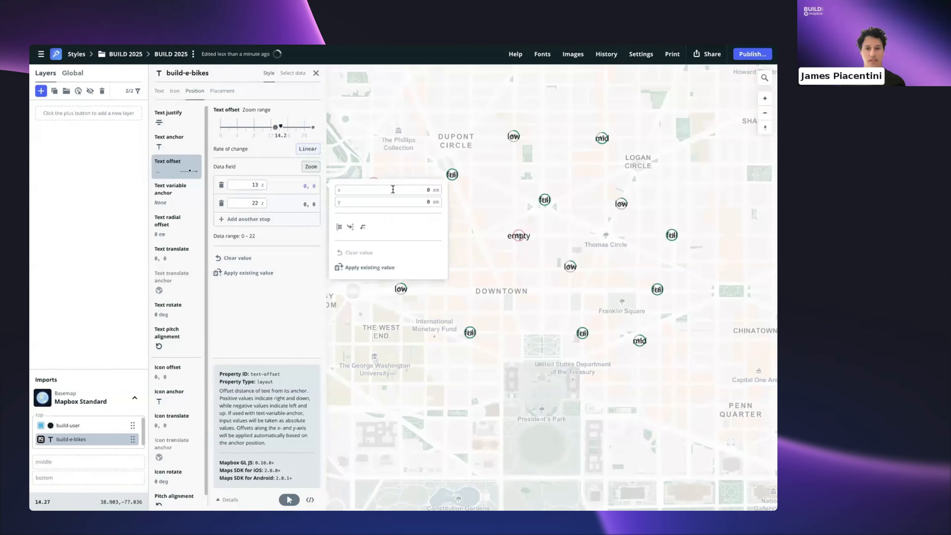
left_click(420, 204)
type("1.5")
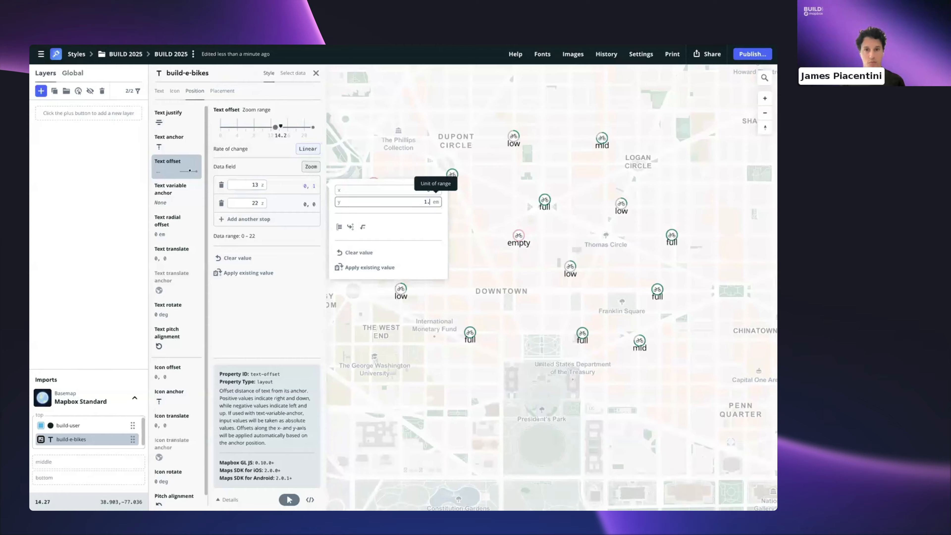
- Set the second text offset stop to zoom 18 with a y offset of 2 em and check the labels at different map zooms
left_click(253, 205)
left_click_drag(251, 205, 269, 205)
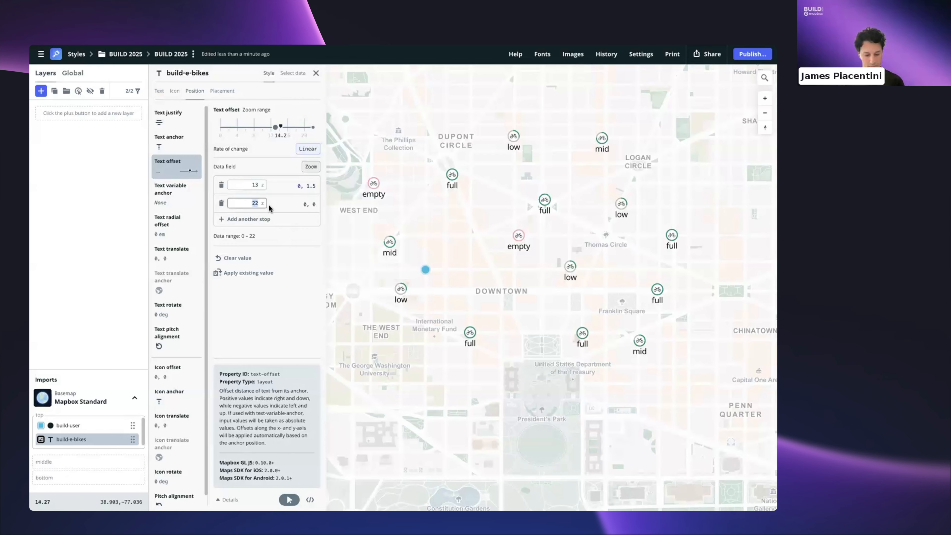
type("18")
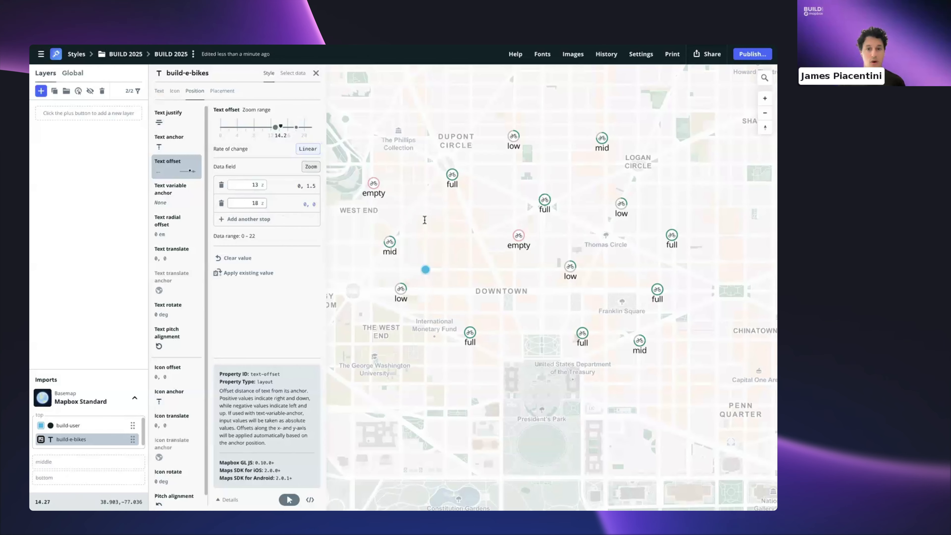
left_click_drag(424, 219, 429, 228)
type("2")
left_click(472, 226)
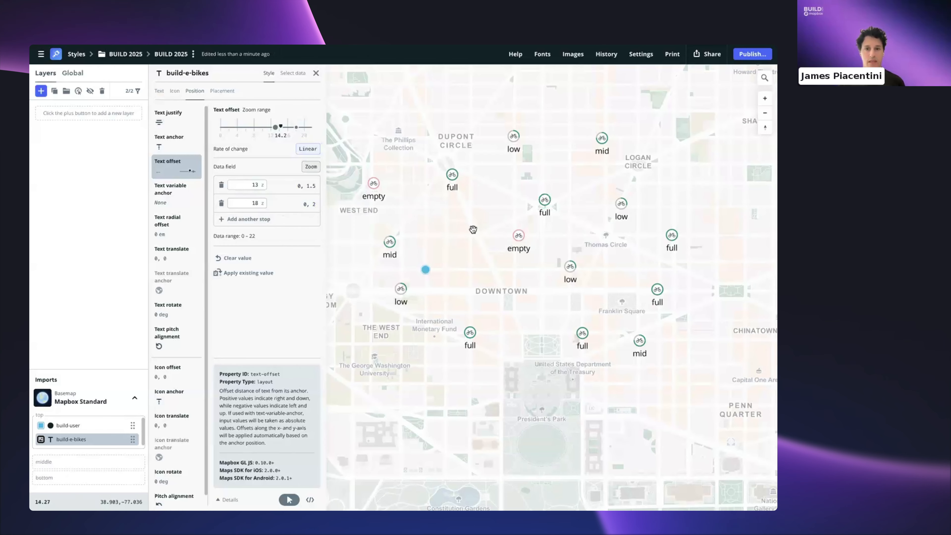
scroll(473, 229, "down", 3)
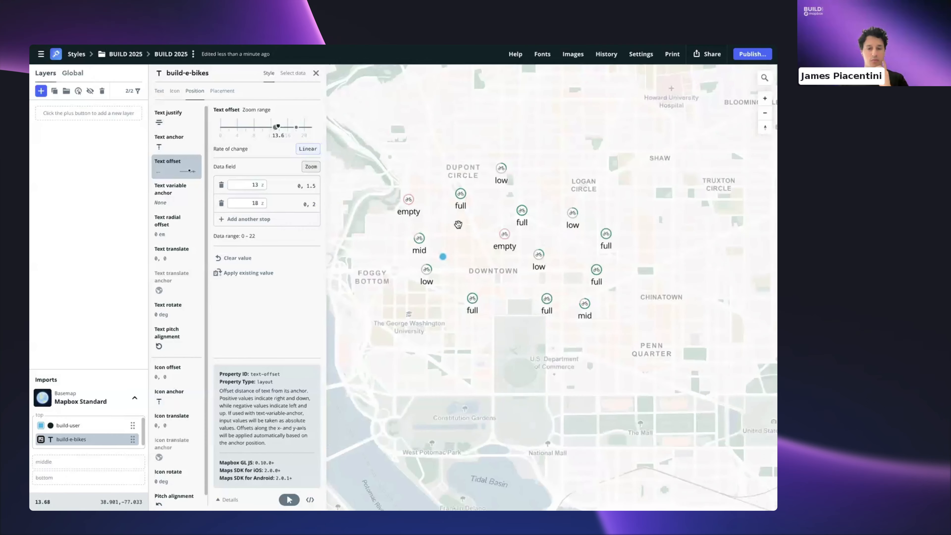
scroll(457, 212, "up", 5)
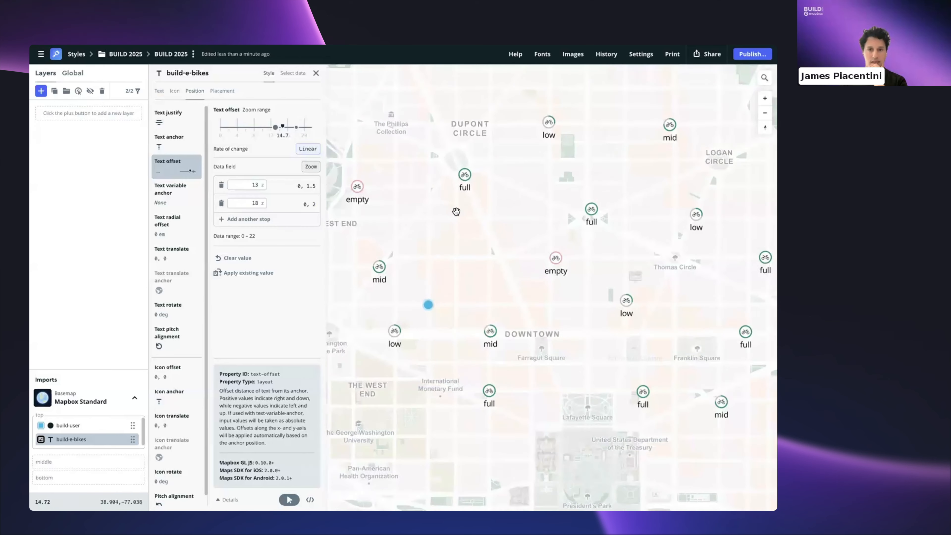
scroll(456, 211, "down", 2)
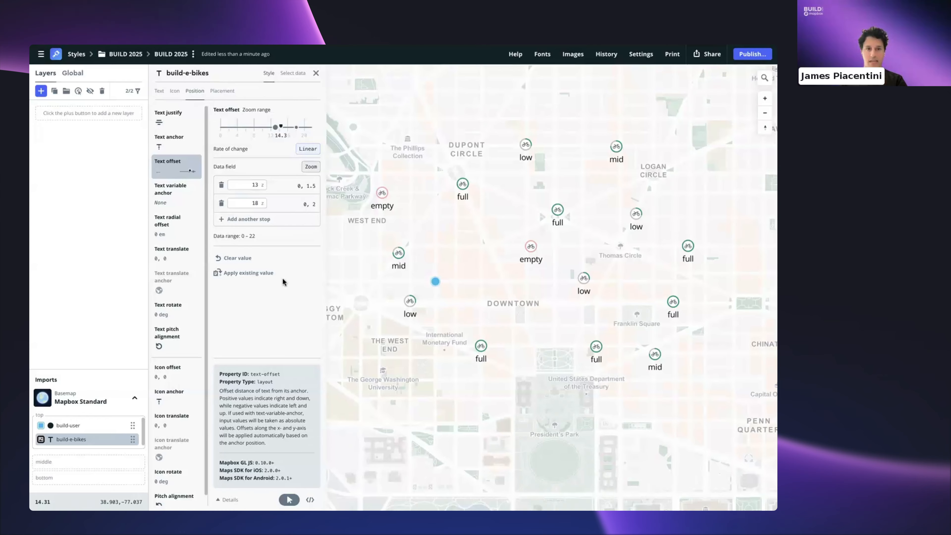
- Style the e-bike label text size across the zoom range, with the first stop at zoom 13 and 12 px
left_click(159, 91)
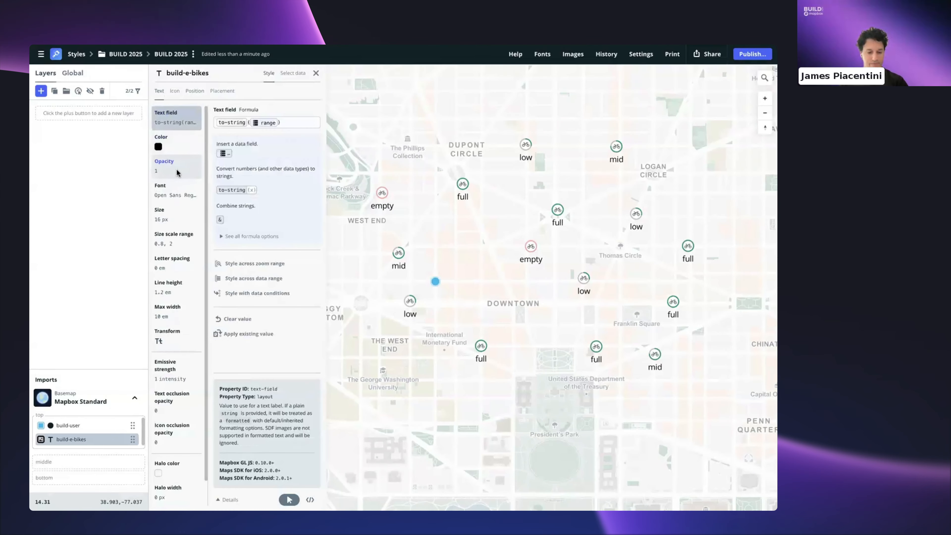
left_click(170, 217)
left_click(253, 148)
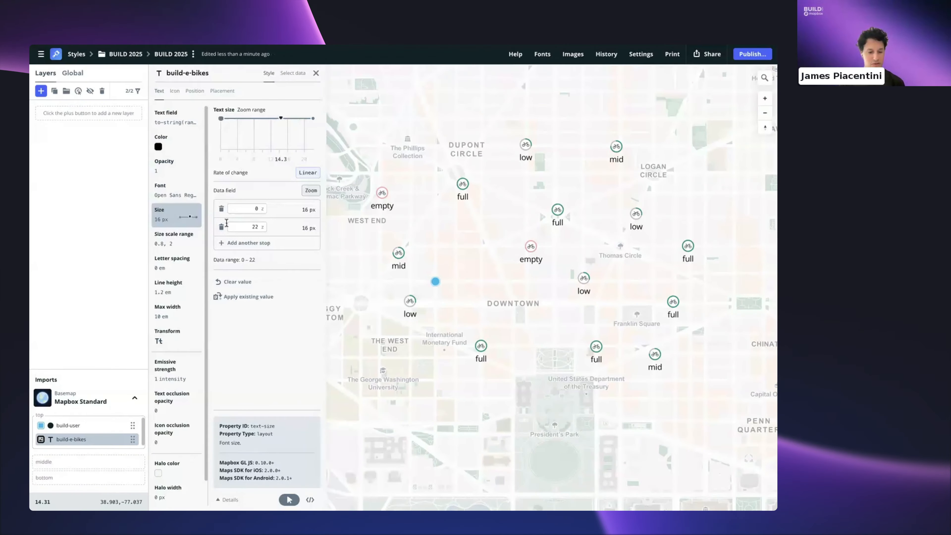
left_click(266, 210)
type("13")
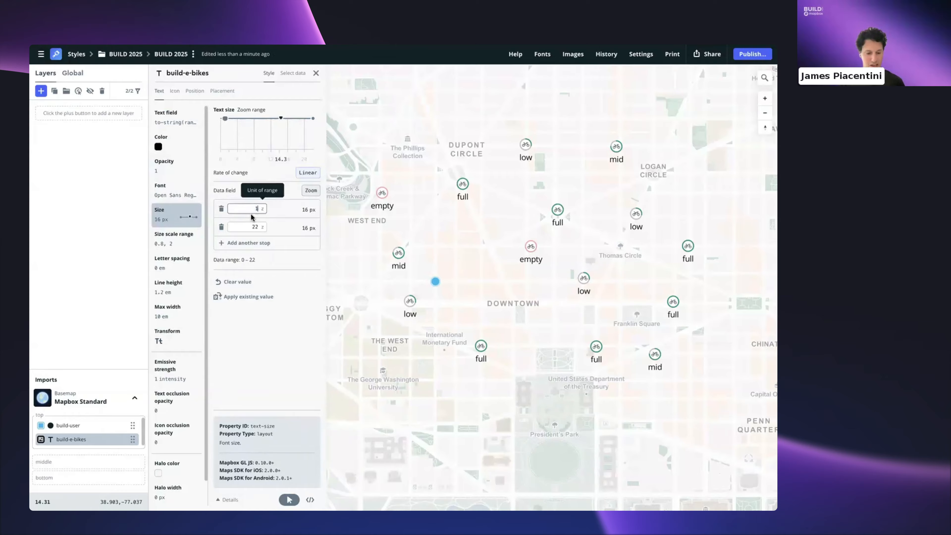
left_click(309, 210)
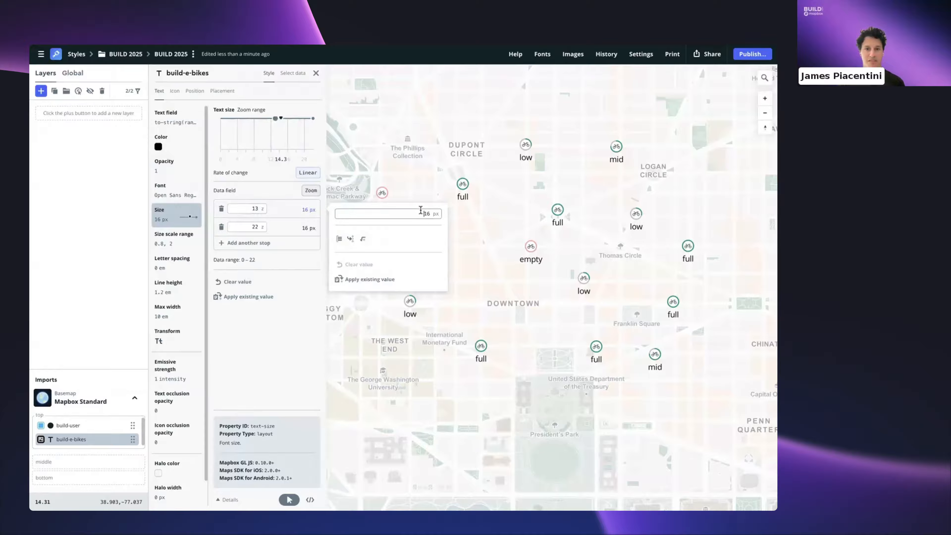
type("12")
- Set the second text size stop to zoom 18 and check the label sizes at different map zooms
left_click(268, 227)
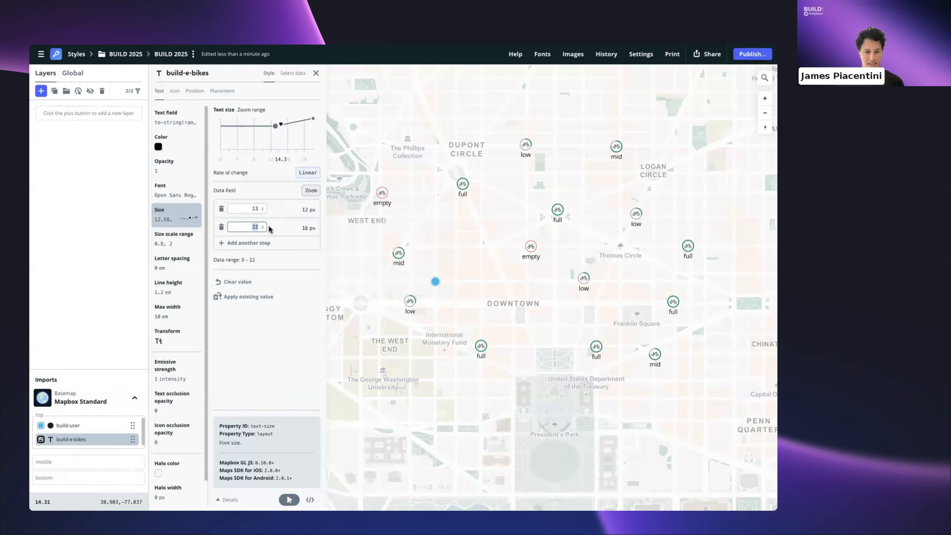
type("18")
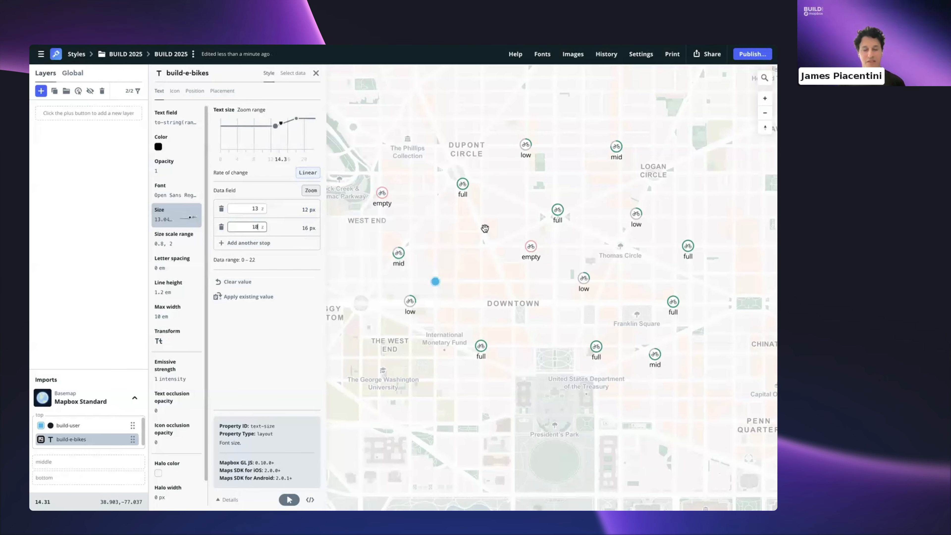
scroll(389, 226, "down", 3)
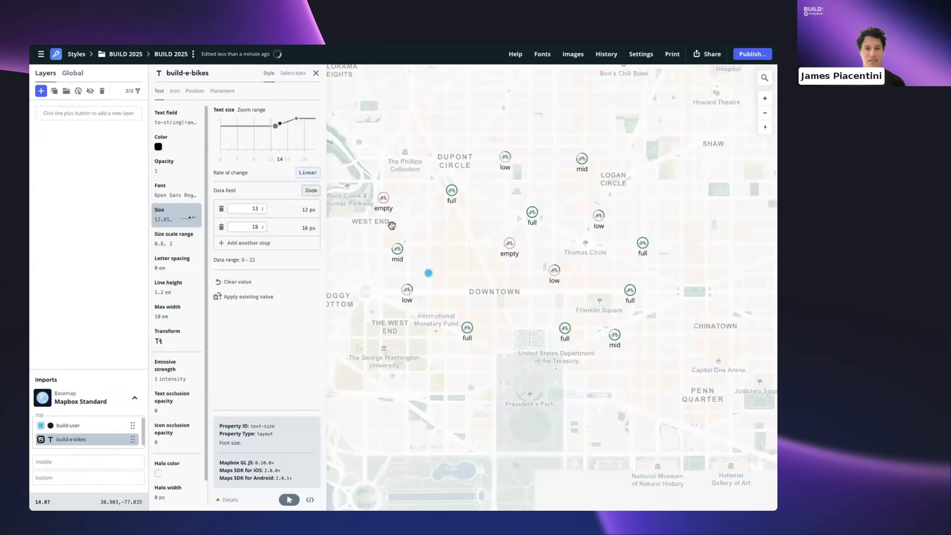
scroll(442, 222, "up", 2)
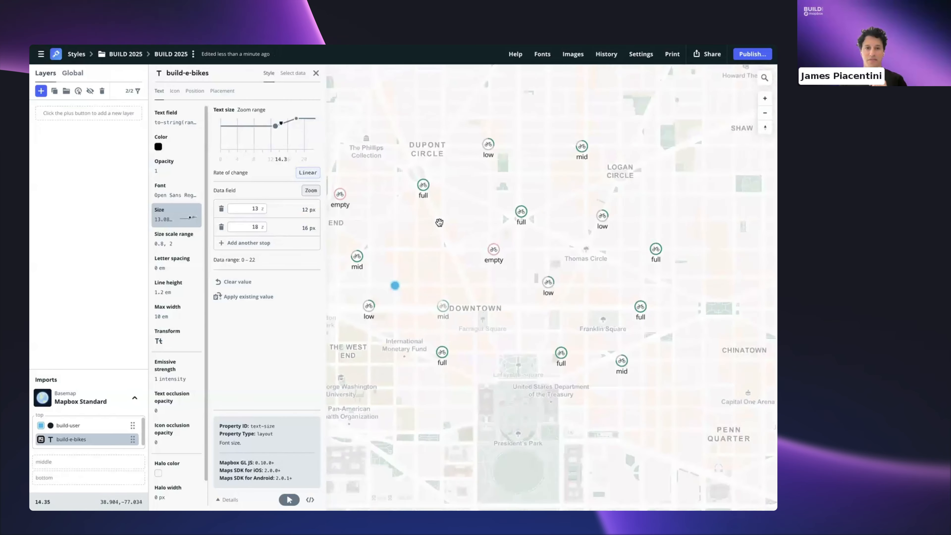
left_click_drag(421, 251, 453, 255)
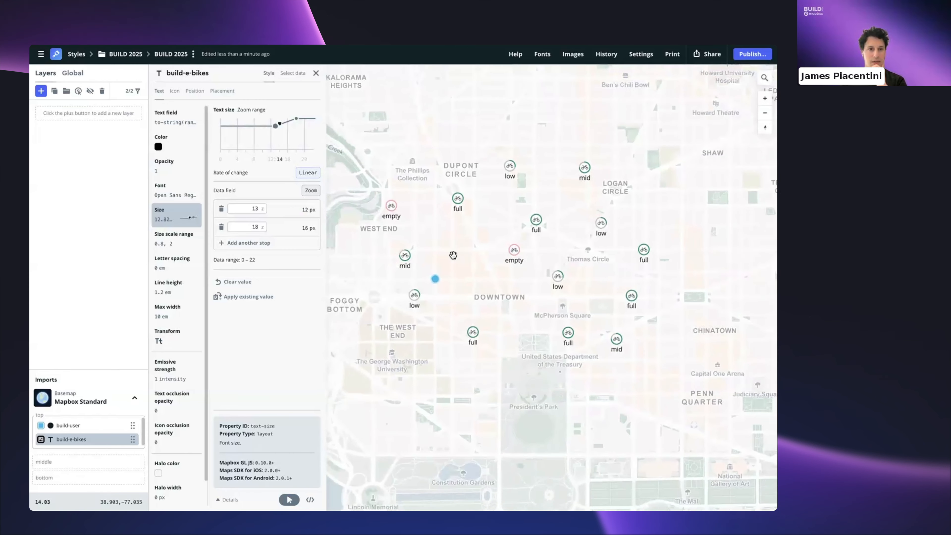
- Try the Poppins Medium font on the e-bike labels, browse the other font families and clear the font value
left_click(175, 194)
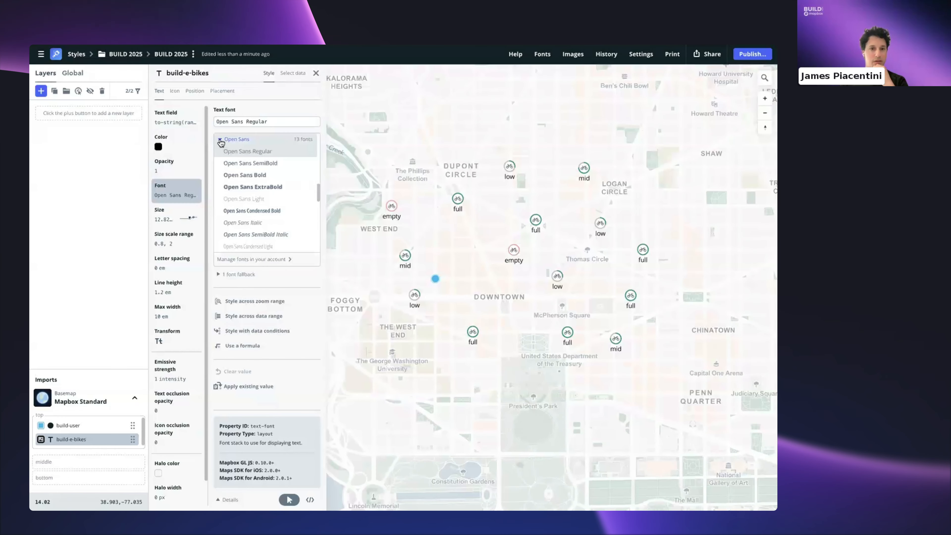
scroll(276, 187, "down", 3)
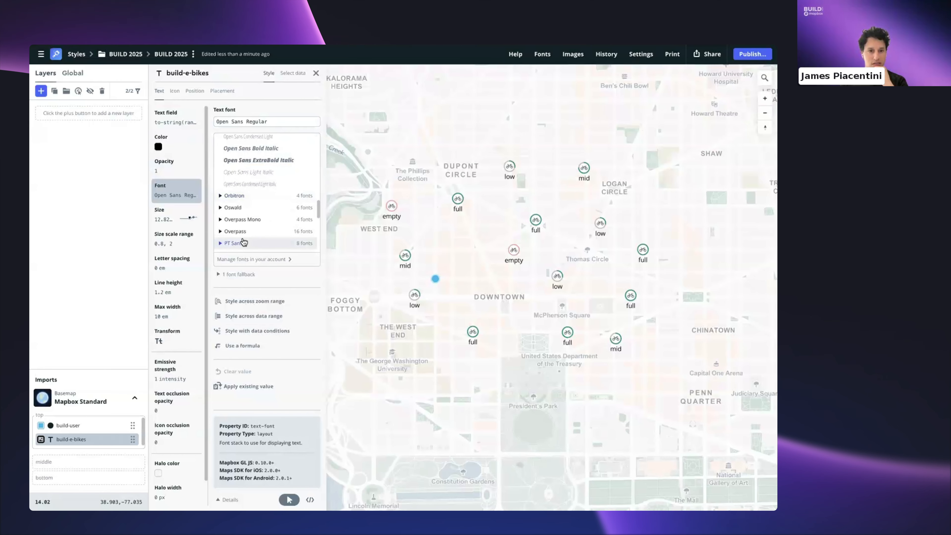
scroll(243, 243, "down", 5)
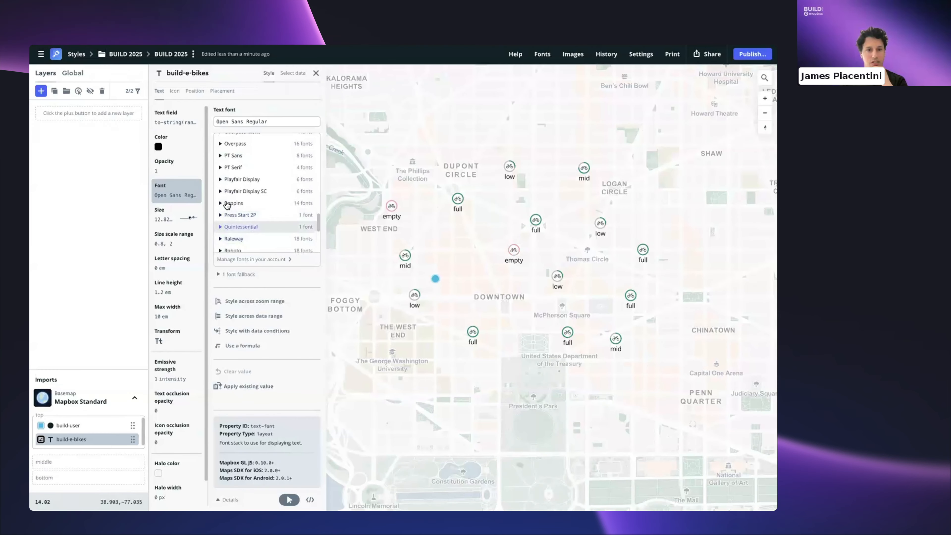
left_click(227, 203)
left_click(250, 216)
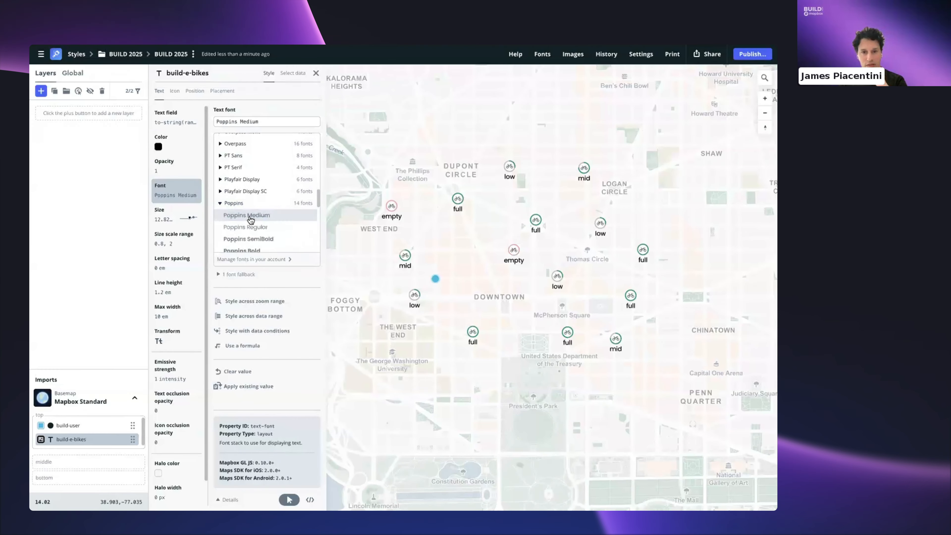
scroll(261, 220, "up", 8)
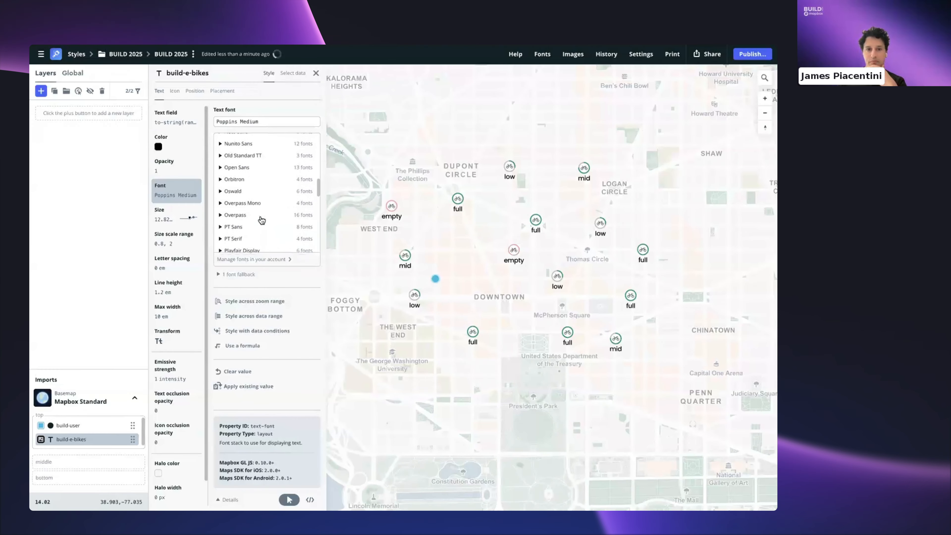
scroll(260, 221, "up", 5)
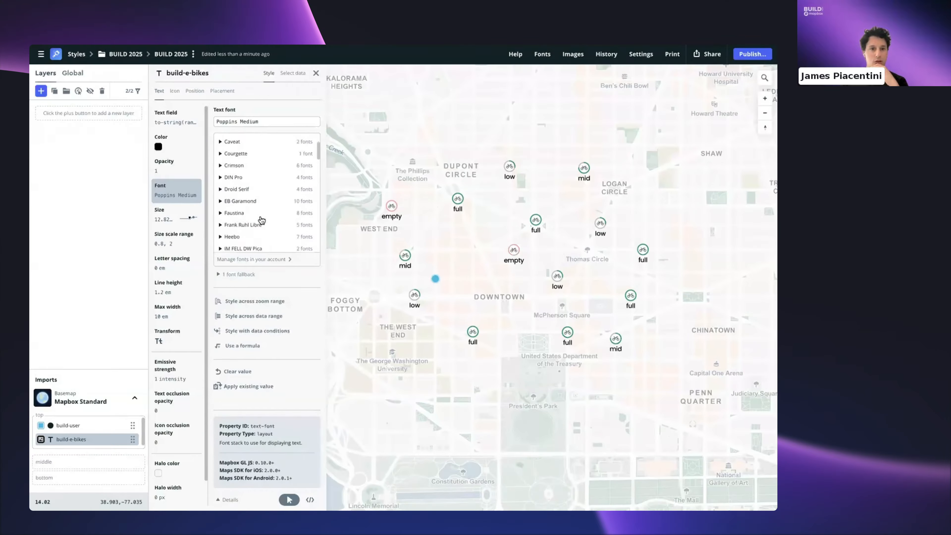
left_click(244, 372)
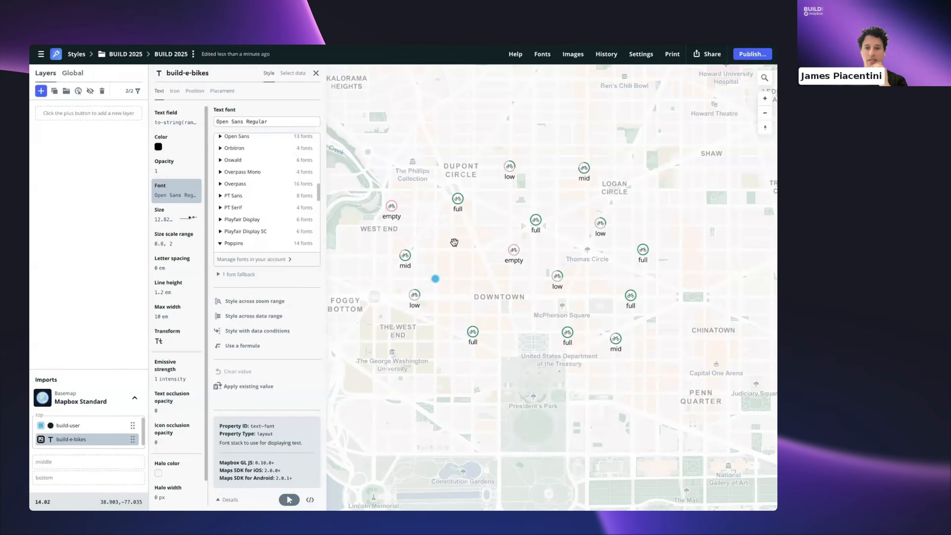
- Change the e-bike label text color, trying red #cb4343 and settling on the blue-purple #5042cd
left_click(163, 150)
left_click(272, 185)
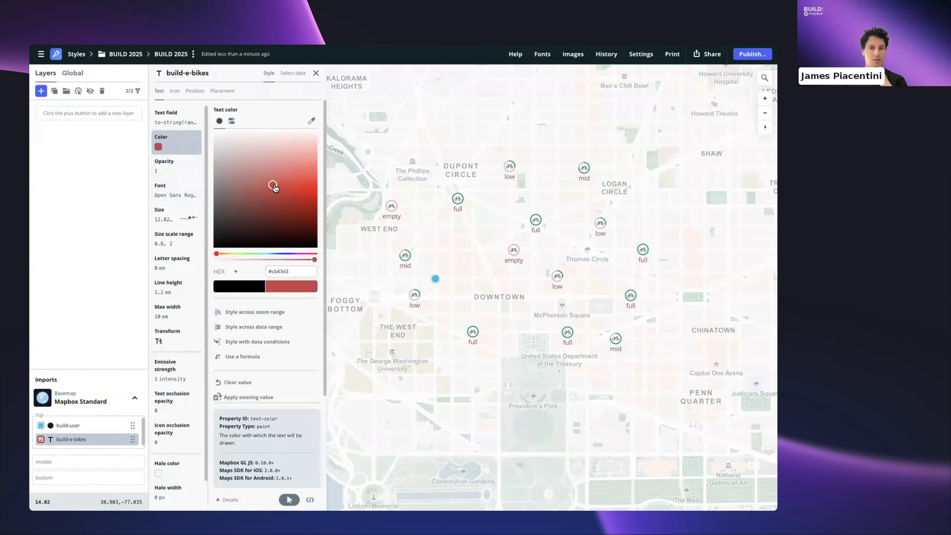
mouse_move(273, 187)
left_mouse_down()
mouse_move(304, 166)
mouse_move(301, 211)
mouse_move(274, 185)
left_mouse_up()
left_click(285, 255)
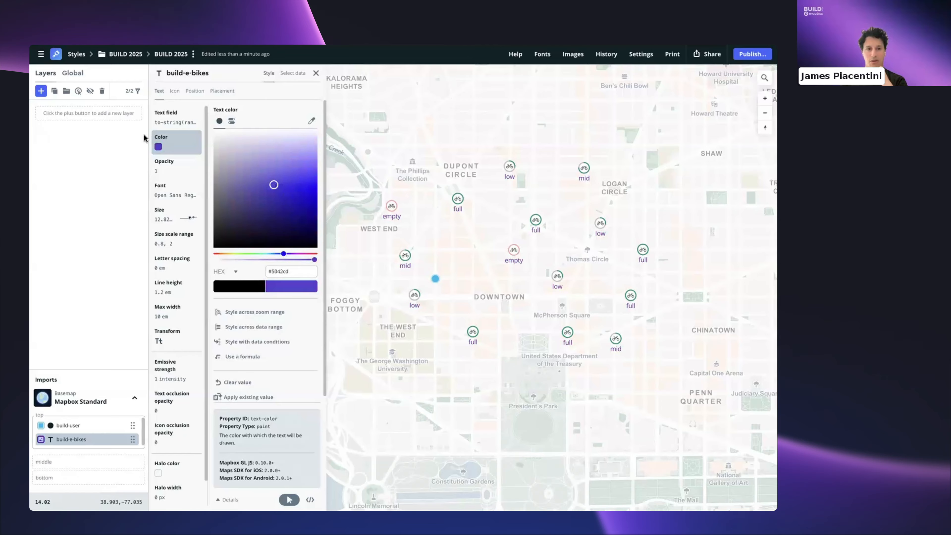
- Style the e-bike label text color with a data condition on range_num, using #f6a7a7 where the value is 1
left_click(269, 346)
scroll(370, 349, "down", 1)
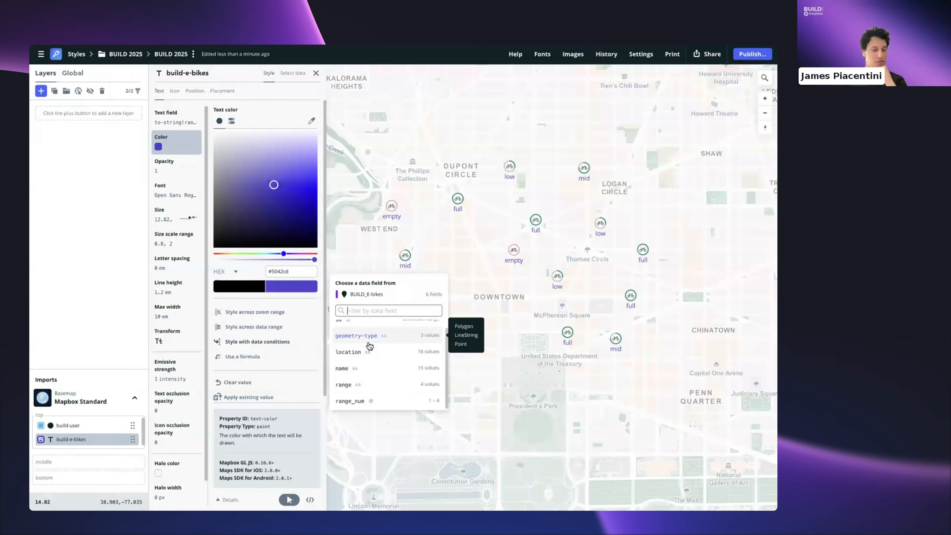
left_click(350, 400)
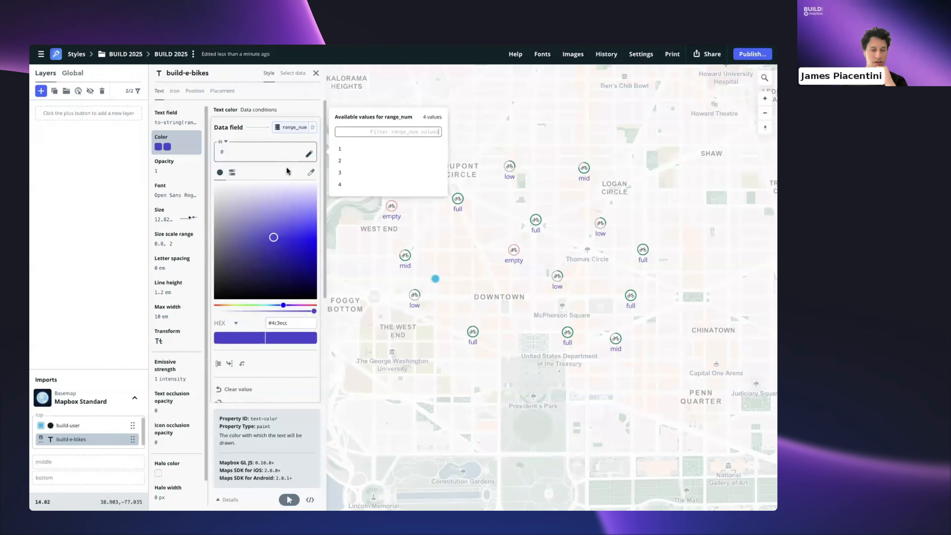
left_click(341, 150)
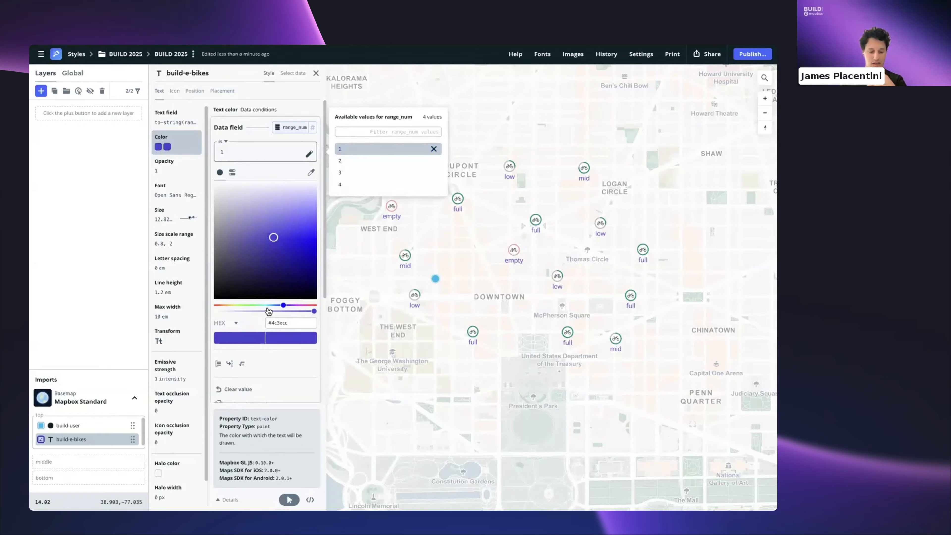
left_click(292, 323)
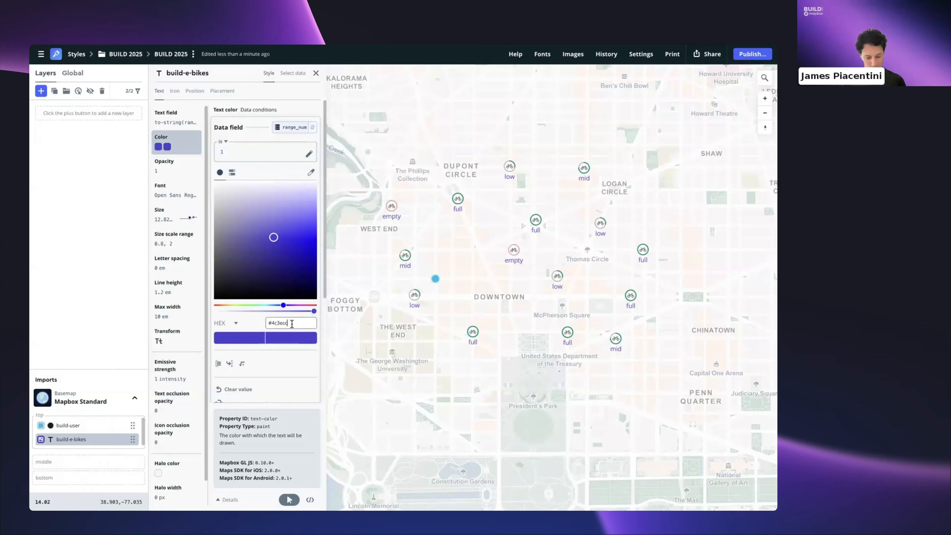
key("ctrl+a")
type("#f6a7a7")
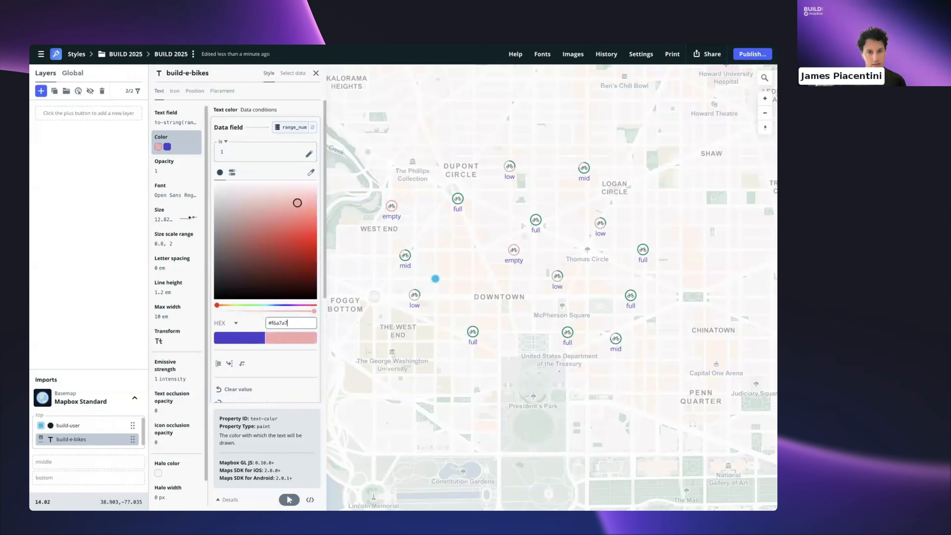
scroll(266, 259, "down", 3)
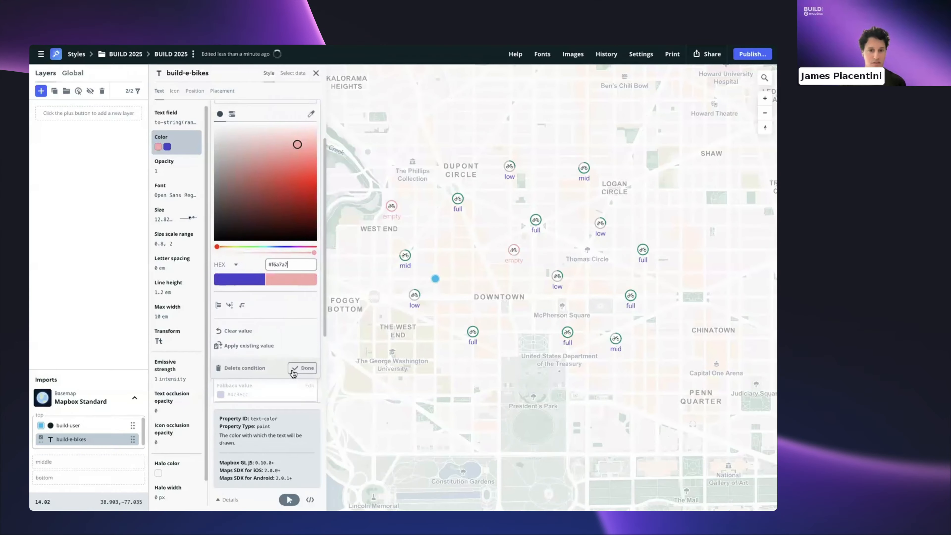
left_click(302, 370)
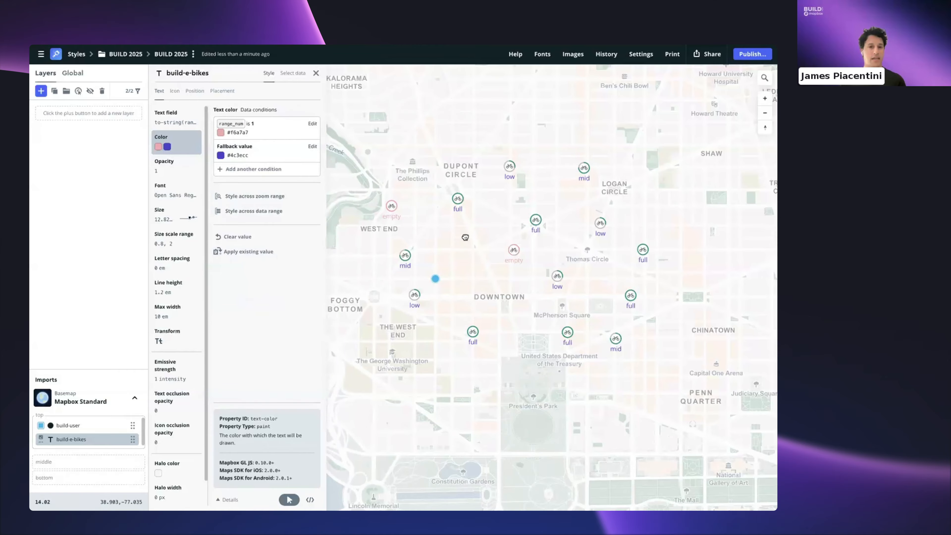
left_click_drag(422, 216, 423, 206)
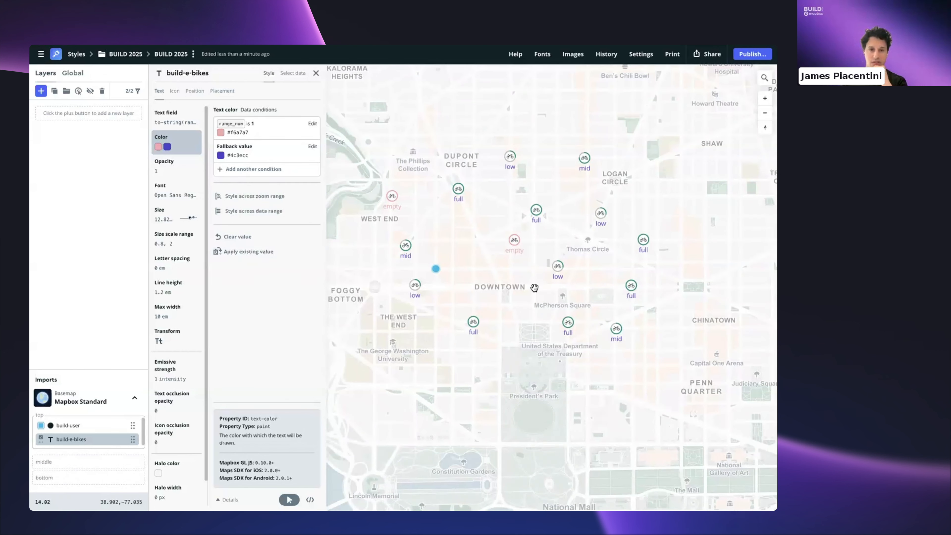
- Set the fallback value of the e-bike label text color to green #07967e
left_click(239, 156)
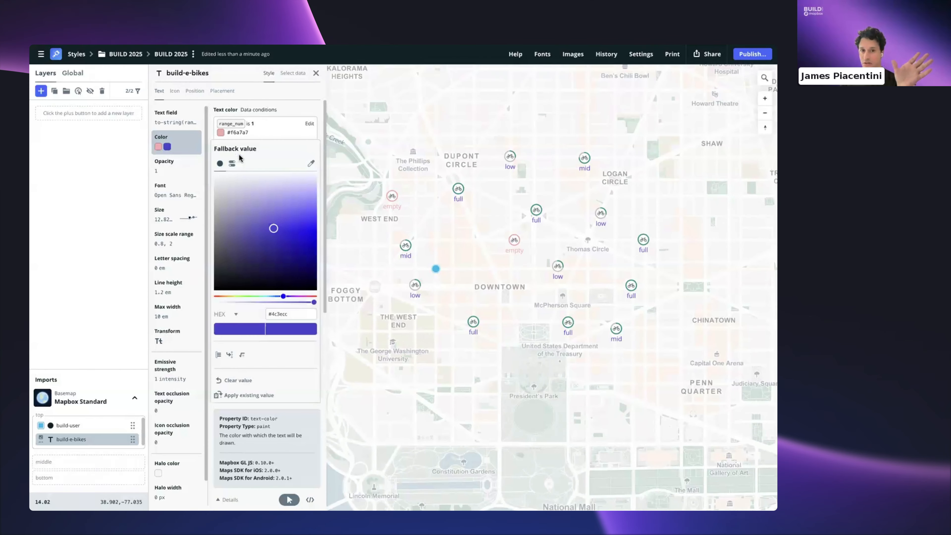
left_click(294, 314)
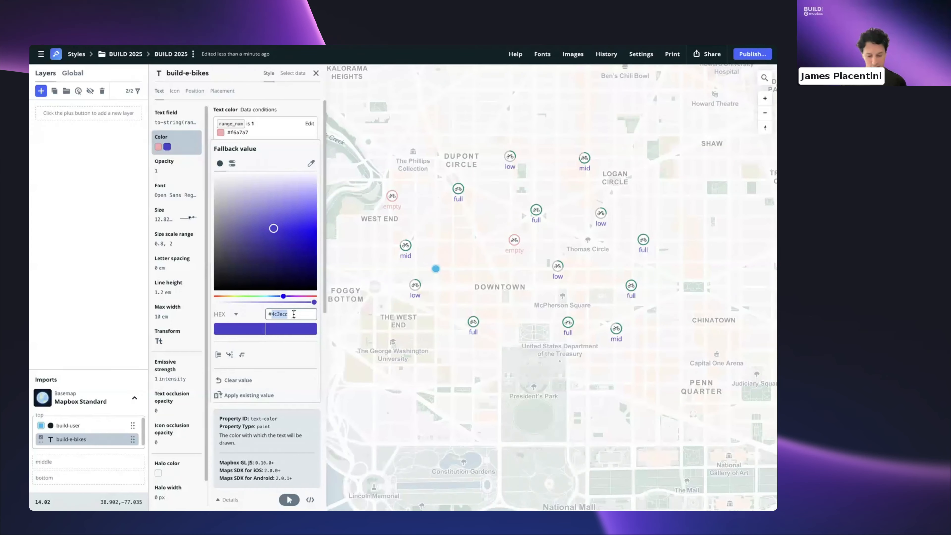
type("07")
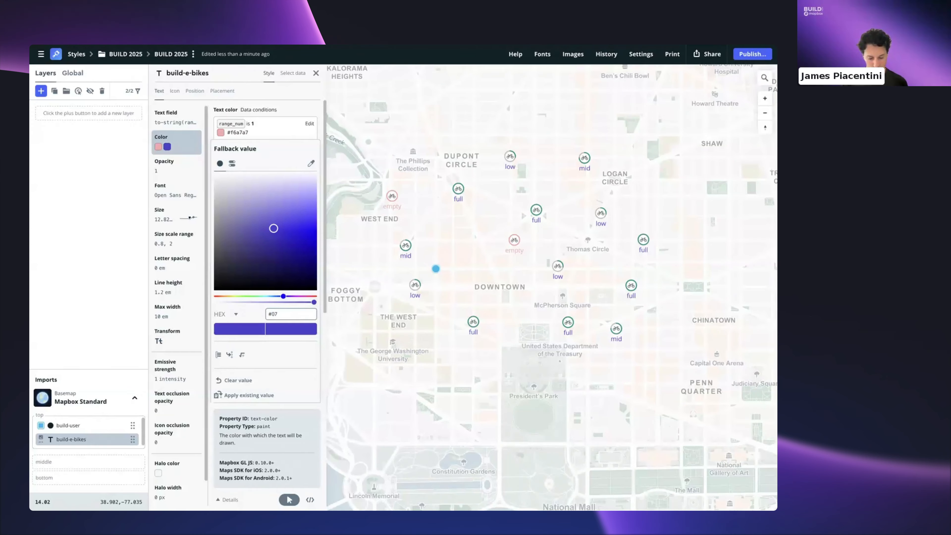
type("9")
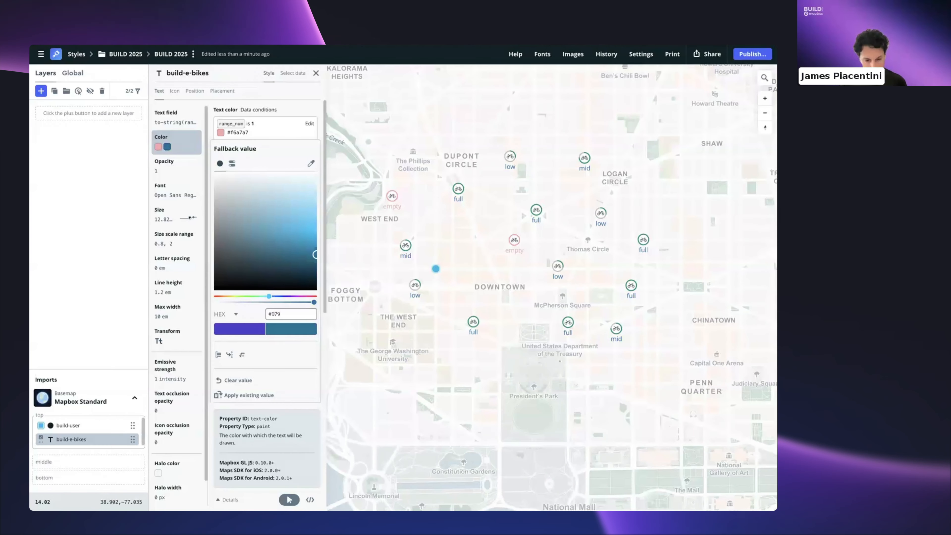
type("67")
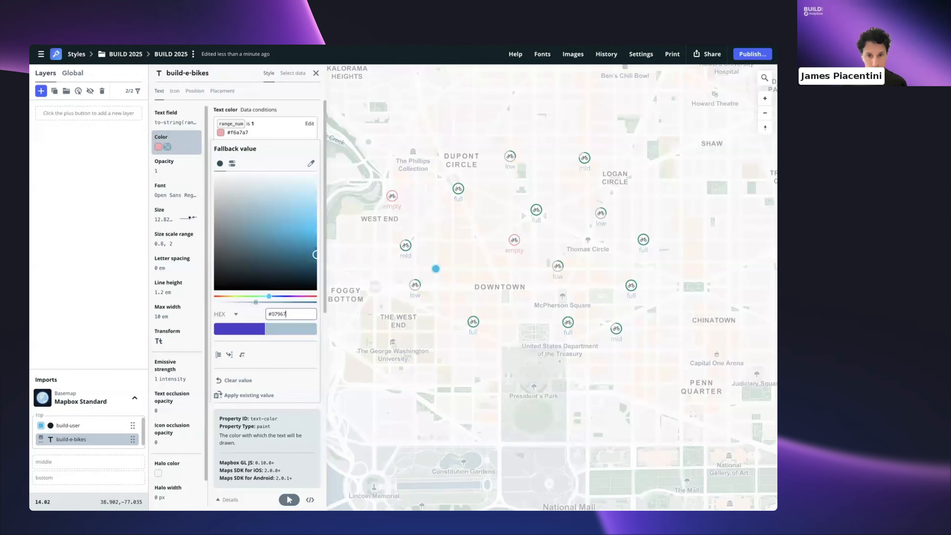
type("e")
scroll(310, 299, "down", 3)
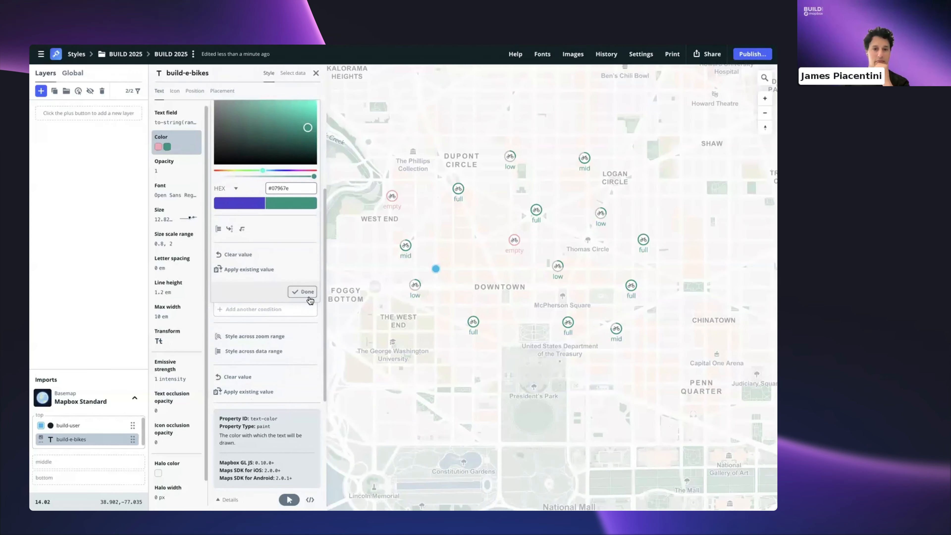
left_click(308, 295)
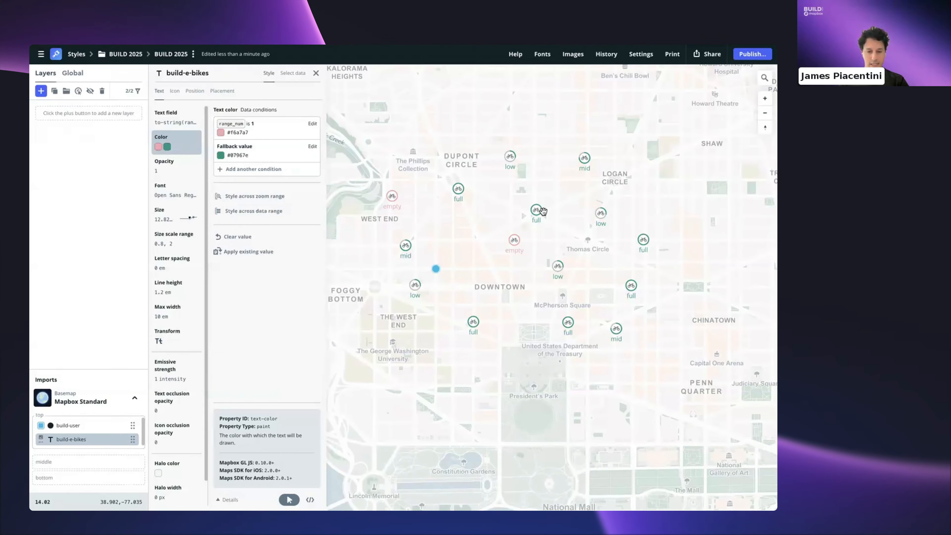
left_click_drag(466, 228, 491, 218)
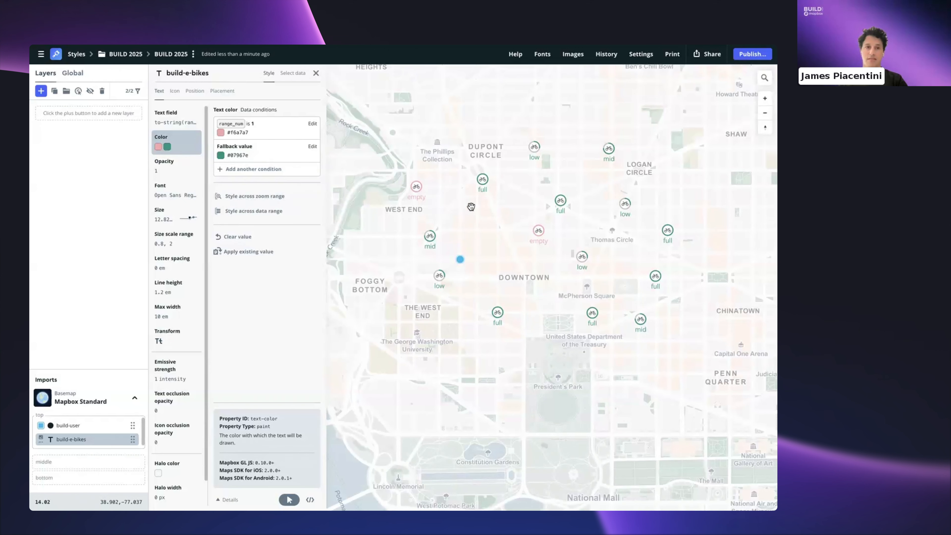
- Set the halo width of the e-bike label text to 2 px
scroll(173, 239, "down", 1)
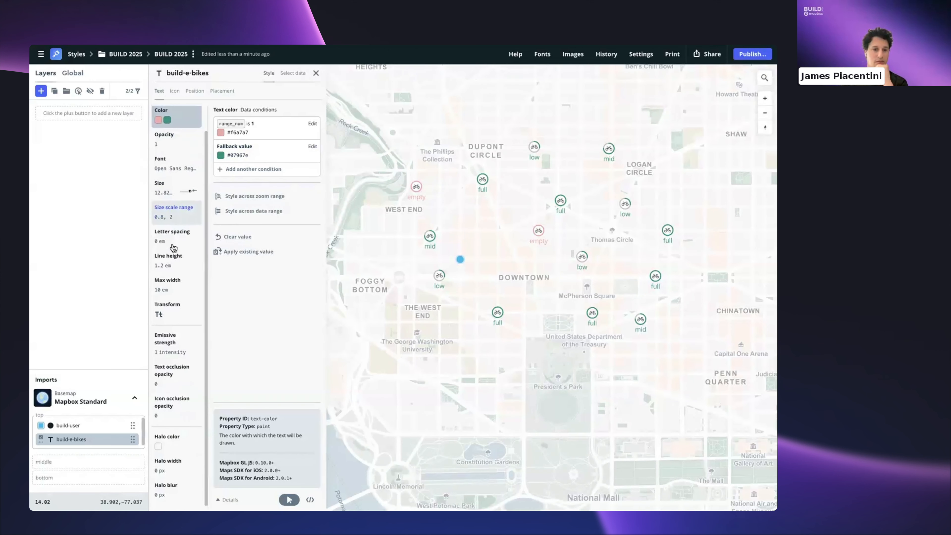
left_click(169, 465)
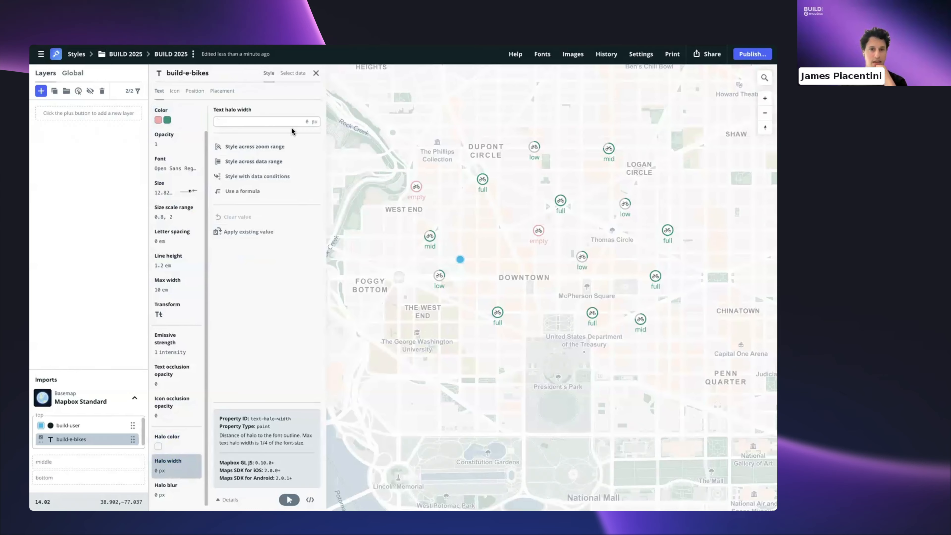
left_click(315, 122)
type("2")
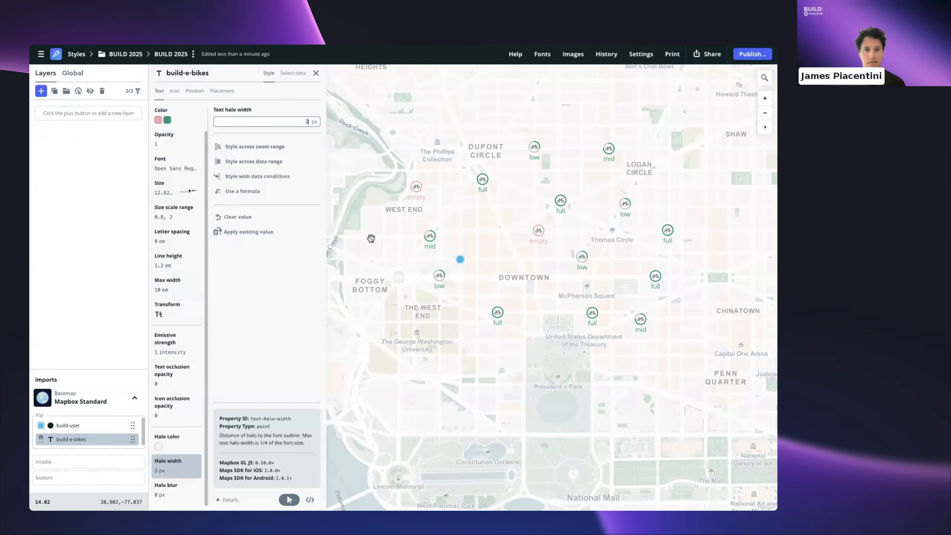
- Set the e-bike label halo color to white #ffffff, check the labels on the map and close the layer's settings
left_click(176, 439)
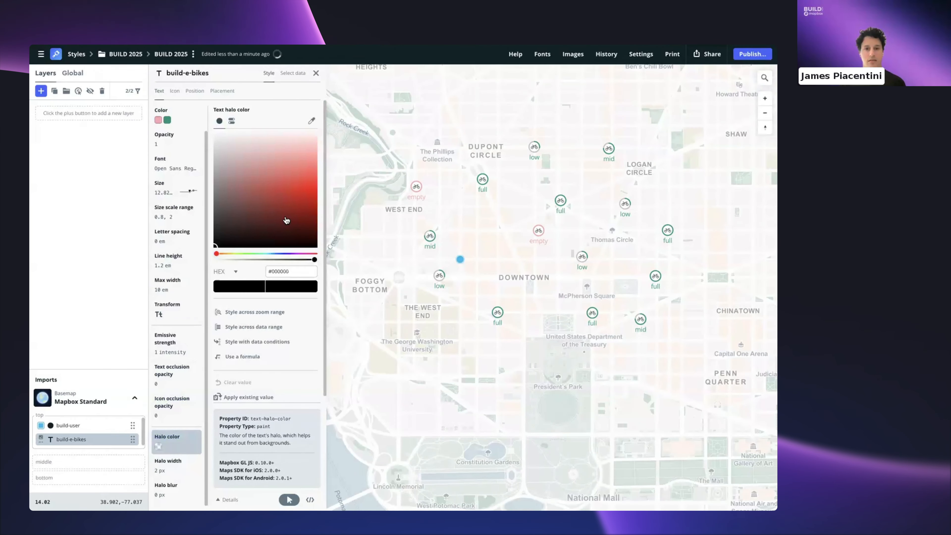
left_click_drag(279, 208, 207, 131)
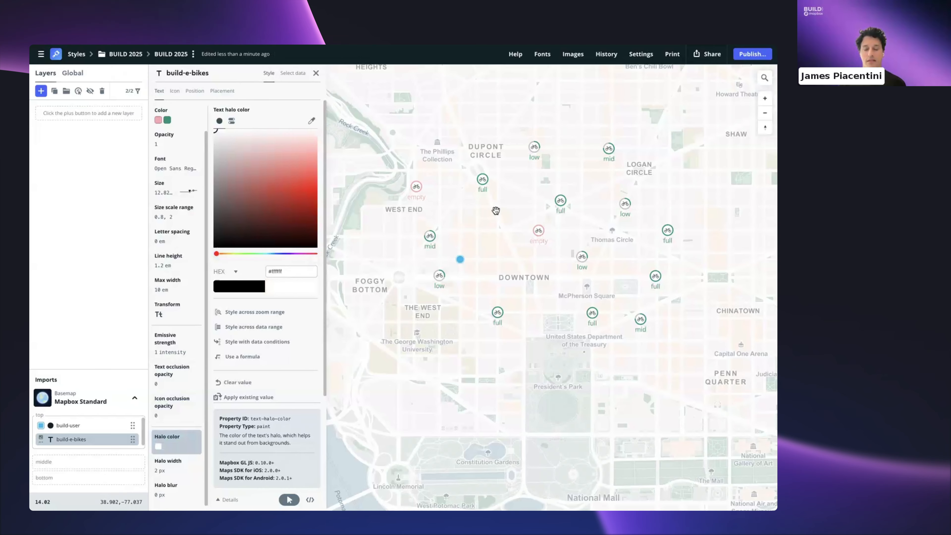
left_click_drag(498, 224, 502, 244)
scroll(497, 235, "down", 1)
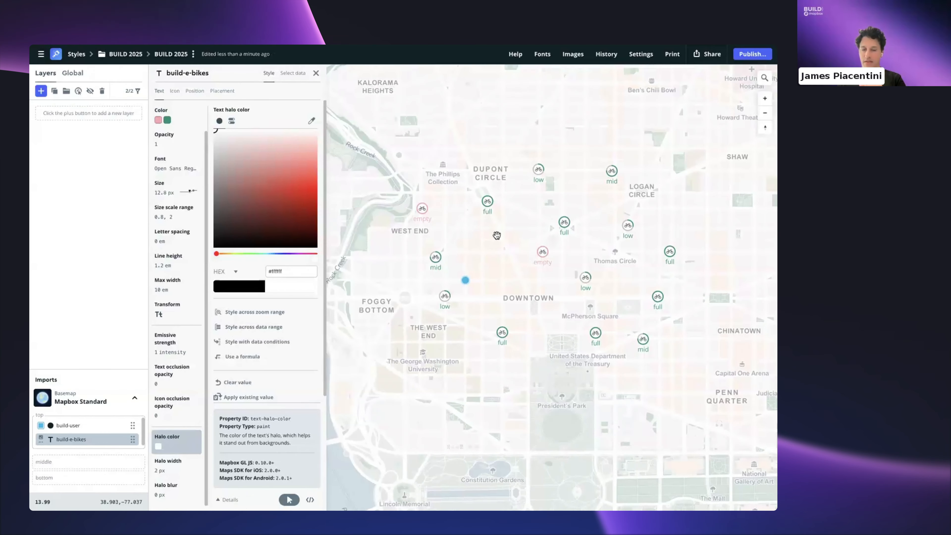
scroll(497, 235, "up", 1)
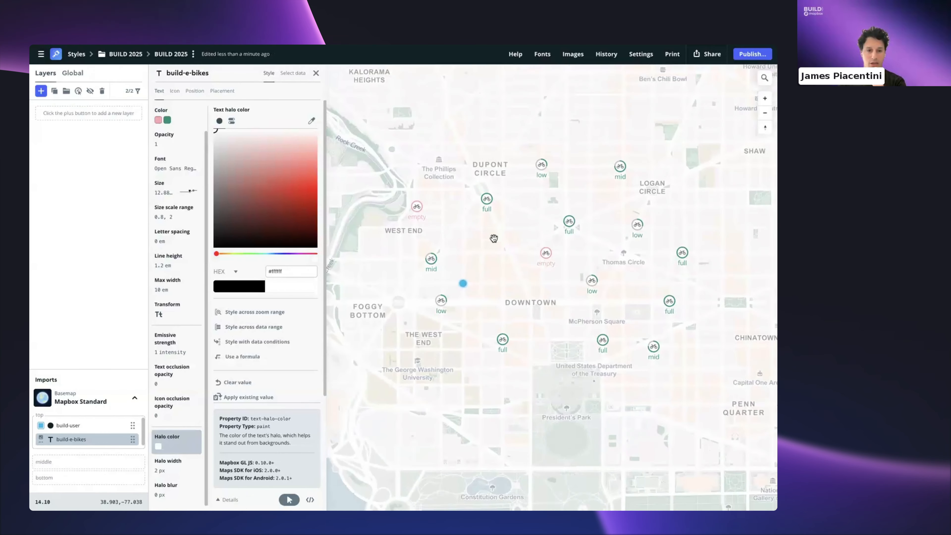
left_click_drag(493, 238, 448, 221)
left_click(316, 74)
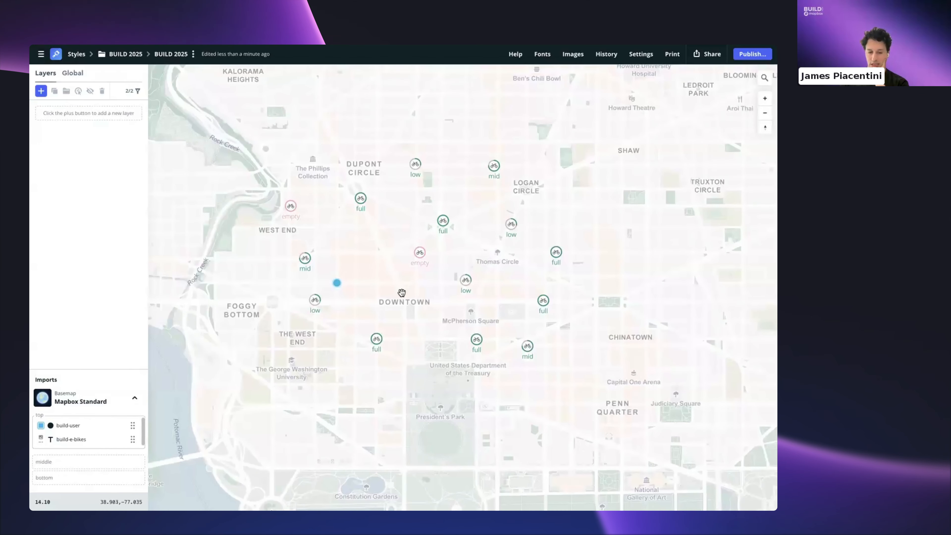
- Switch the Mapbox Standard basemap's light preset to Night and inspect the user point and e-bike markers at different zooms
left_click_drag(402, 293, 405, 294)
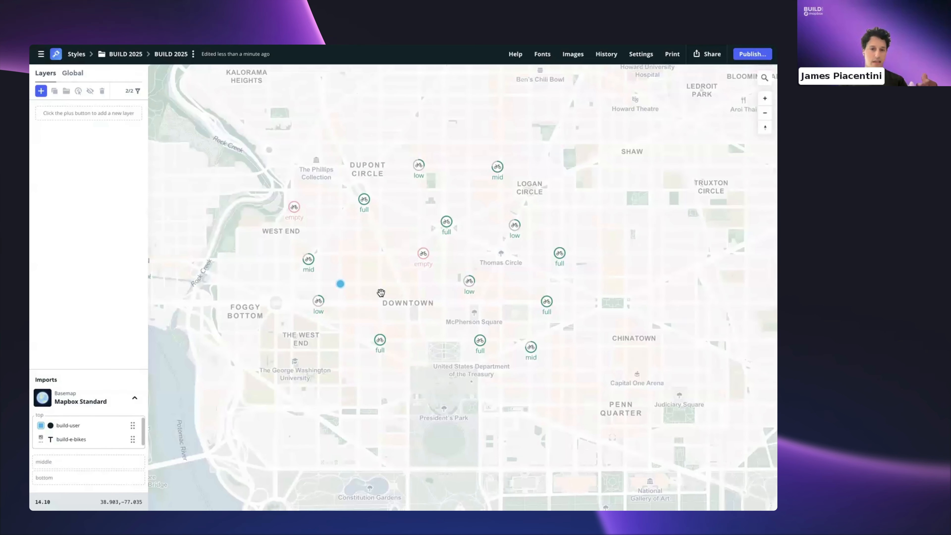
left_click_drag(371, 324, 396, 333)
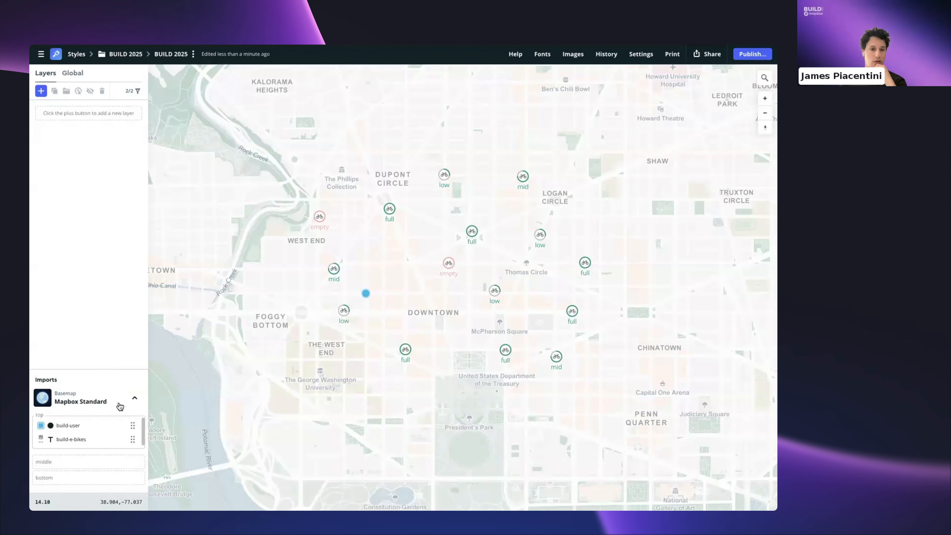
left_click(96, 402)
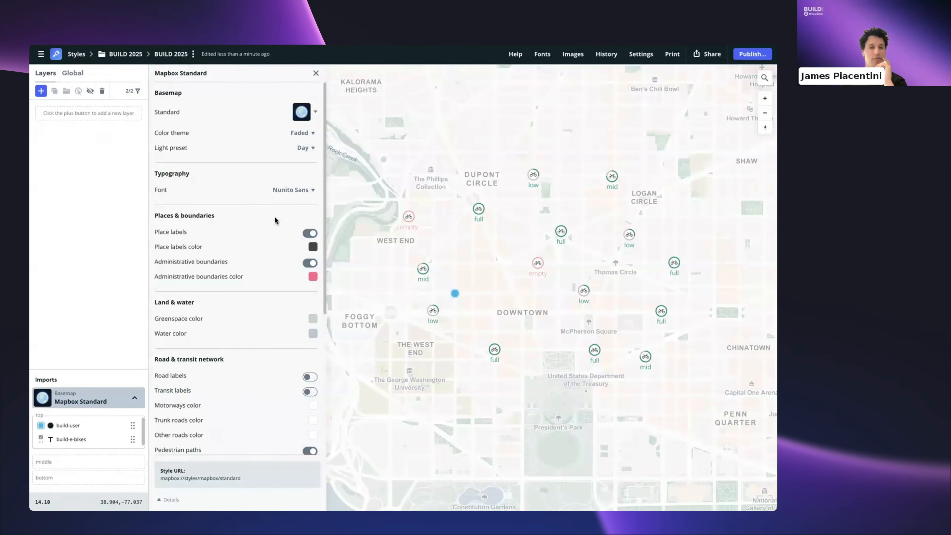
mouse_move(169, 149)
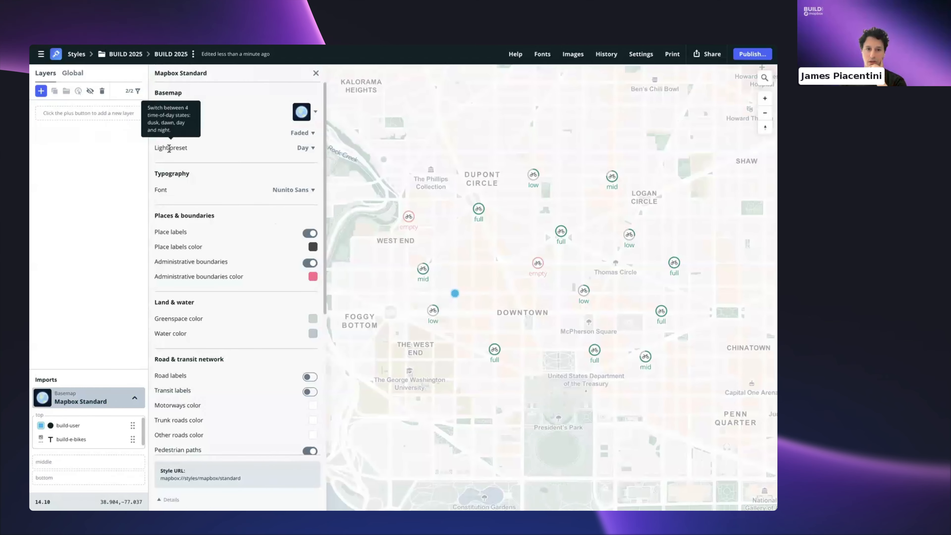
left_click(311, 147)
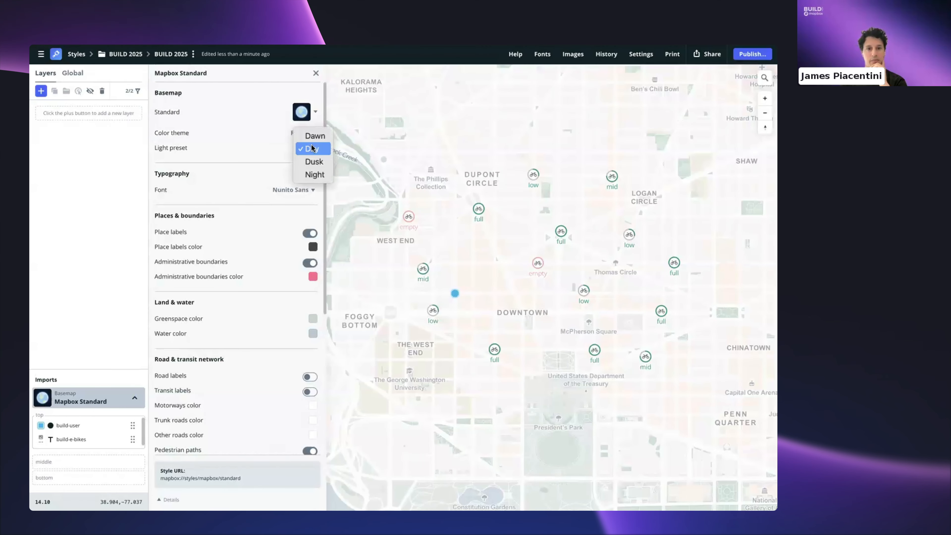
left_click(314, 175)
scroll(417, 181, "down", 1)
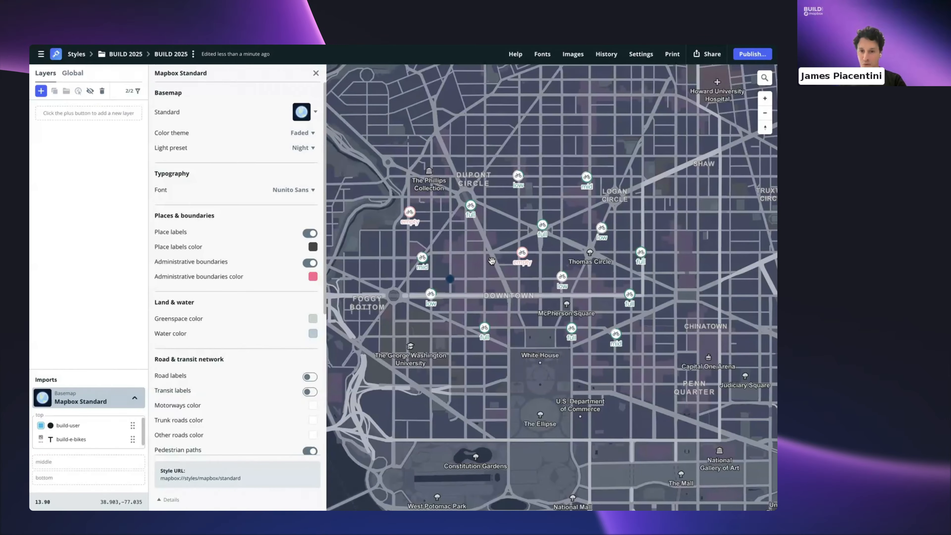
scroll(491, 258, "up", 1)
scroll(489, 246, "down", 1)
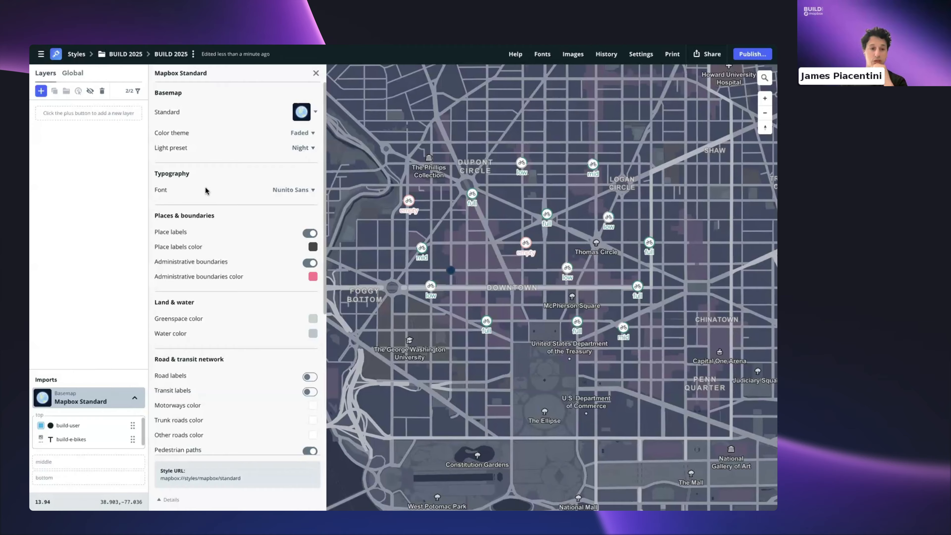
scroll(451, 281, "up", 5)
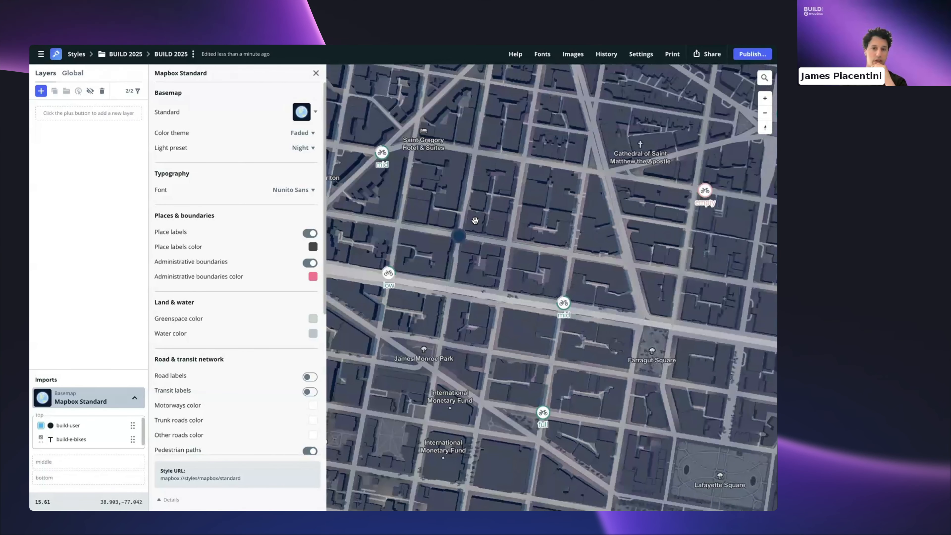
left_click_drag(491, 245, 472, 227)
left_click_drag(470, 227, 509, 255)
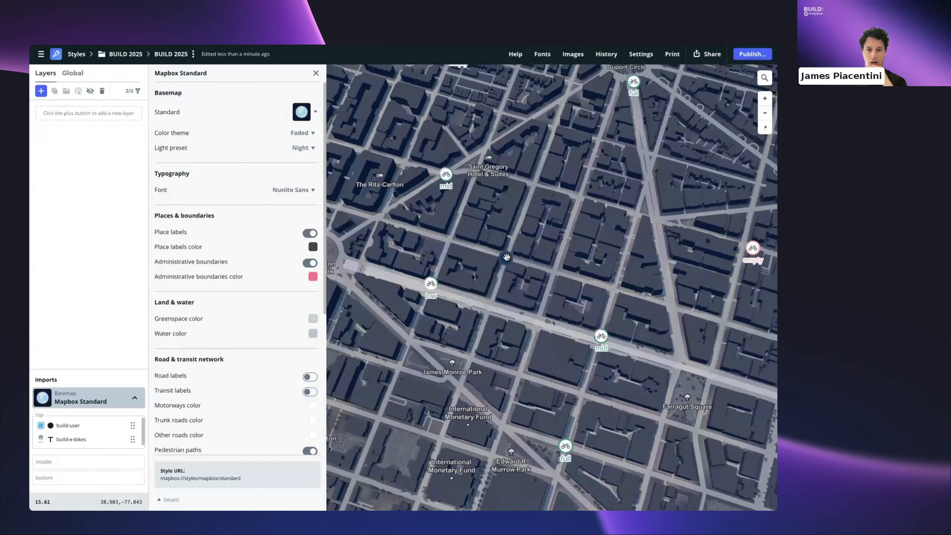
- Try an emissive strength of 1 on the build-user circle, check it at wider zooms, and settle on 0.8
left_click(74, 429)
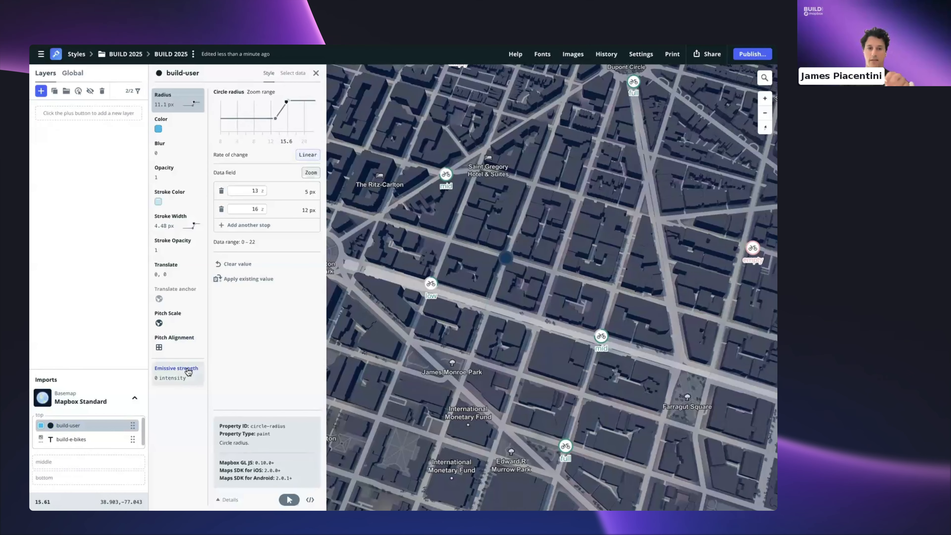
left_click(177, 373)
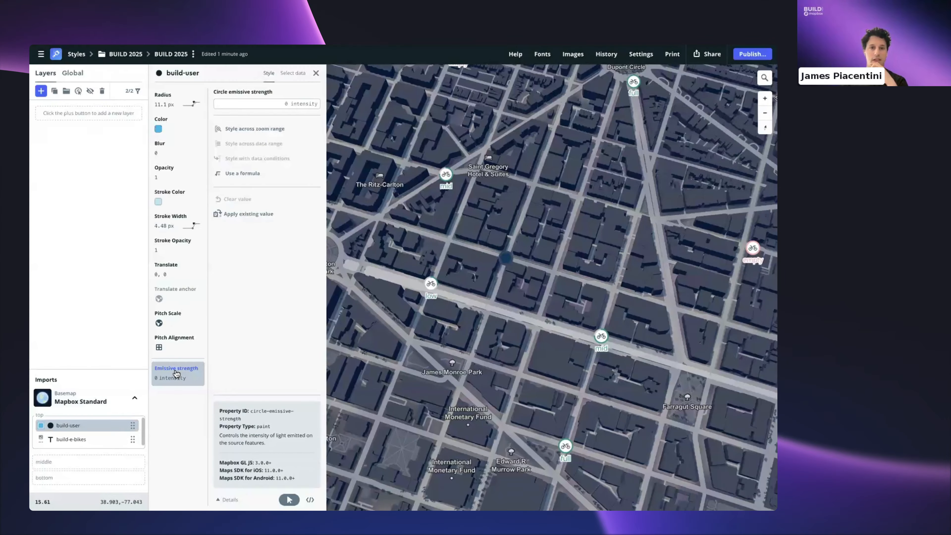
left_click(296, 103)
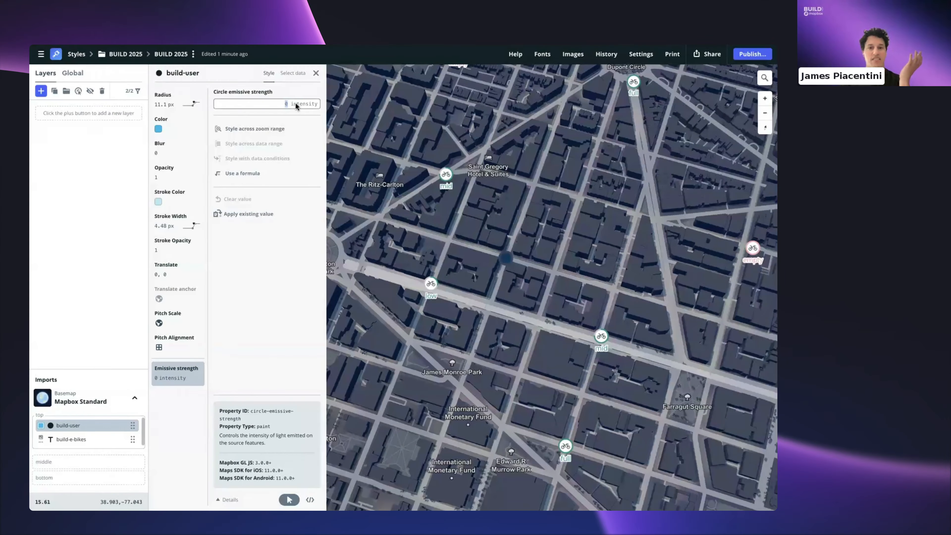
type("1")
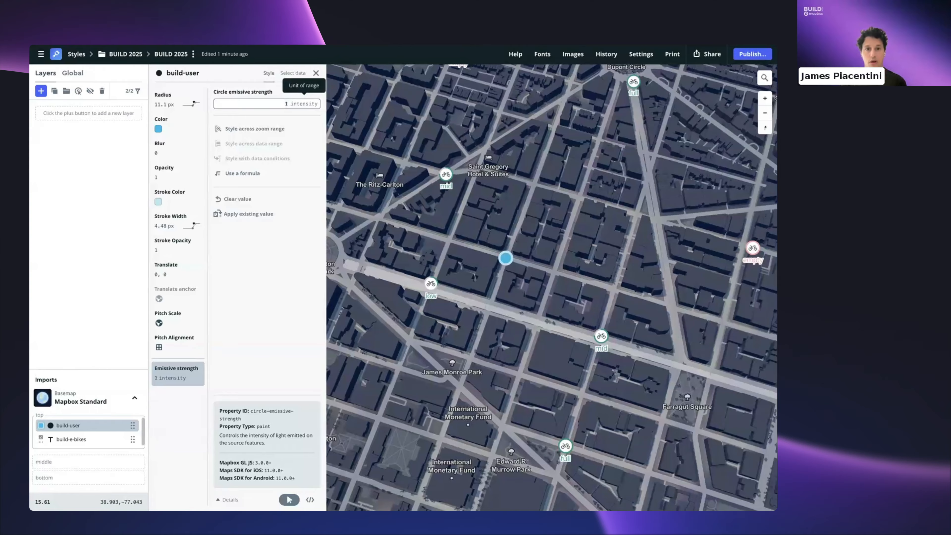
scroll(502, 255, "down", 5)
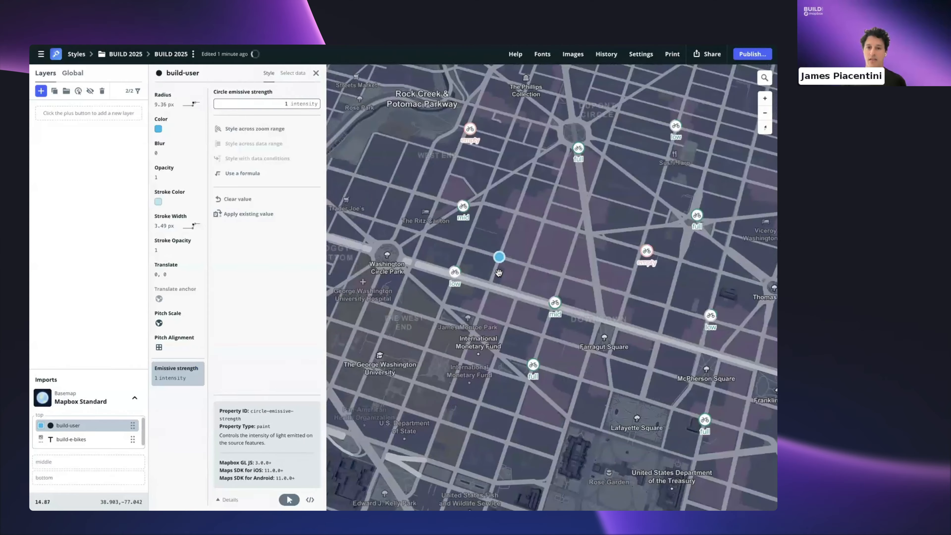
scroll(501, 255, "down", 3)
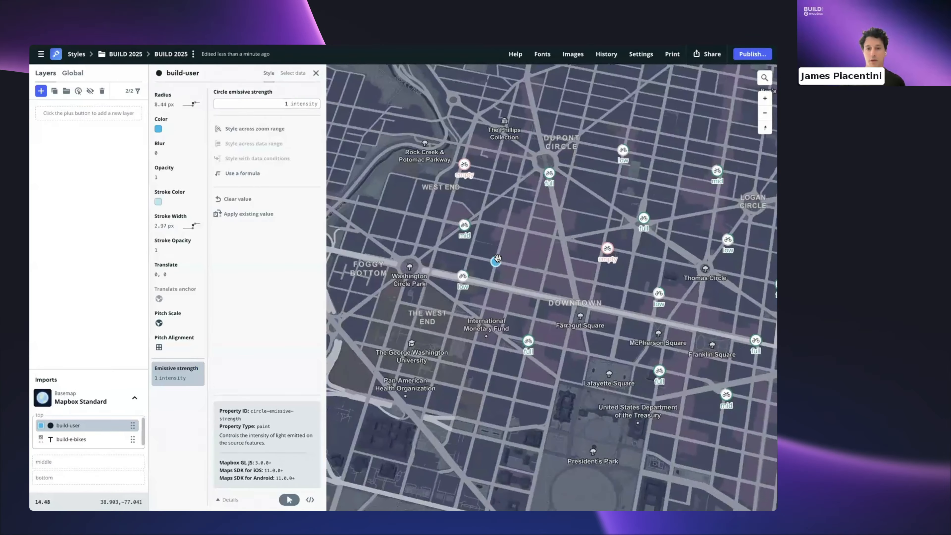
scroll(496, 258, "down", 2)
left_click(294, 104)
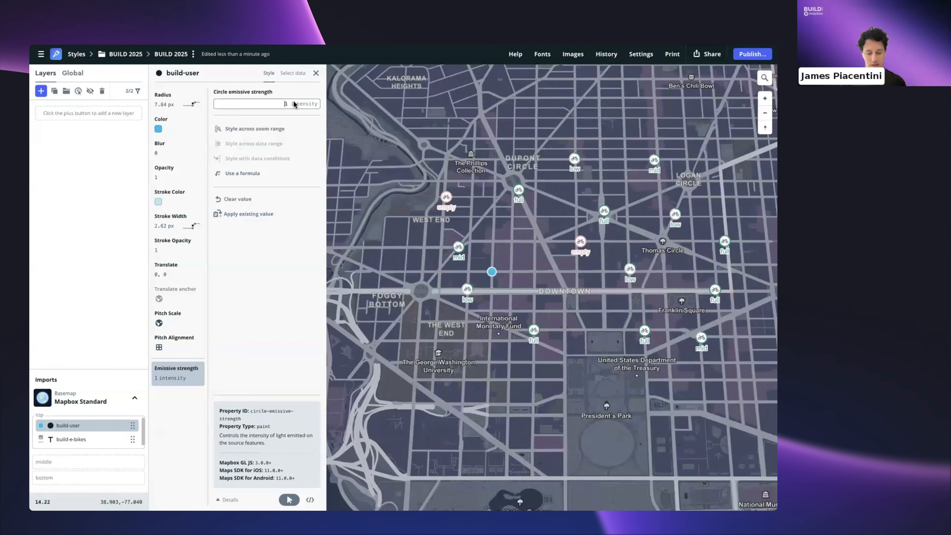
type("0.8")
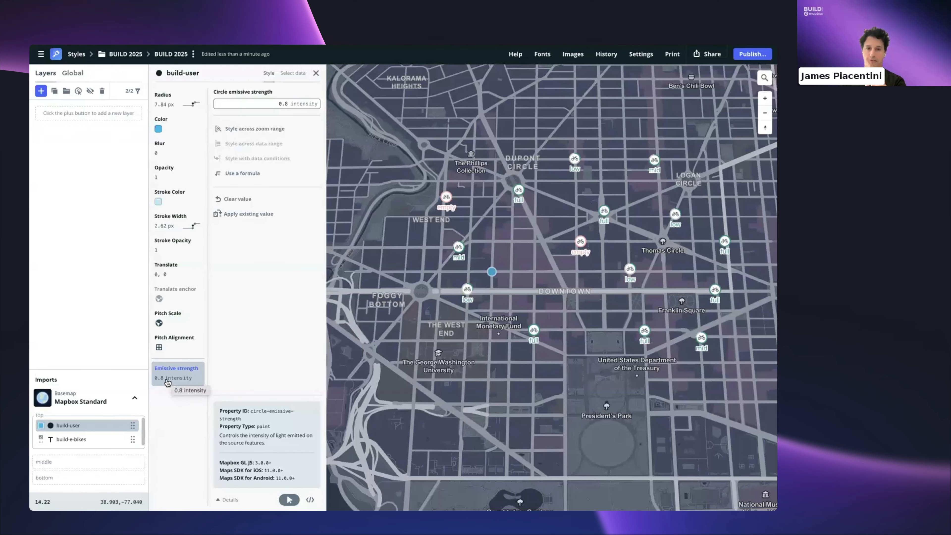
- Switch the Mapbox Standard light preset to Day to compare the user point, and set it back to Night
left_click(100, 399)
left_click(310, 148)
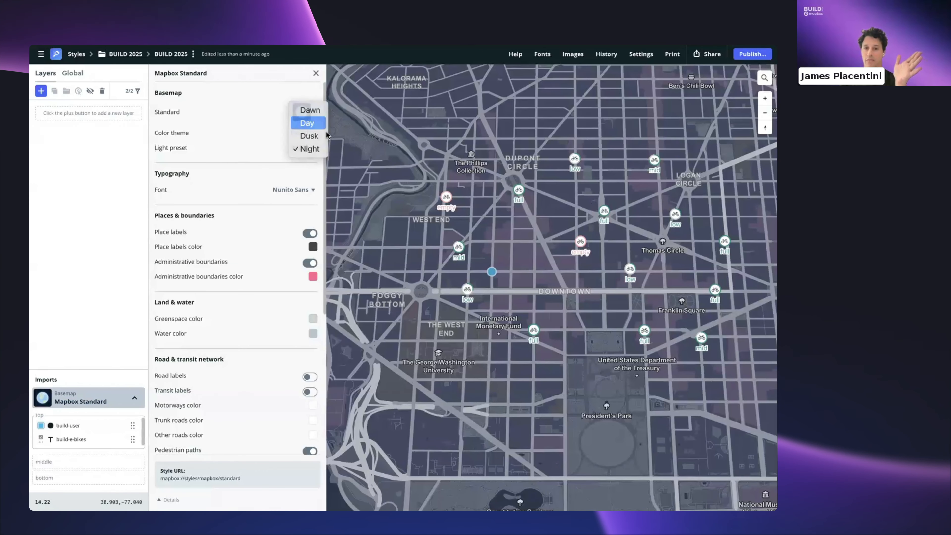
left_click(308, 123)
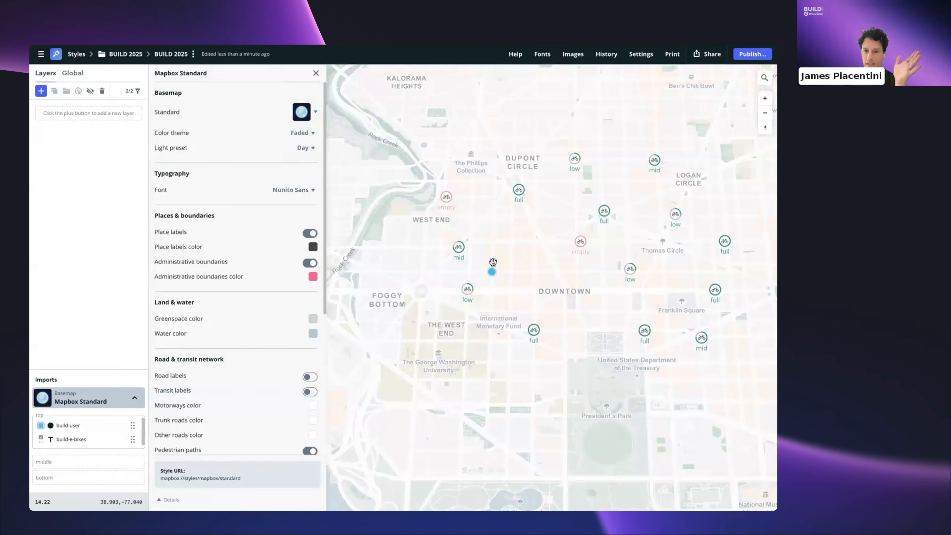
left_click(305, 148)
left_click(310, 174)
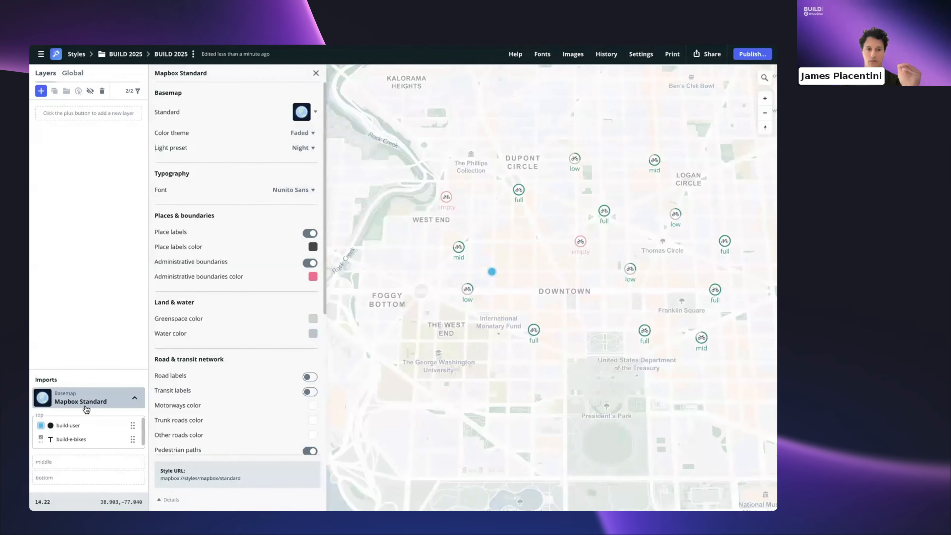
- Open the build-e-bikes layer and review the data conditions of its text color against the labels on the map
left_click(79, 438)
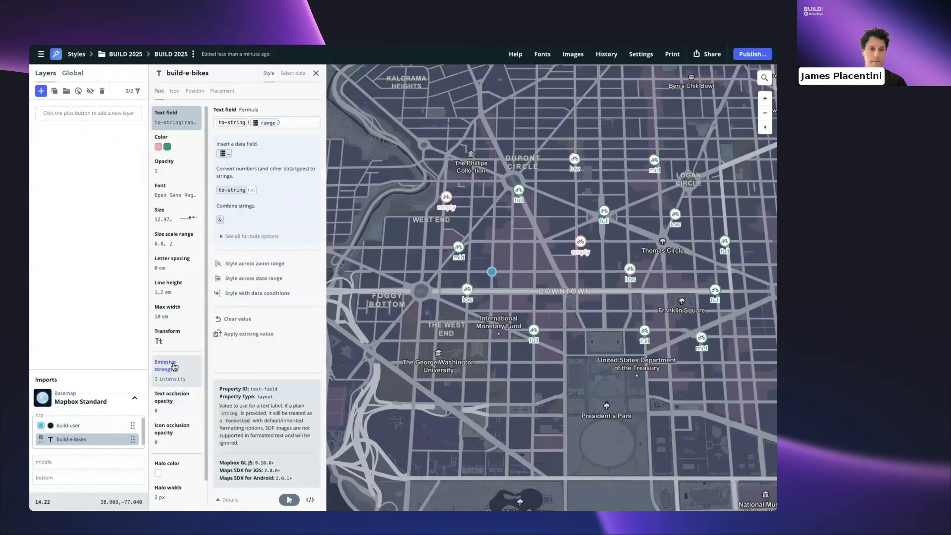
left_click_drag(664, 206, 639, 220)
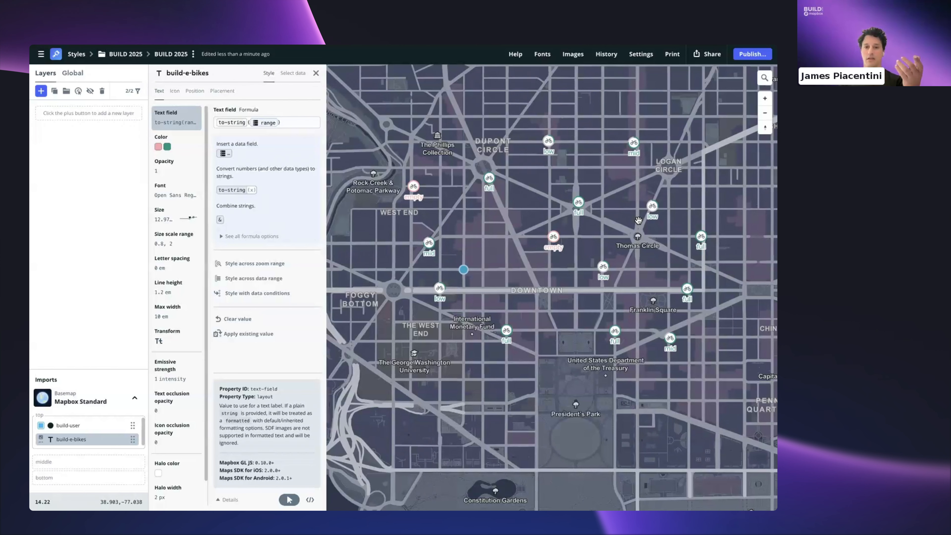
left_click(174, 143)
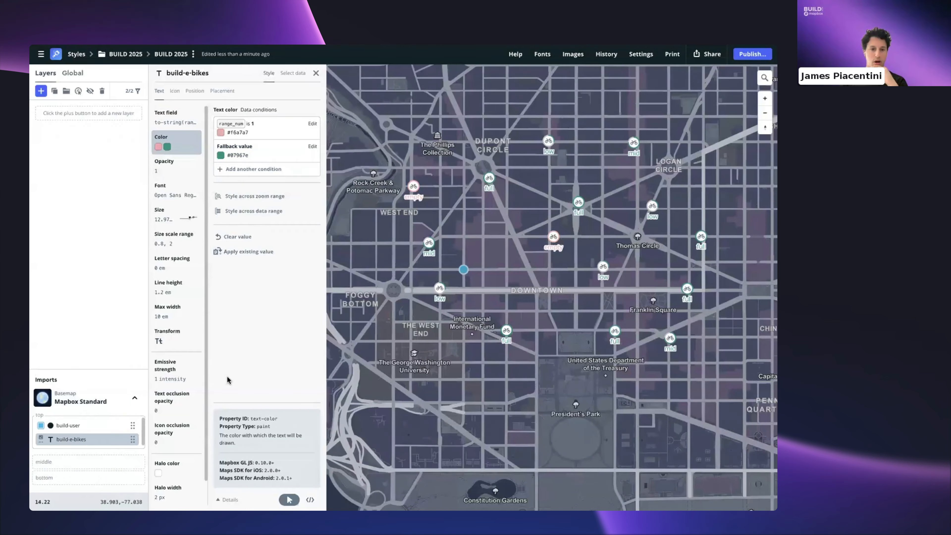
left_click(176, 312)
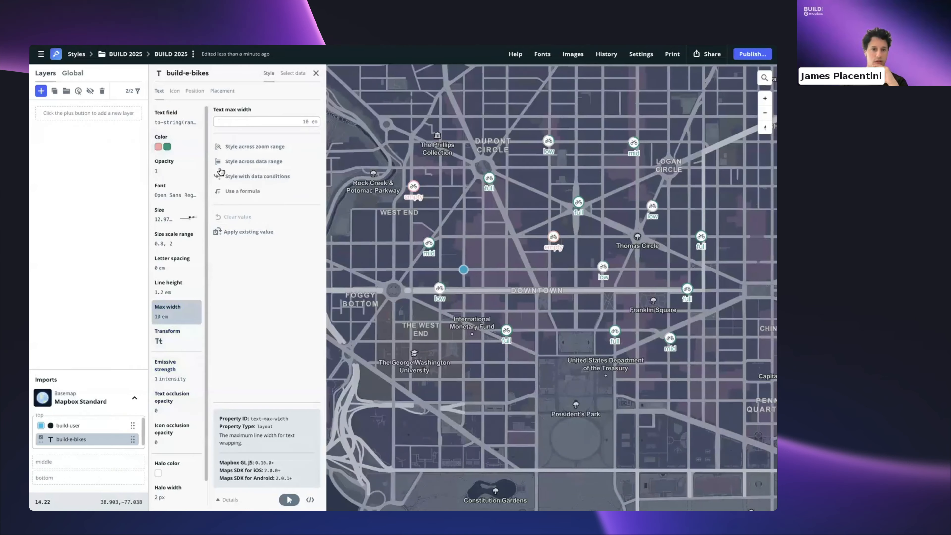
left_click(186, 148)
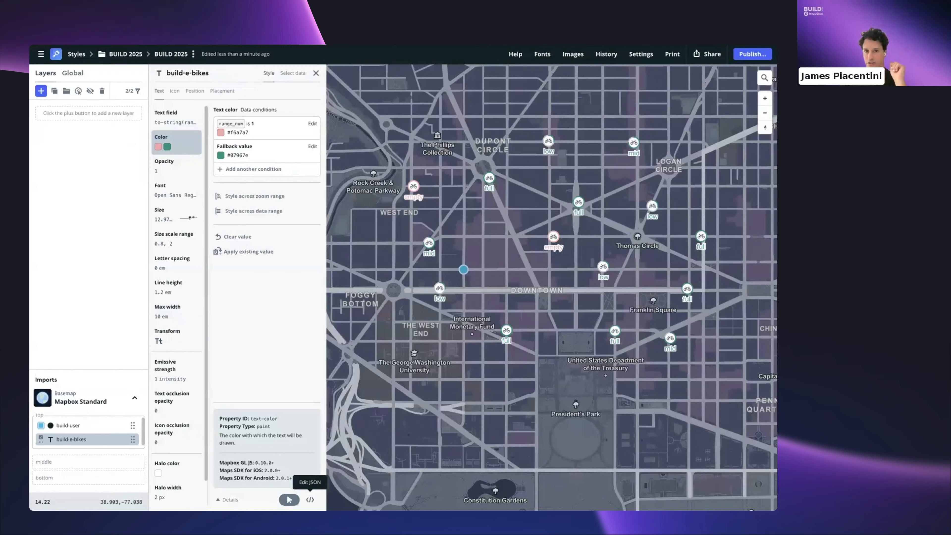
- Examine the JSON expression behind the e-bike text color, and look over the label's opacity, font and size settings
left_click(310, 499)
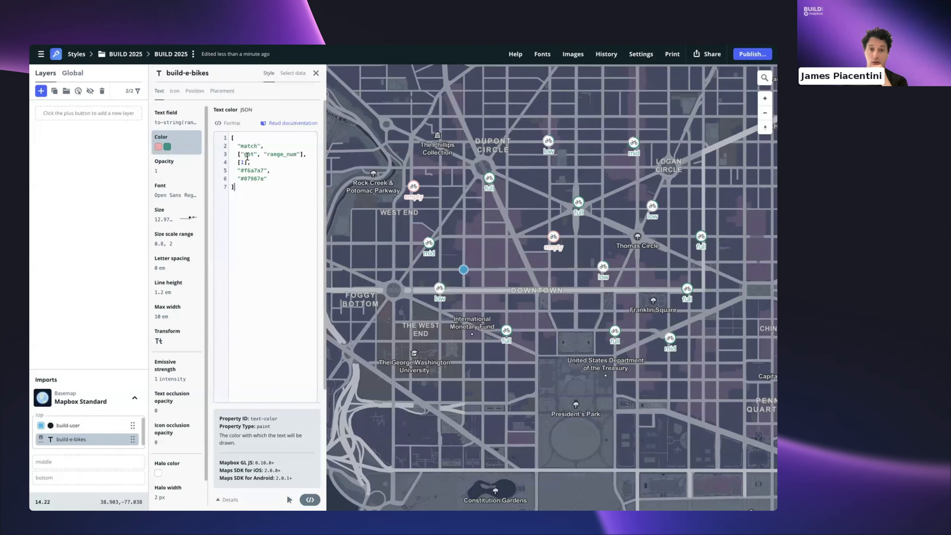
left_click_drag(247, 157, 237, 140)
left_click(259, 193)
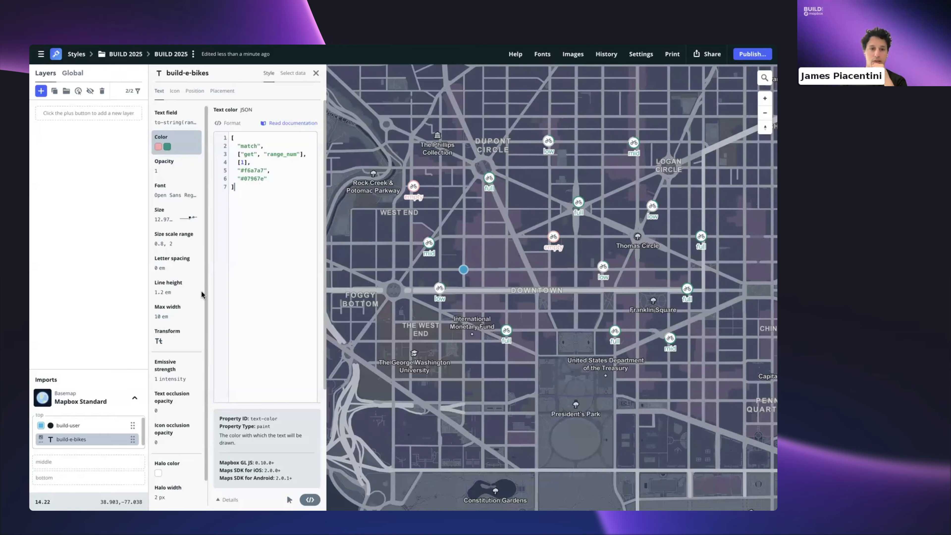
left_click(167, 171)
left_click(166, 192)
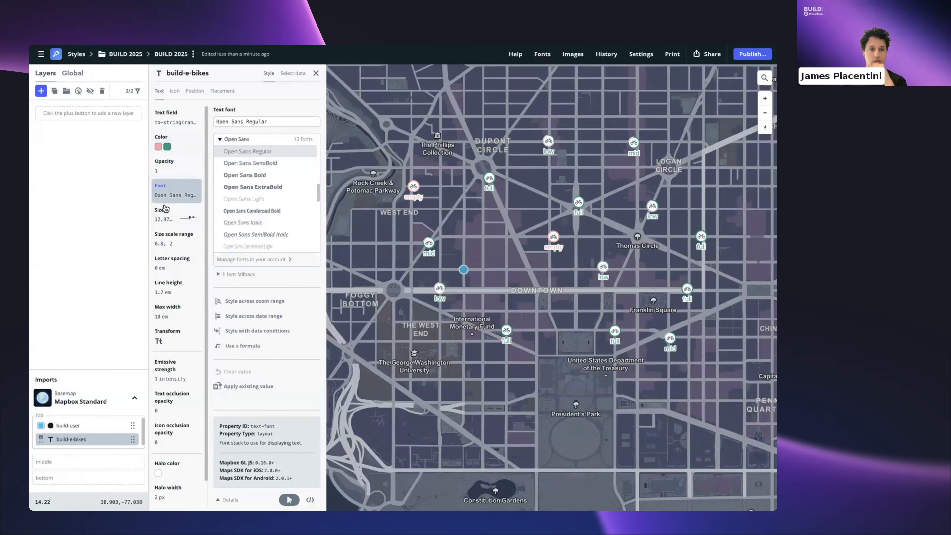
left_click(163, 225)
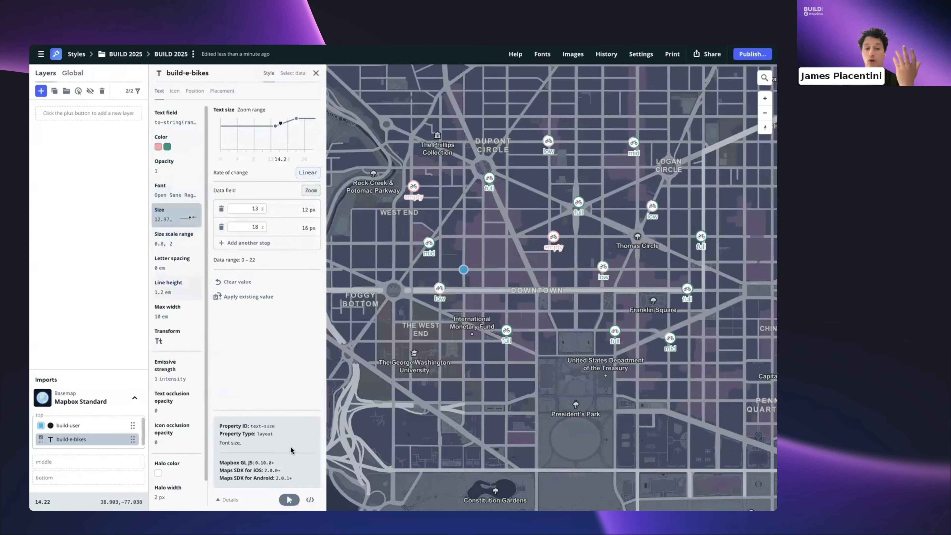
left_click(179, 142)
left_click(310, 500)
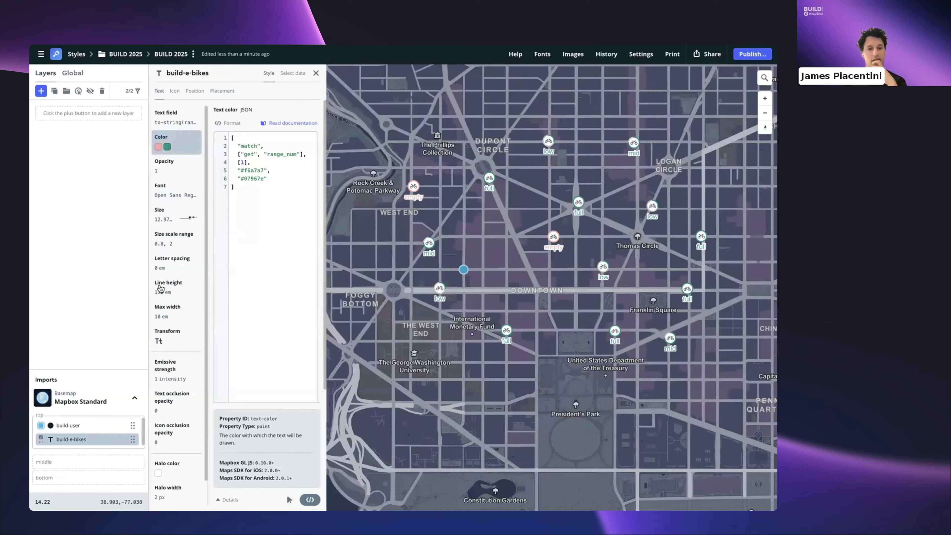
- Show the e-bike label's halo color as JSON and clear its #ffffff value
scroll(195, 293, "down", 1)
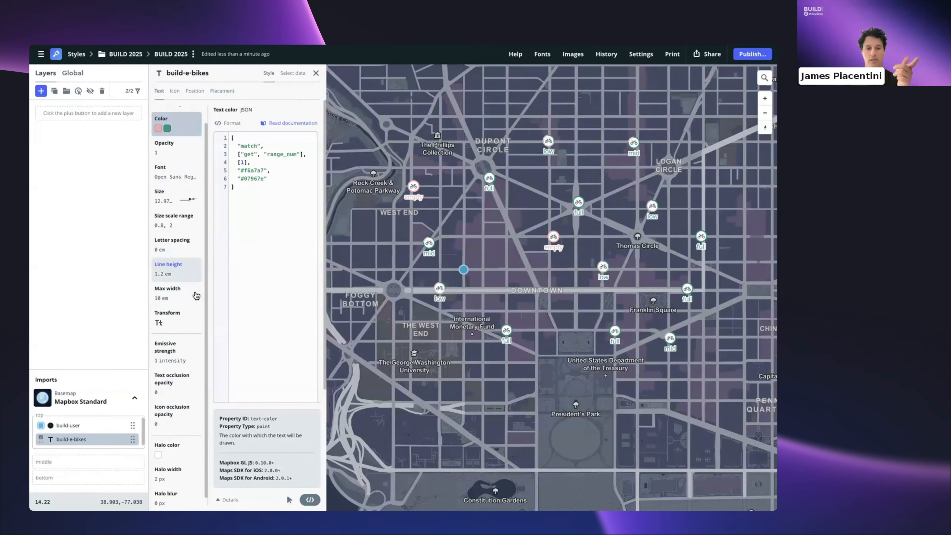
left_click(175, 441)
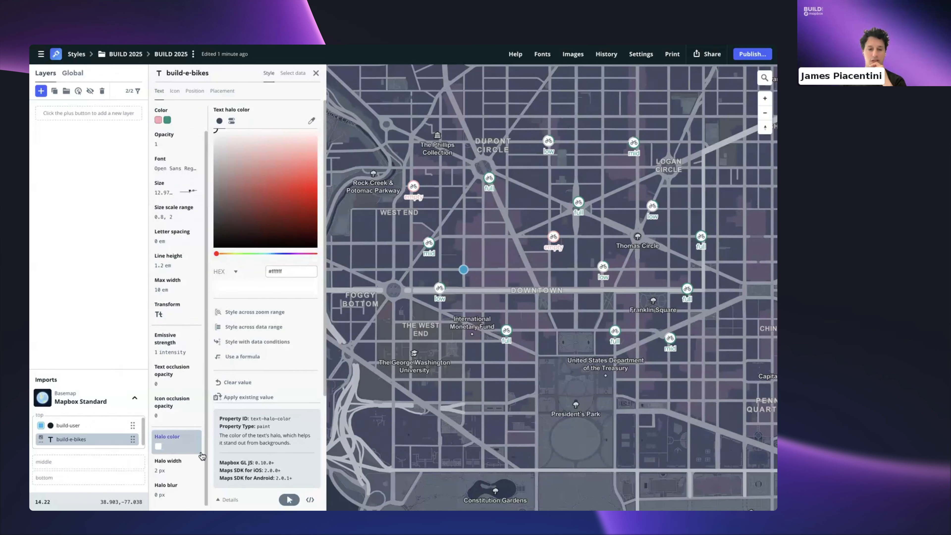
left_click(310, 499)
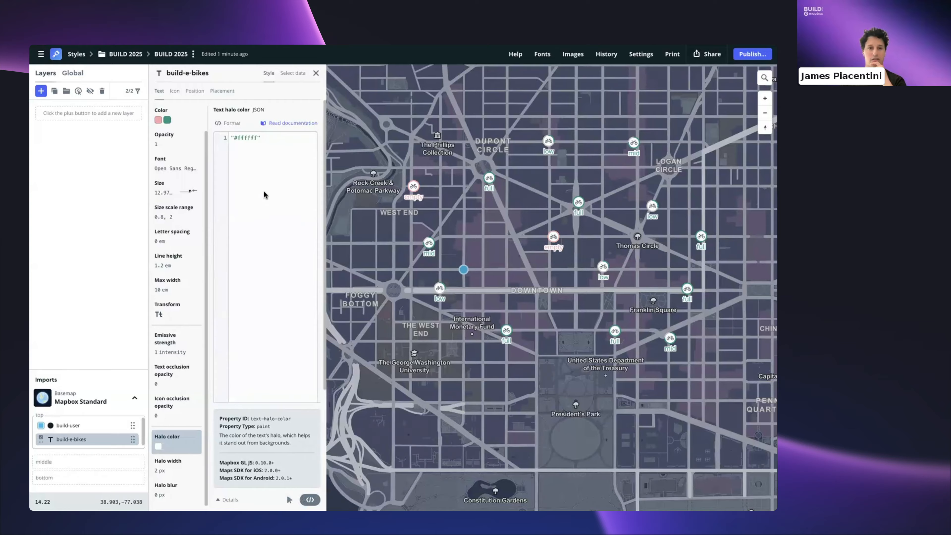
left_click_drag(267, 137, 235, 137)
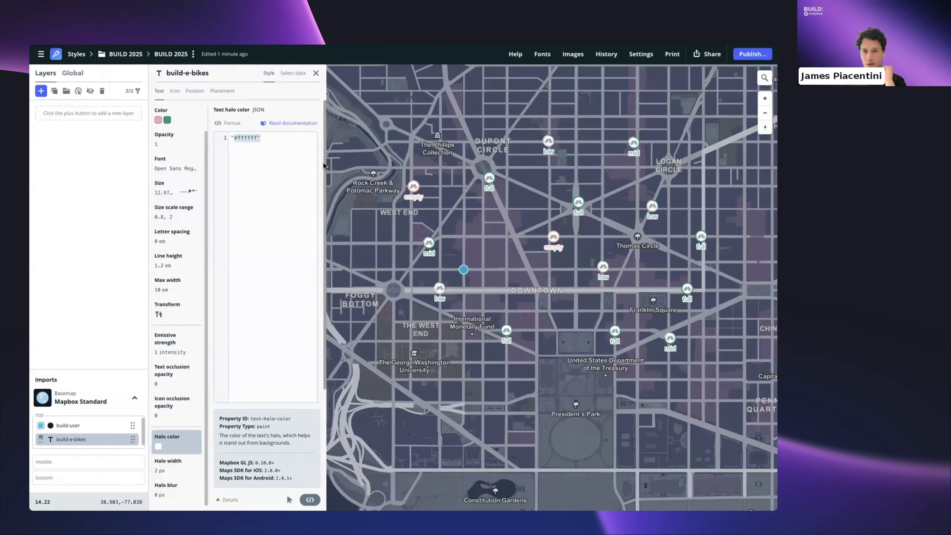
key("BackSpace")
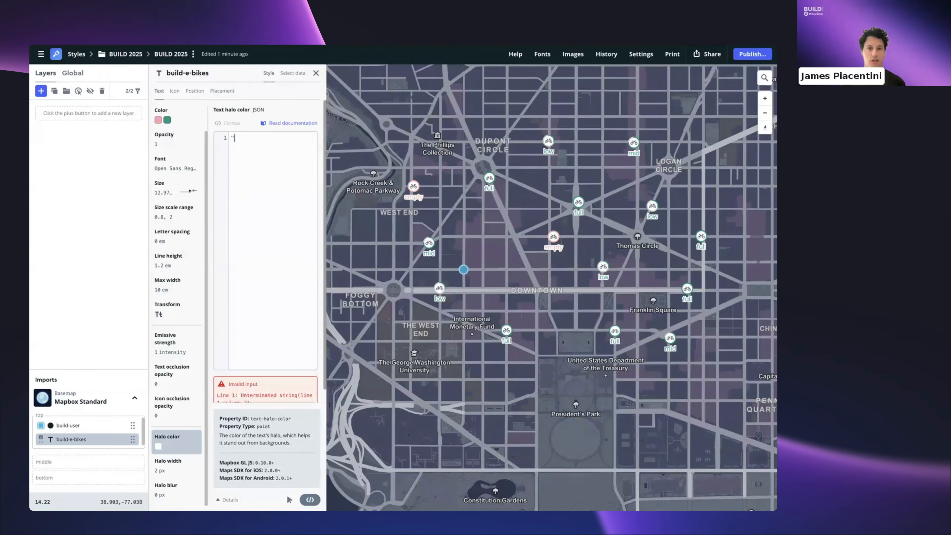
key("BackSpace")
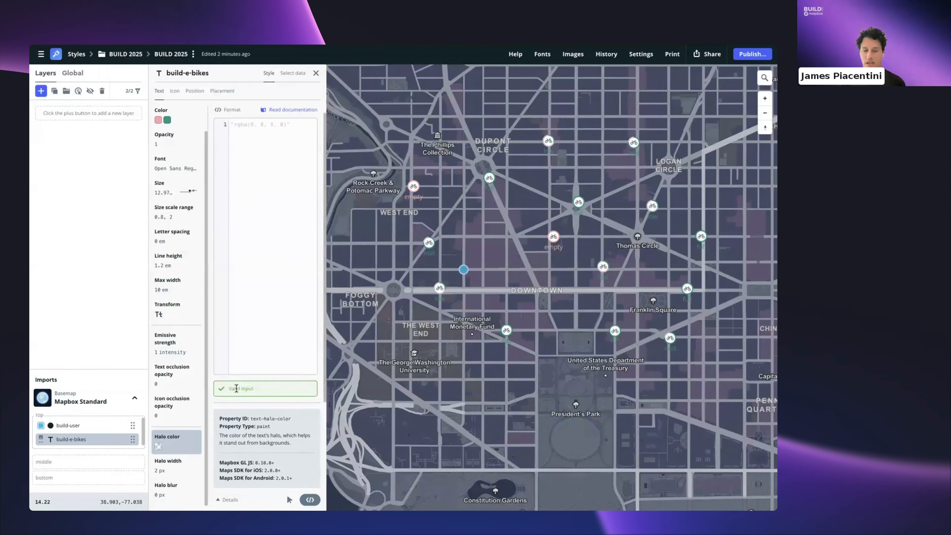
scroll(253, 309, "up", 1)
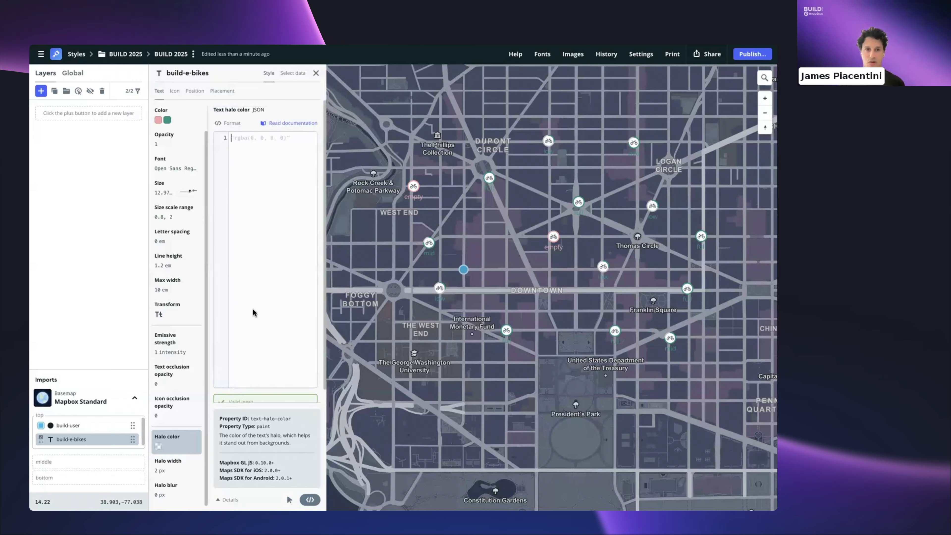
scroll(253, 309, "down", 1)
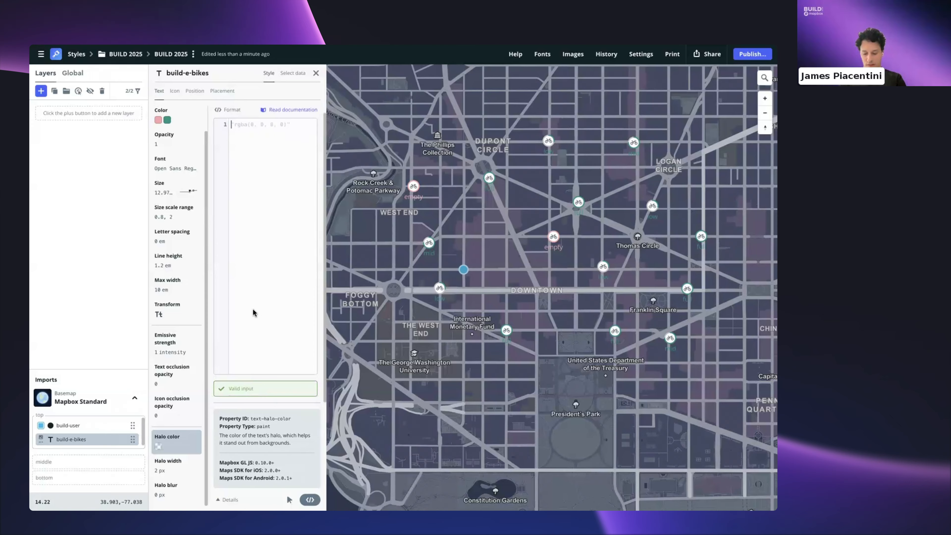
- Start a "match" expression for the e-bike label's halo color with the input ["config", "lightPreset", "basemap"]
type("[")
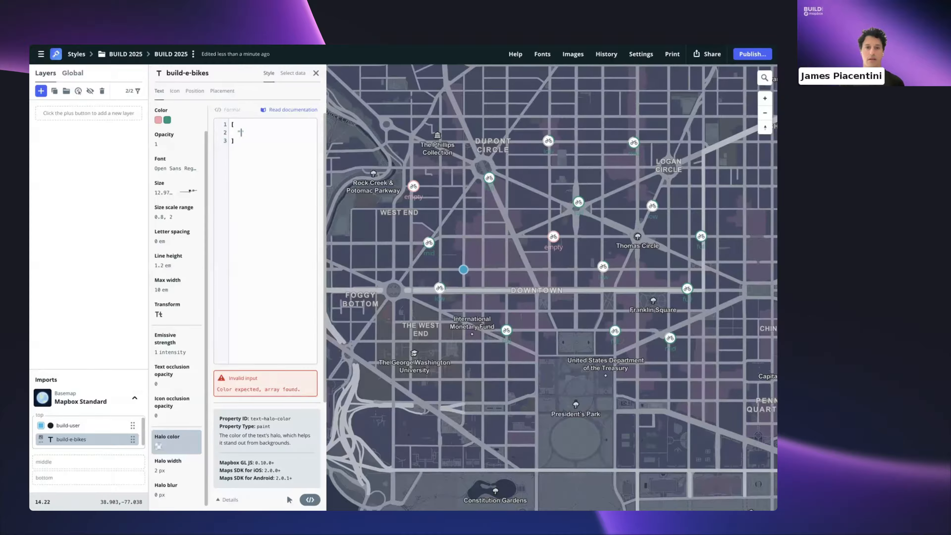
type("\"match\"")
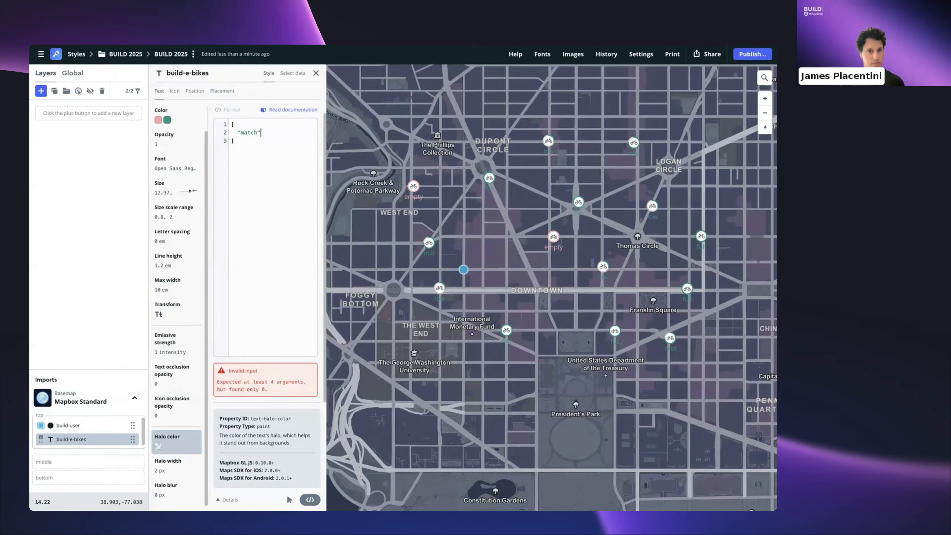
type(",")
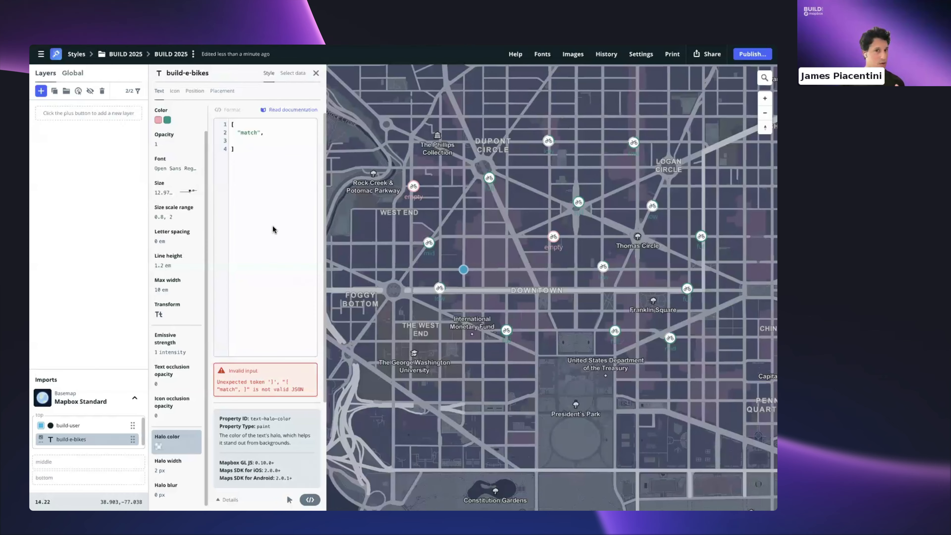
type("[")
key("Return")
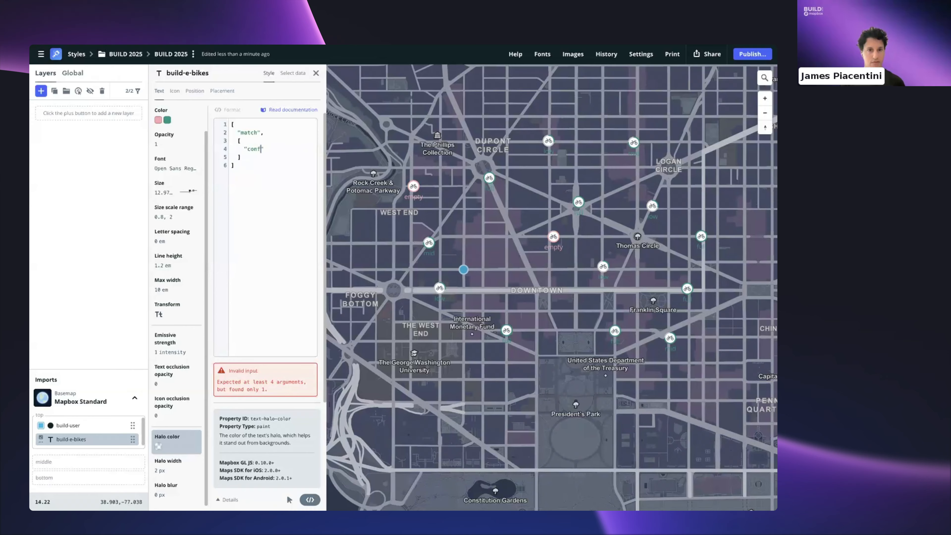
type(",")
key("Return")
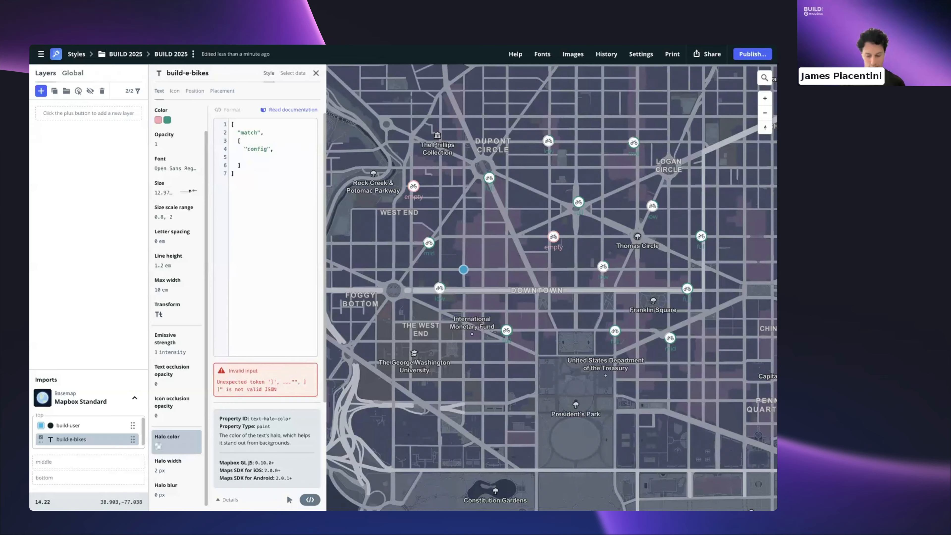
type("\"light")
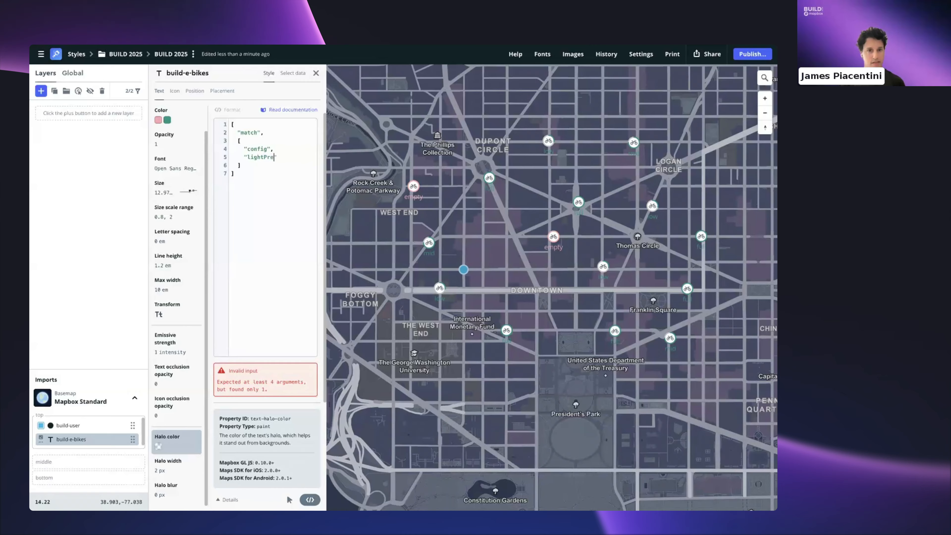
type("Preset\",")
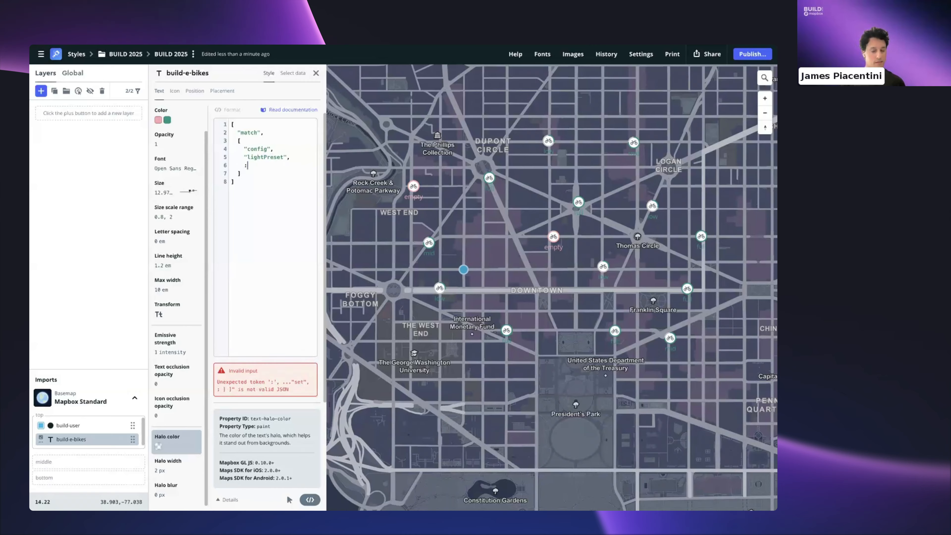
key("Return")
type("\"basemap")
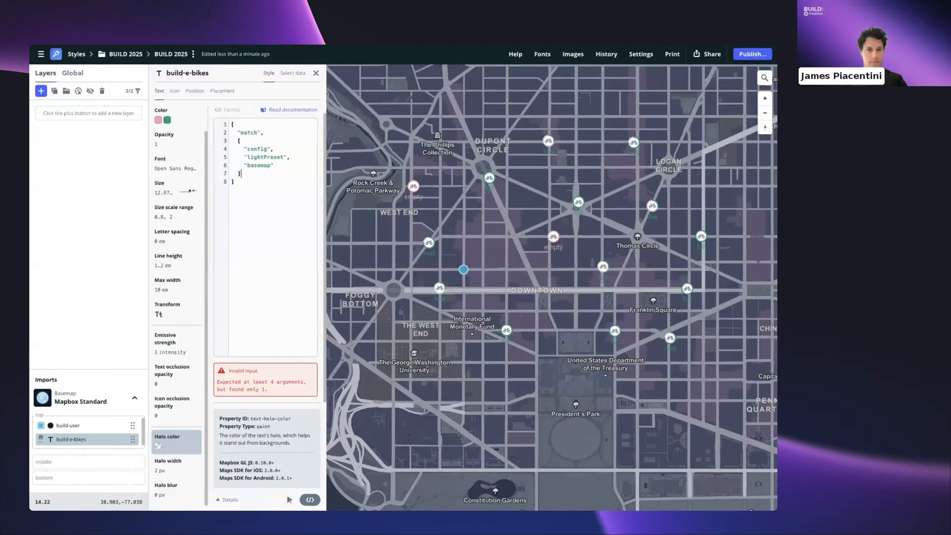
- Add ["night","dusk"] as the match labels after the config array in the halo color expression
type(",")
key("Return")
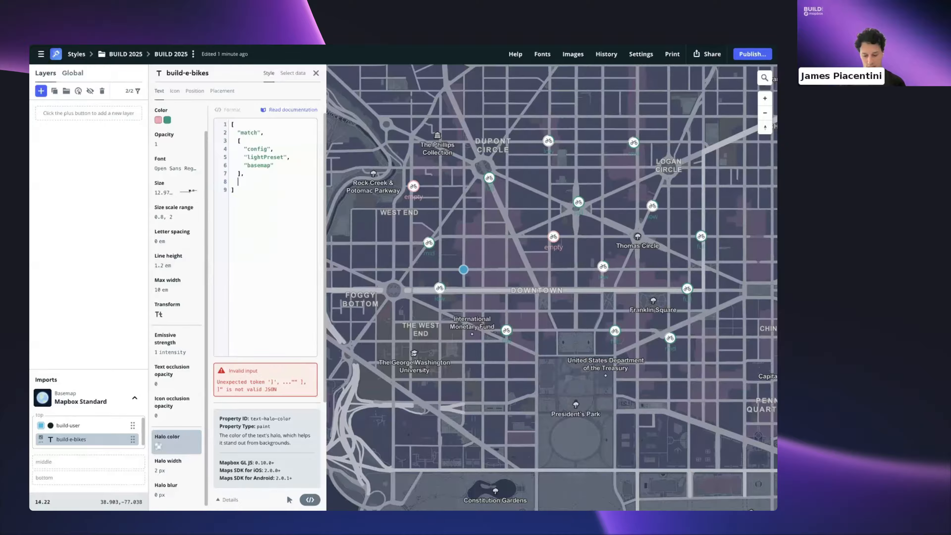
type("[\"")
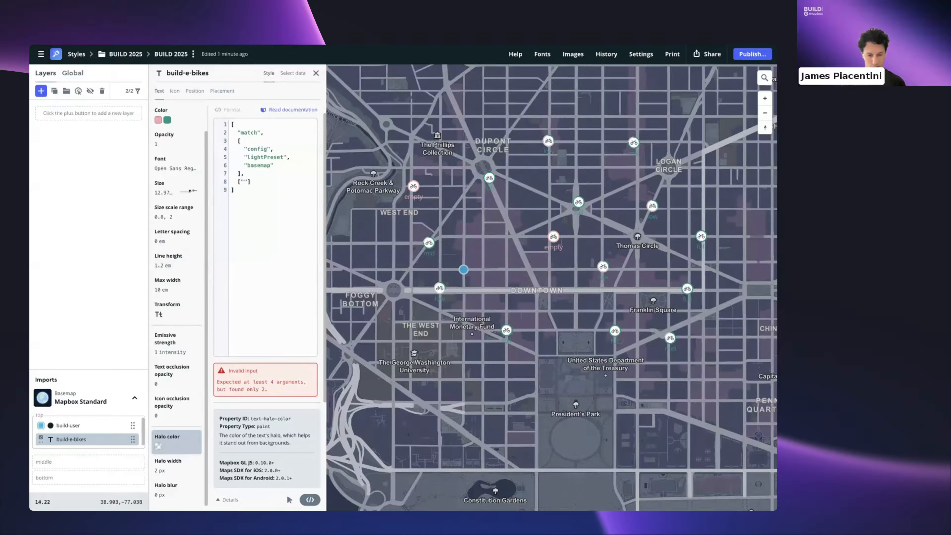
type("night\",\"dusk")
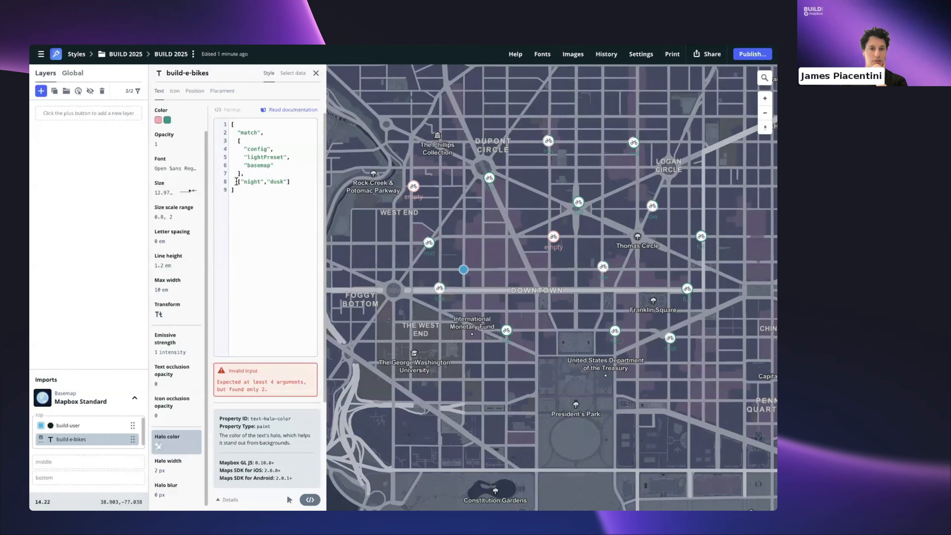
type("],")
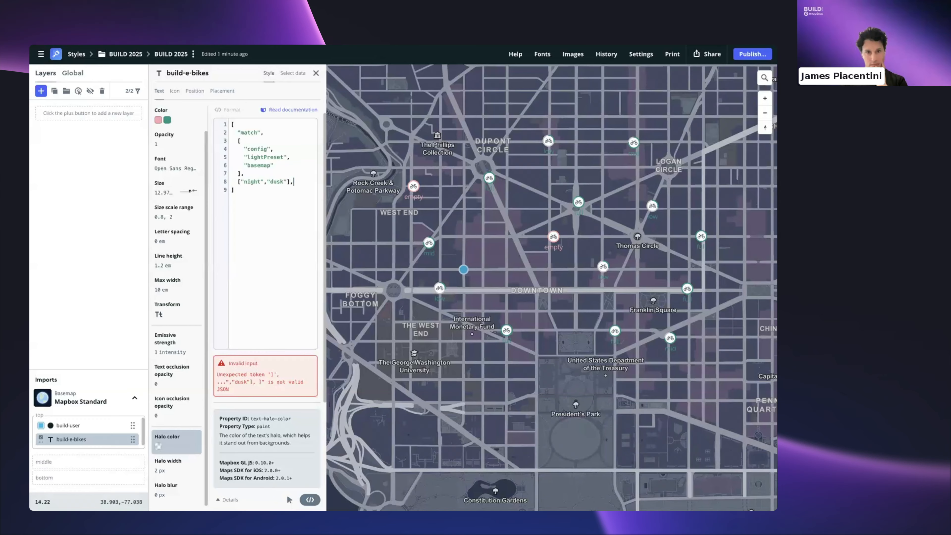
key("Return")
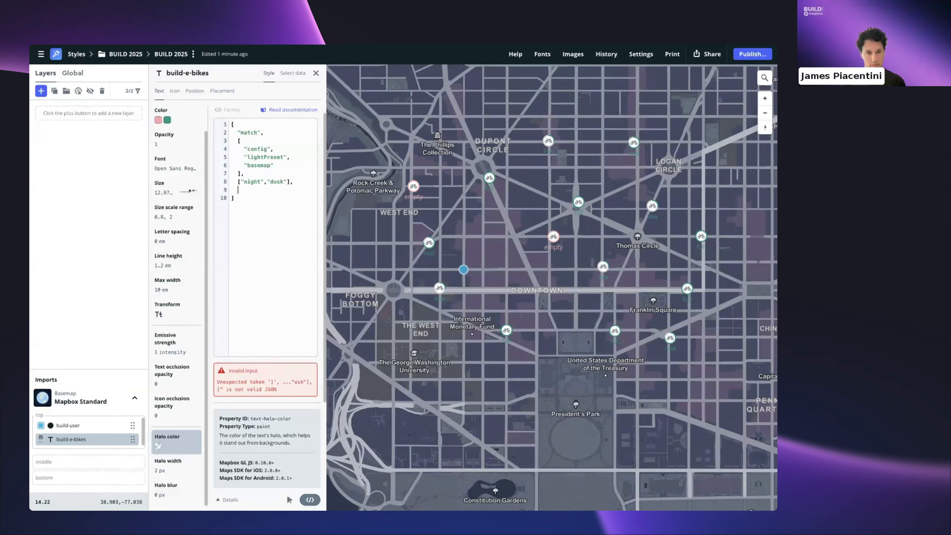
- Add the placeholders "this value" and "this other value" as the expression's match result and fallback
type("this value")
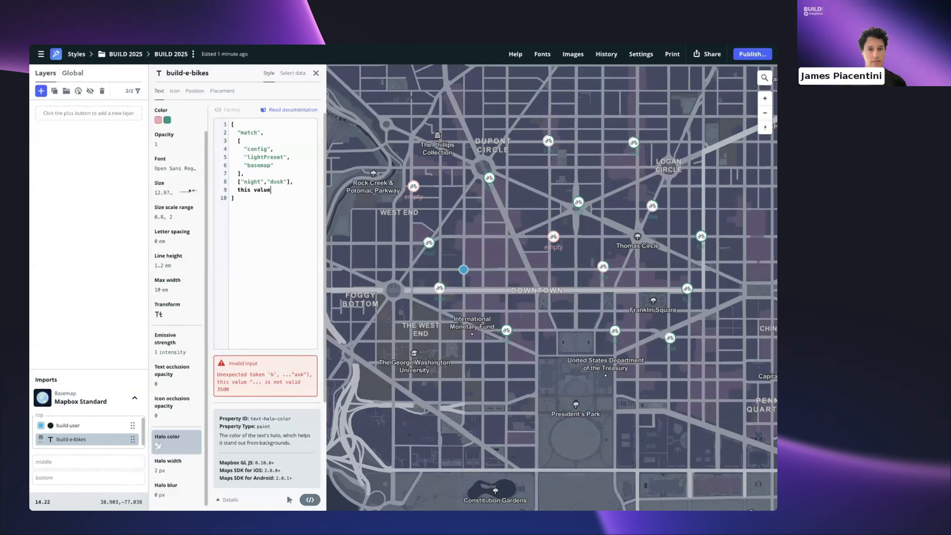
type(",")
key("Return")
type("this")
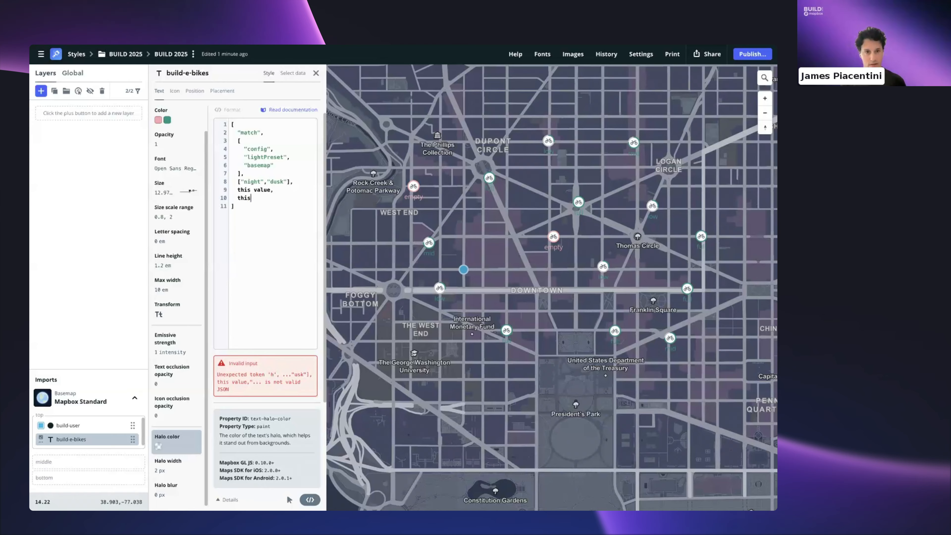
type(" other value")
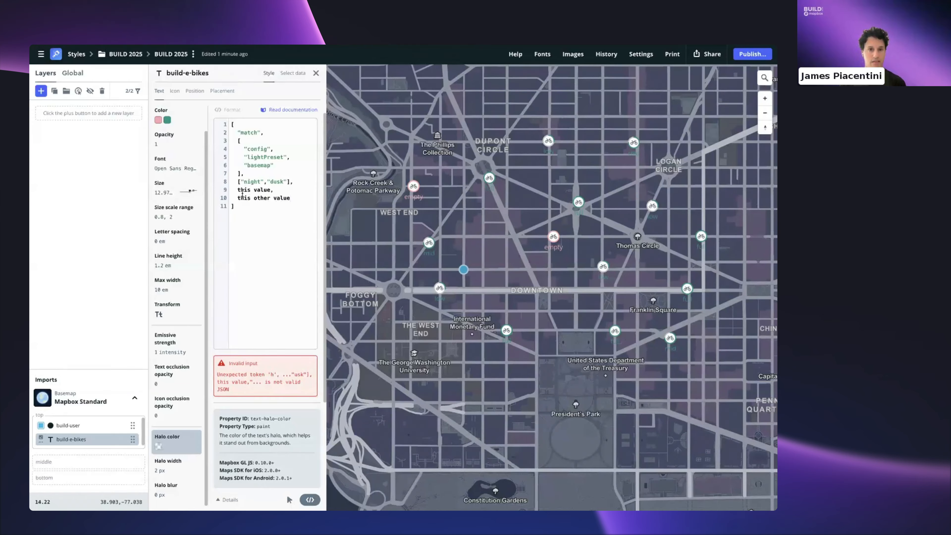
- Replace the two placeholders with "#222222" for night and dusk and "#ffffff" as the fallback halo color
left_click_drag(236, 191, 271, 188)
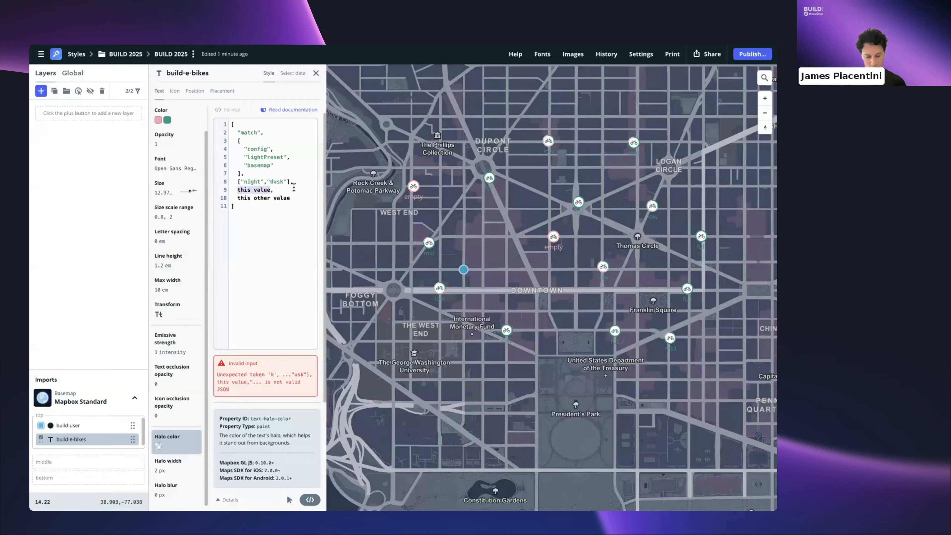
type("\"#")
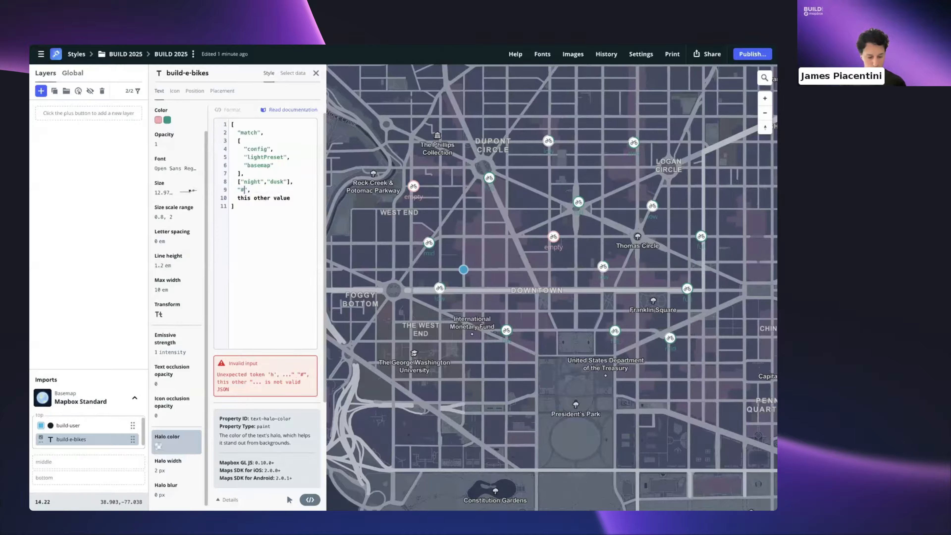
type("222222")
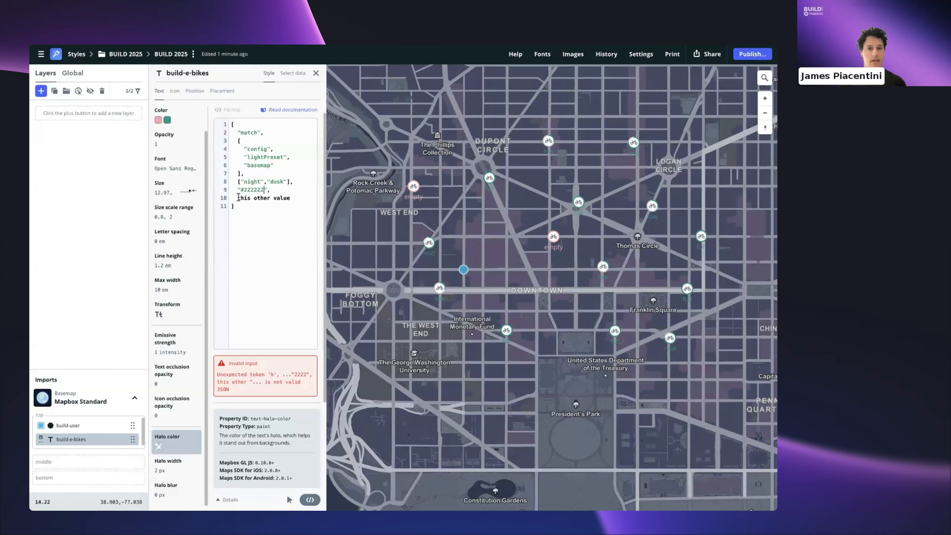
left_click_drag(235, 197, 291, 195)
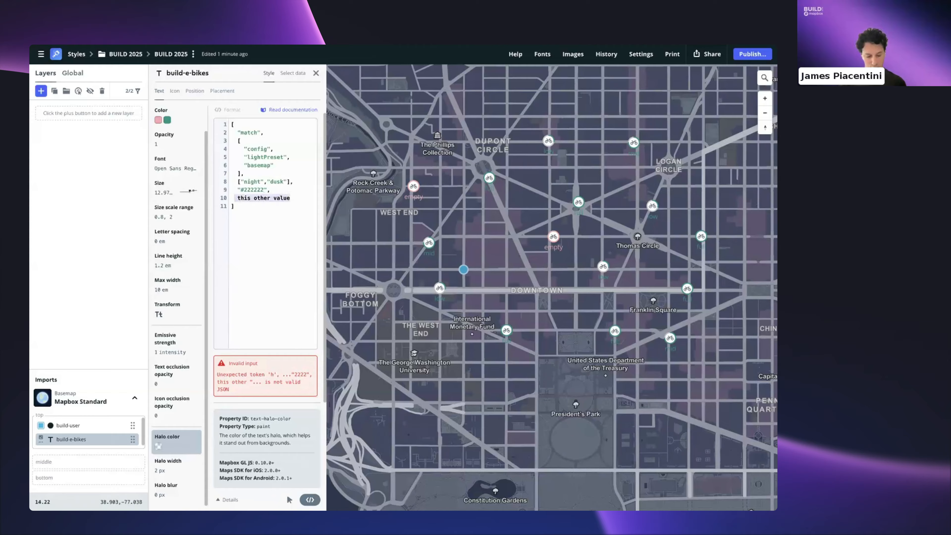
type("\"#")
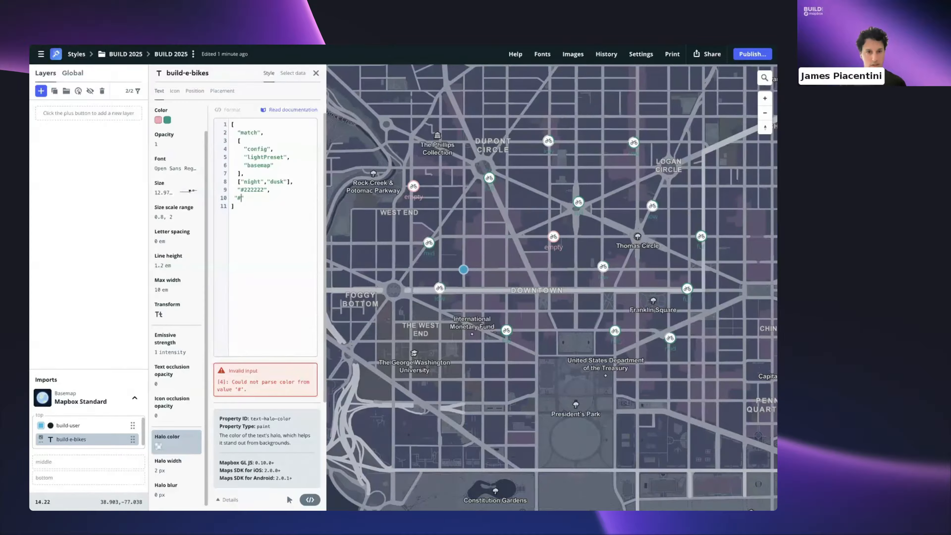
type("fffff")
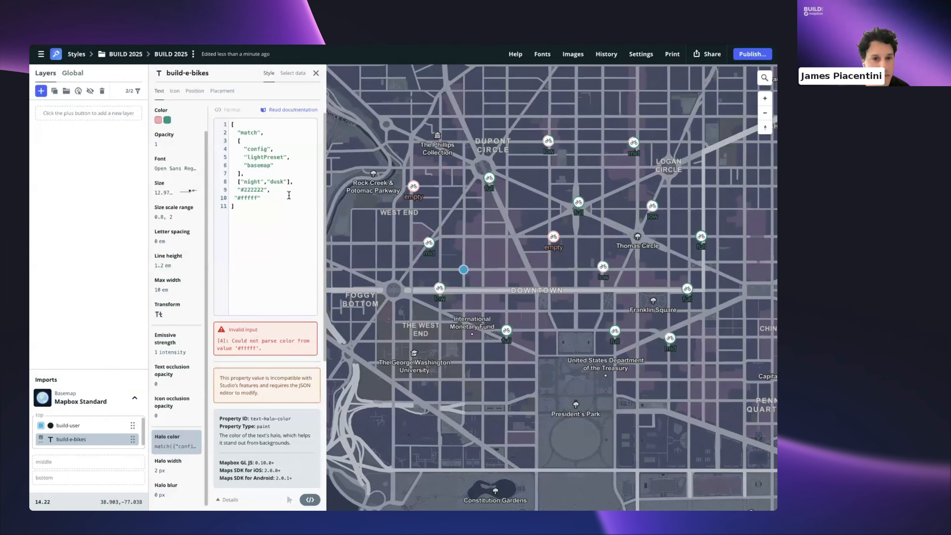
type("f")
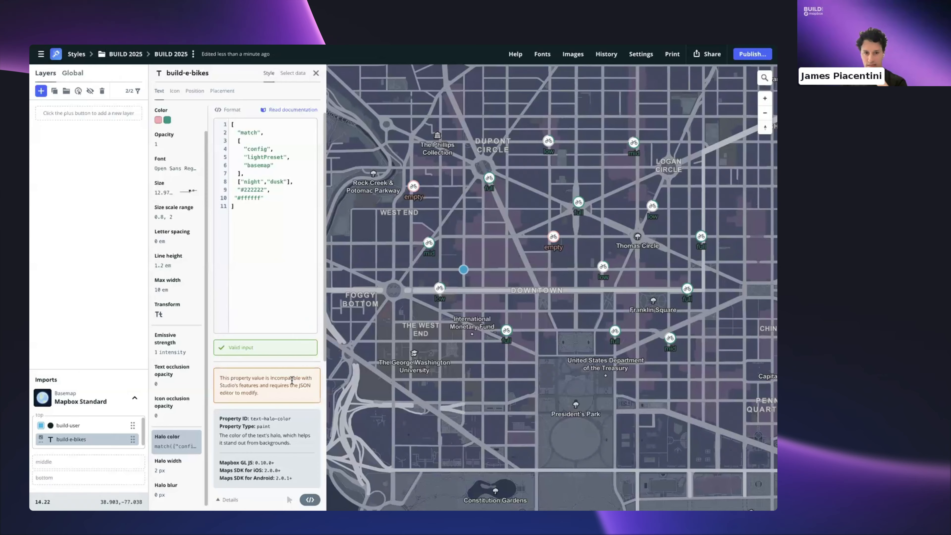
- Read the compatibility note below the halo color's JSON editor and review the whole match expression
left_click_drag(235, 378, 278, 385)
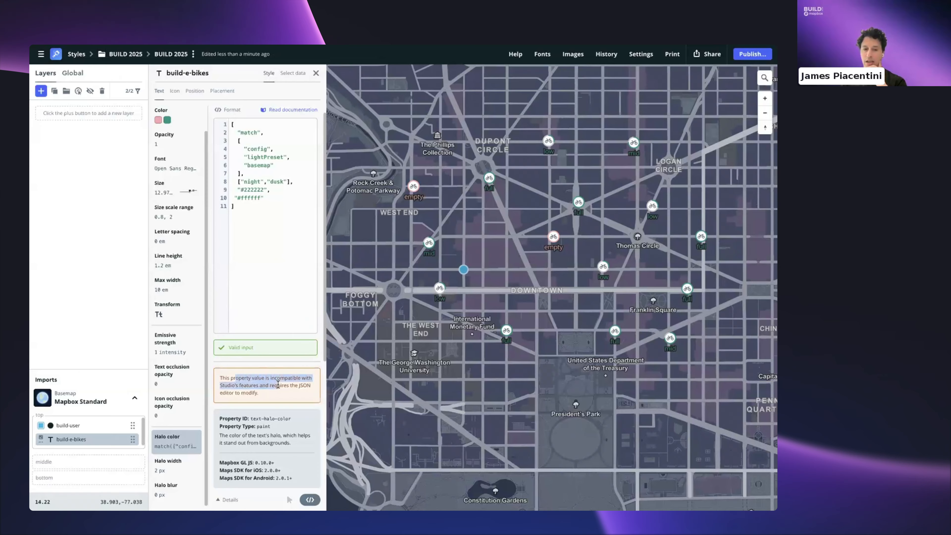
left_click(251, 391)
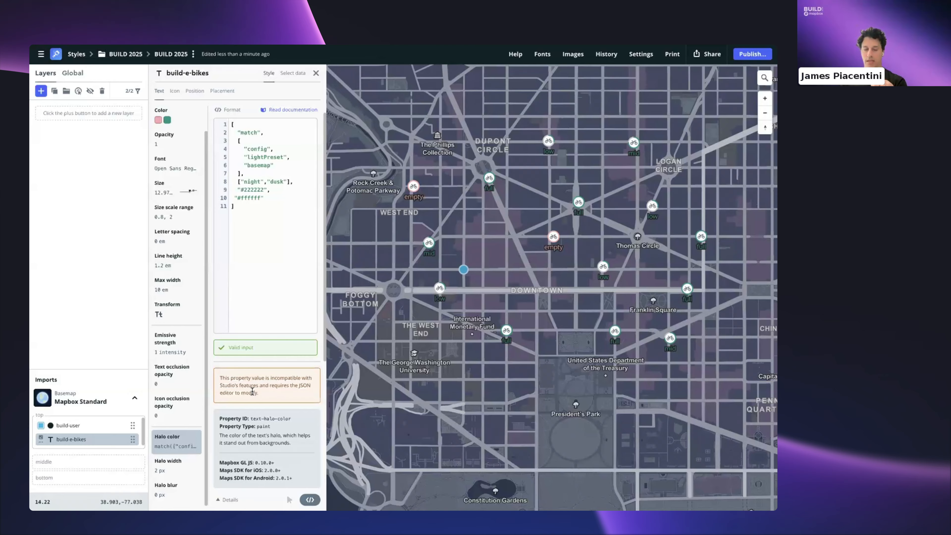
left_click_drag(231, 124, 268, 208)
left_click(272, 211)
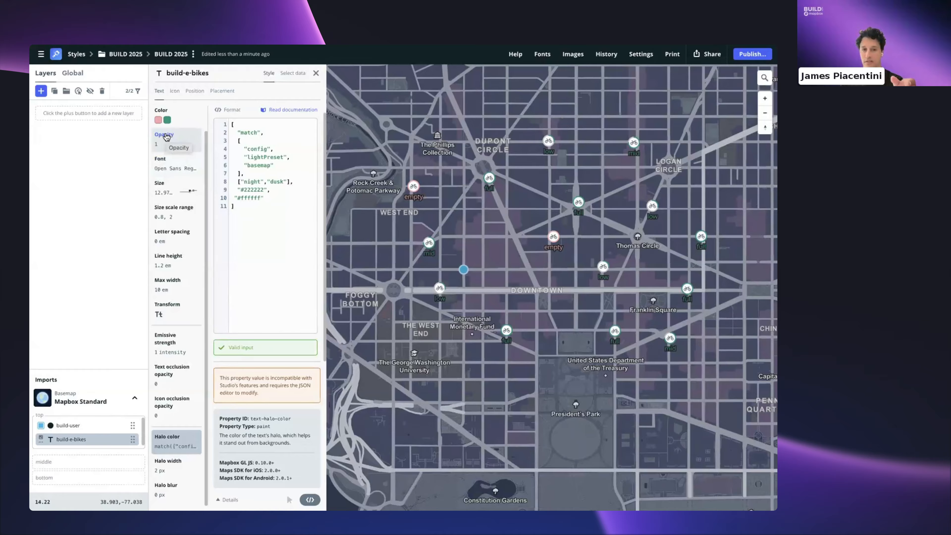
left_click_drag(242, 133, 262, 207)
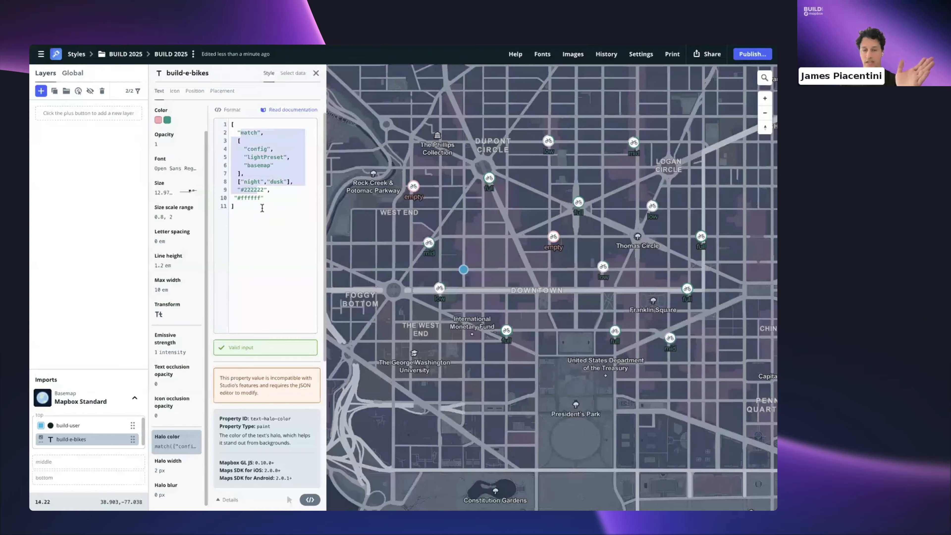
left_click(260, 221)
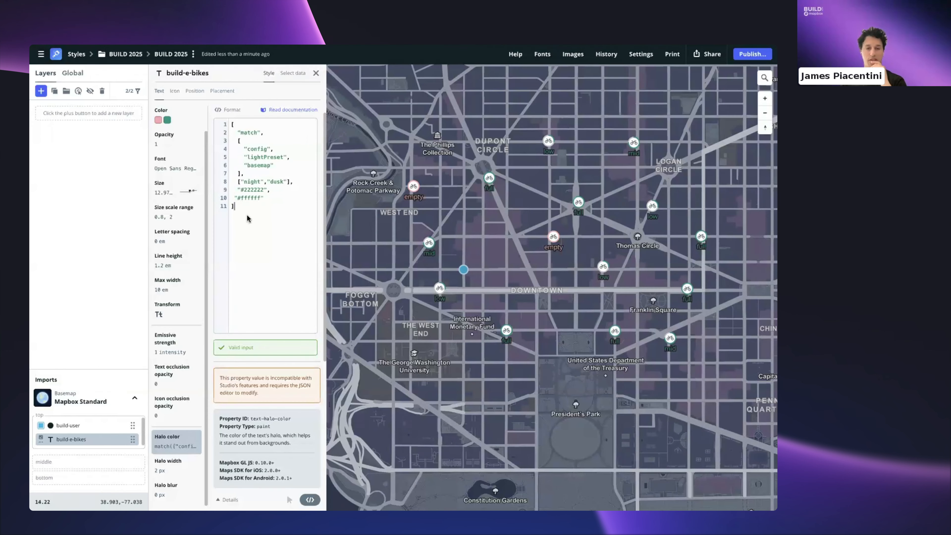
- Switch the Mapbox Standard light preset to Day to compare the e-bike label halos, and set it back to Night
left_click(315, 72)
left_click(90, 401)
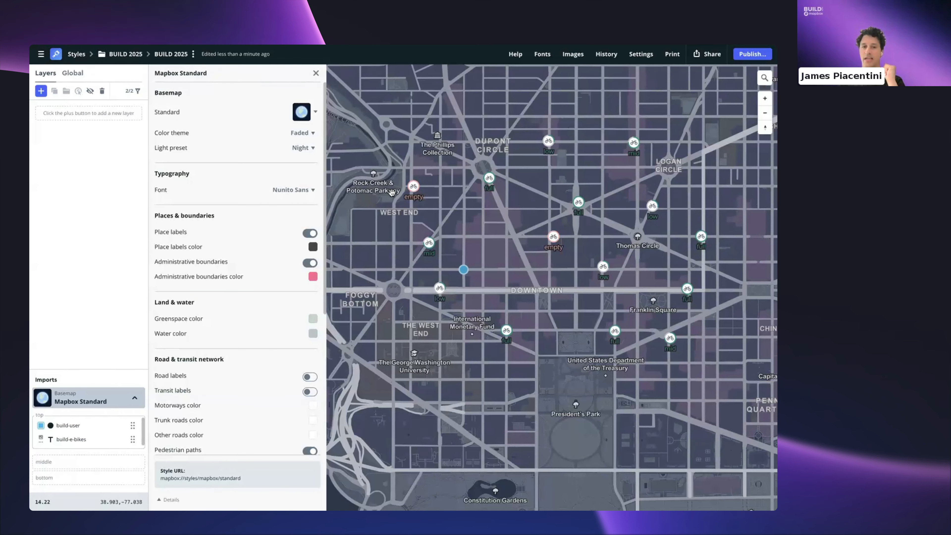
left_click(303, 147)
left_click(306, 124)
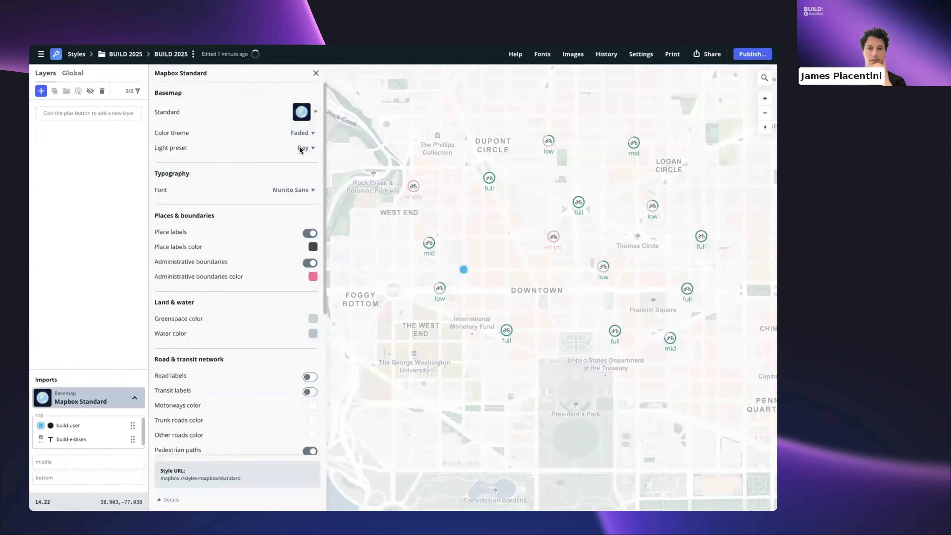
left_click(302, 148)
left_click(313, 173)
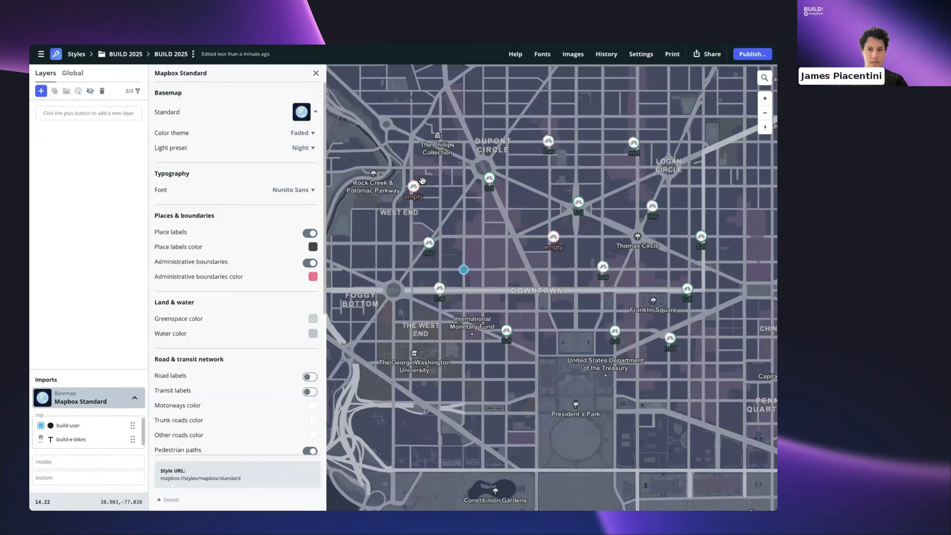
- Set the text emissive strength of the build-e-bikes layer to 1.2
left_click_drag(441, 187, 429, 180)
left_click(79, 439)
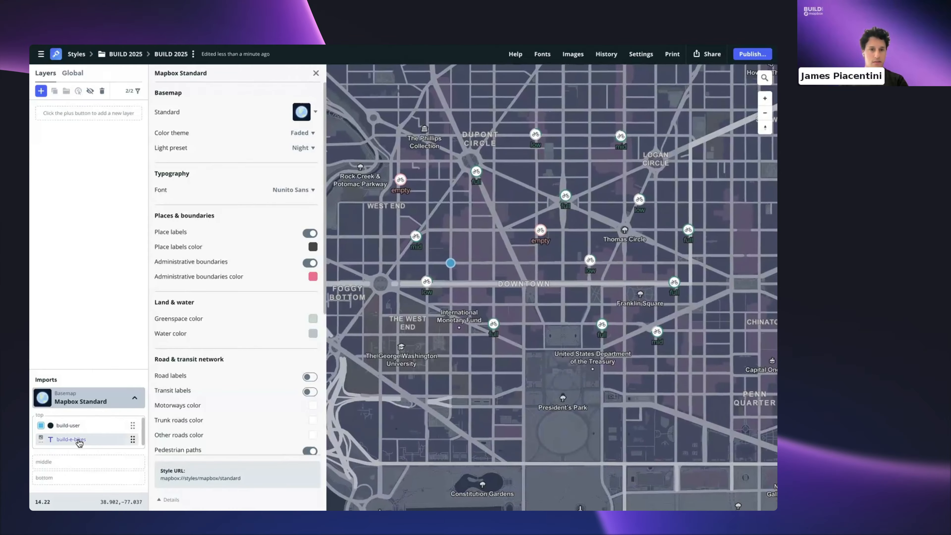
scroll(176, 333, "down", 2)
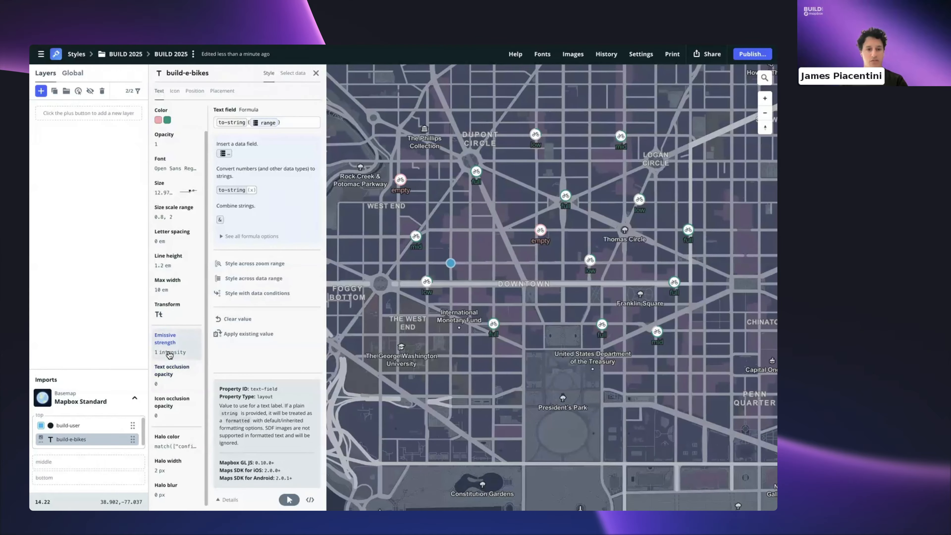
left_click(176, 346)
left_click(289, 122)
type(".2")
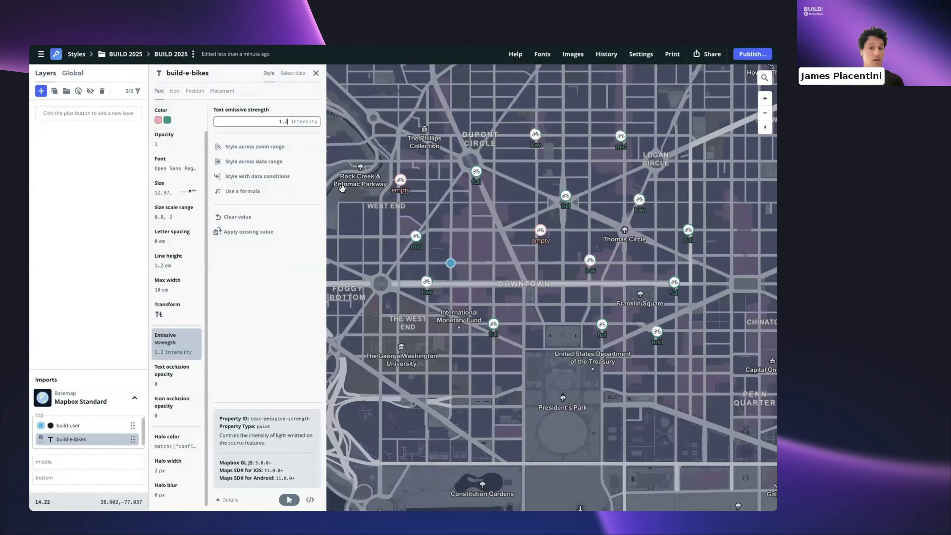
- Open the icon image conditions of the build-e-bikes layer and examine the style attributes of the range_num 1 icon
left_click(174, 93)
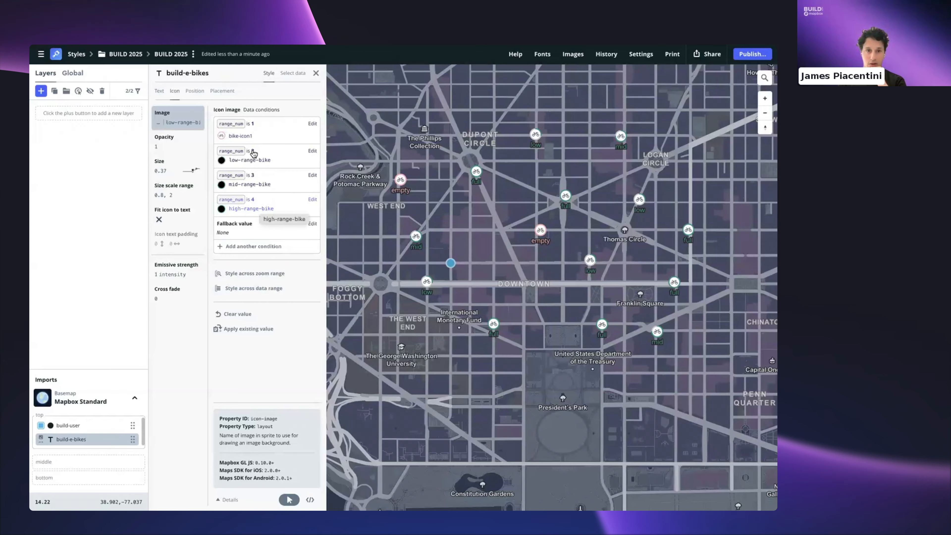
left_click(255, 137)
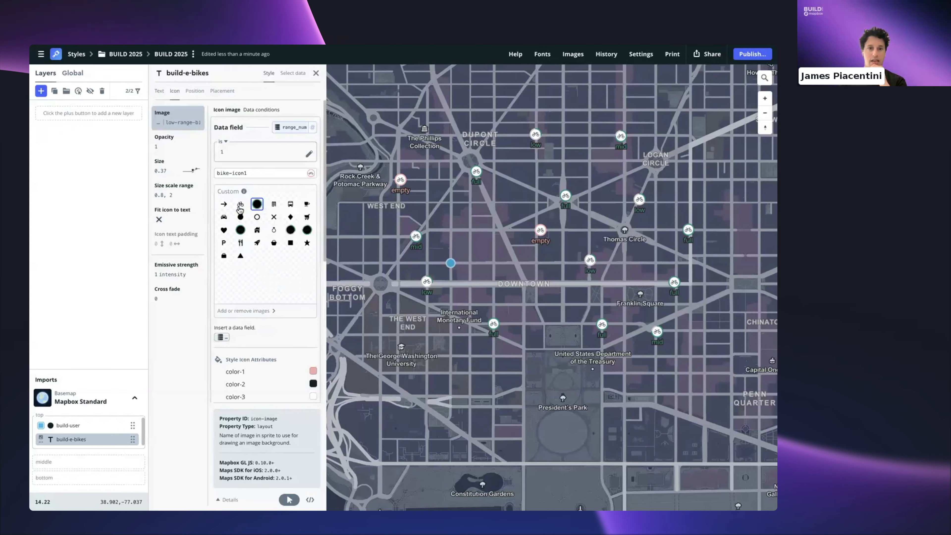
scroll(286, 302, "down", 2)
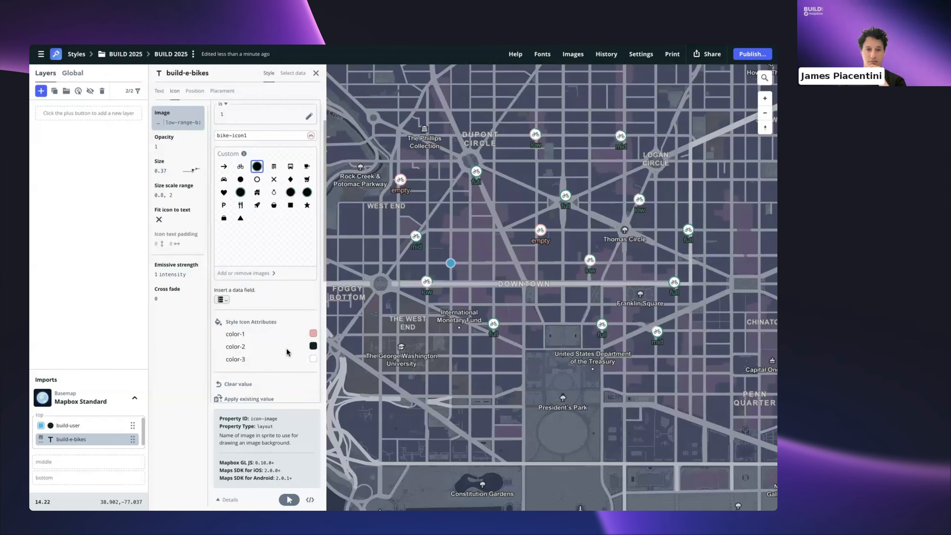
scroll(288, 351, "down", 2)
left_click(299, 371)
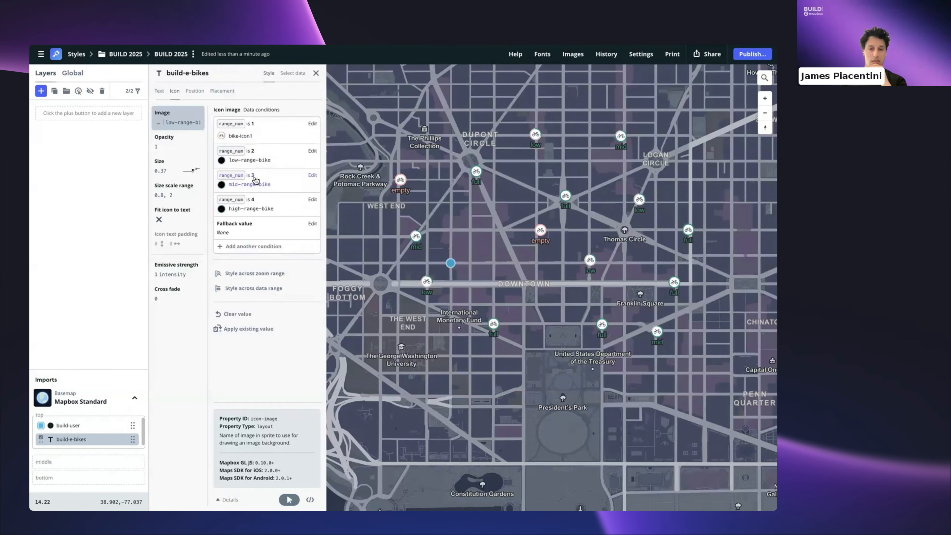
scroll(407, 239, "up", 3)
left_click_drag(406, 239, 388, 247)
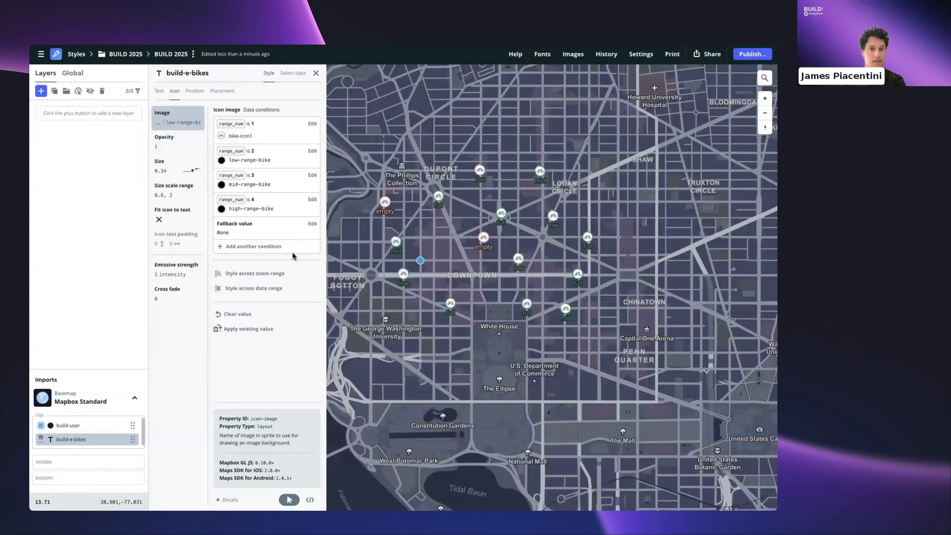
- Reopen the range_num 1 condition and compare bike-icon1's color attributes with the empty e-bike markers on the map
left_click(272, 135)
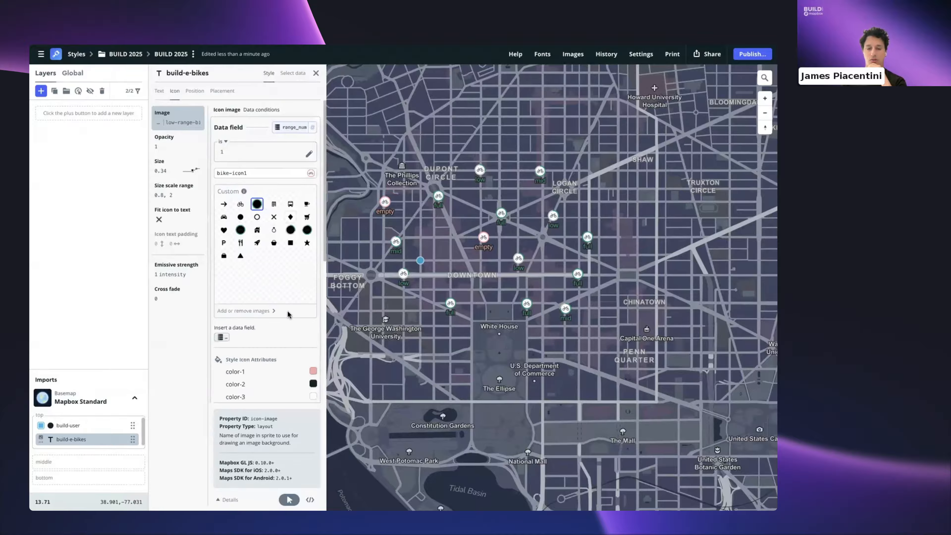
scroll(279, 314, "down", 1)
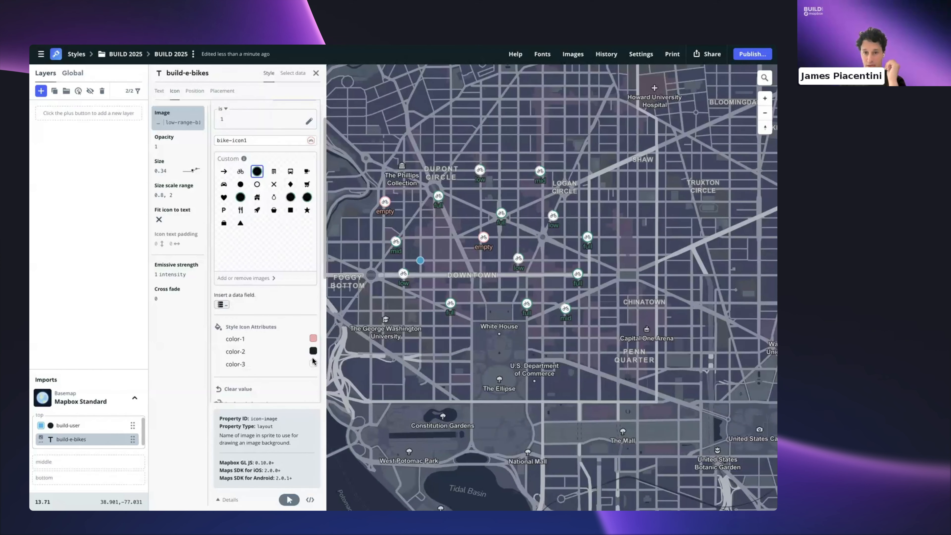
scroll(285, 242, "up", 1)
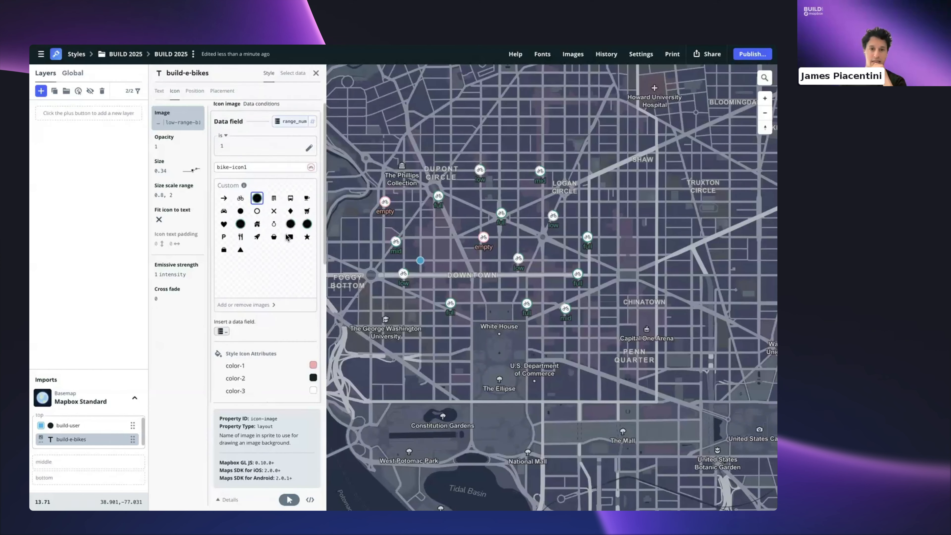
scroll(264, 272, "down", 2)
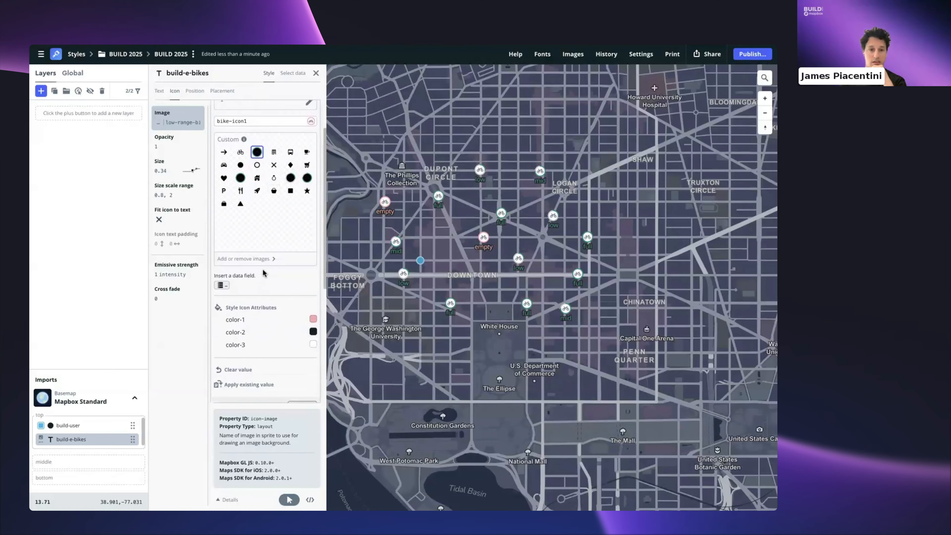
scroll(263, 273, "up", 2)
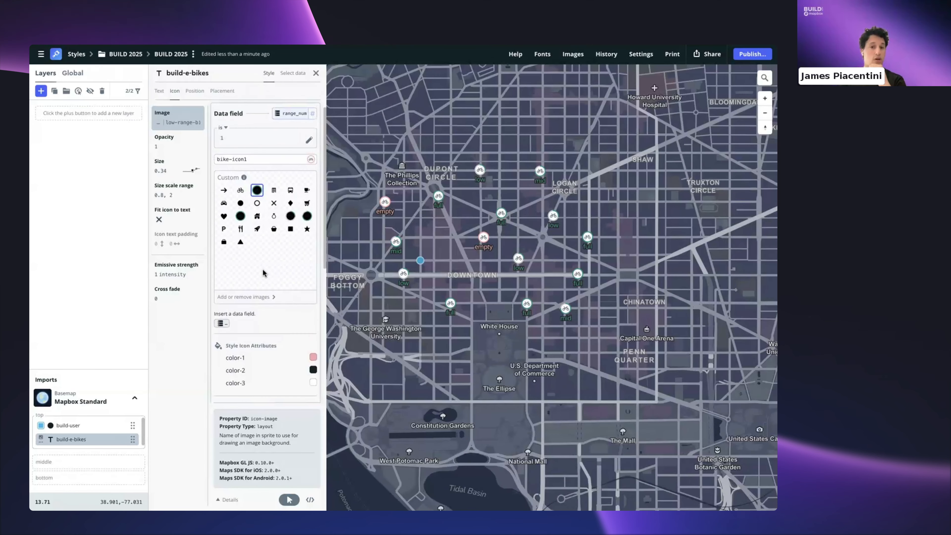
left_click_drag(411, 221, 415, 243)
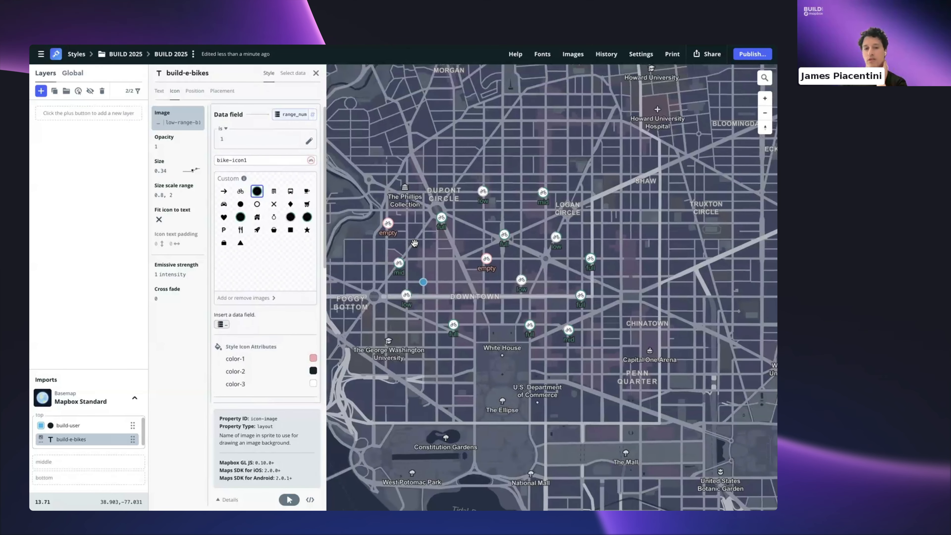
scroll(414, 243, "up", 1)
scroll(414, 244, "up", 2)
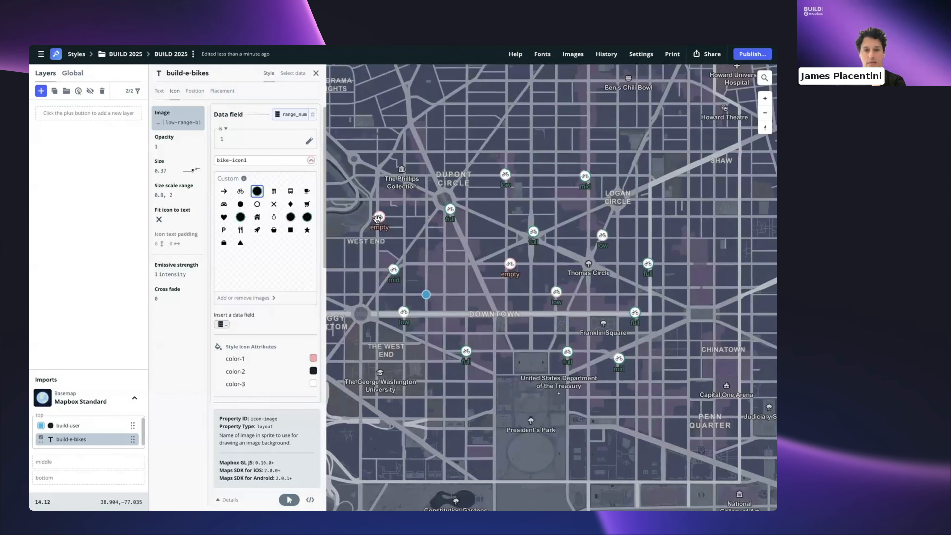
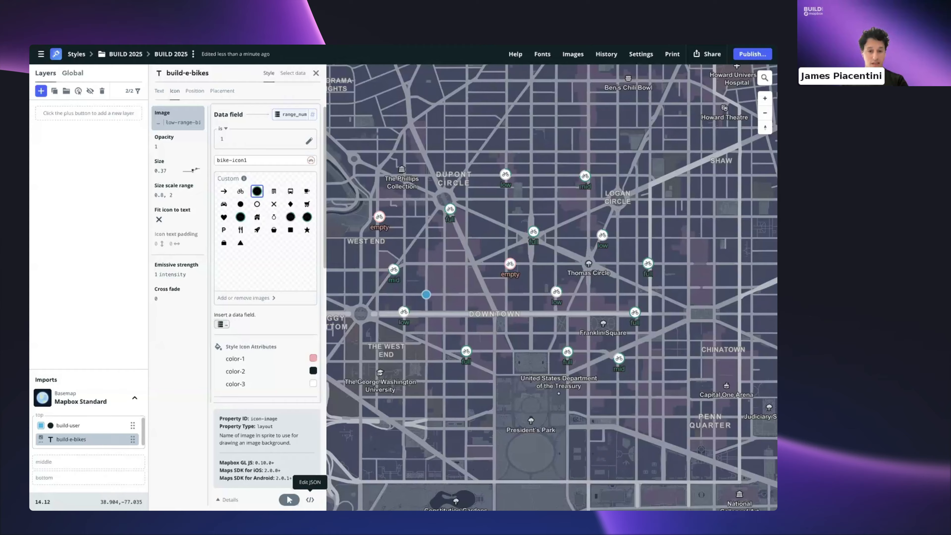
- Show the icon image as JSON and enclose the whole range_num match expression in an outer pair of square brackets
left_click(310, 499)
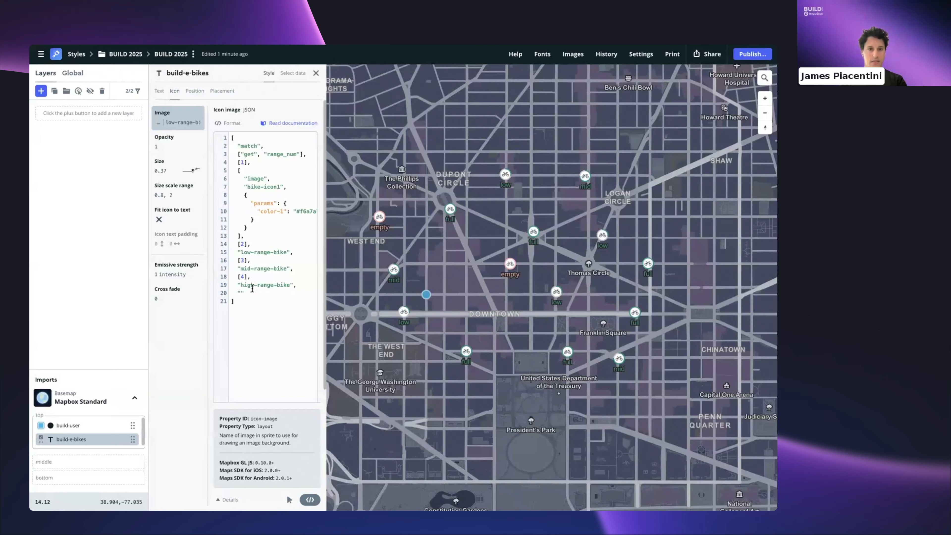
left_click(231, 137)
key("Return")
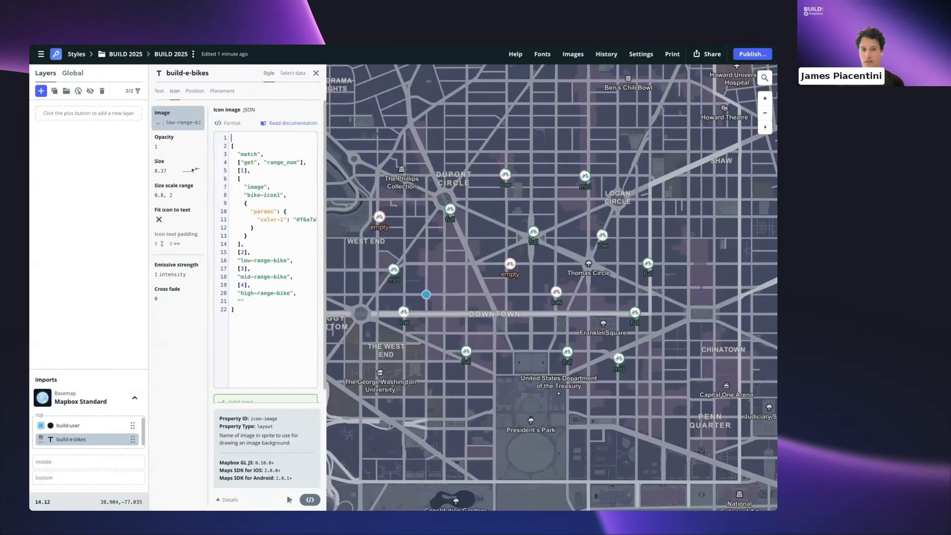
type("[")
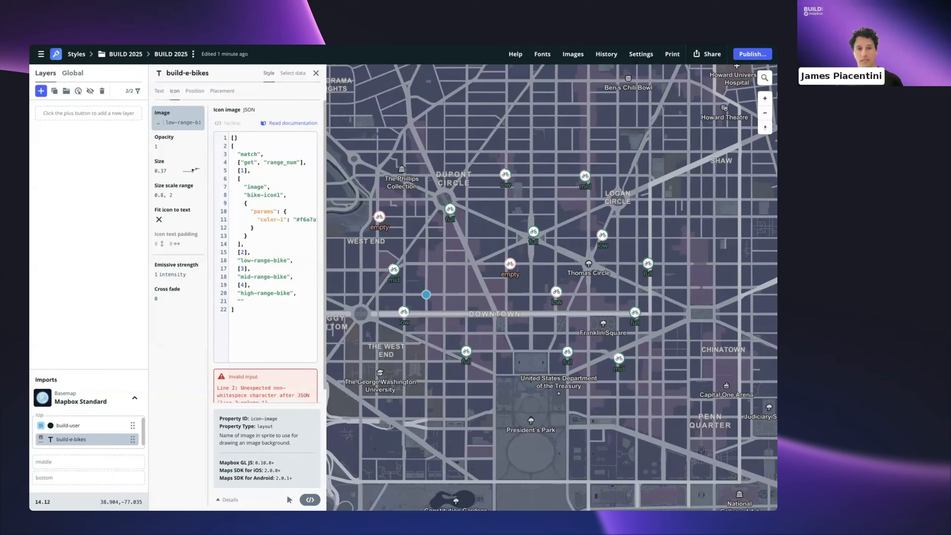
key("Delete")
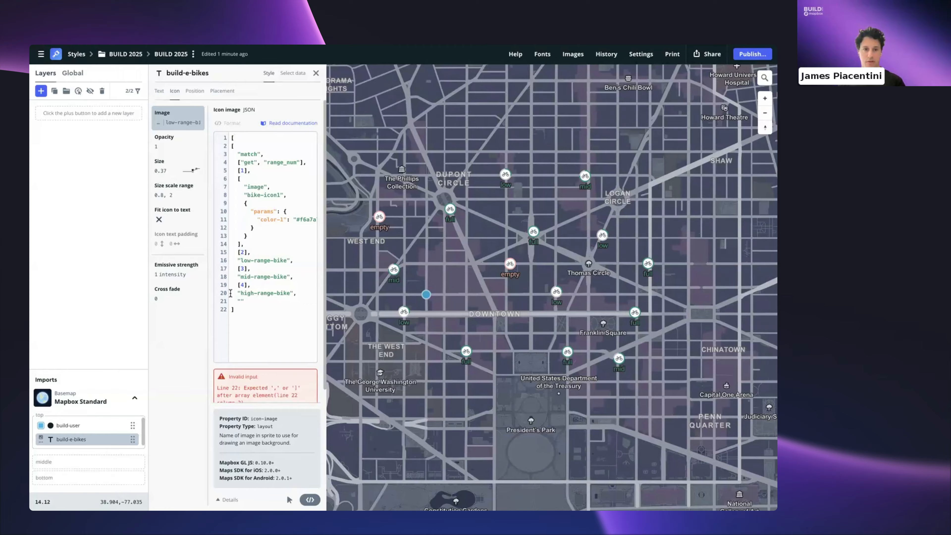
key("Return")
type("]")
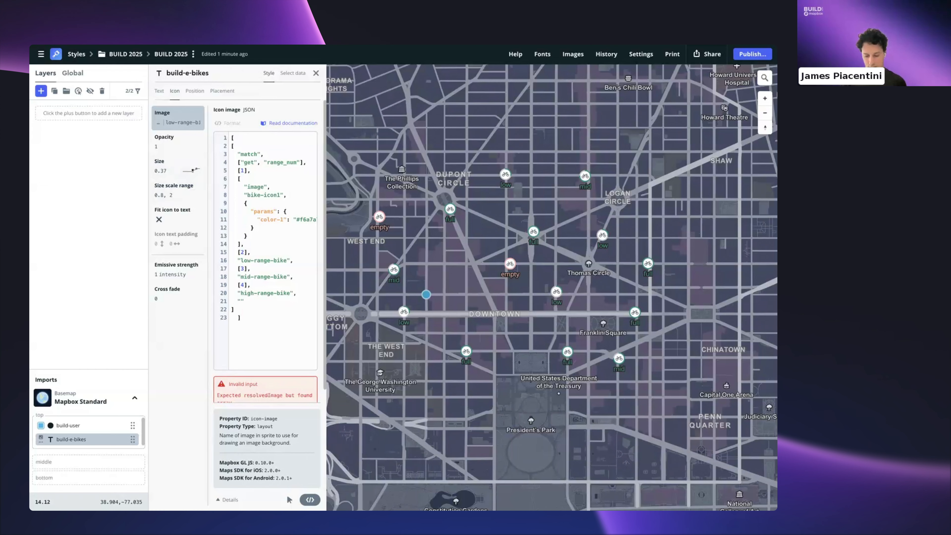
- Insert "match" as the operator of the outer array, followed by a comma
key("Return")
type("\"\"")
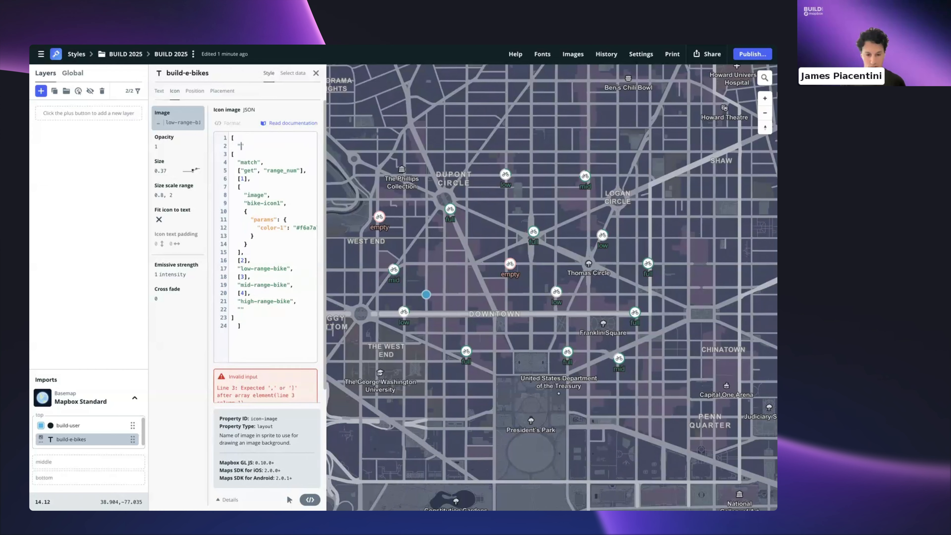
type("match\",")
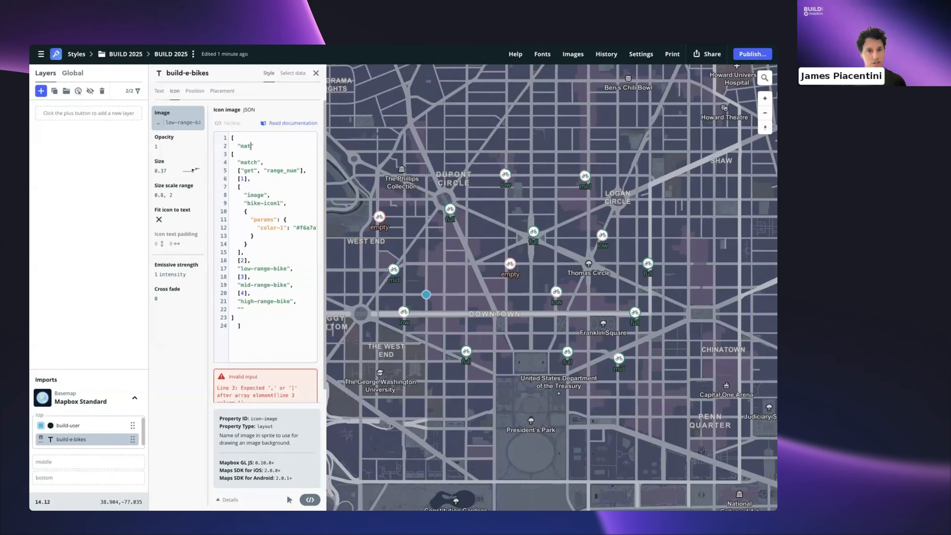
- Add a nested array containing "config", "lightPreset" and "basemap" as the outer match input, followed by a comma
key("Return")
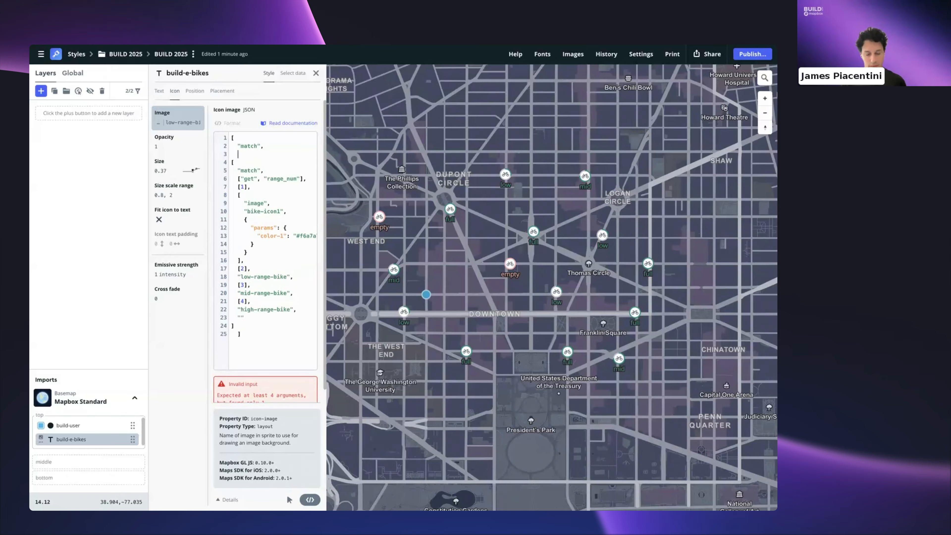
type("[")
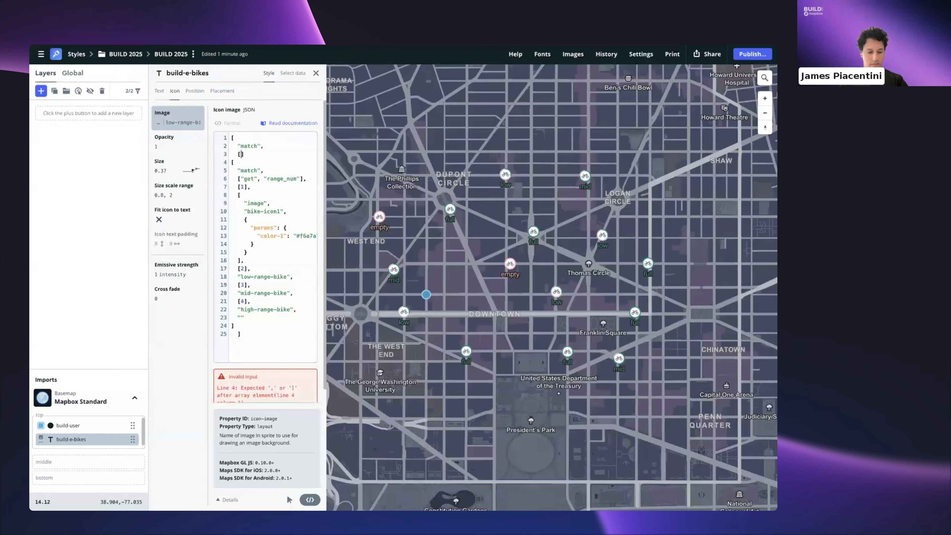
key("Return")
type("\"")
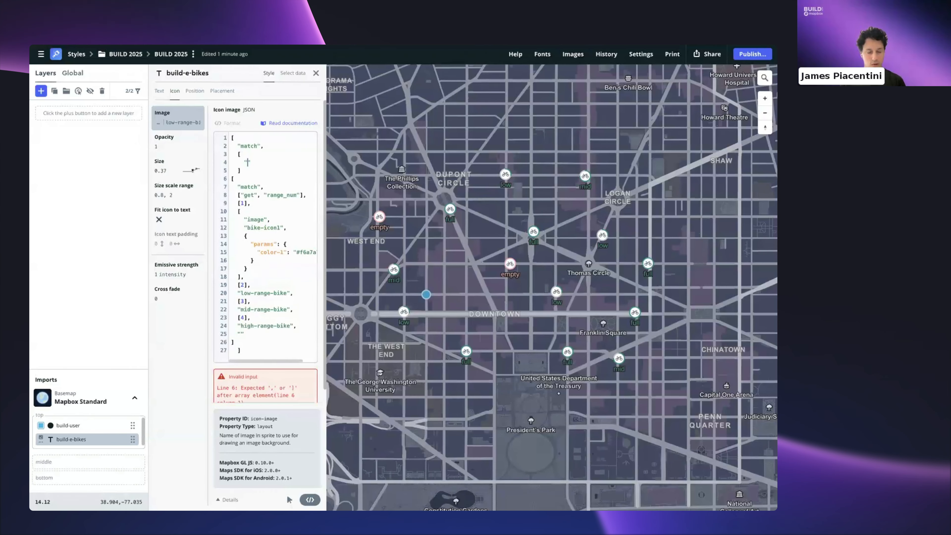
type("config\",")
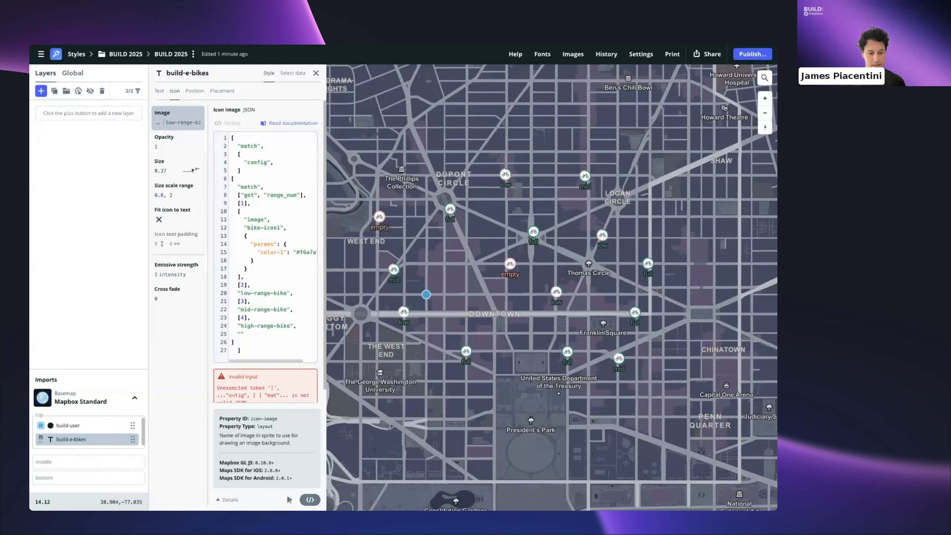
key("Return")
type("\"lightPres")
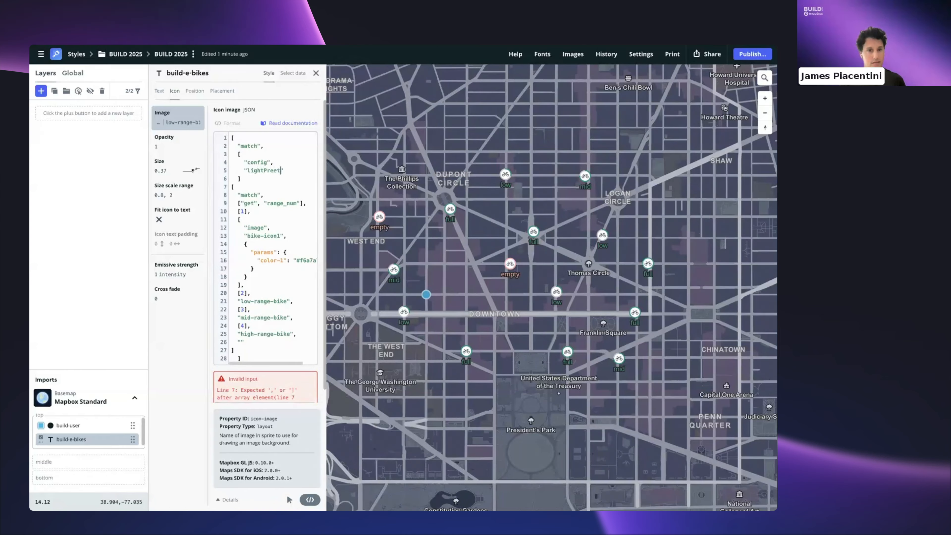
type("et\",")
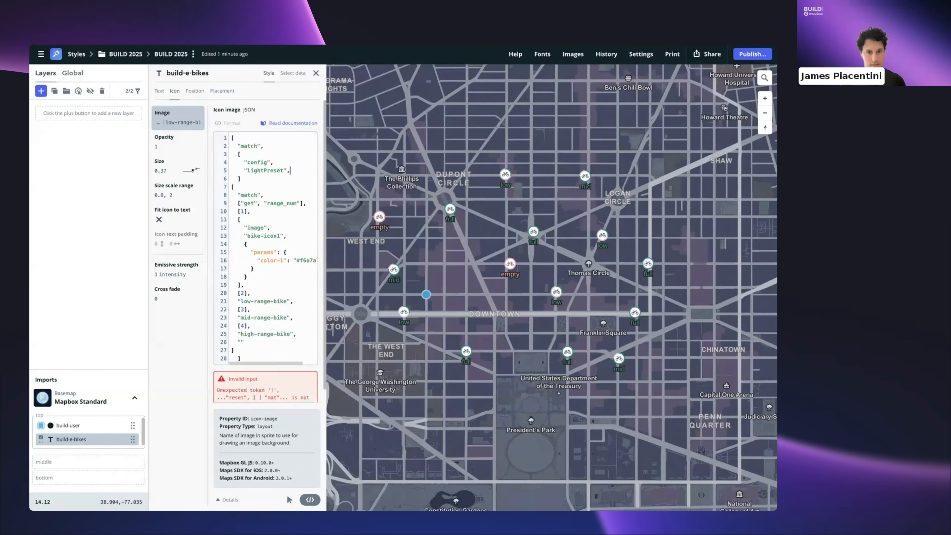
key("Return")
type("\"")
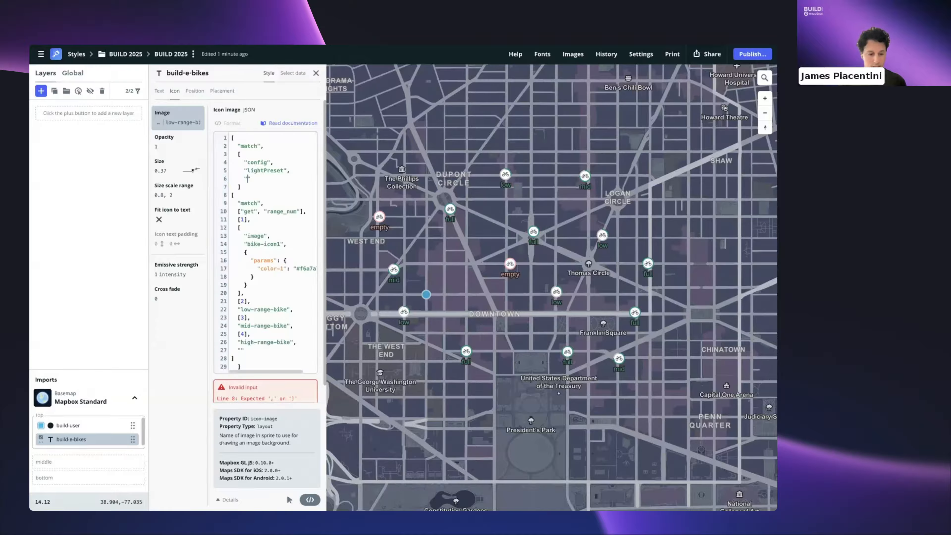
type("basema")
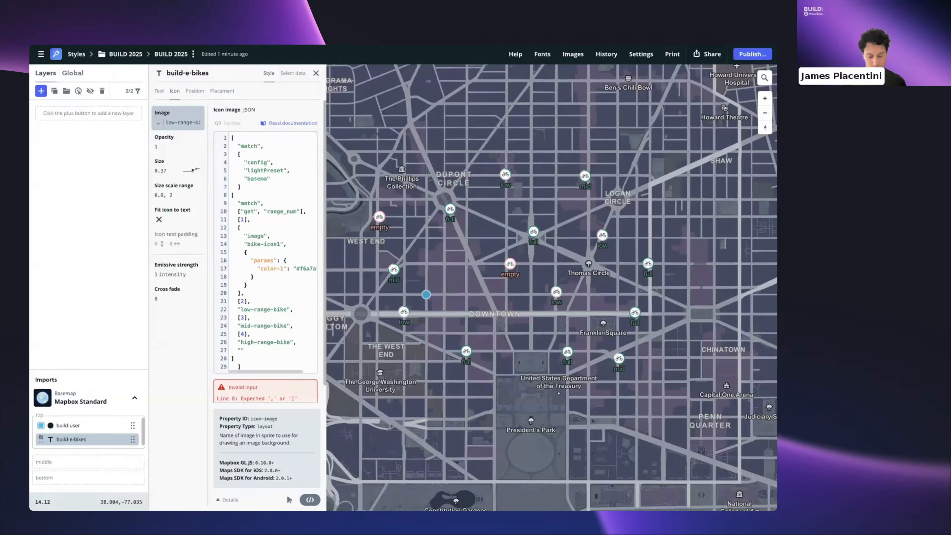
type("p")
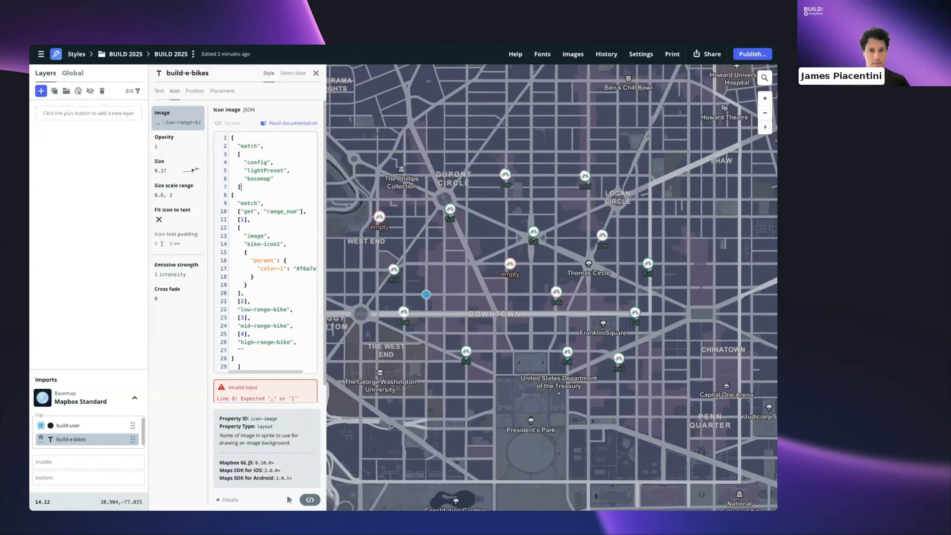
key("Down")
type(",")
- Add the match label ["night","dusk"] with a trailing comma in front of the existing range_num match expression
key("Return")
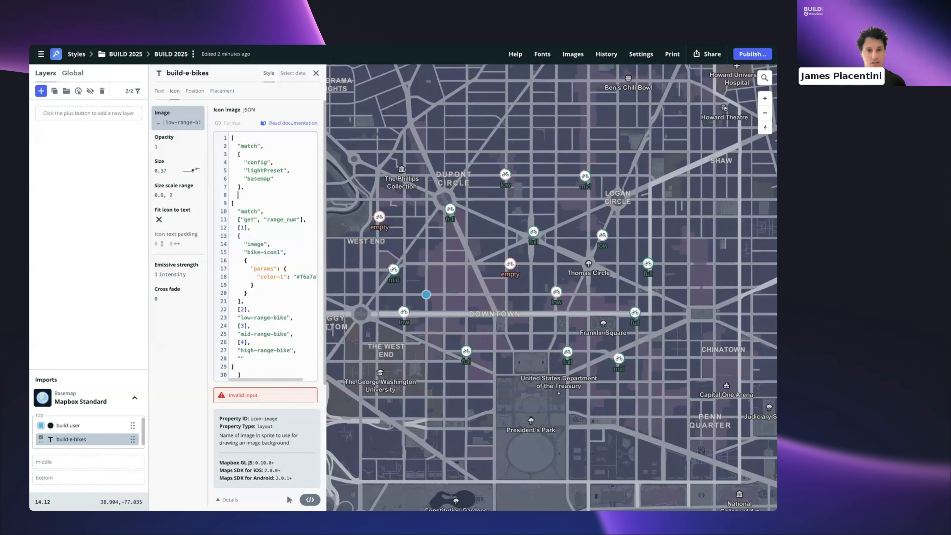
type("[\"\"]")
type("night")
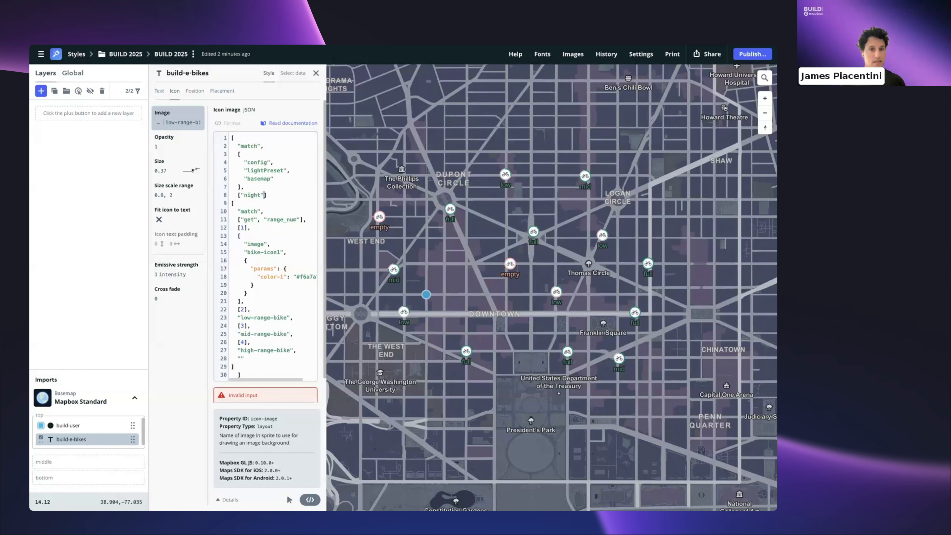
type("\",\"dusk\"")
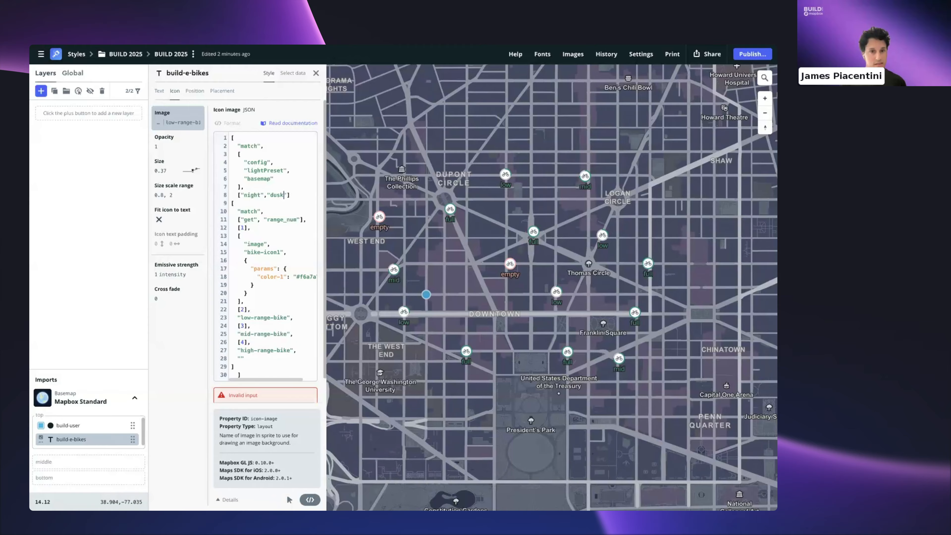
type(",")
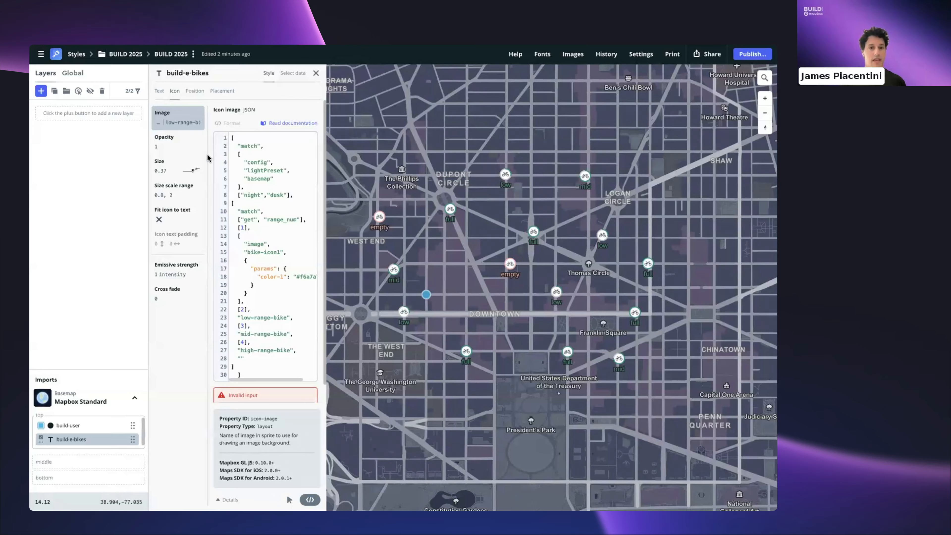
- Review the night and dusk branch of the icon image expression and put a comma after the nested range_num match expression
scroll(270, 267, "down", 1)
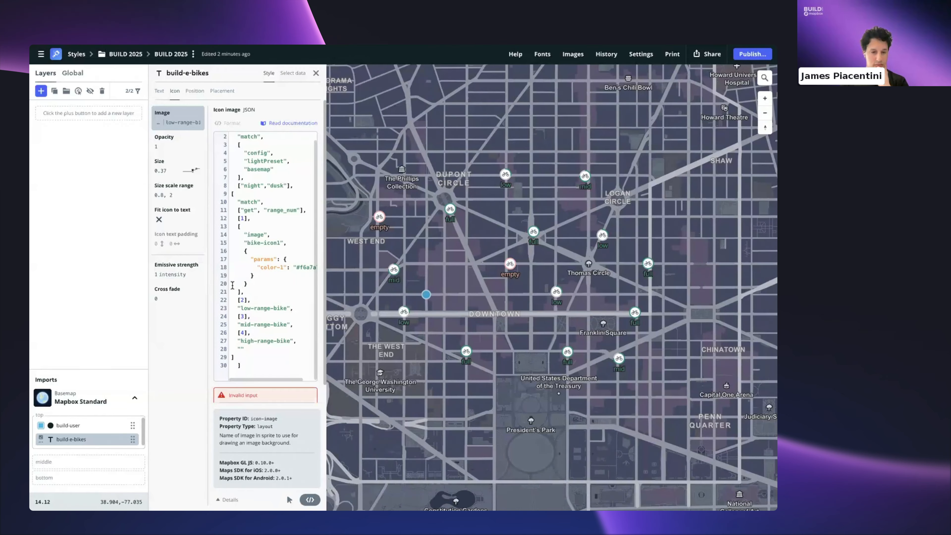
scroll(245, 304, "up", 1)
scroll(247, 265, "left", 1)
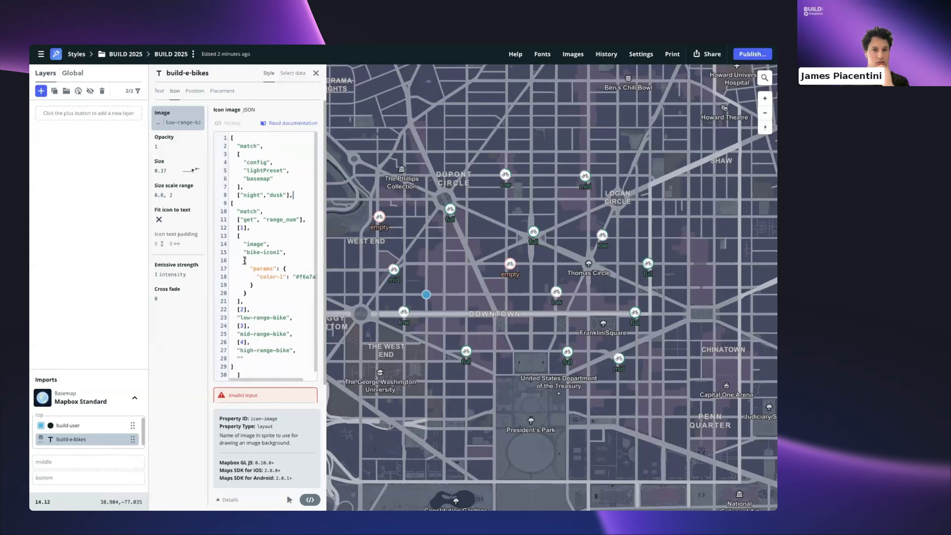
left_click_drag(231, 139, 293, 190)
left_click(293, 190)
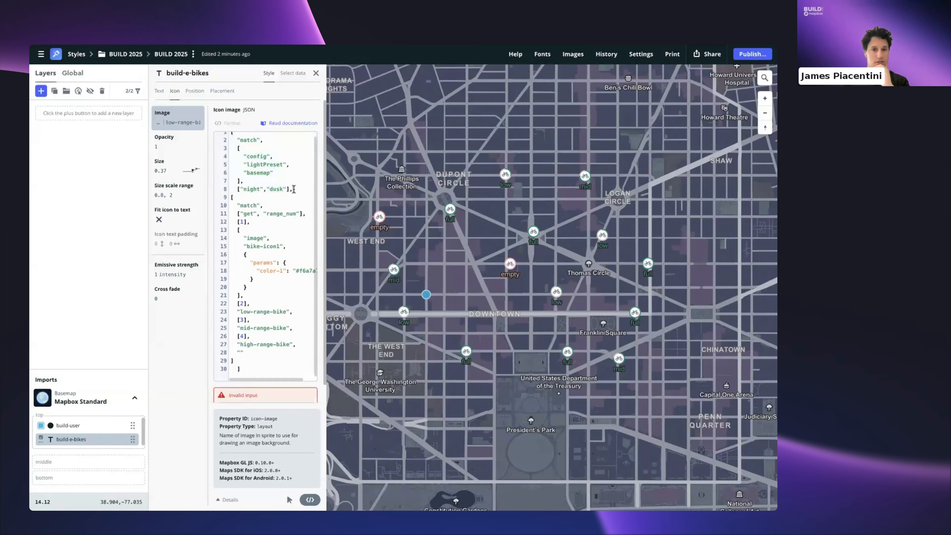
left_click_drag(233, 201, 271, 348)
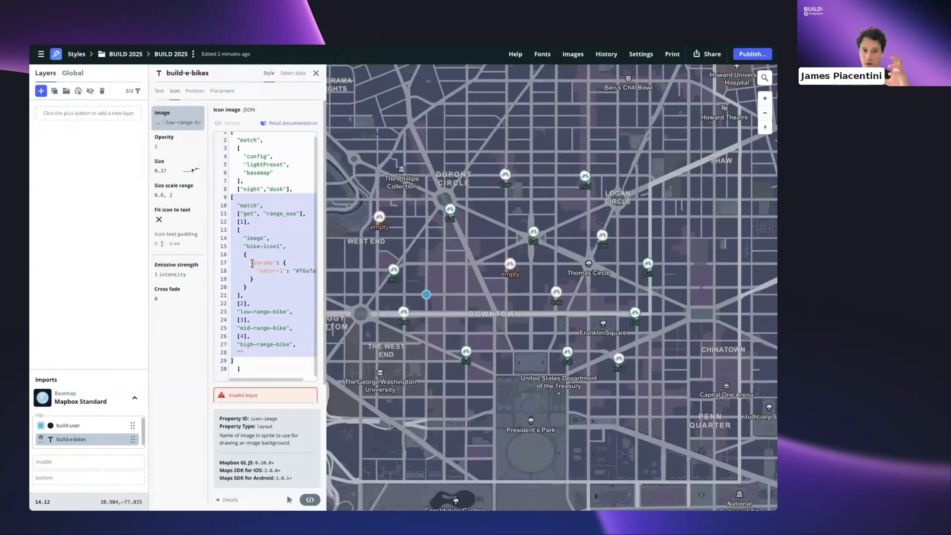
left_click(241, 359)
type(",")
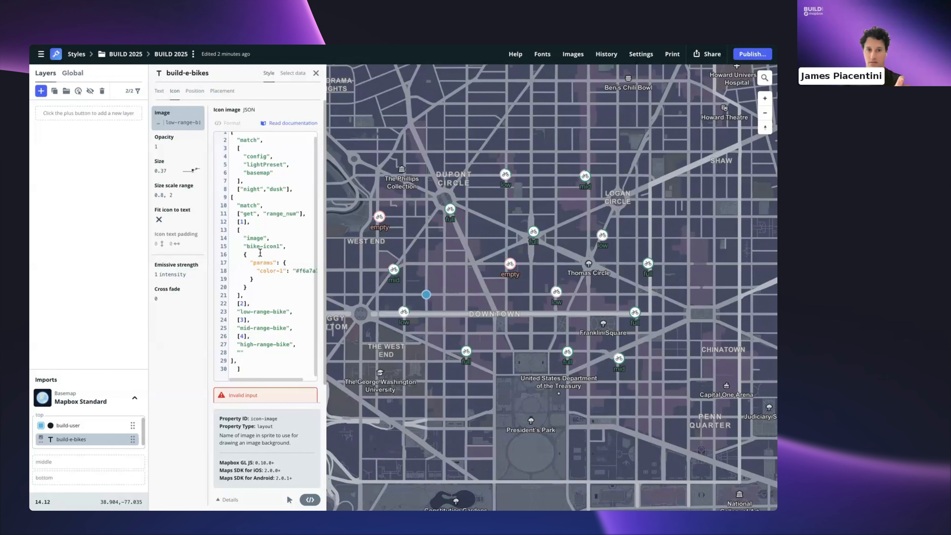
- Examine the params block that sets color-1 for bike-icon1 in the nested match expression
scroll(288, 234, "up", 1)
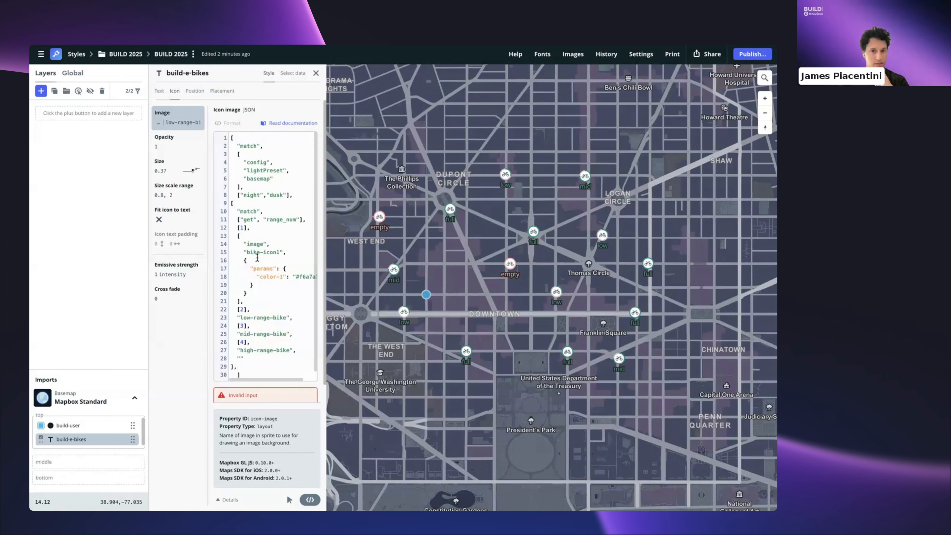
left_click_drag(240, 260, 296, 283)
scroll(296, 284, "left", 1)
left_click(244, 259)
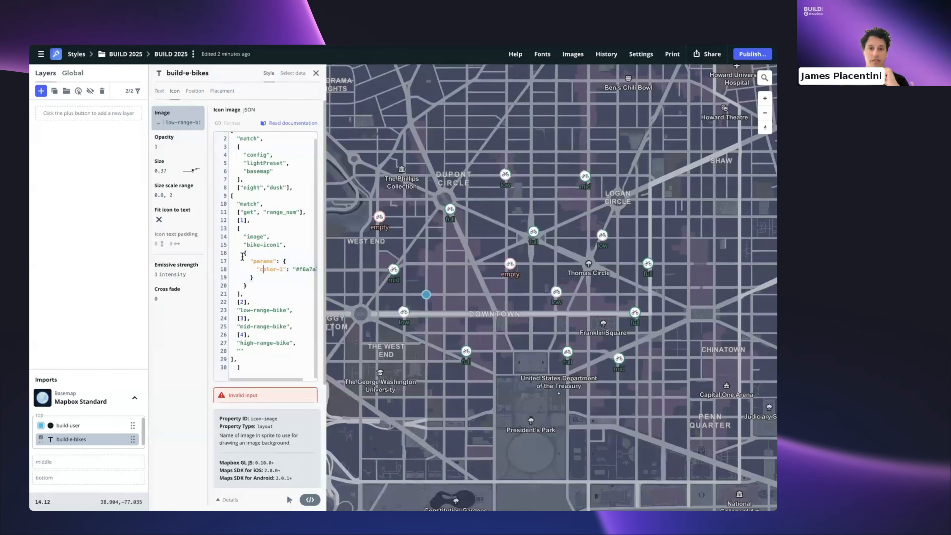
left_click_drag(244, 255, 298, 275)
scroll(299, 274, "right", 1)
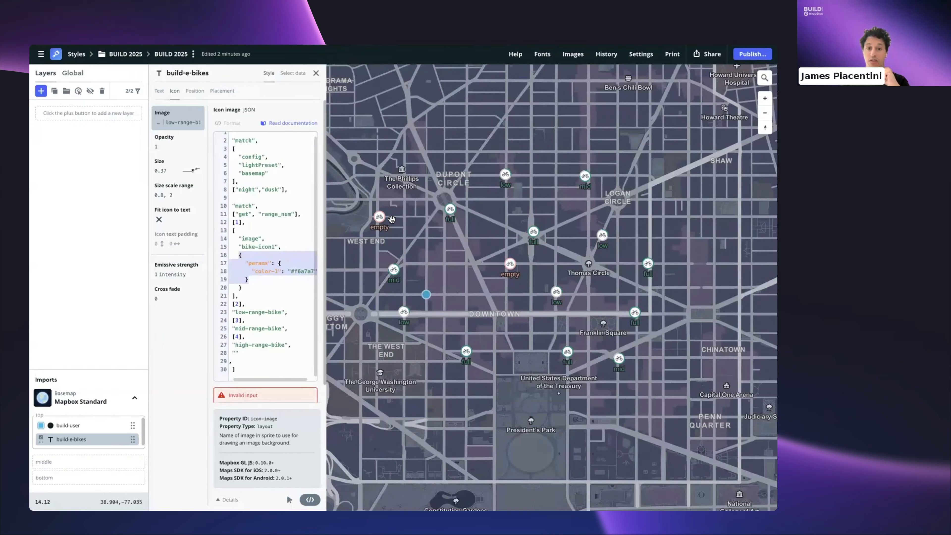
left_click(261, 265)
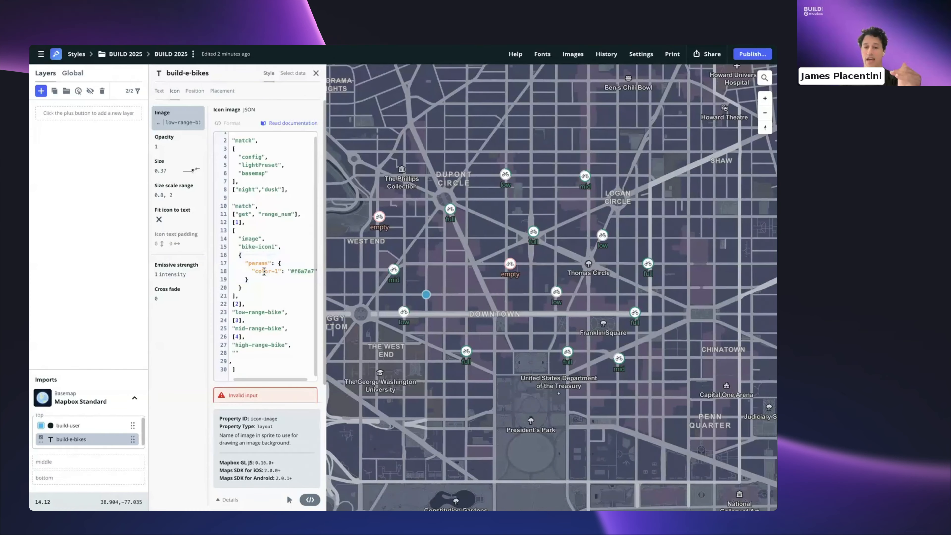
- Change the inner "match" operator on range_num to "step" in the build-e-bikes icon image JSON
scroll(262, 265, "left", 1)
scroll(262, 265, "up", 1)
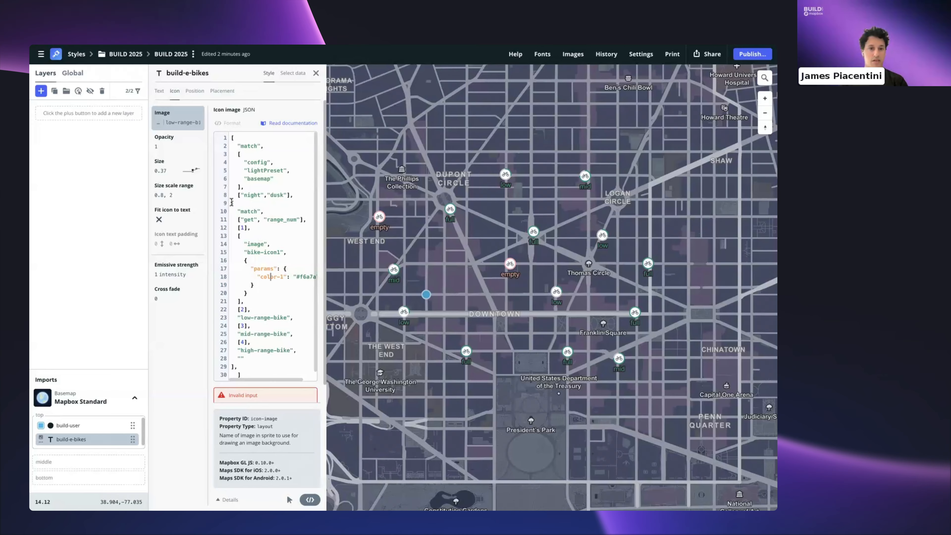
left_click_drag(231, 203, 258, 359)
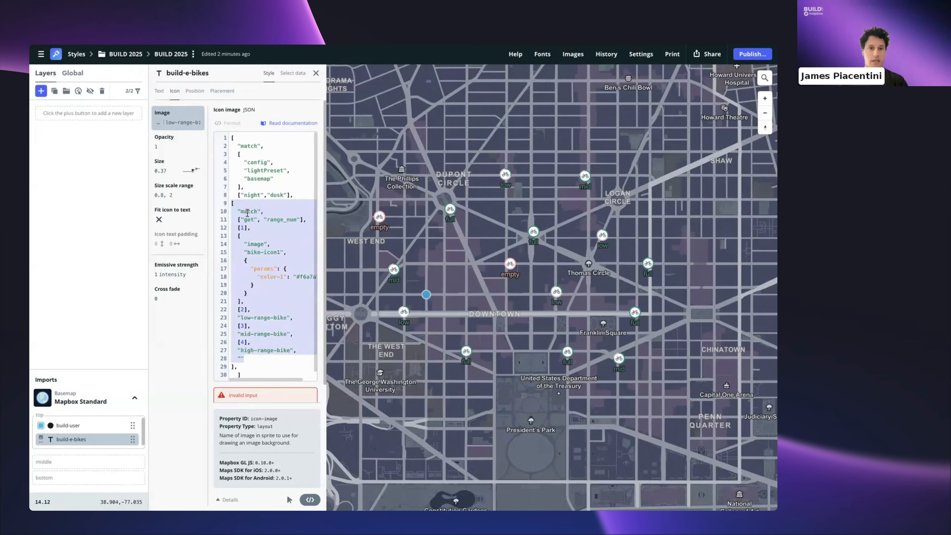
double_click(249, 211)
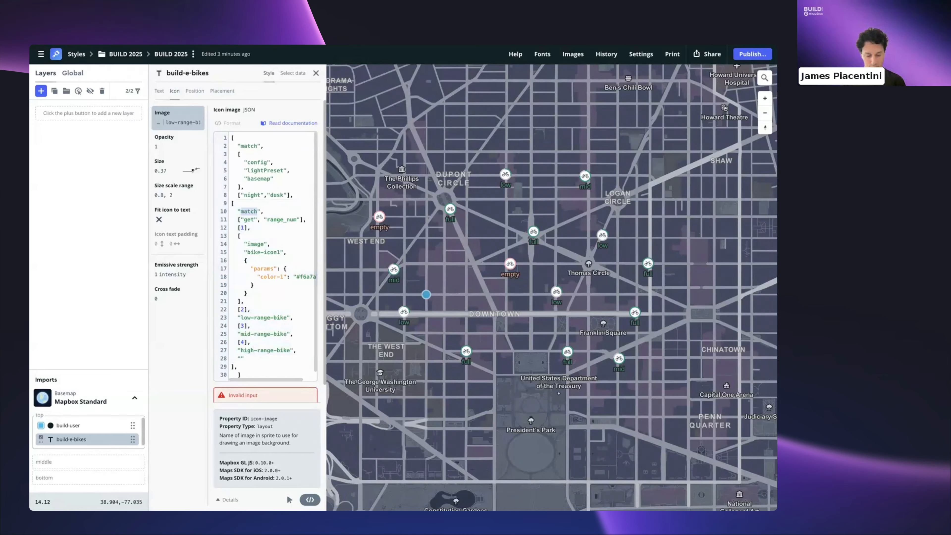
type("step")
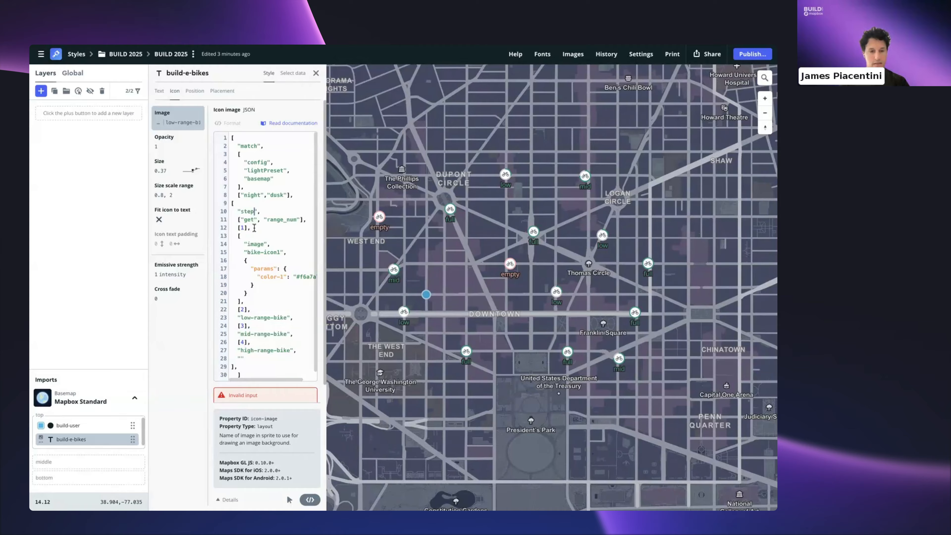
- Delete the [1] label line below the range_num getter so the bike-icon1 image becomes the step's base output
left_click(254, 227)
key("BackSpace")
key("BackSpace")
key("BackSpace")
key("BackSpace")
key("BackSpace")
key("BackSpace")
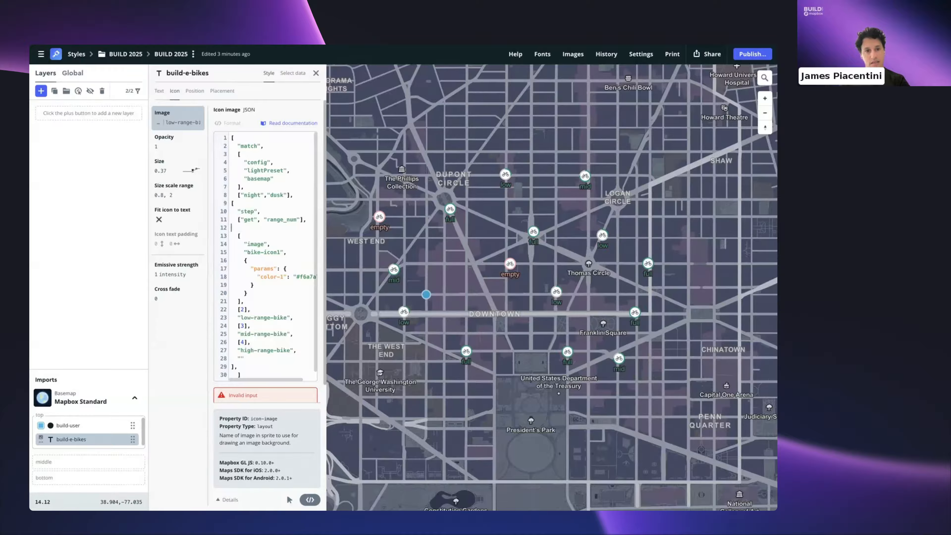
key("BackSpace")
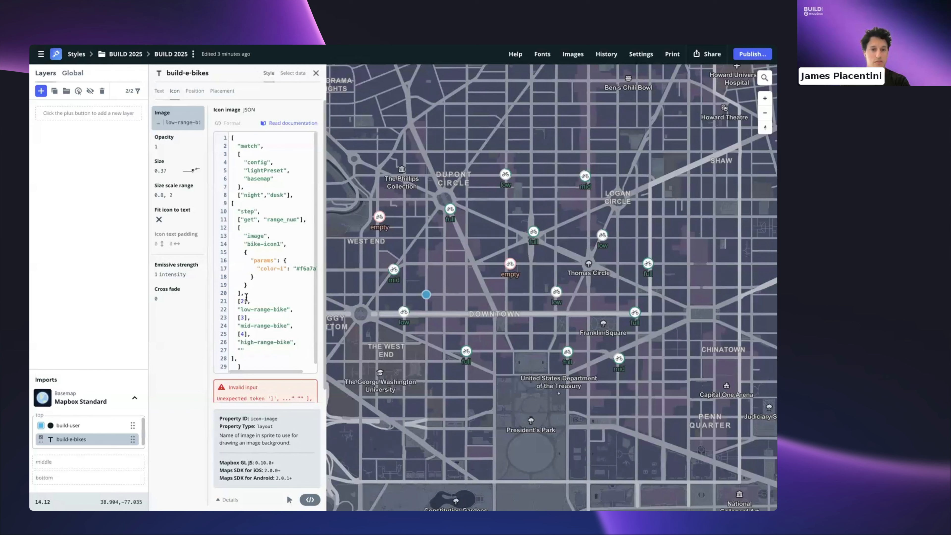
- Remove the square brackets around 2, 3 and 4 so they are plain stop values in the step expression
left_click(247, 300)
key("BackSpace")
left_click(240, 301)
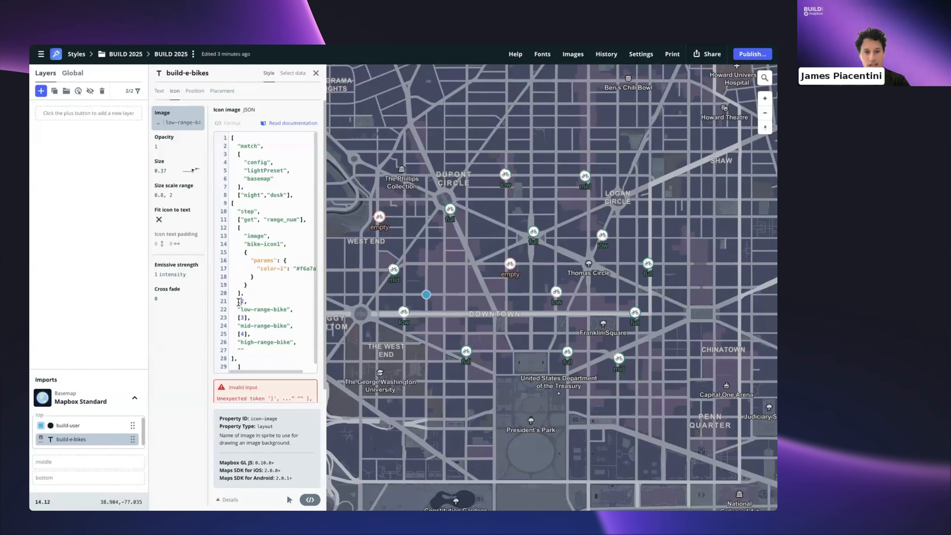
key("BackSpace")
left_click(247, 317)
key("BackSpace")
left_click(240, 318)
key("BackSpace")
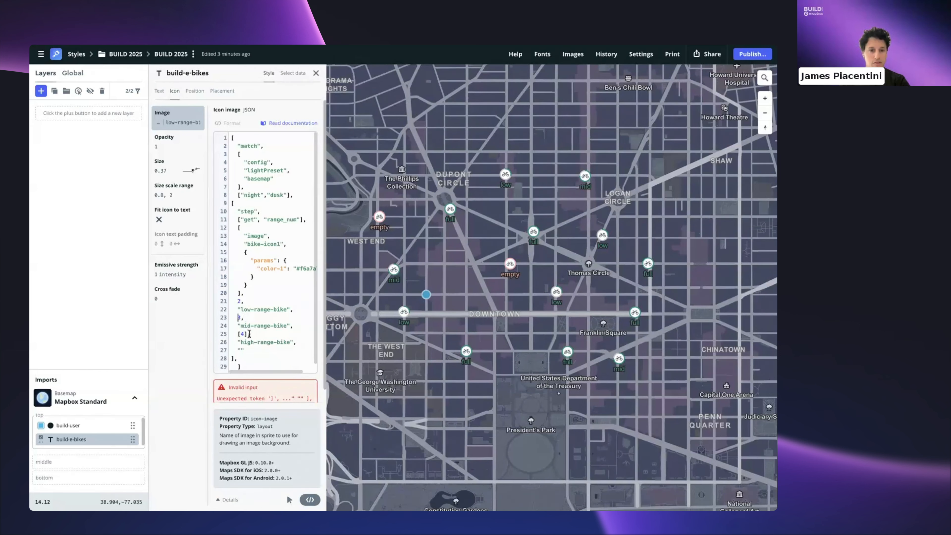
left_click(247, 333)
key("BackSpace")
left_click(240, 334)
key("BackSpace")
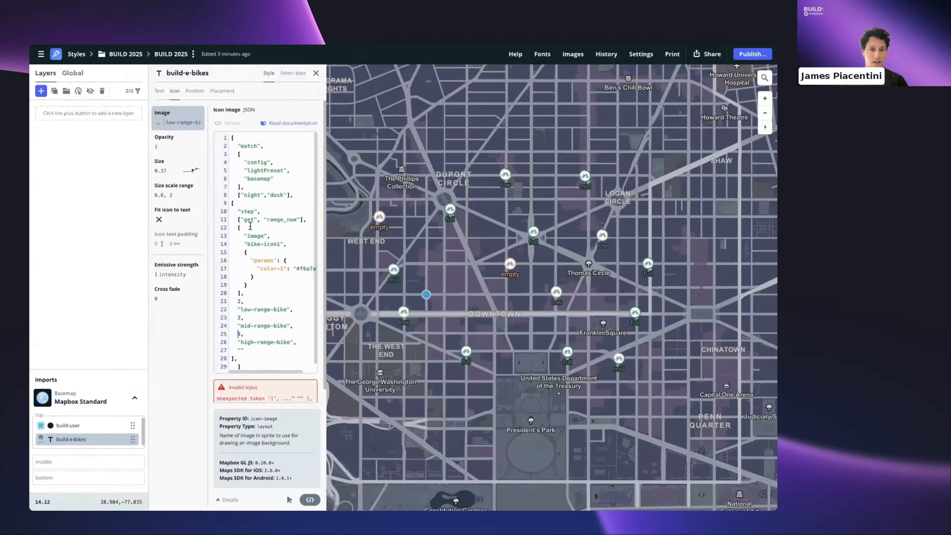
- Delete the empty-string fallback and its line after "high-range-bike" in the step expression
scroll(248, 337, "down", 1)
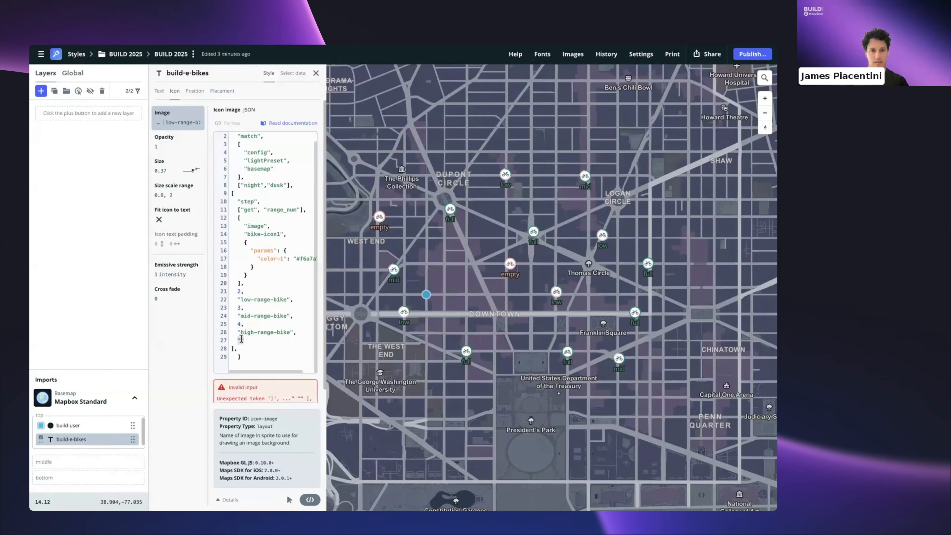
left_click_drag(244, 340, 237, 338)
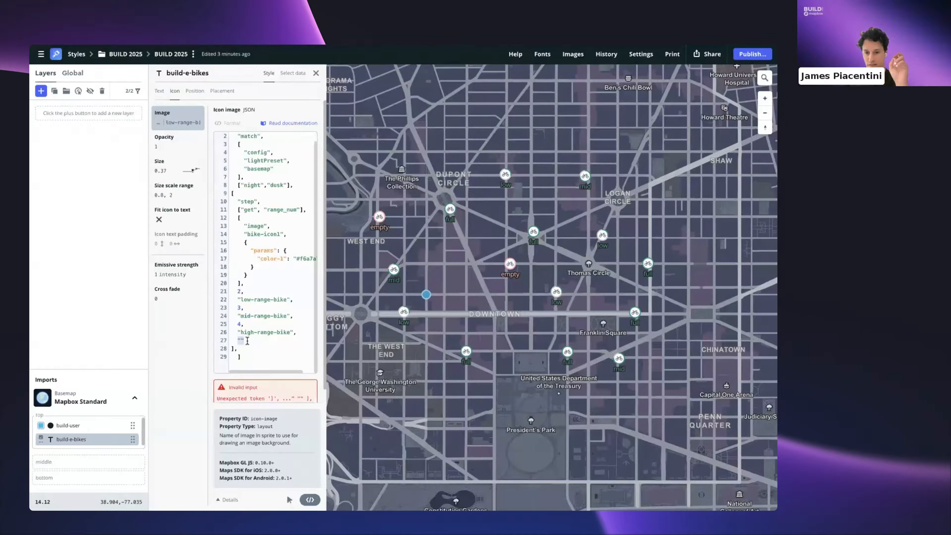
key("BackSpace")
key("BackSpace")
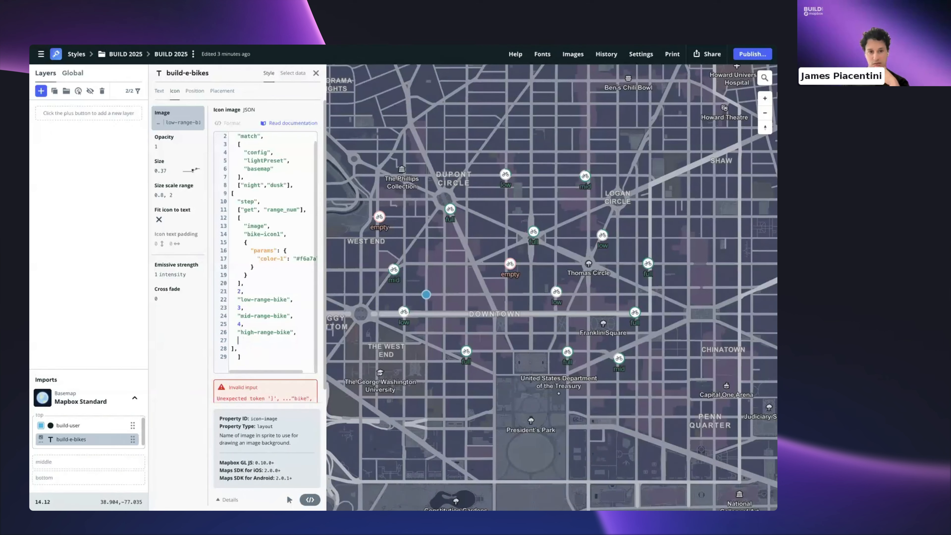
key("BackSpace")
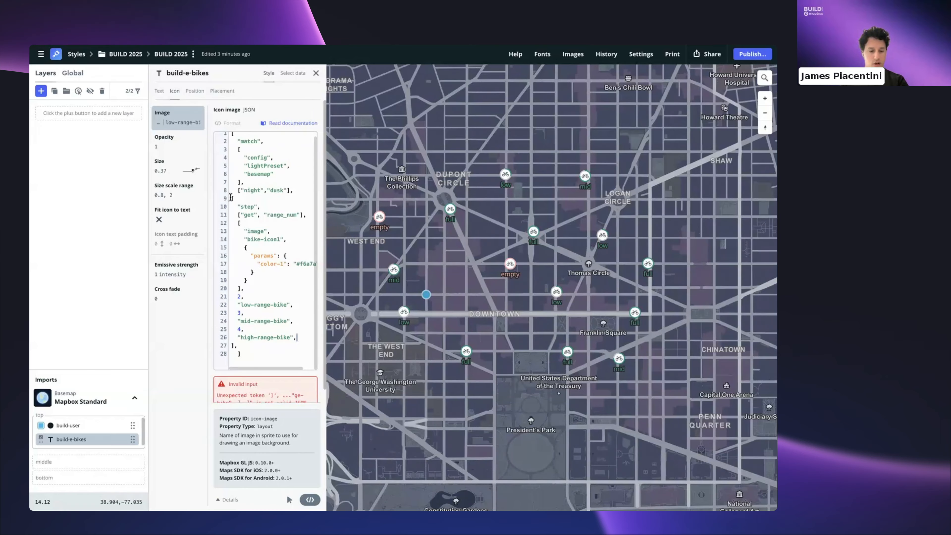
- Duplicate the whole range_num step expression directly below itself as the fallback of the lightPreset match
left_click_drag(231, 198, 235, 346)
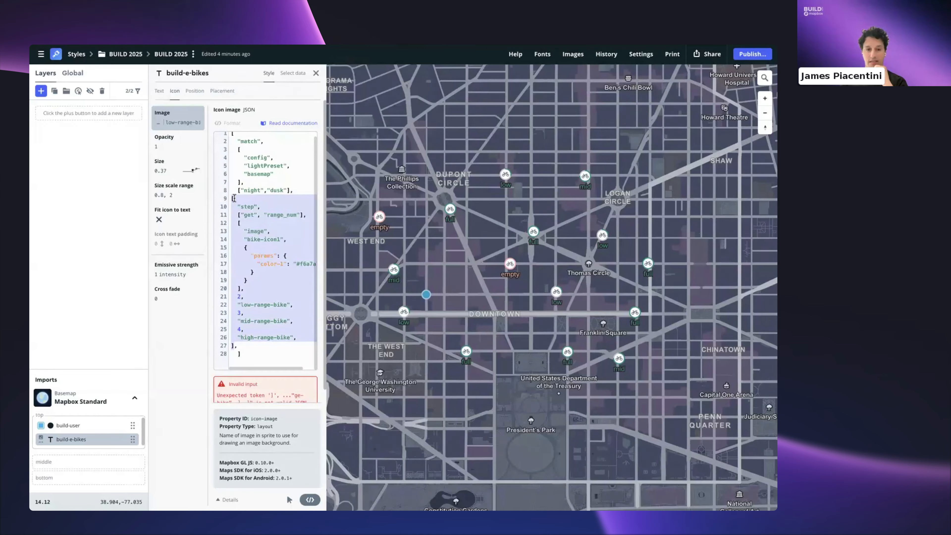
left_click(238, 345)
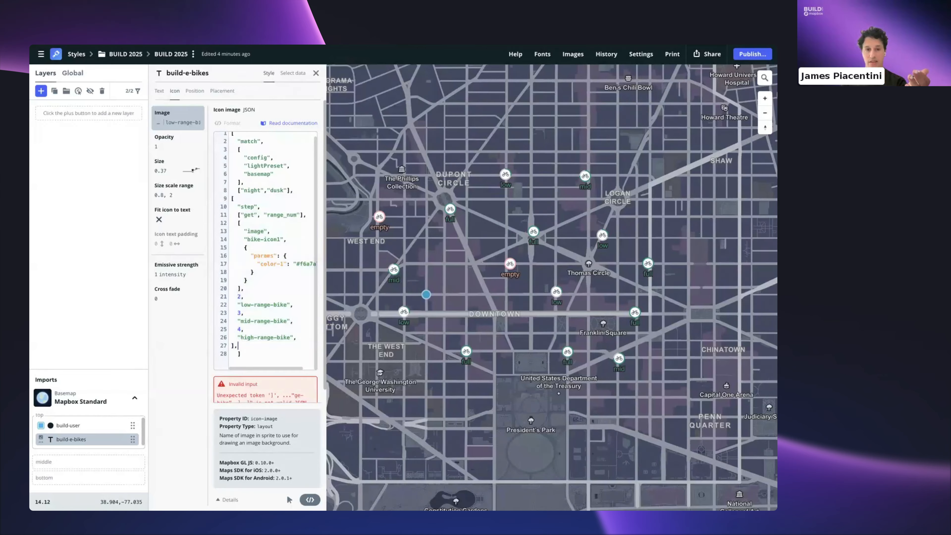
key("Return")
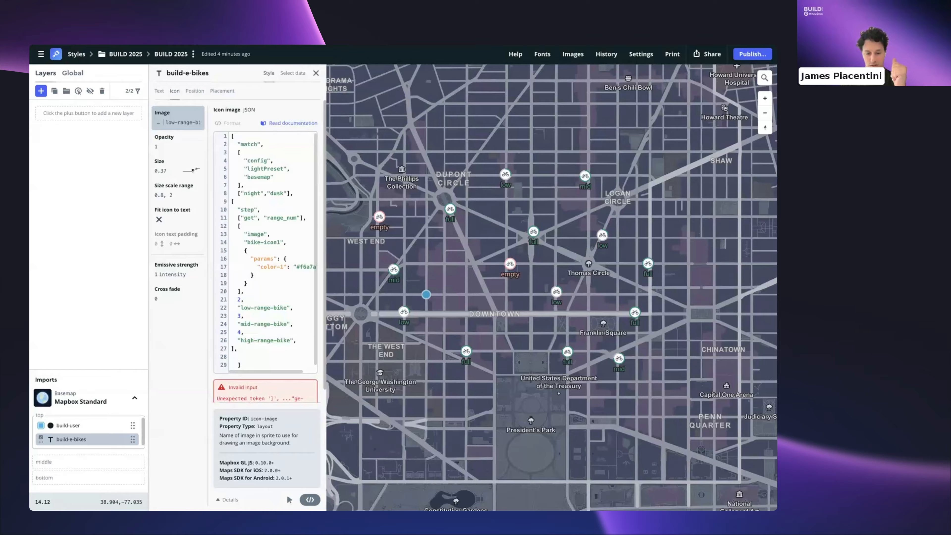
key("ctrl+v")
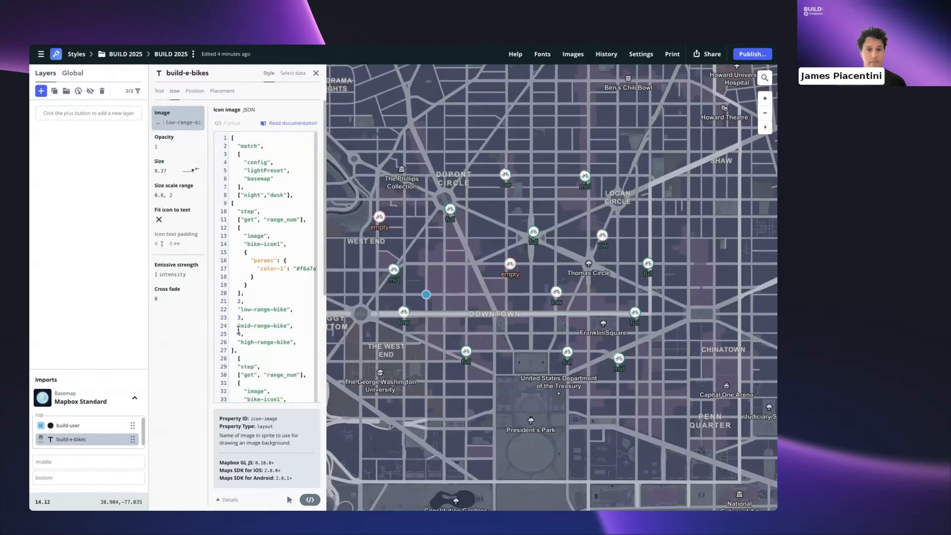
- Compare the night/dusk step expression with its pasted fallback copy, including the bike-icon1 image reference
scroll(240, 326, "down", 5)
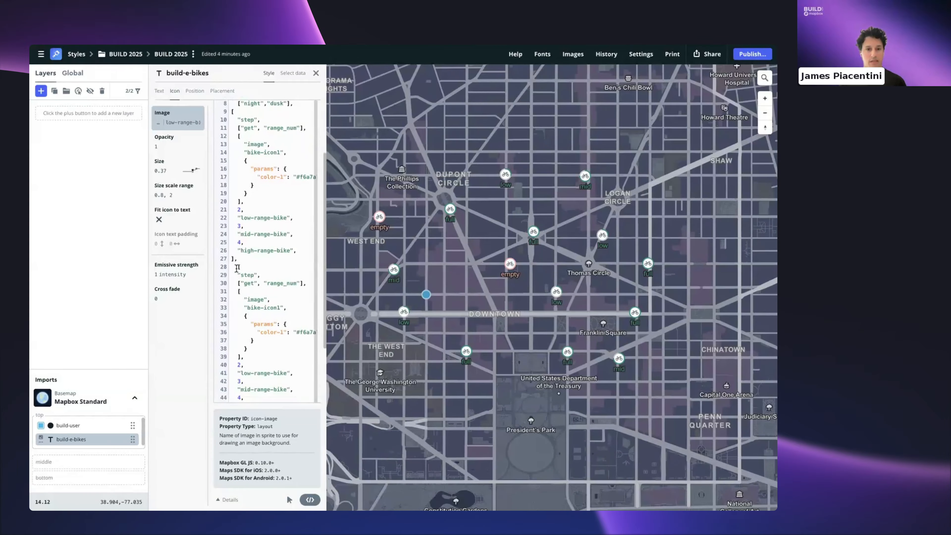
left_click_drag(238, 267, 251, 350)
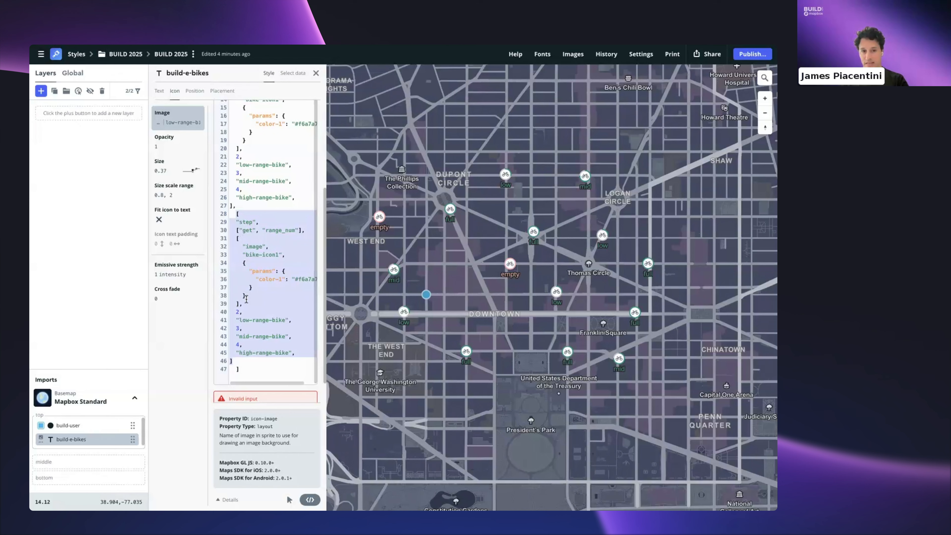
scroll(247, 281, "up", 3)
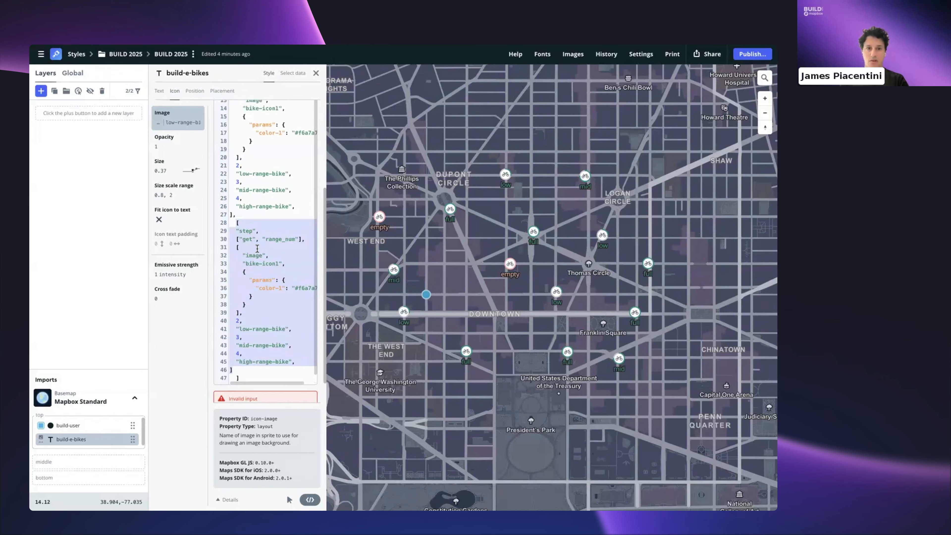
left_click(228, 191)
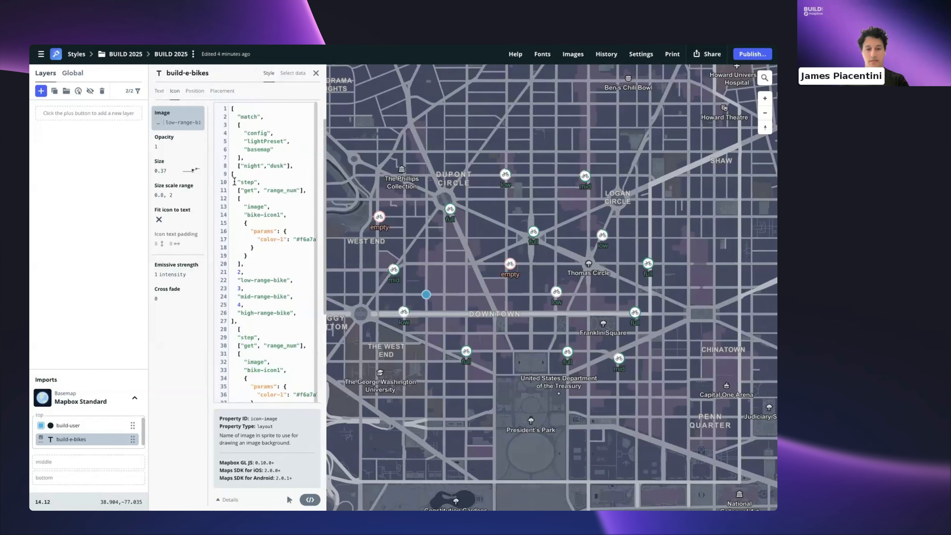
left_click_drag(234, 173, 293, 312)
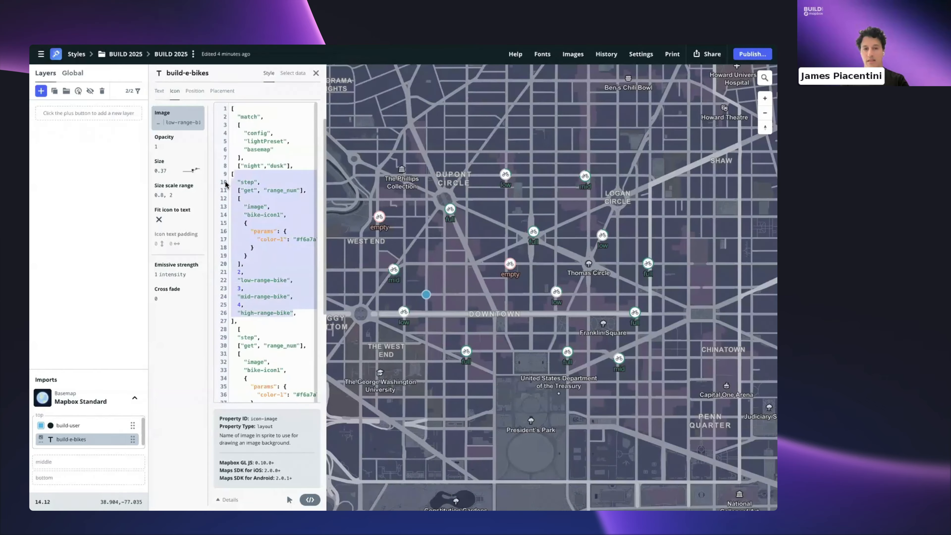
left_click(264, 231)
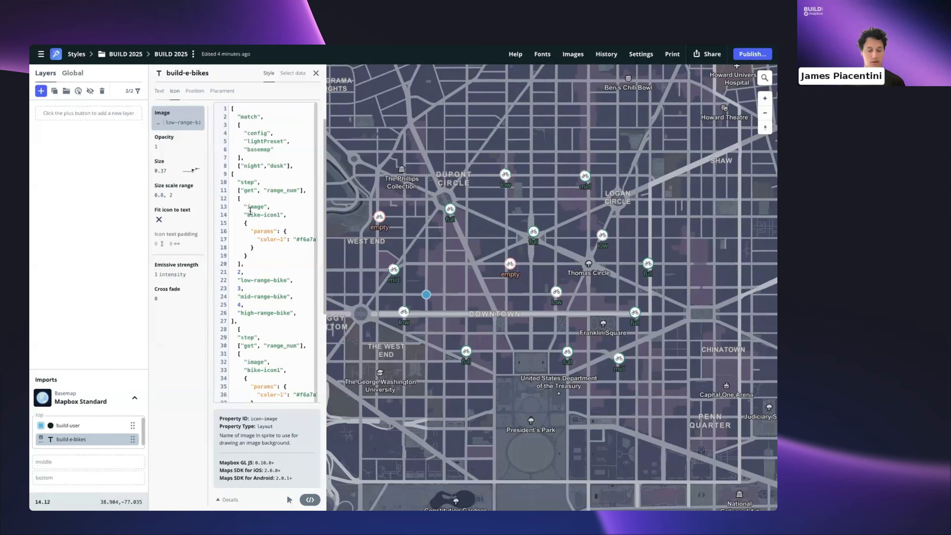
left_click_drag(247, 215, 268, 214)
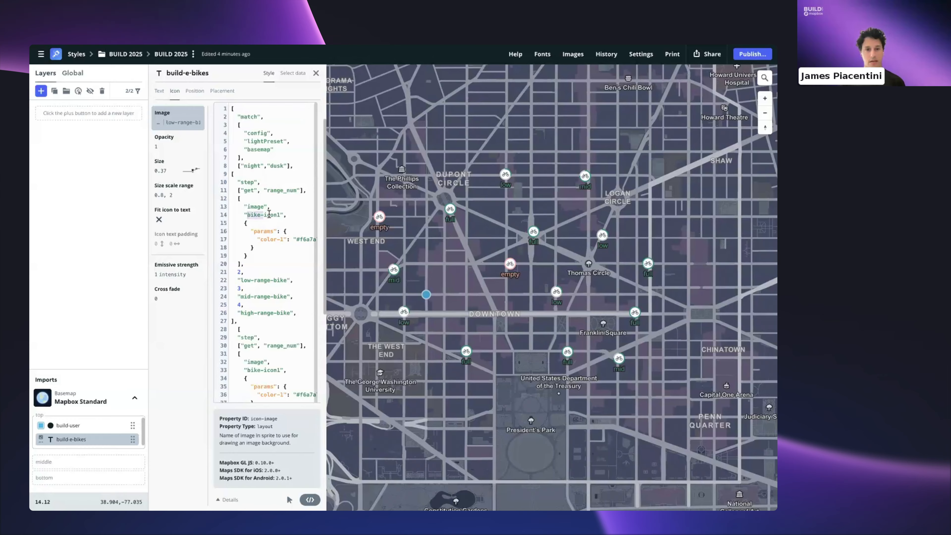
- Add a color-2 parameter set to #ffffff below color-1 in the night/dusk bike-icon1 params
scroll(254, 240, "right", 2)
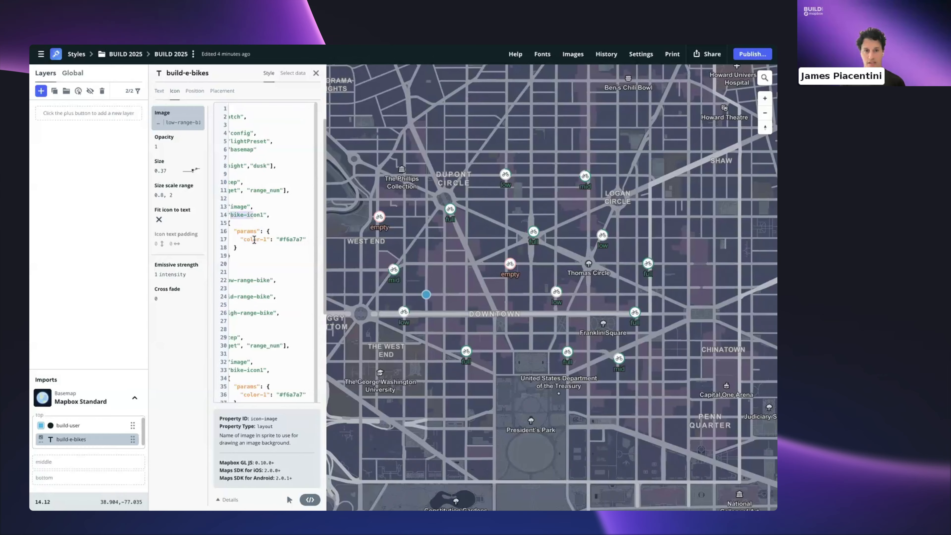
scroll(258, 240, "left", 1)
scroll(299, 239, "right", 1)
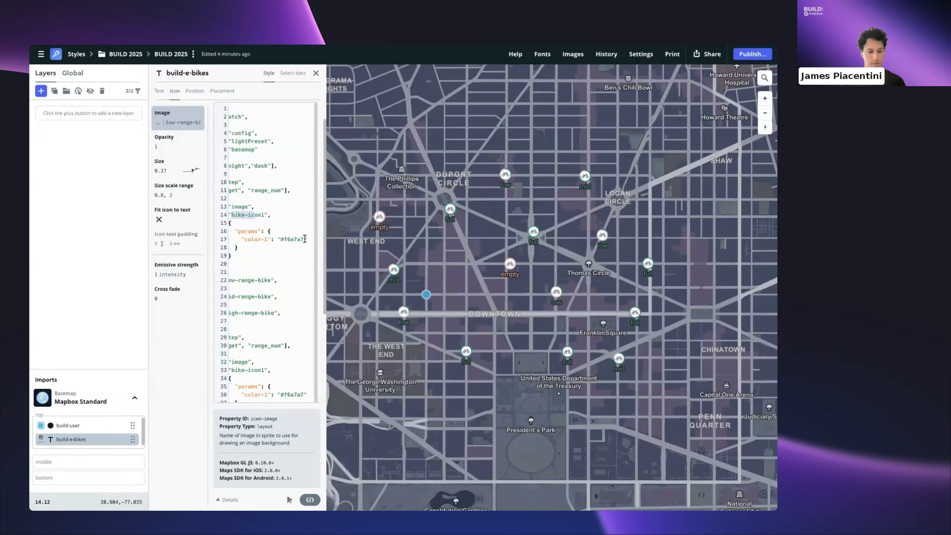
left_click(304, 239)
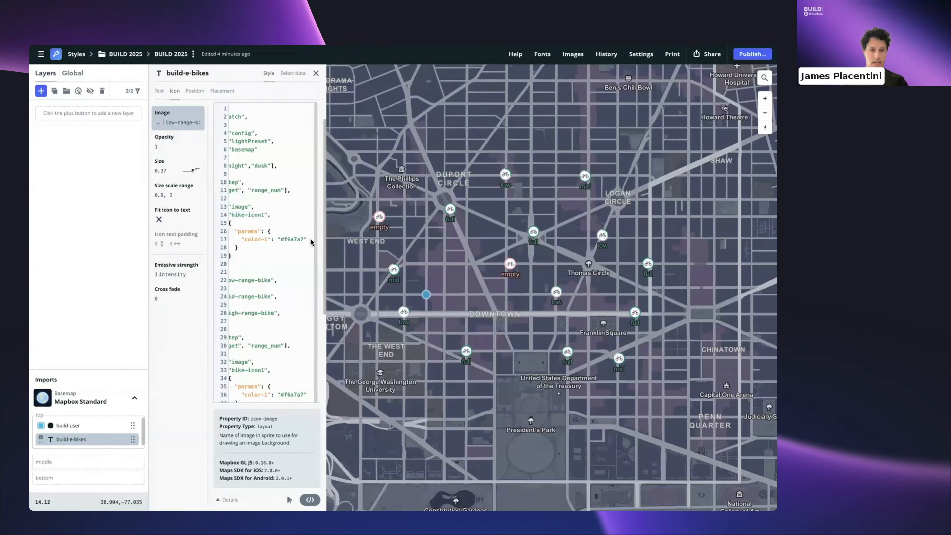
type(",")
key("Return")
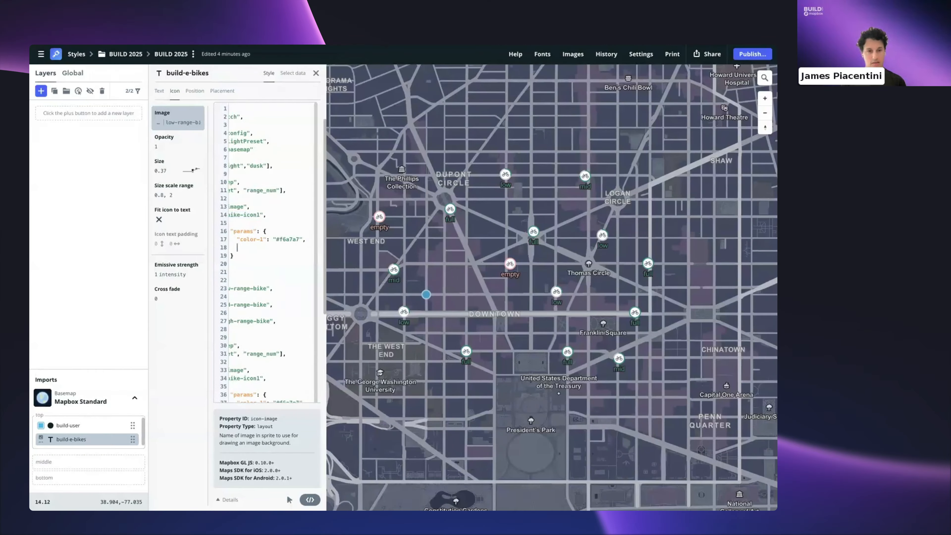
scroll(249, 239, "left", 1)
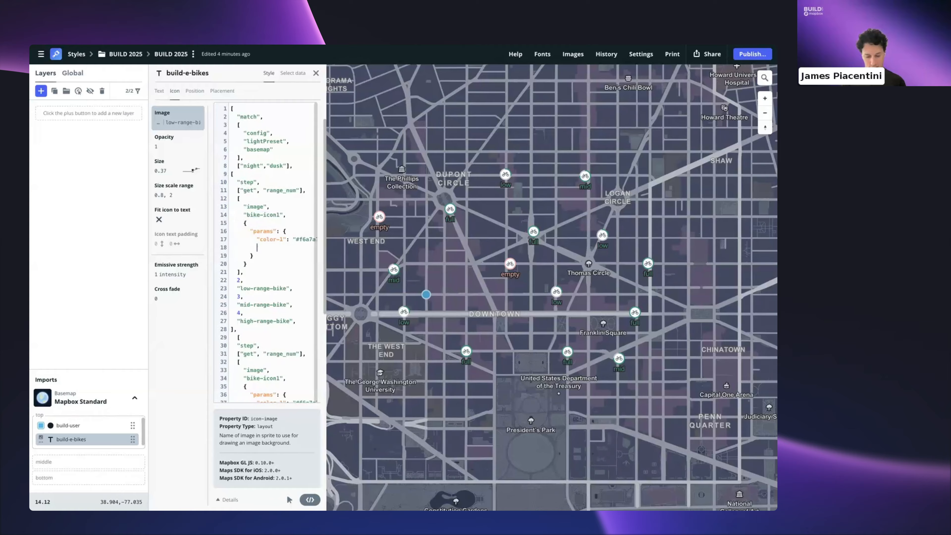
type("\"color02")
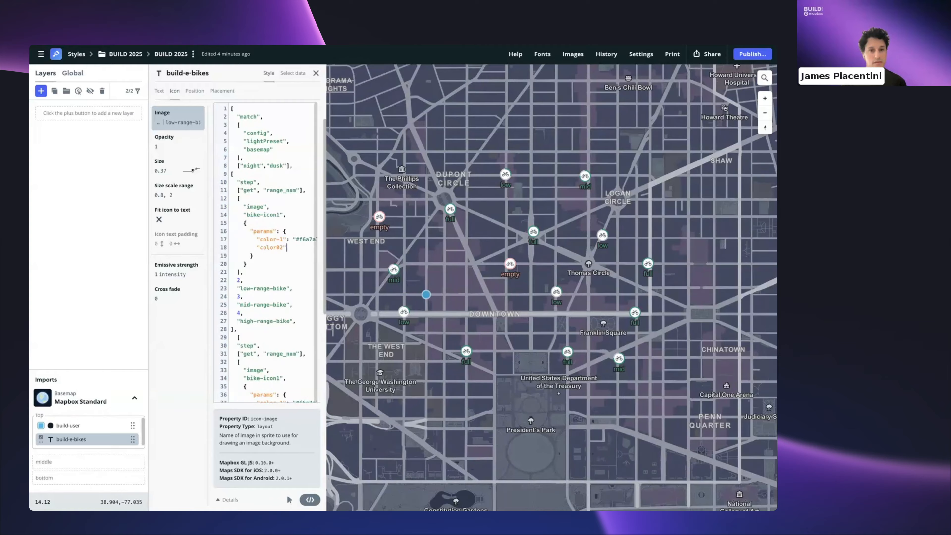
key("BackSpace")
key("BackSpace")
type("-2\"")
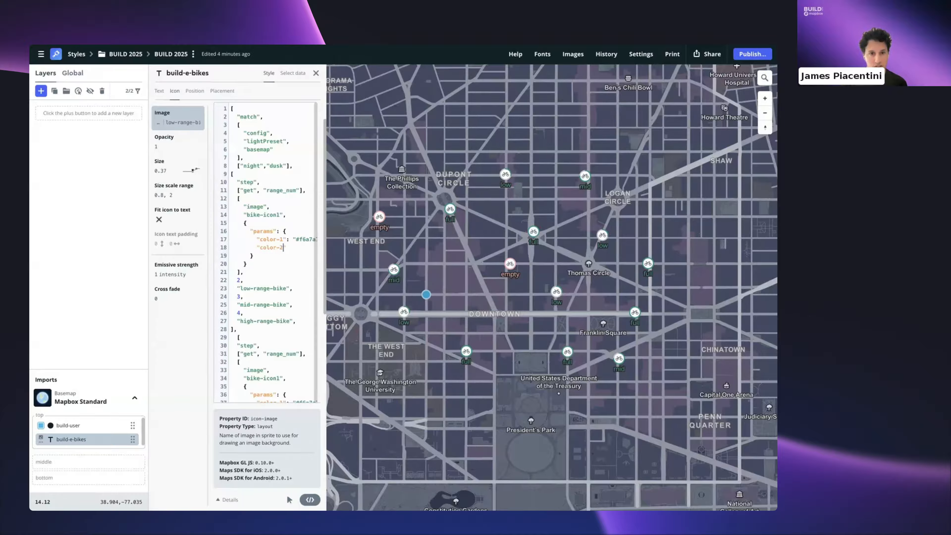
type(":")
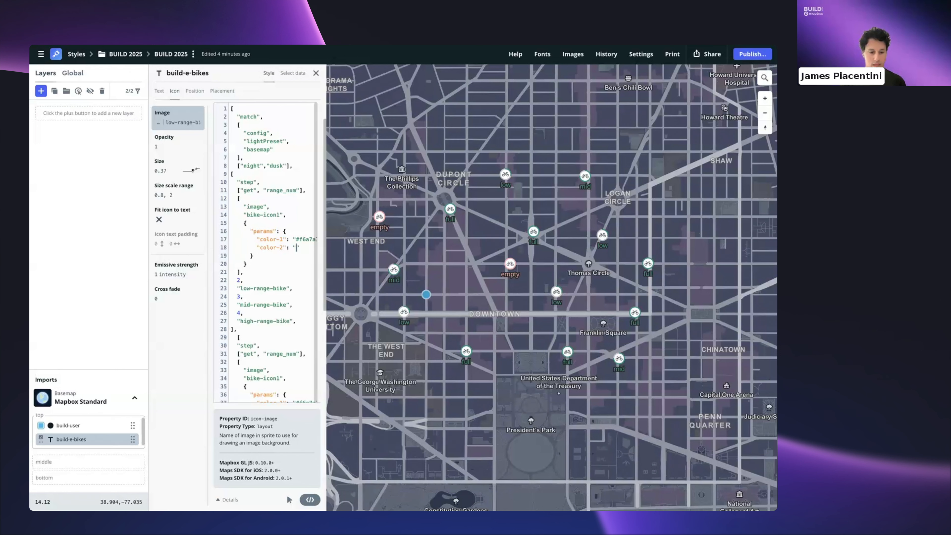
type(" \"#")
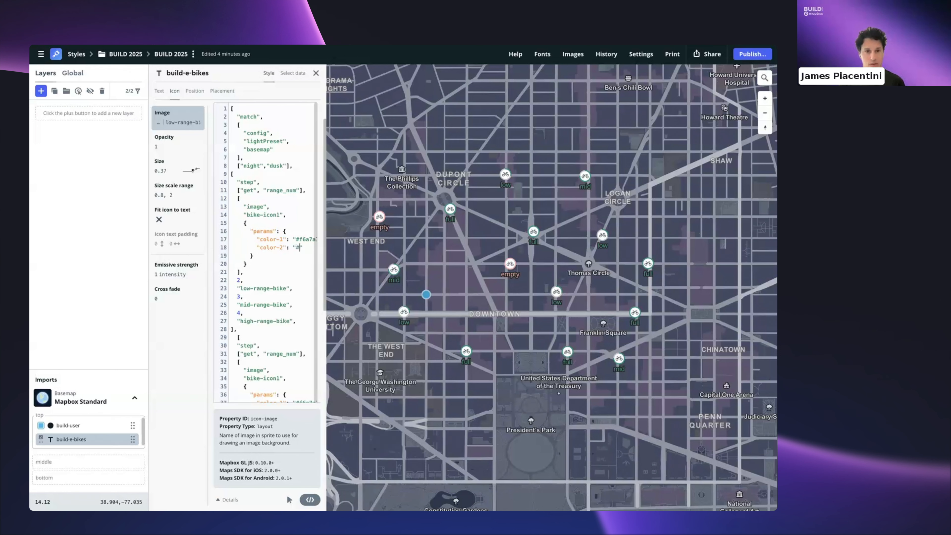
type("ffffff\"")
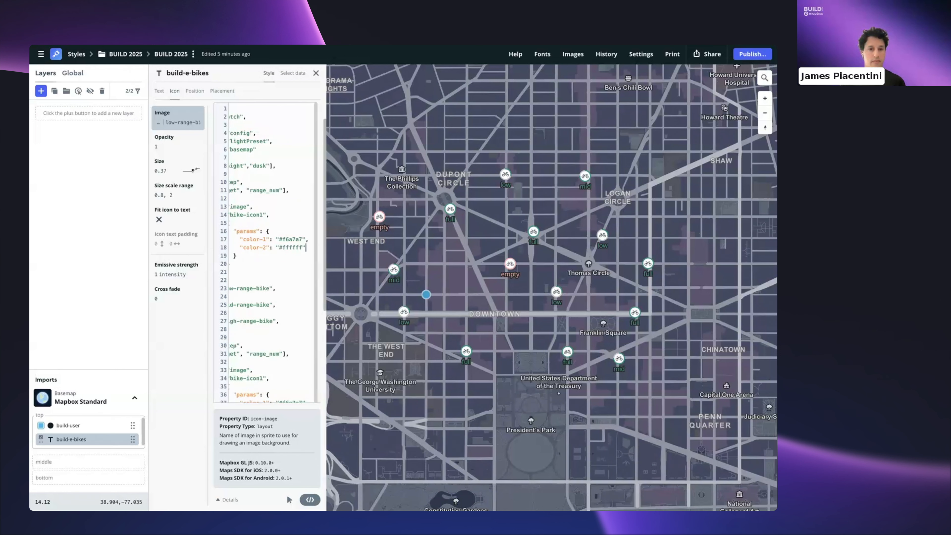
- Add a color-3 parameter set to #333333 below color-2 in the night/dusk bike-icon1 params
type(",")
key("Return")
type("\"o")
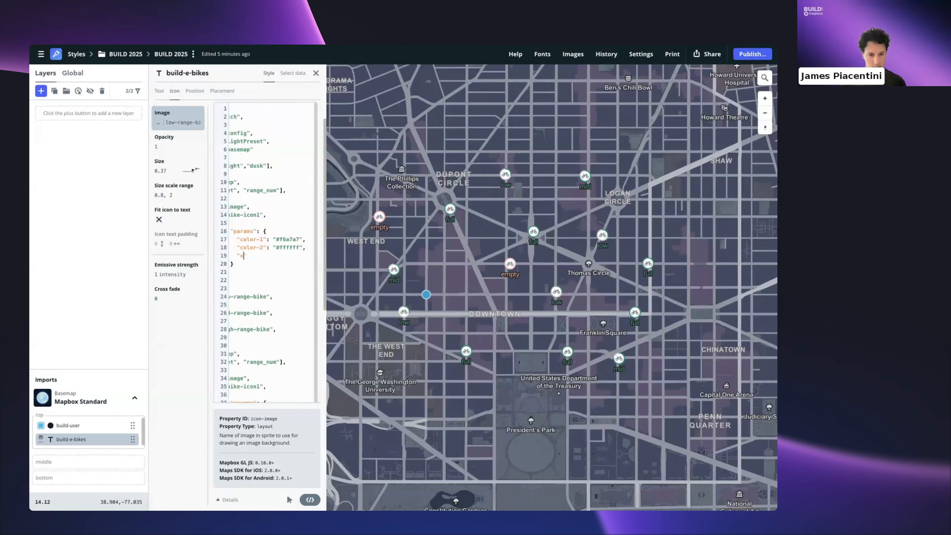
type("olor-3")
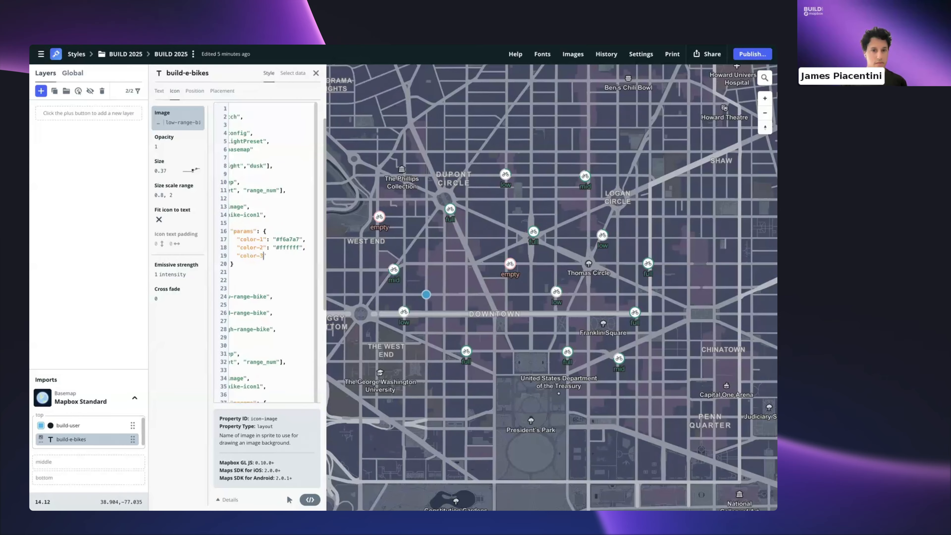
type("\": \"")
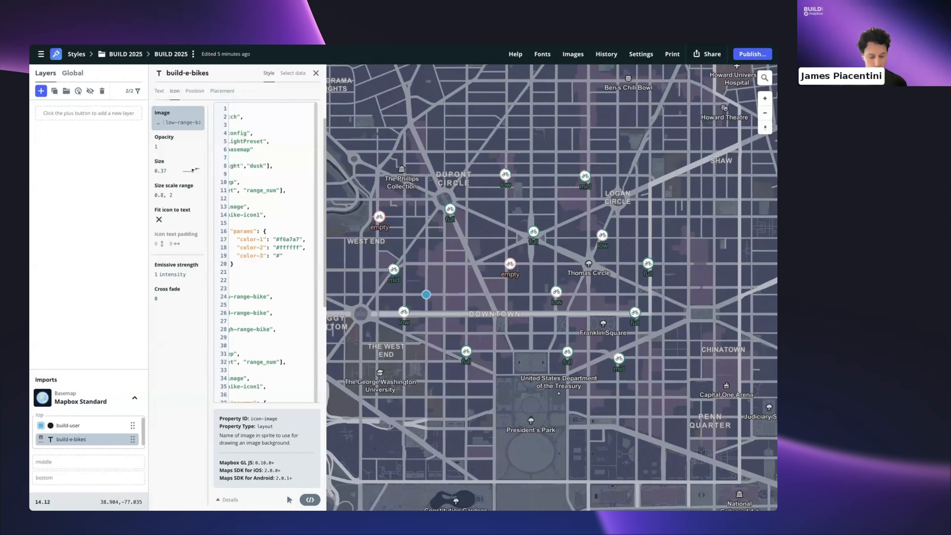
type("#333333")
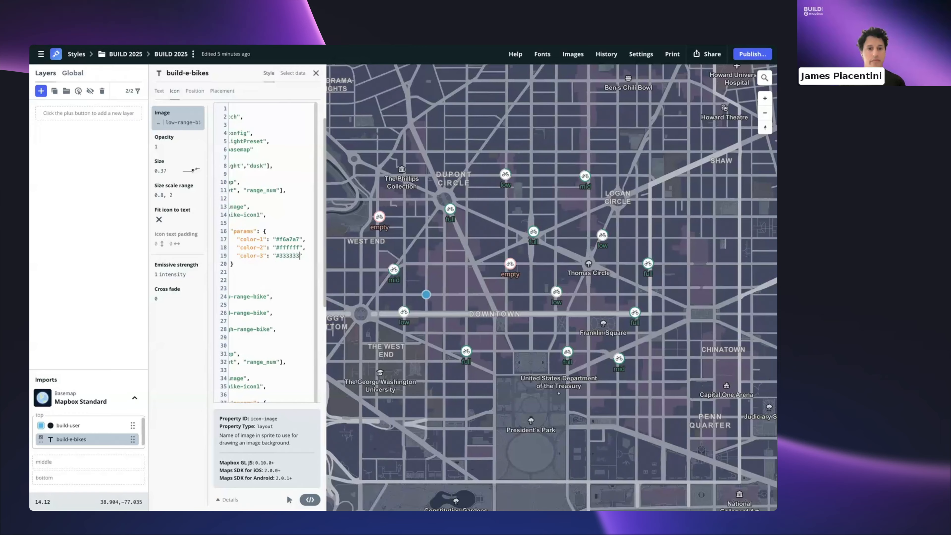
- Review the full match expression, its validation message and the params block under the night/dusk bike-icon1 image
scroll(261, 234, "left", 2)
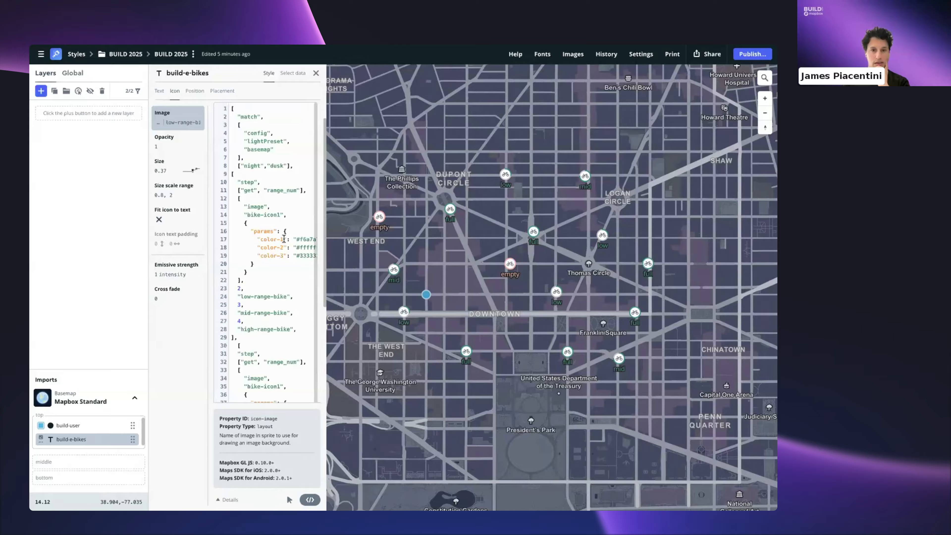
scroll(279, 243, "right", 1)
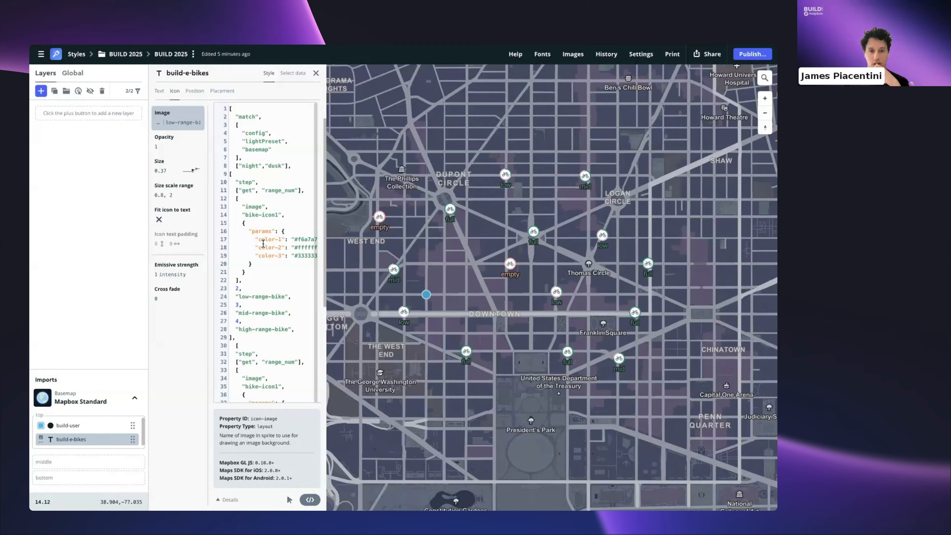
scroll(279, 276, "down", 4)
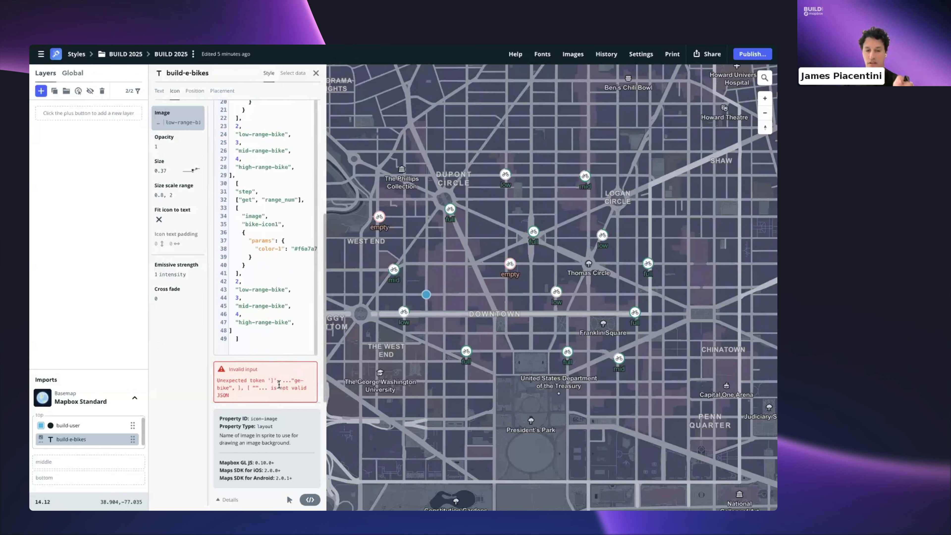
scroll(268, 299, "up", 5)
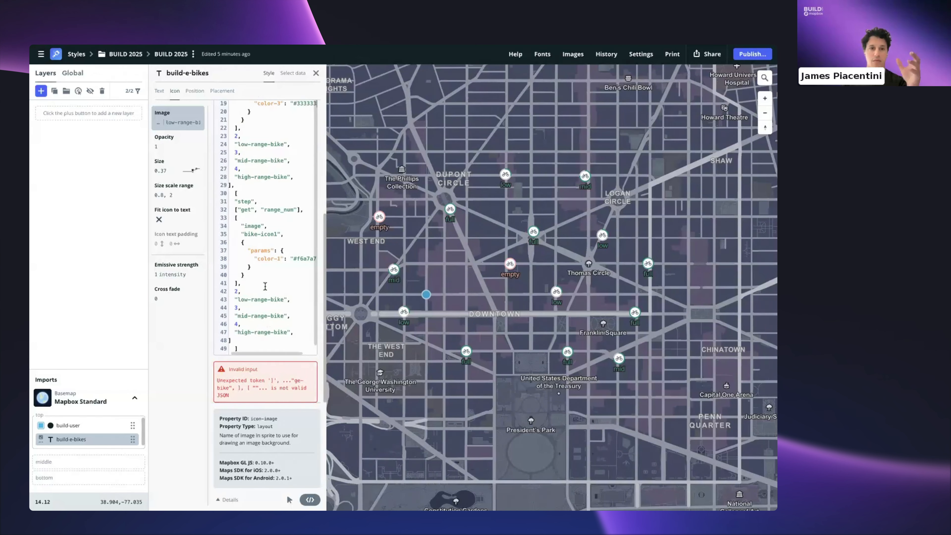
scroll(265, 286, "up", 1)
scroll(265, 282, "up", 1)
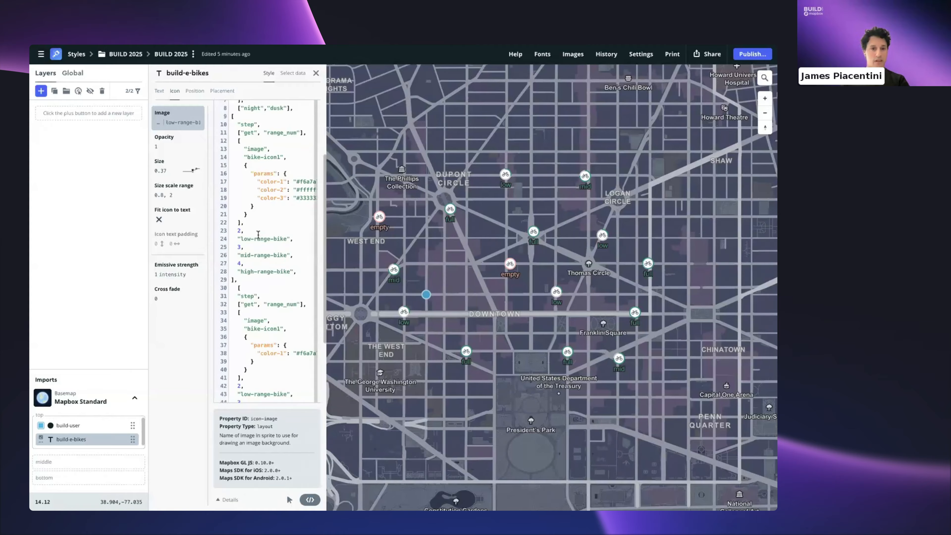
scroll(258, 236, "up", 3)
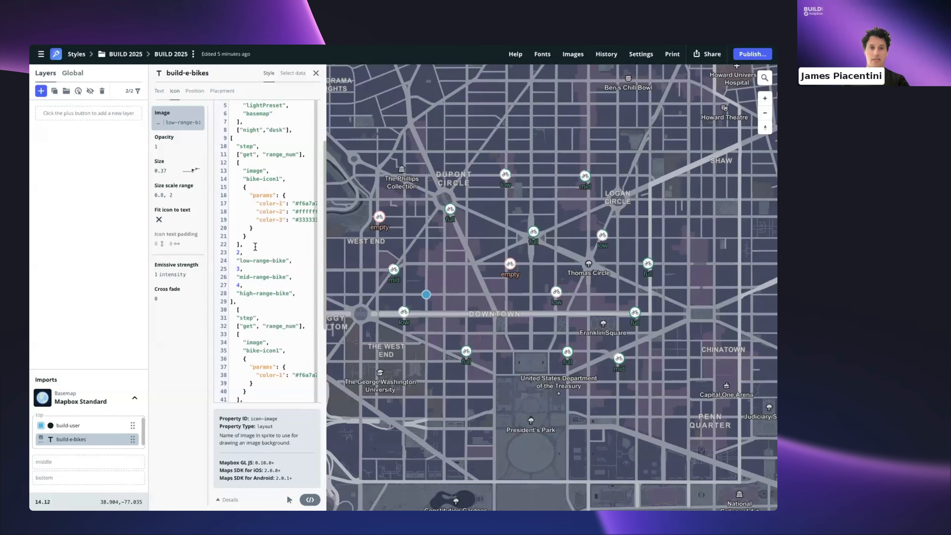
left_click_drag(240, 187, 260, 236)
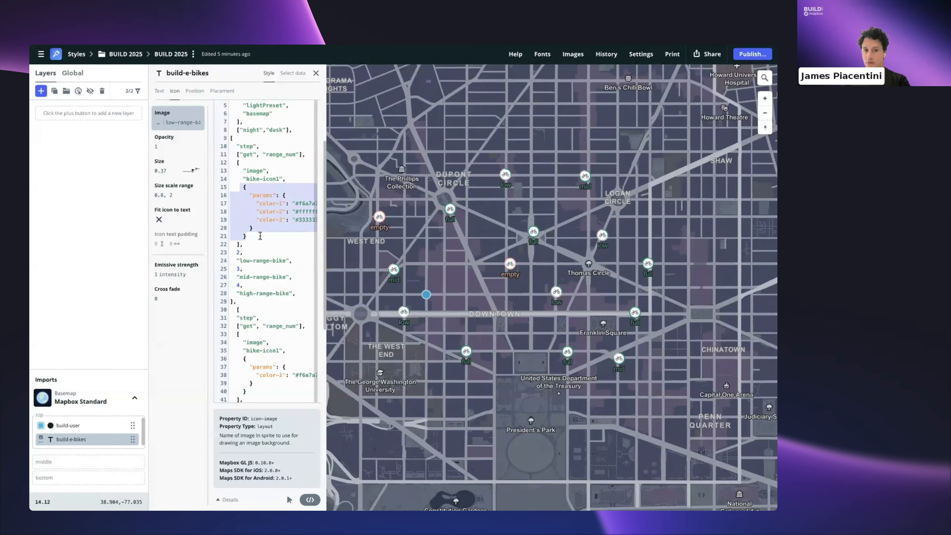
- Wrap "low-range-bike" at stop 2 of the night/dusk step expression in its own square-bracketed array
left_click(247, 251)
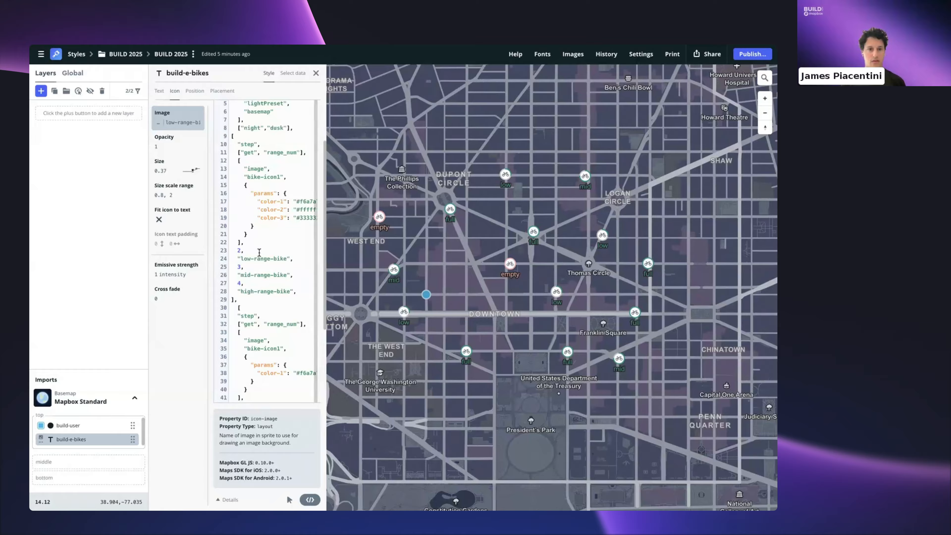
key("Return")
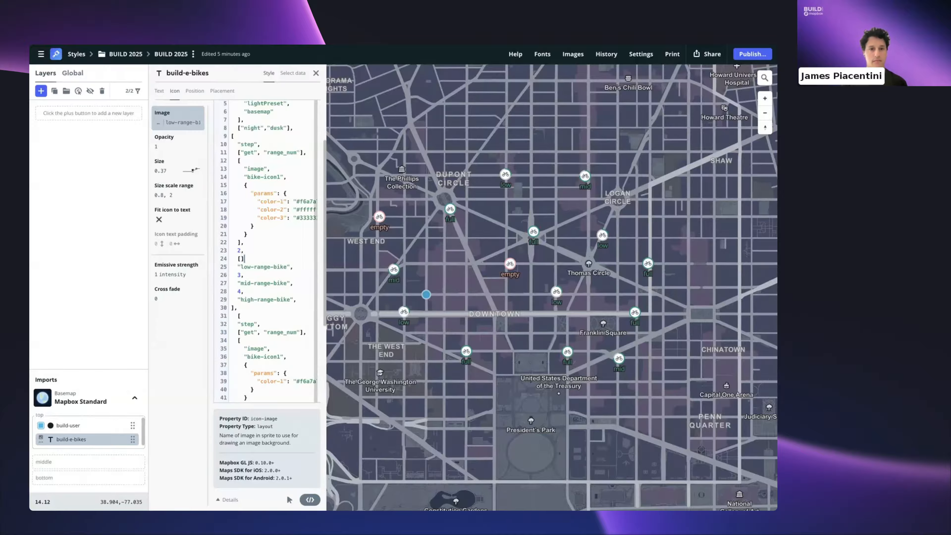
left_click(295, 266)
key("Return")
type("],")
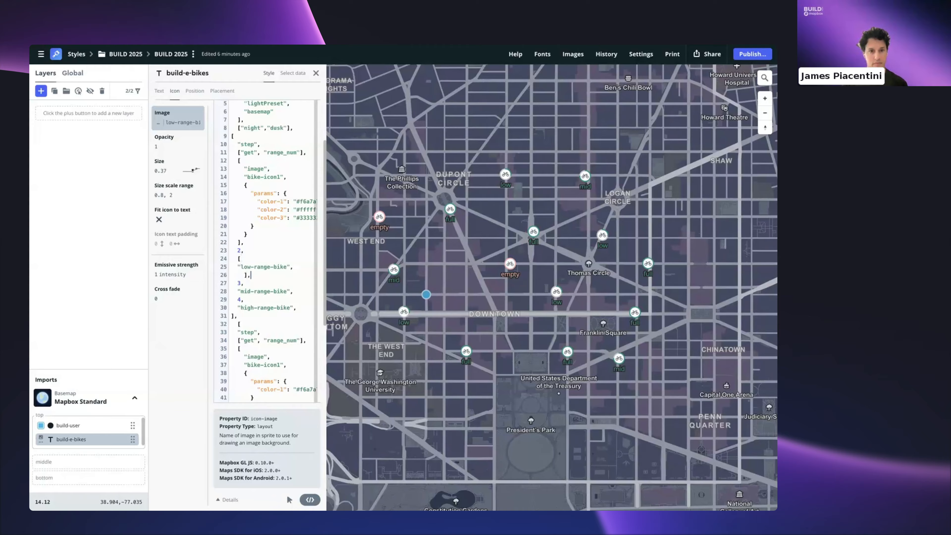
- Insert "image", as the first element of the new array, above "low-range-bike"
left_click_drag(244, 168, 288, 216)
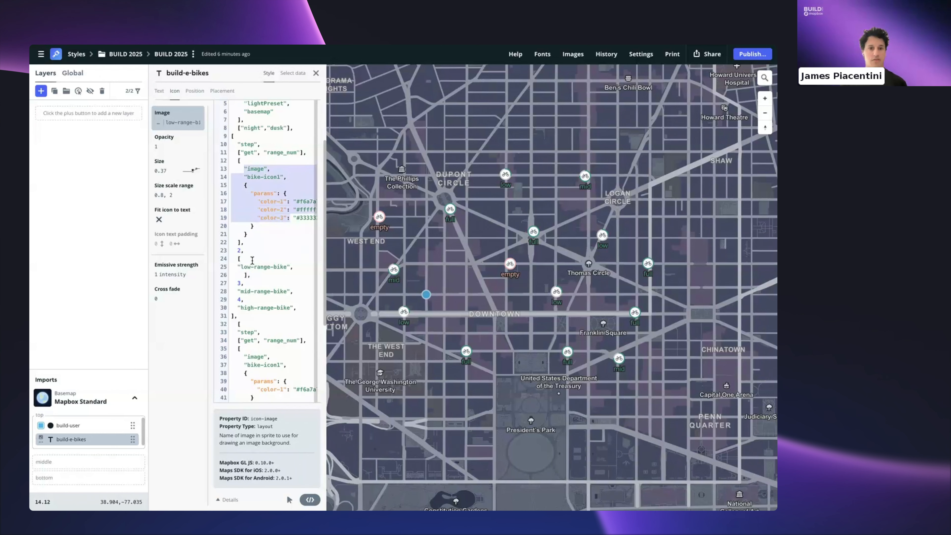
left_click(241, 161)
left_click_drag(243, 166, 258, 230)
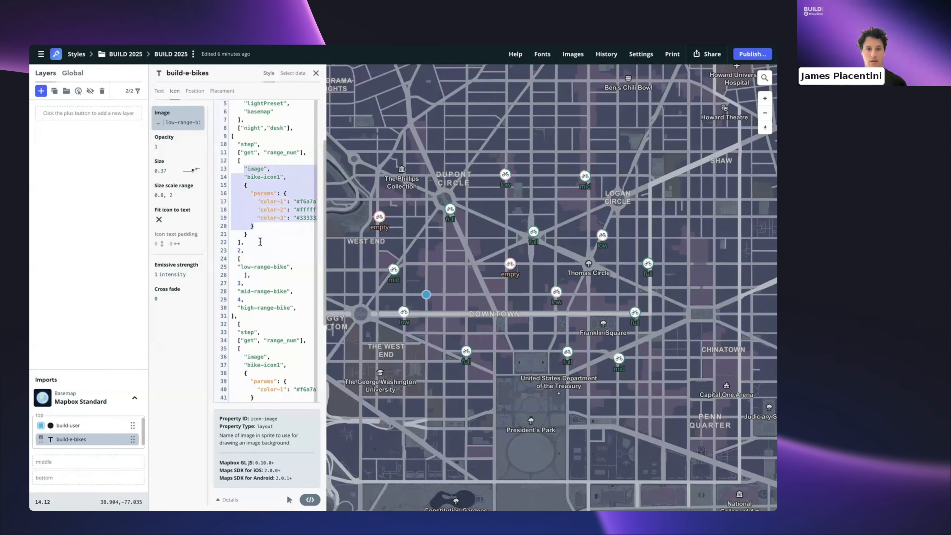
left_click(260, 255)
key("Return")
type("\"i")
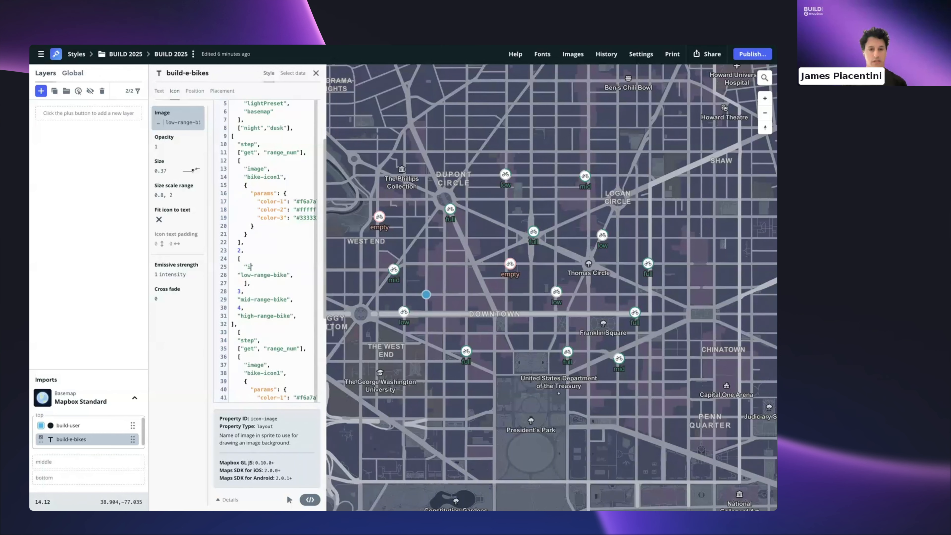
type("mage\"")
- Copy the night/dusk bike-icon1 params object with its three colors to a new line below "low-range-bike"
key("Return")
left_click_drag(245, 184, 253, 233)
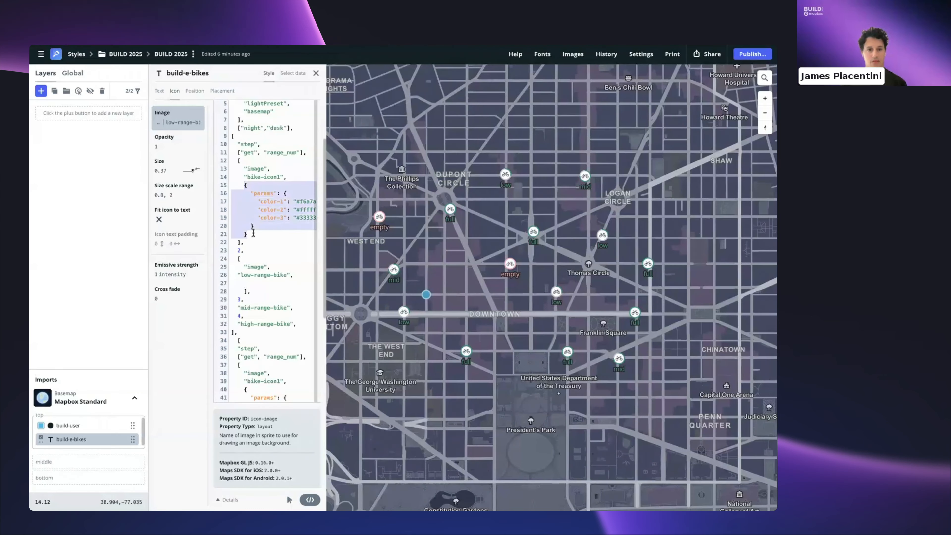
key("ctrl+c")
left_click(247, 283)
key("ctrl+v")
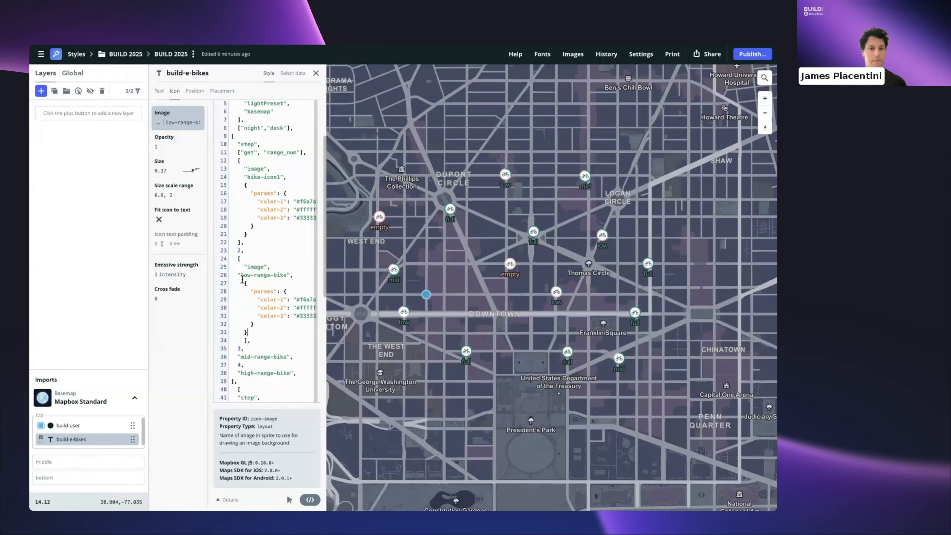
- Delete the color-1 line from the params object pasted under "low-range-bike"
scroll(245, 285, "right", 2)
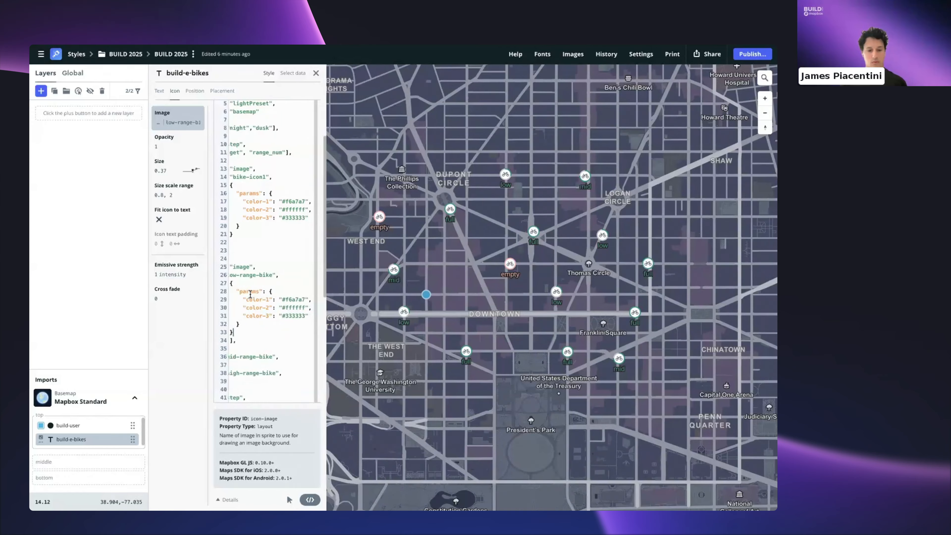
scroll(250, 294, "right", 1)
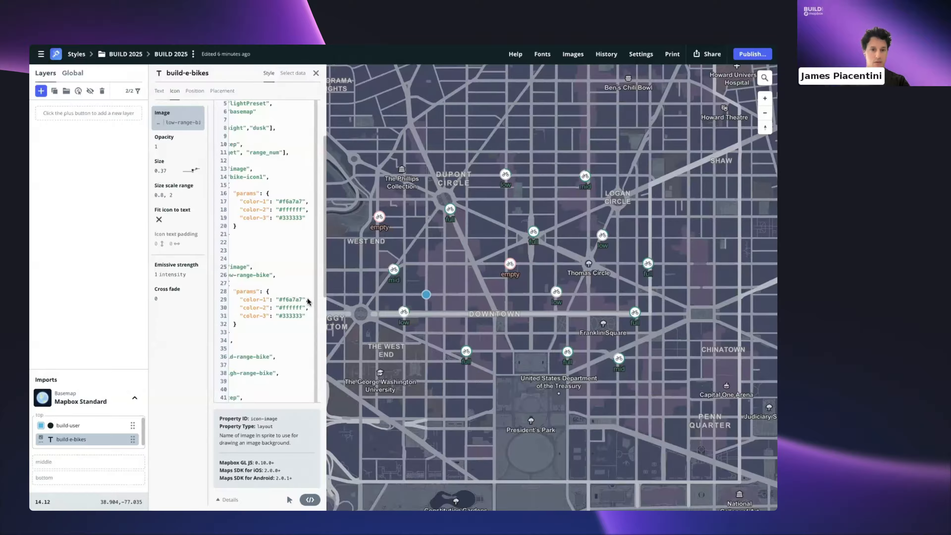
left_click_drag(307, 300, 233, 299)
key("BackSpace")
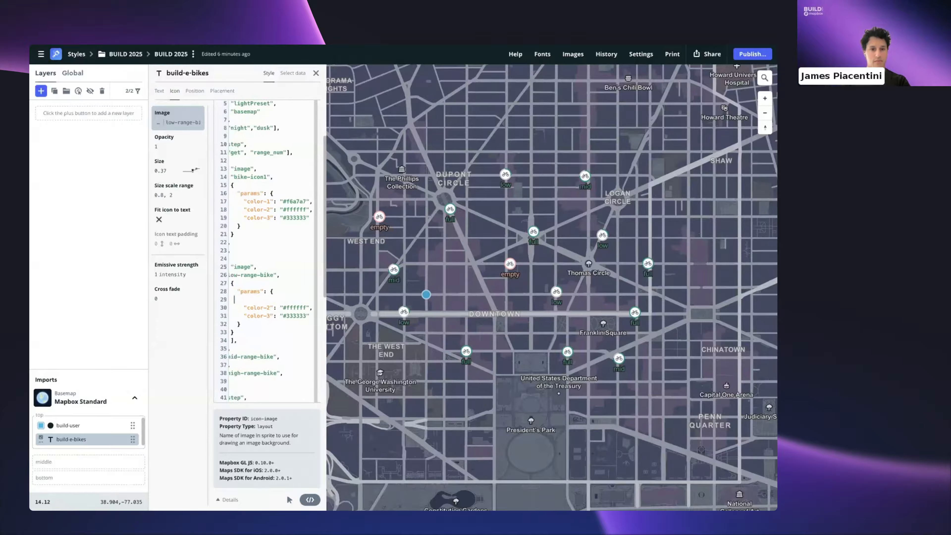
key("BackSpace")
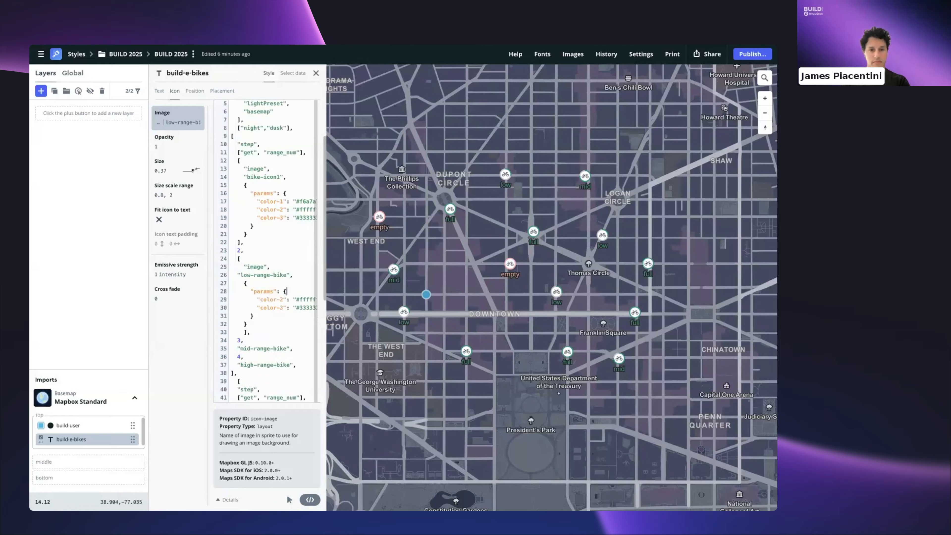
- Rename the #333333 parameter in the low-range-bike params to color-4
scroll(277, 322, "right", 1)
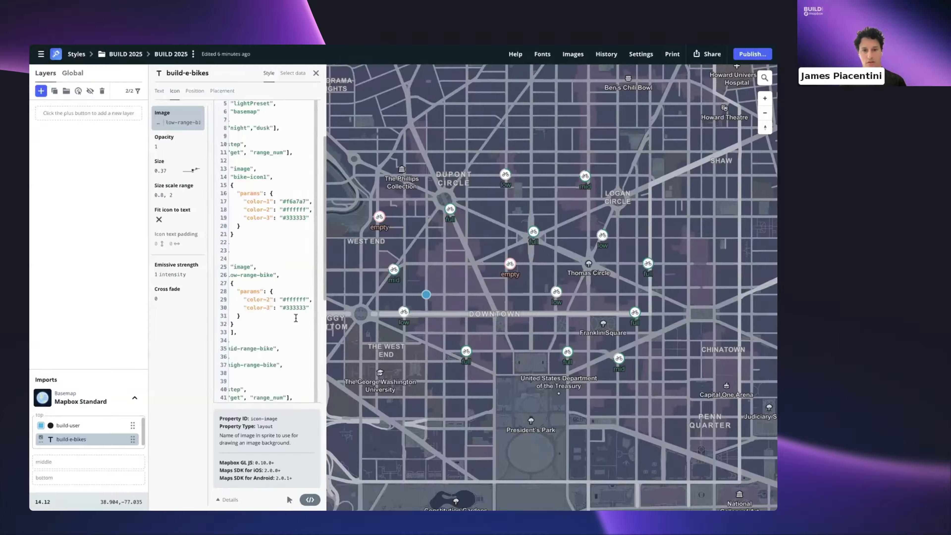
key("BackSpace")
type("4")
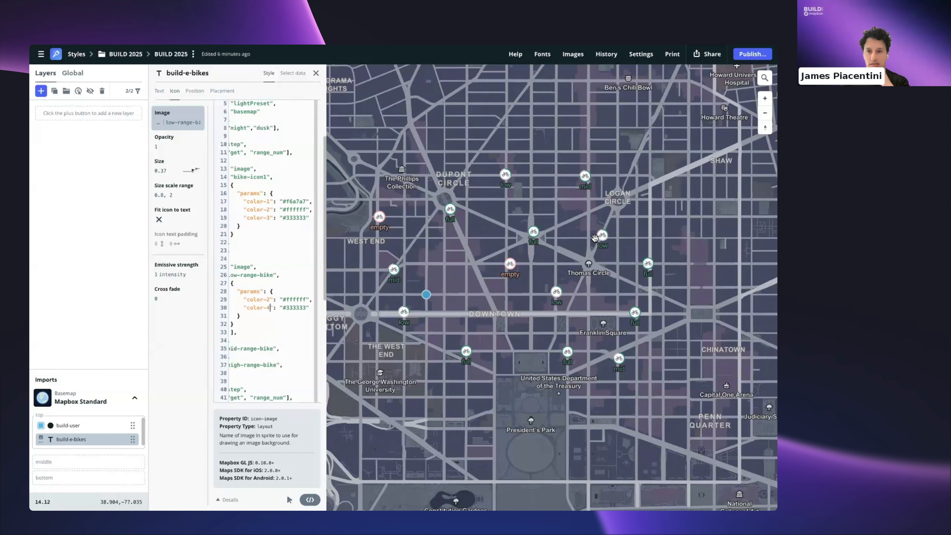
- Wrap "mid-range-bike" in the night/dusk step expression in its own array brackets, with a comma after the closing bracket
scroll(283, 300, "left", 2)
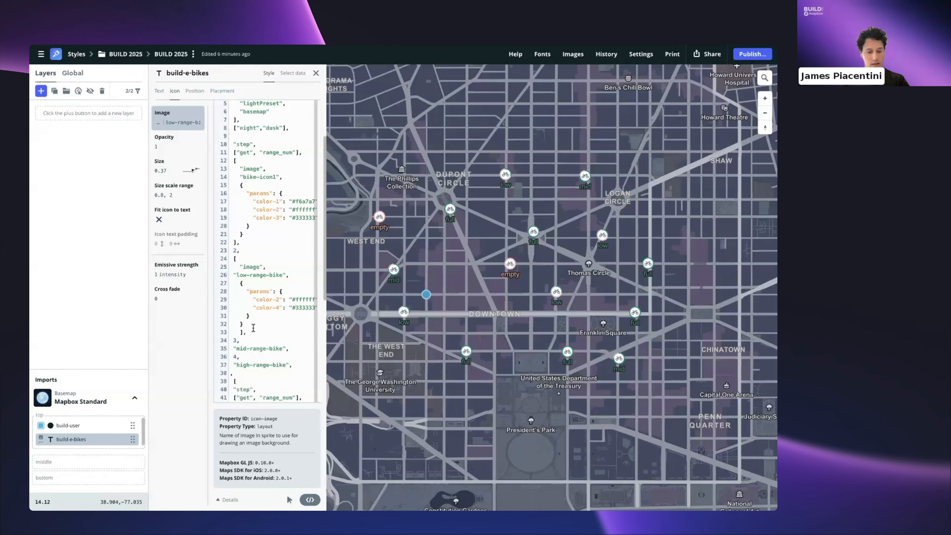
scroll(253, 328, "down", 1)
scroll(253, 327, "left", 1)
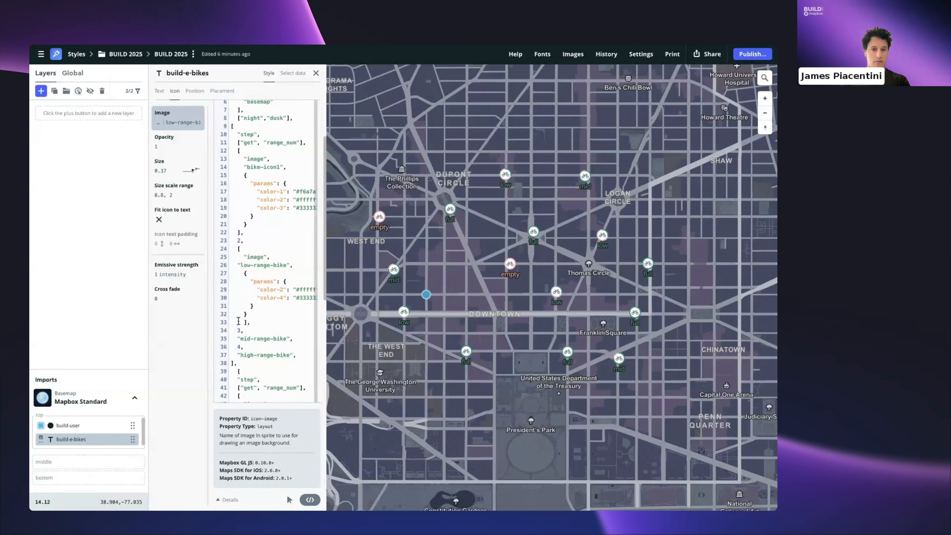
left_click_drag(236, 248, 255, 320)
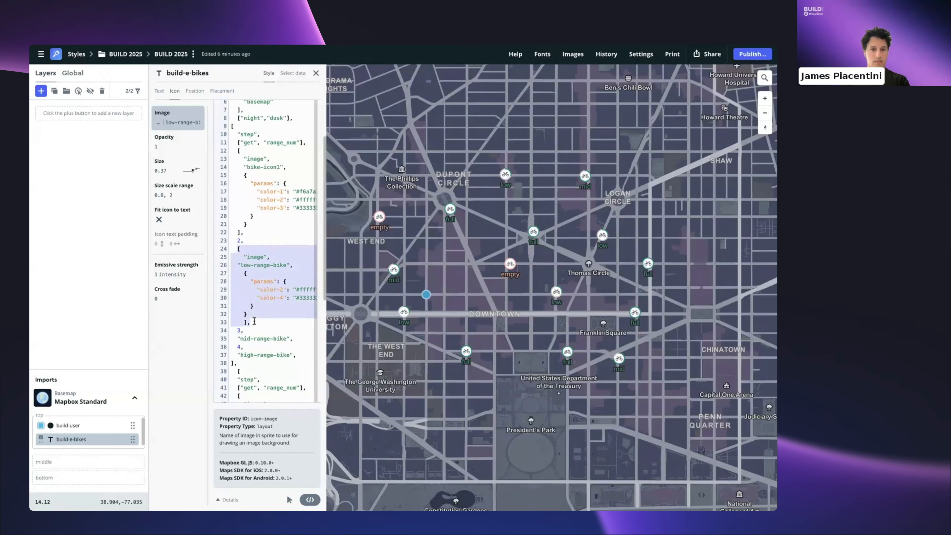
left_click(256, 323)
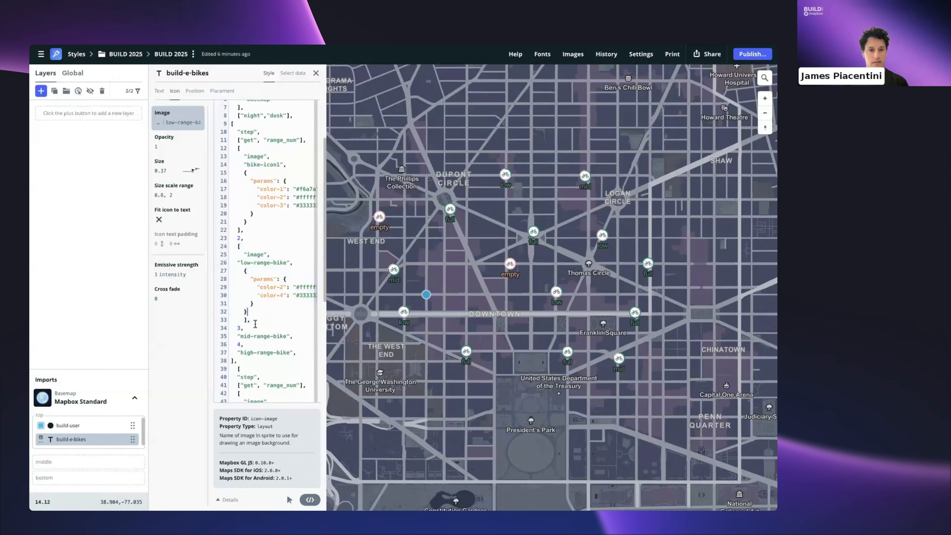
key("Return")
type("[")
key("Return")
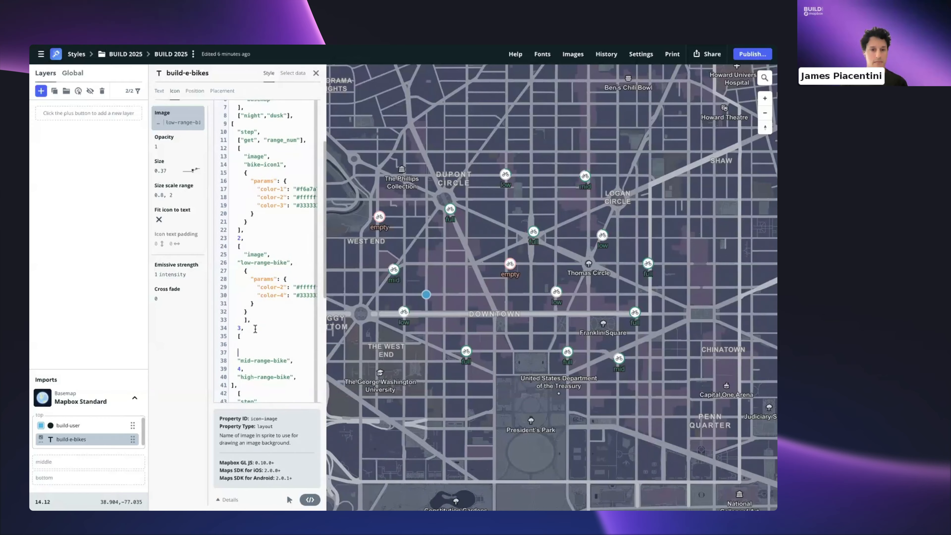
key("Return")
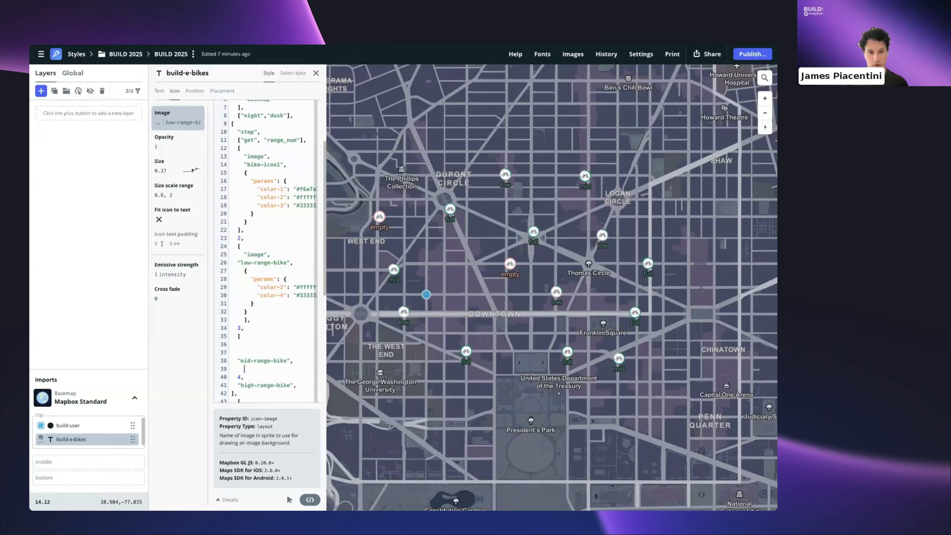
type("[,")
key("BackSpace")
key("BackSpace")
key("BackSpace")
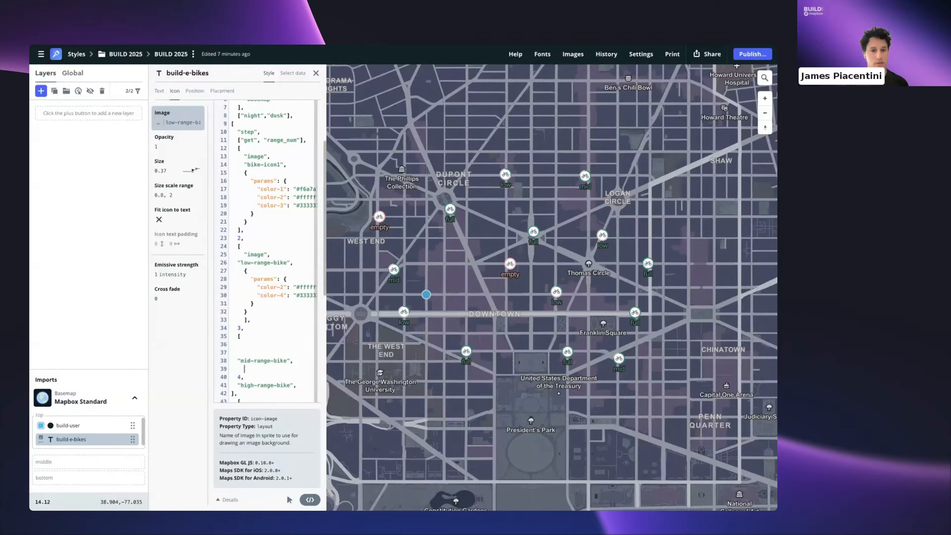
type(",")
- Insert "image" as the first element of the new array, directly above "mid-range-bike"
left_click(264, 344)
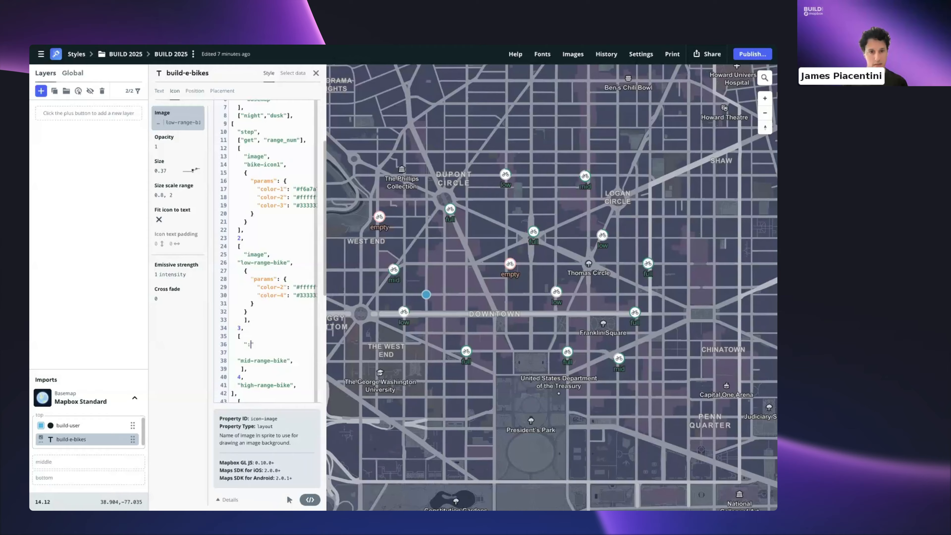
type("\"image")
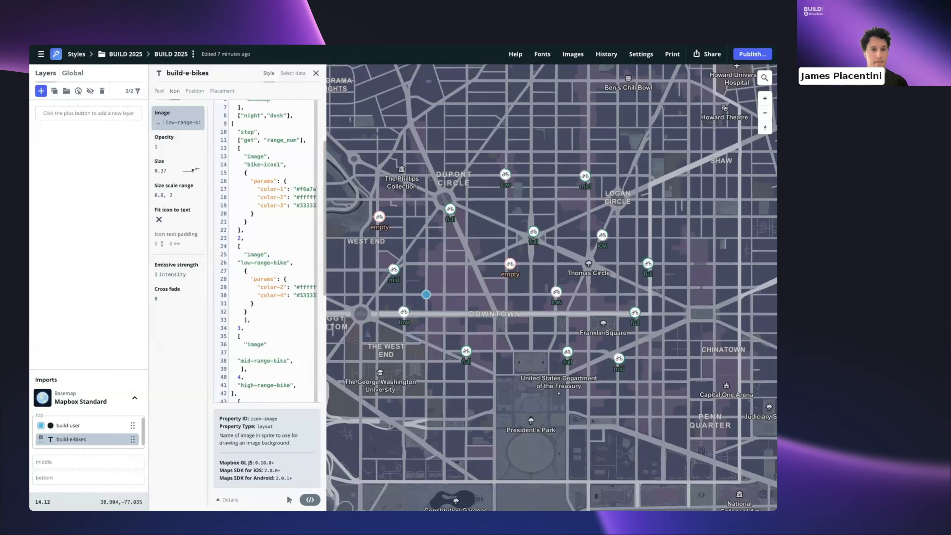
key("BackSpace")
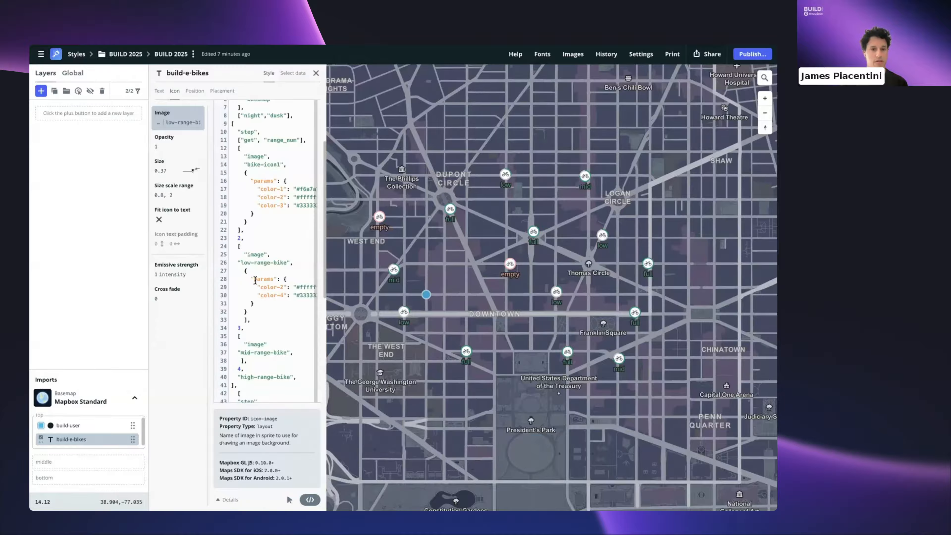
- Copy the low-range-bike params object with color-2 and color-4 to a new line below "mid-range-bike"
left_click_drag(242, 270, 253, 313)
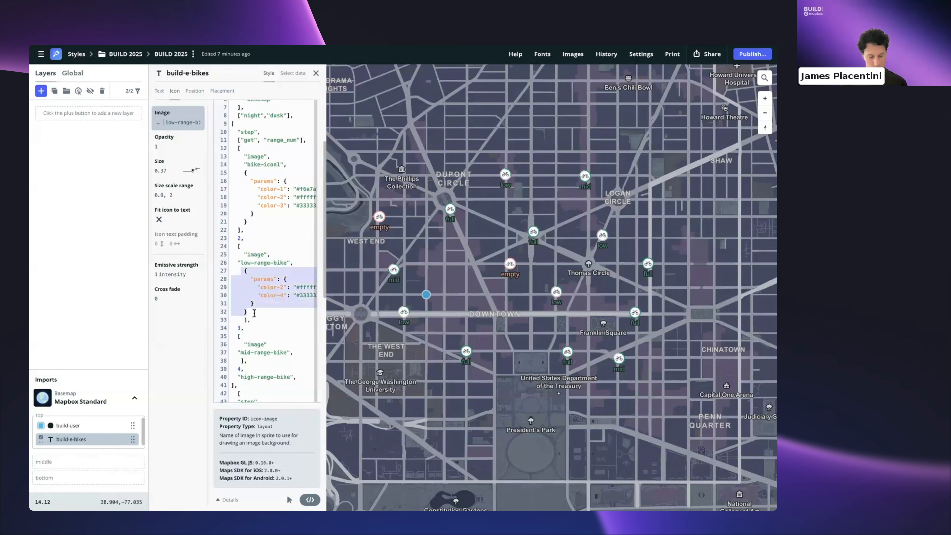
key("ctrl+c")
left_click(297, 352)
key("Return")
key("ctrl+v")
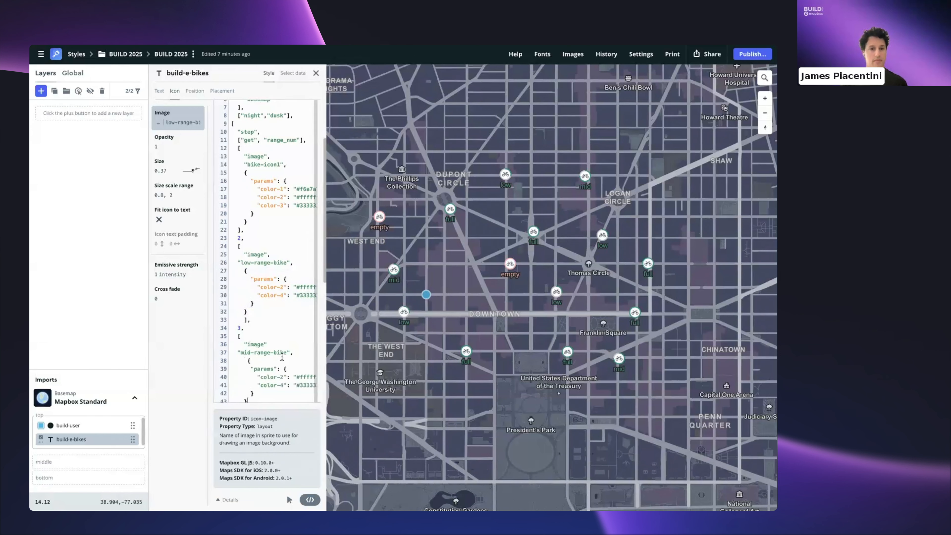
- Add the missing comma after "image" in the mid-range-bike array
scroll(281, 356, "down", 1)
scroll(281, 356, "right", 1)
scroll(286, 346, "left", 1)
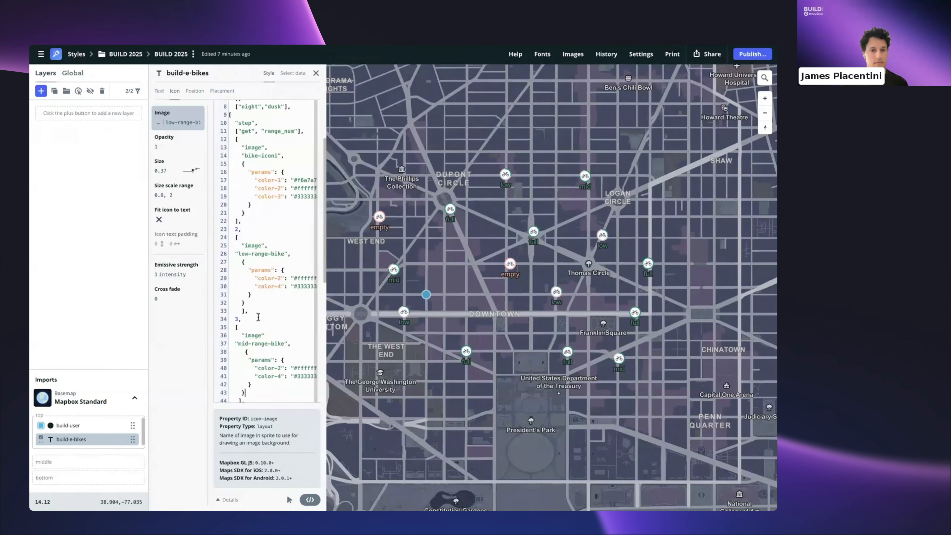
scroll(258, 317, "left", 1)
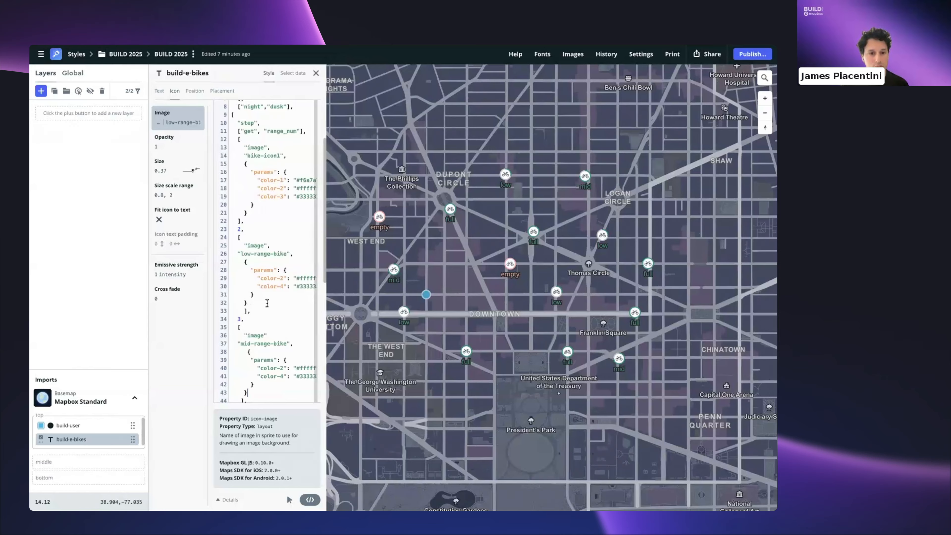
left_click(252, 310)
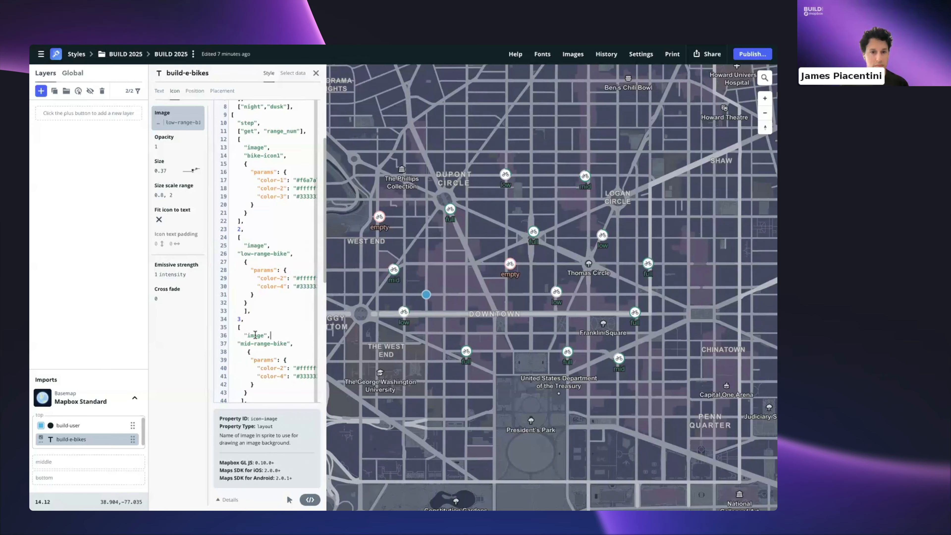
- Wrap "high-range-bike" in the night/dusk step expression in its own array brackets
scroll(253, 334, "down", 1)
scroll(254, 335, "right", 1)
scroll(253, 336, "down", 3)
scroll(258, 341, "right", 2)
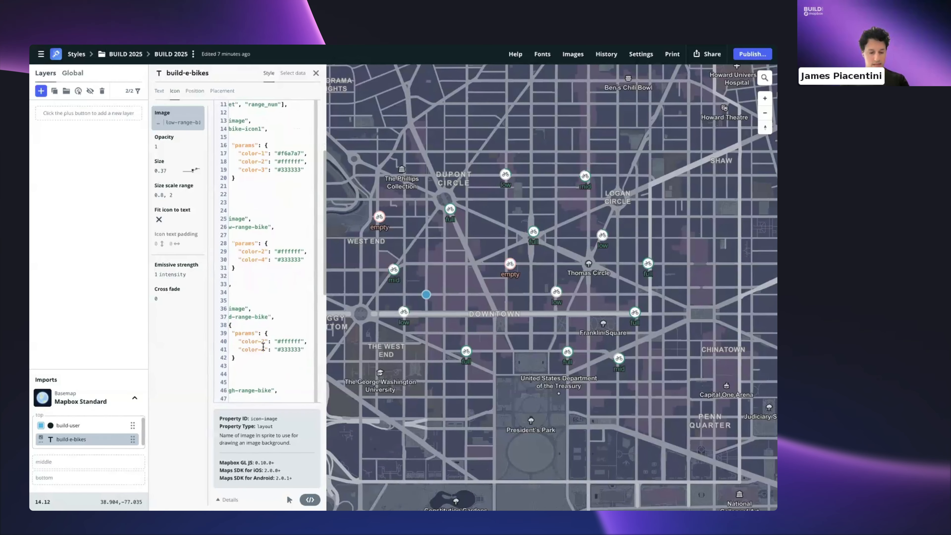
scroll(264, 347, "left", 2)
scroll(262, 345, "down", 5)
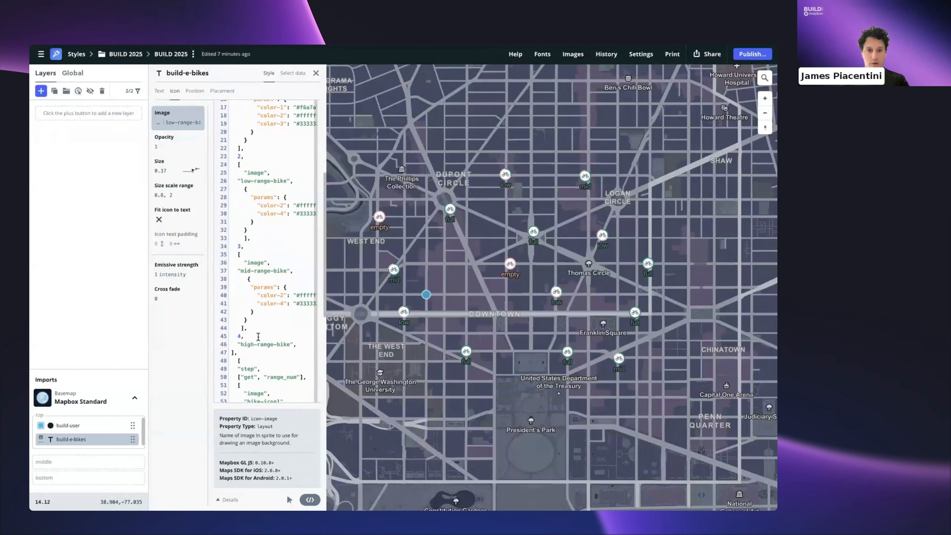
left_click(258, 336)
key("Return")
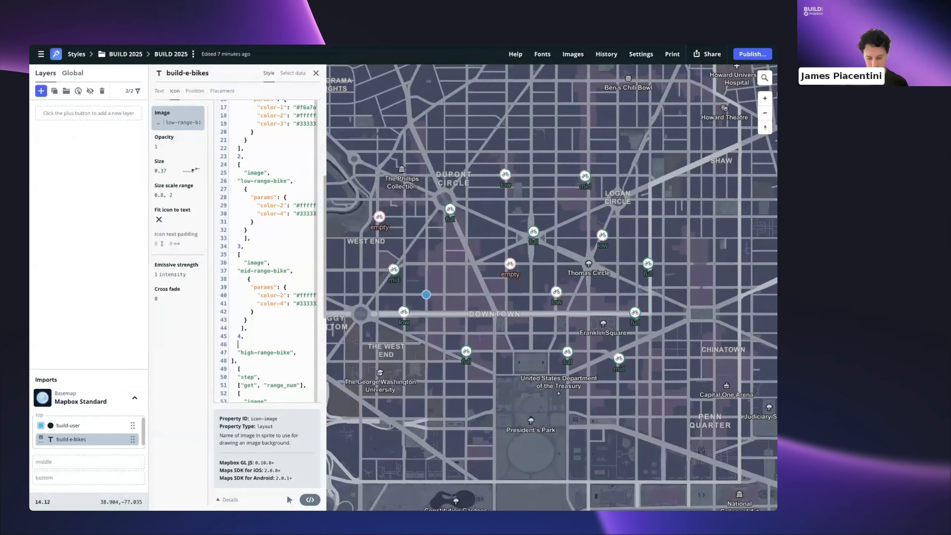
type("[")
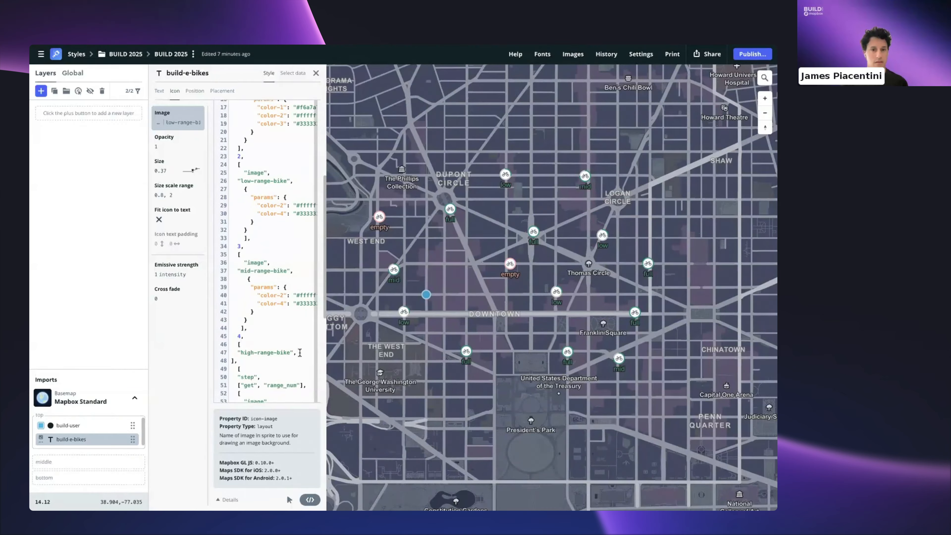
key("Return")
type("]")
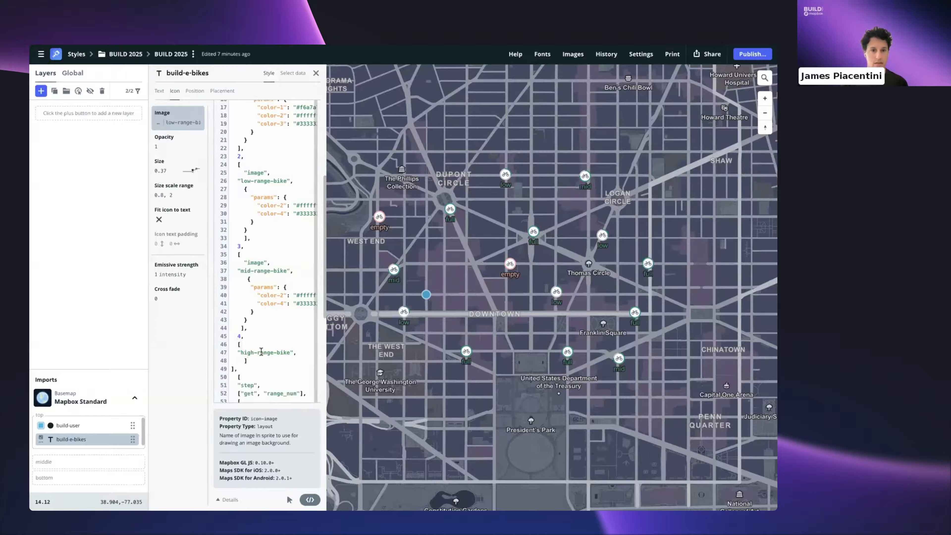
- Insert "image", as the first element above "high-range-bike" and add an empty line below that image name
key("Return")
type("\"image:\"")
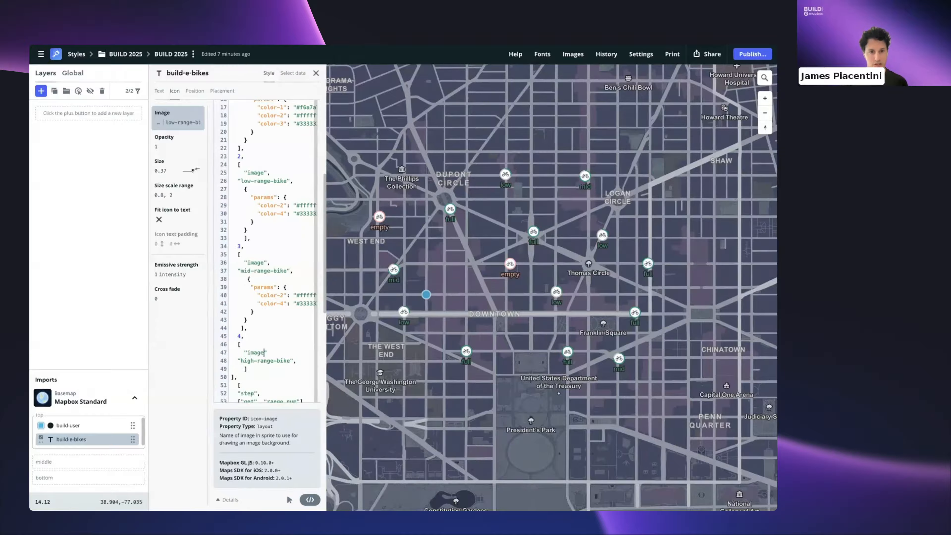
key("BackSpace")
key("BackSpace")
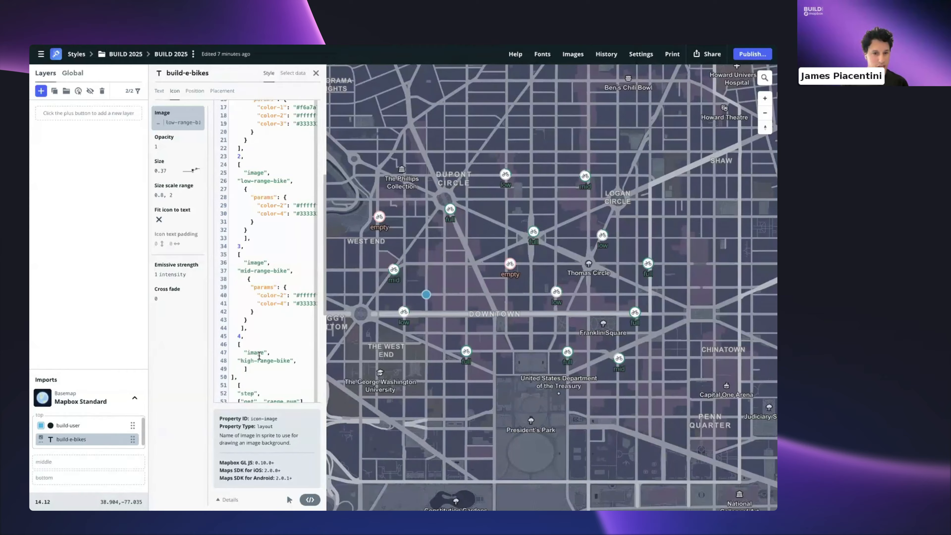
key("Return")
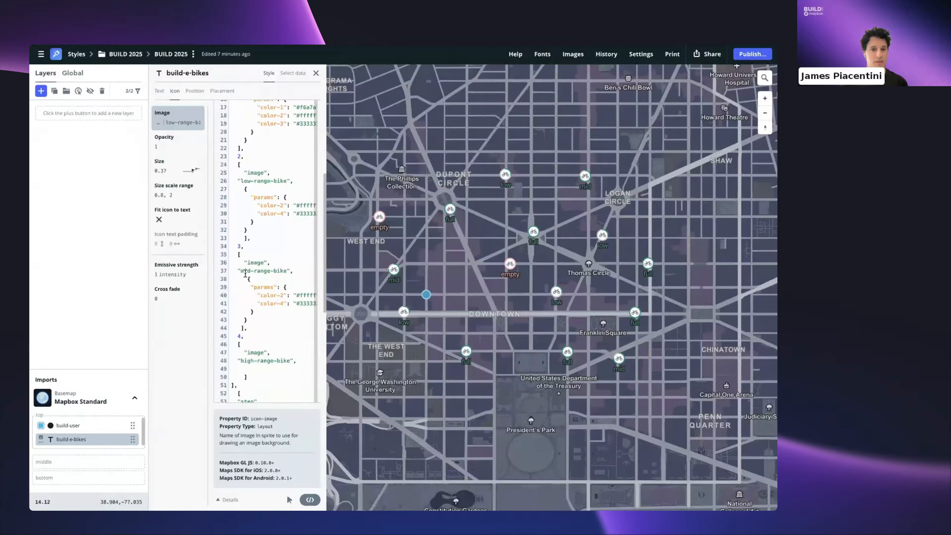
left_click_drag(249, 279, 256, 317)
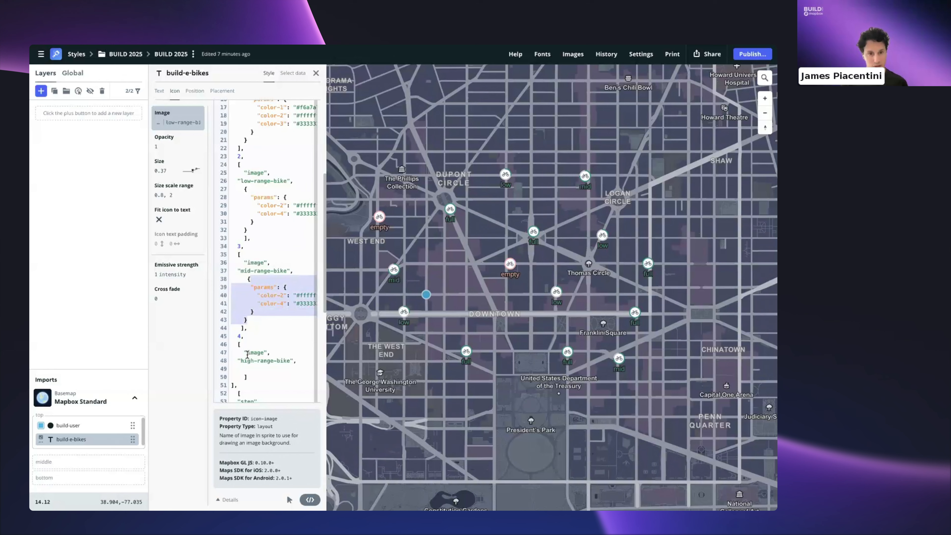
left_click(250, 368)
type("{   \"params\": {     \"color-2\": \"#ffffff\",     \"color-4\": \"#333333\"   } }")
scroll(265, 353, "down", 1)
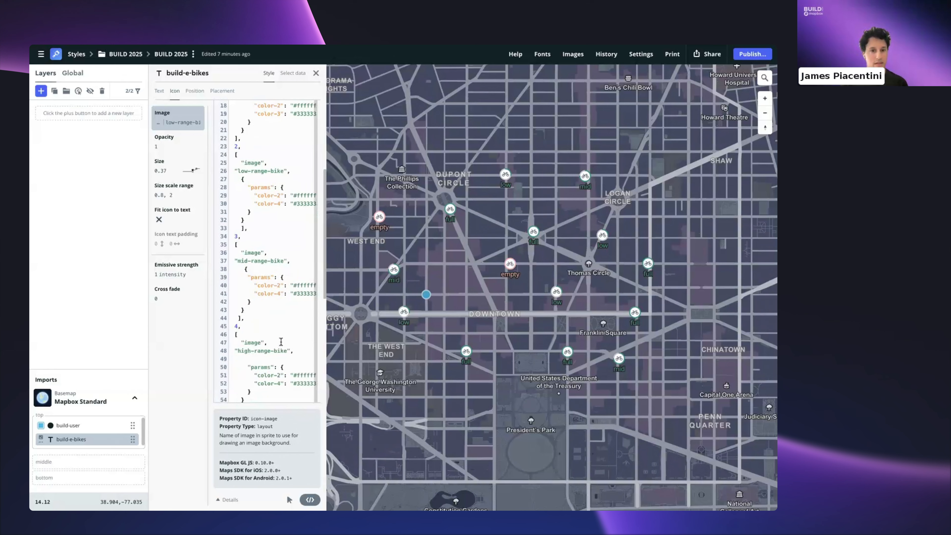
left_click(263, 358)
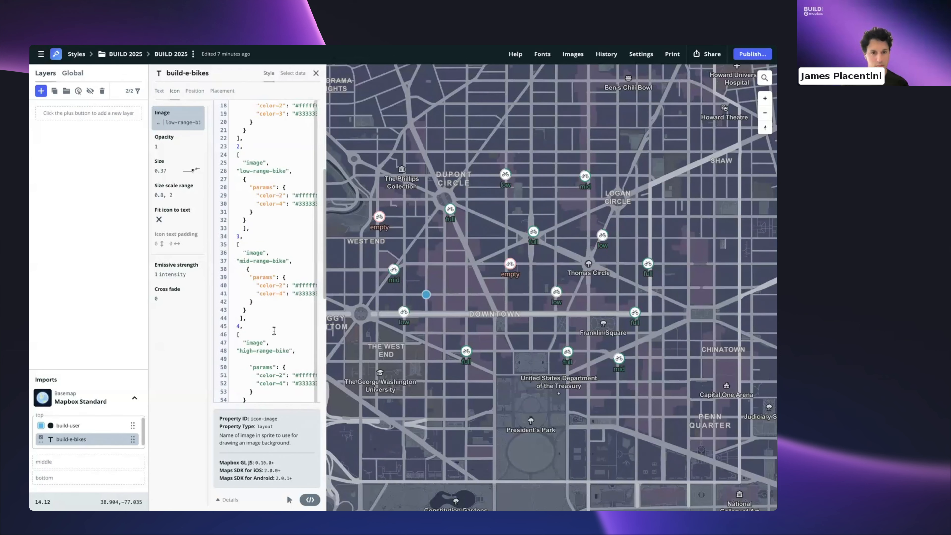
key("ctrl+z")
- Copy the complete mid-range-bike params object, including its outer braces, to the empty line below "high-range-bike"
scroll(246, 272, "up", 1)
left_click_drag(247, 269, 260, 312)
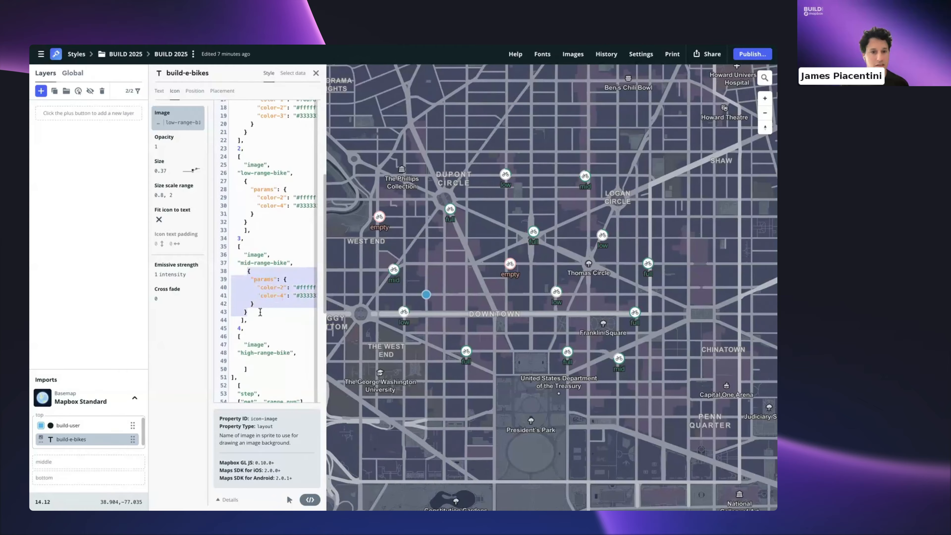
key("ctrl+c")
left_click(248, 362)
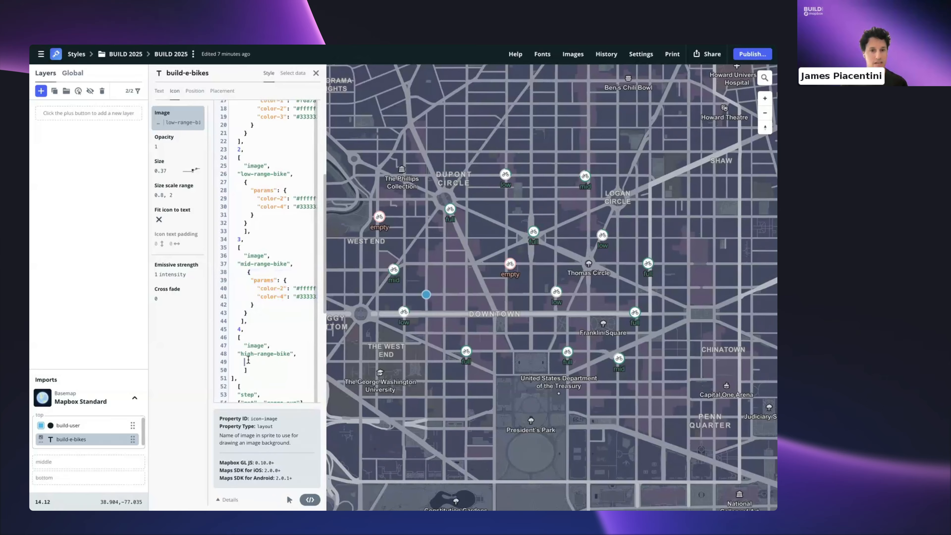
key("ctrl+v")
scroll(248, 361, "down", 1)
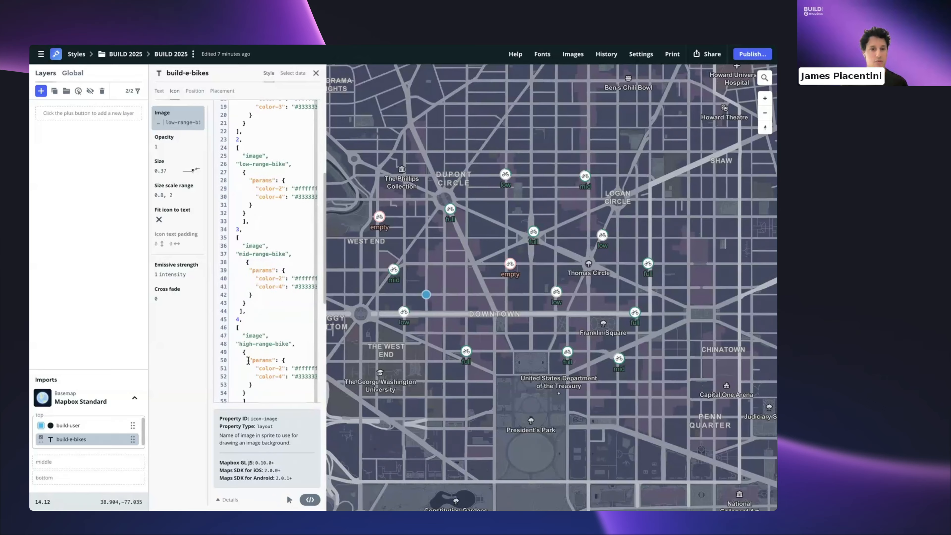
- Rename the color-4 parameter in the high-range-bike params to color-3
left_click(282, 377)
key("BackSpace")
type("3")
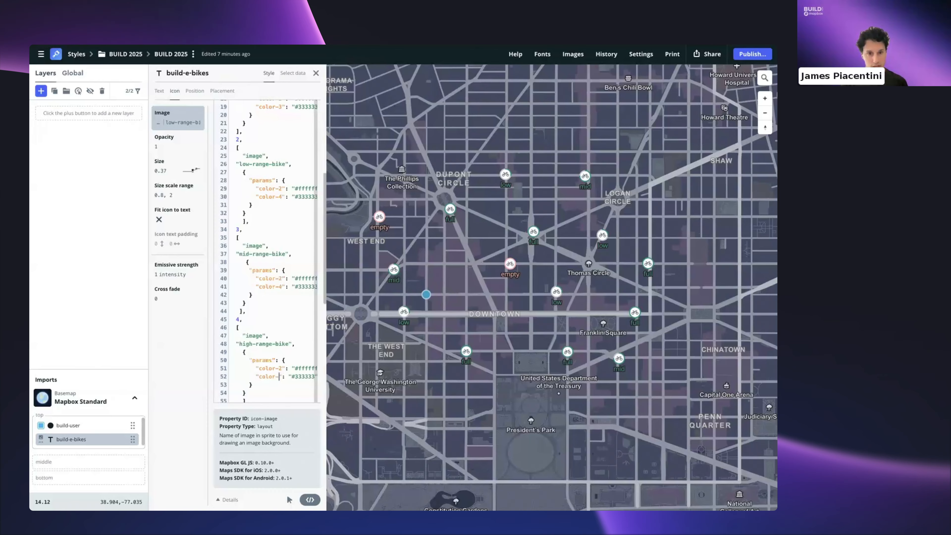
- Delete the trailing comma after the last "high-range-bike" in the fallback step expression to make the JSON valid
scroll(251, 352, "down", 2)
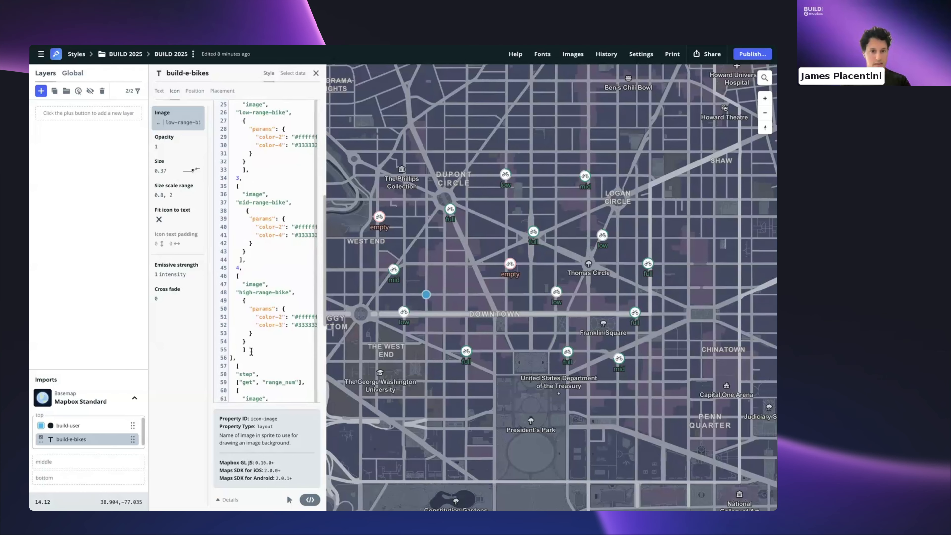
scroll(251, 351, "down", 2)
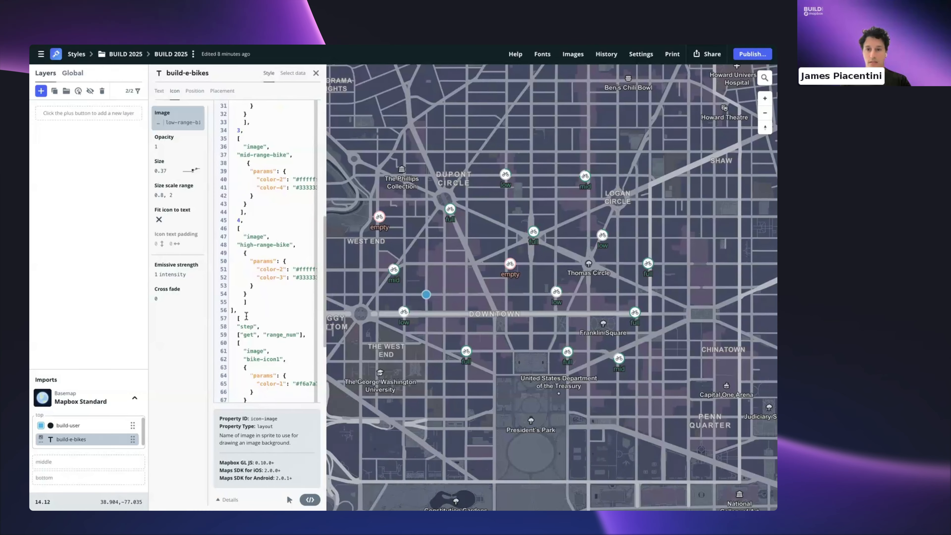
scroll(247, 317, "down", 1)
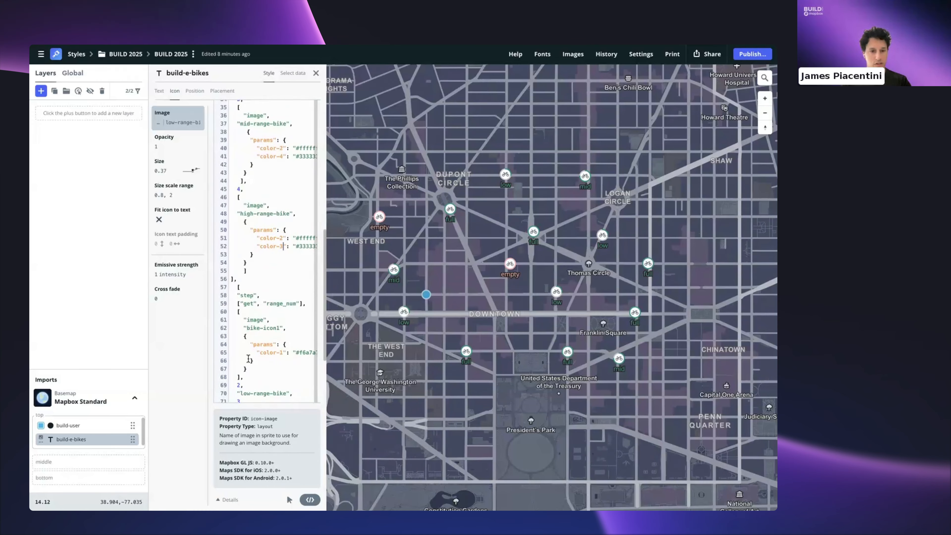
scroll(248, 359, "down", 3)
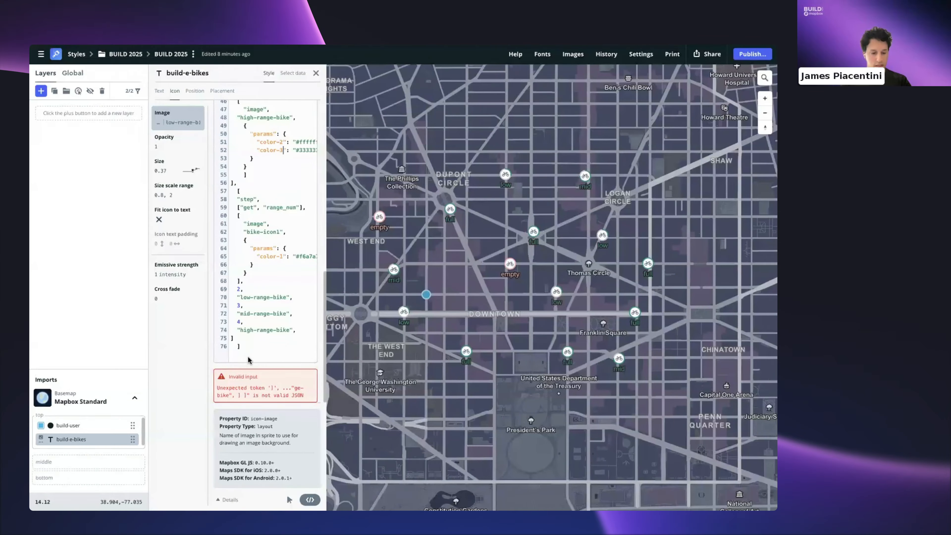
left_click(296, 330)
key("BackSpace")
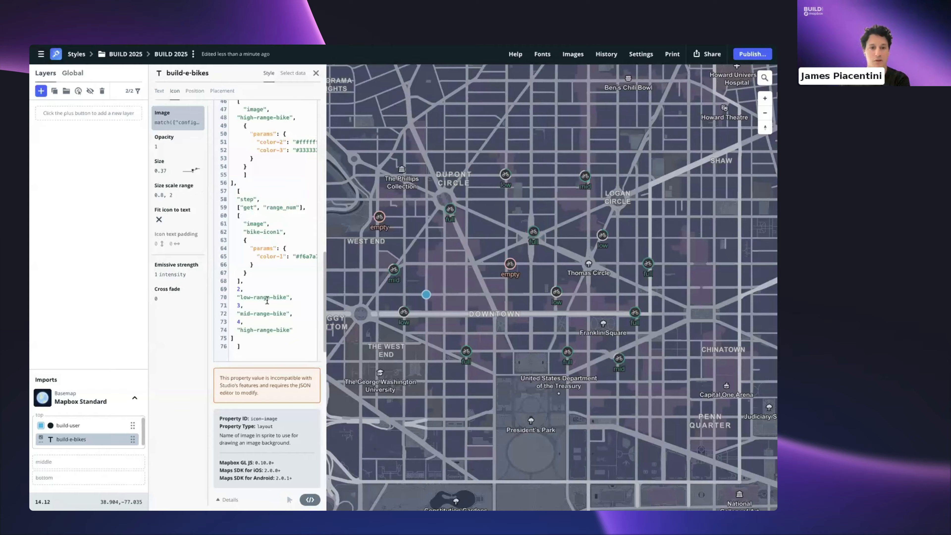
- Review the build-e-bikes icon image expression from the light preset match to the fallback step, and close the layer's properties
scroll(265, 313, "up", 10)
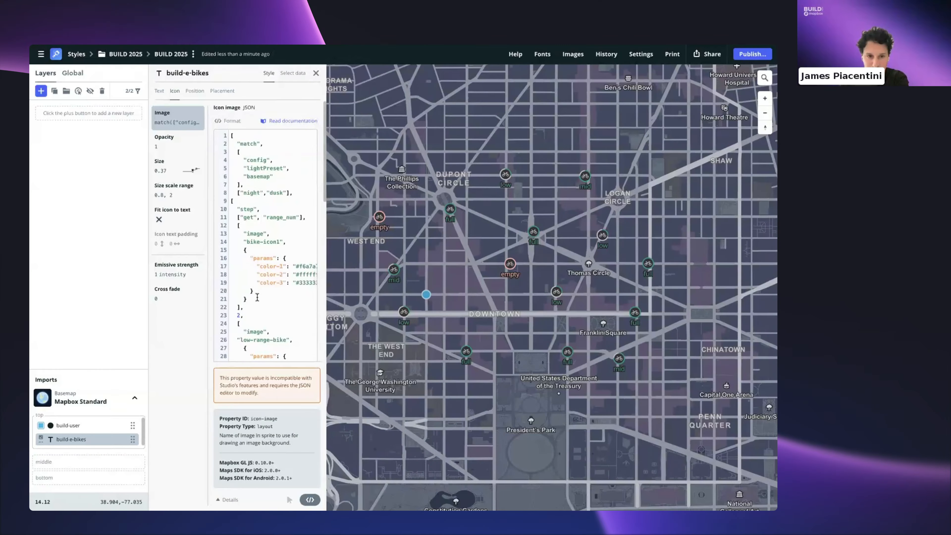
scroll(256, 298, "down", 10)
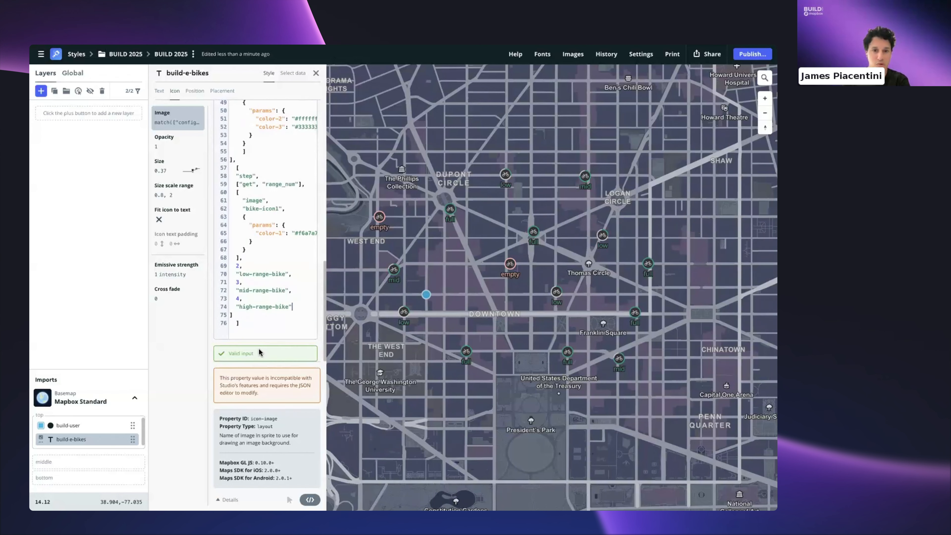
scroll(260, 316, "up", 10)
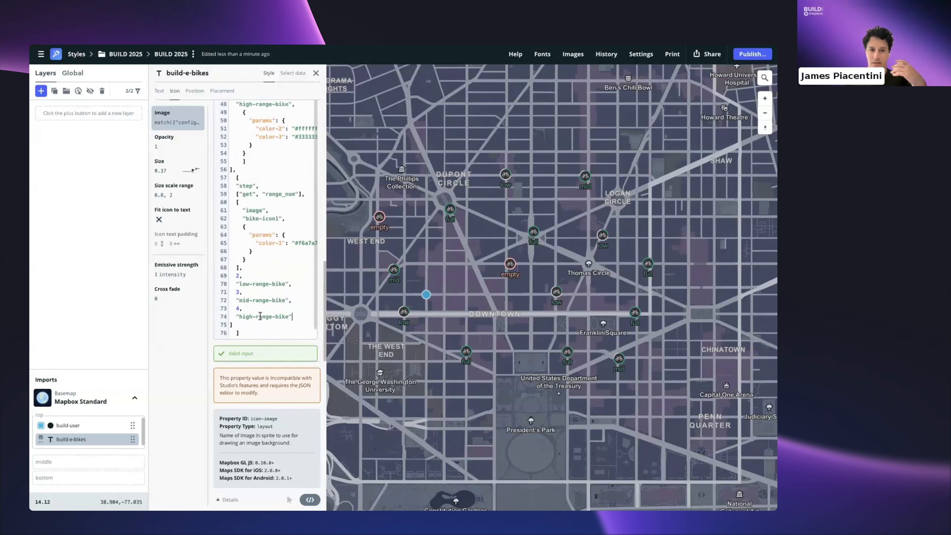
scroll(260, 316, "up", 3)
scroll(263, 315, "left", 2)
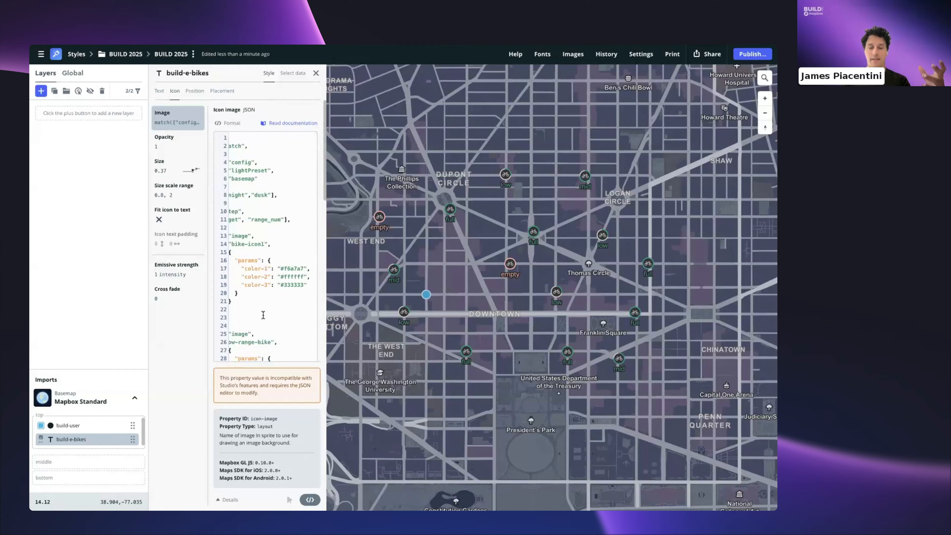
scroll(263, 315, "left", 2)
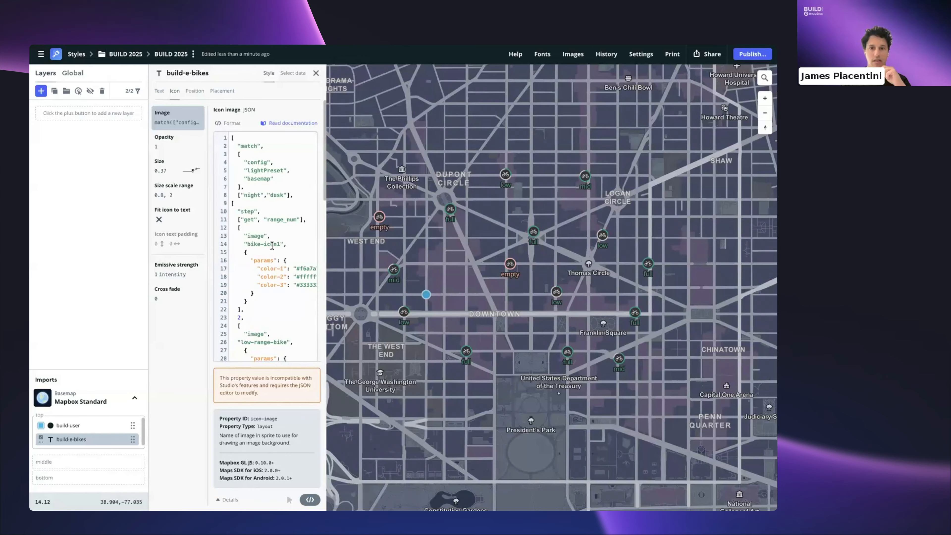
scroll(272, 246, "down", 8)
scroll(272, 246, "down", 3)
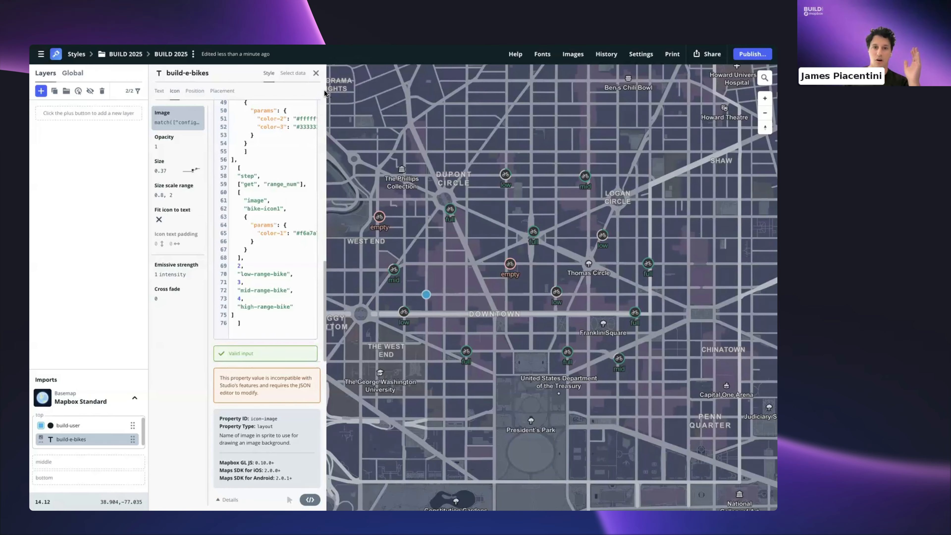
left_click(317, 73)
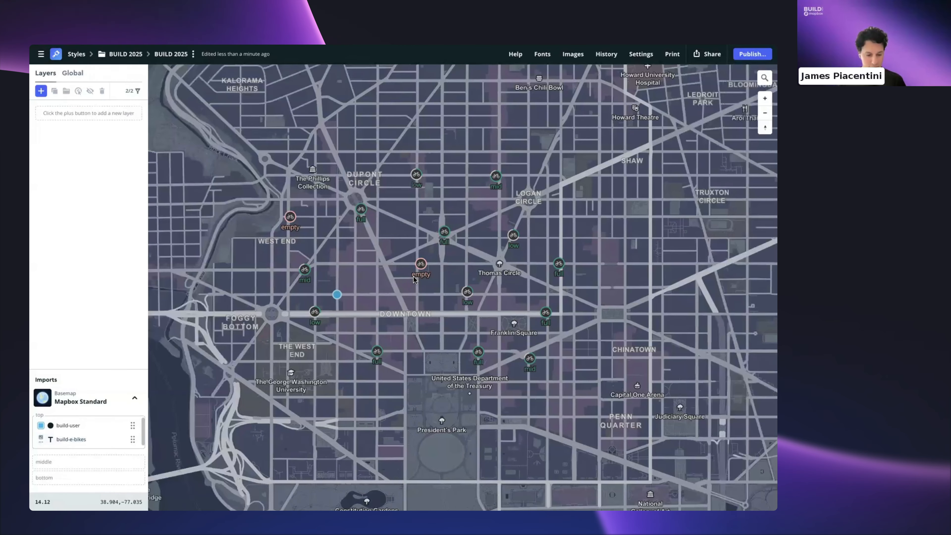
- Switch the Mapbox Standard basemap's light preset to Day to check the bike icons
left_click(78, 400)
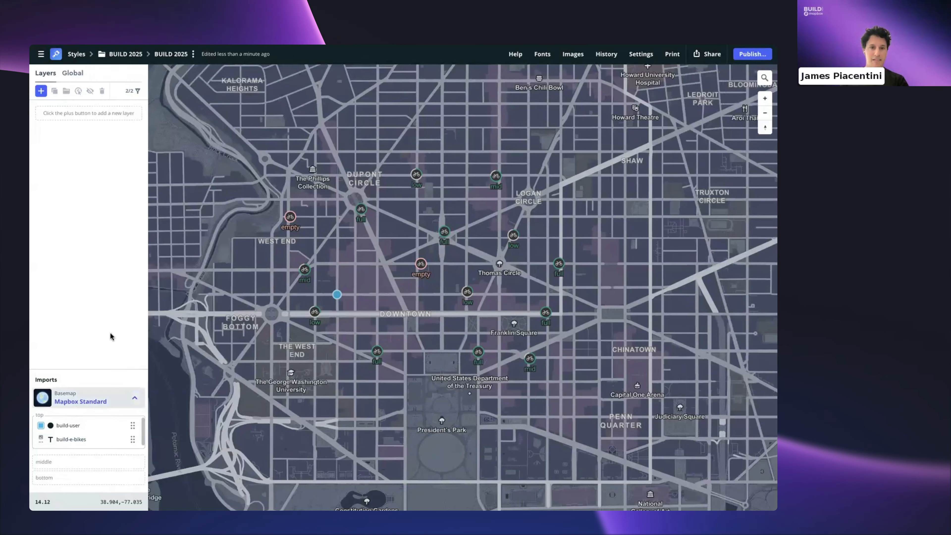
left_click(303, 148)
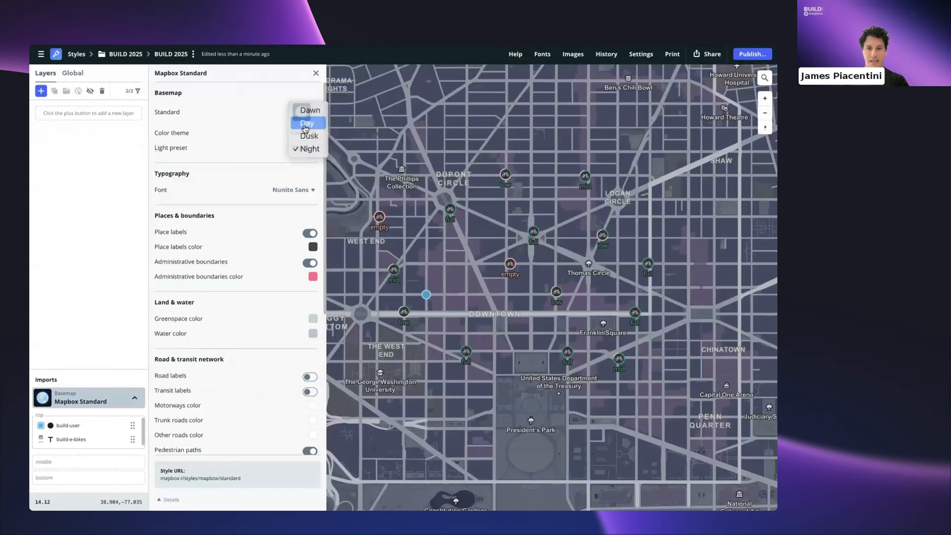
left_click(307, 121)
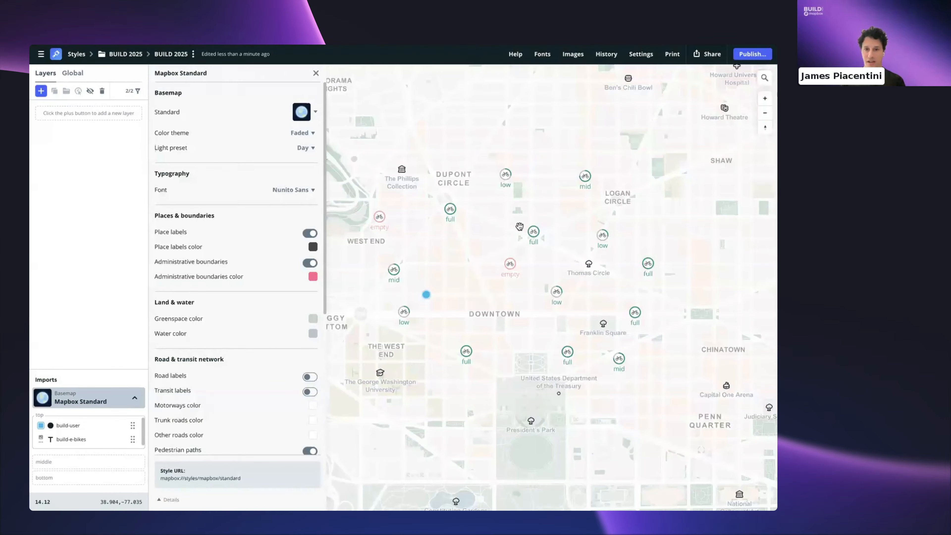
scroll(410, 218, "down", 3)
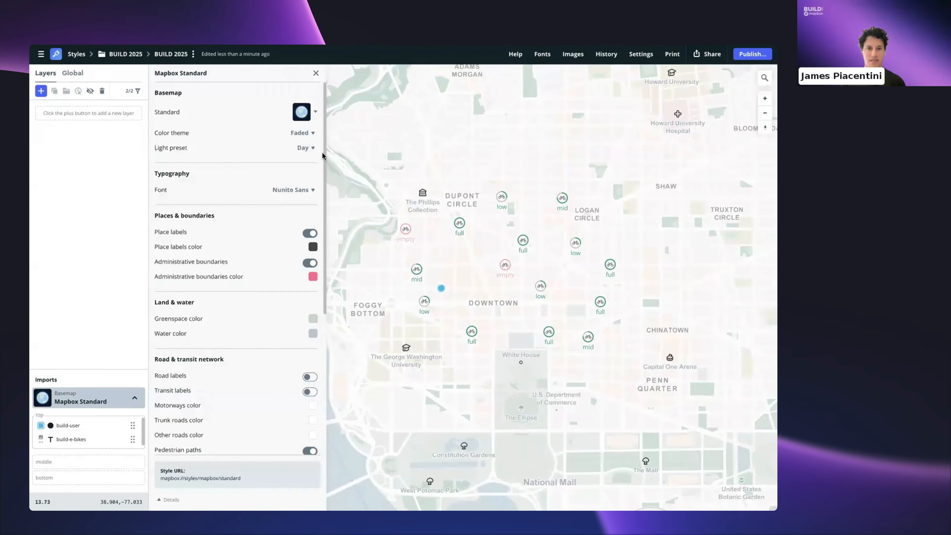
- Test the bike icons under the basemap's Night light preset and its Dawn light preset
left_click(306, 148)
left_click(314, 174)
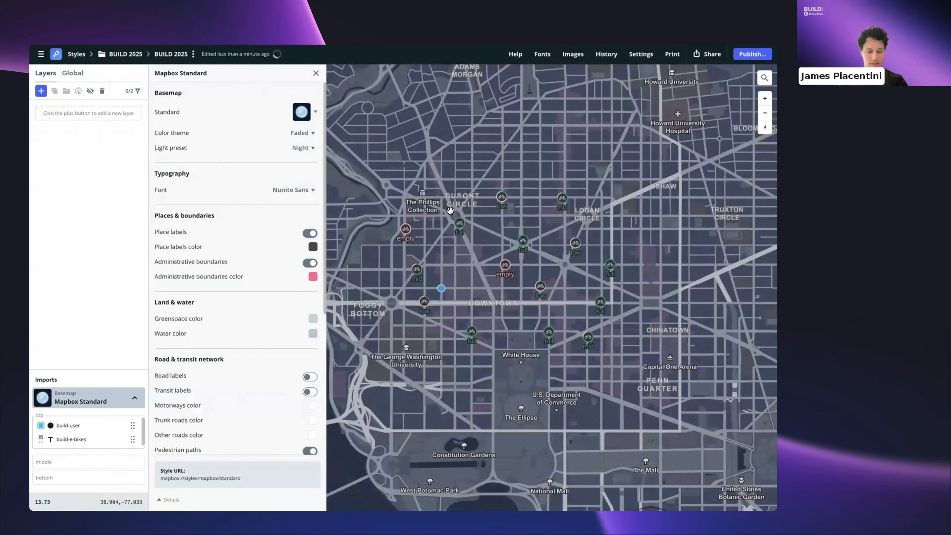
left_click(311, 147)
left_click(311, 110)
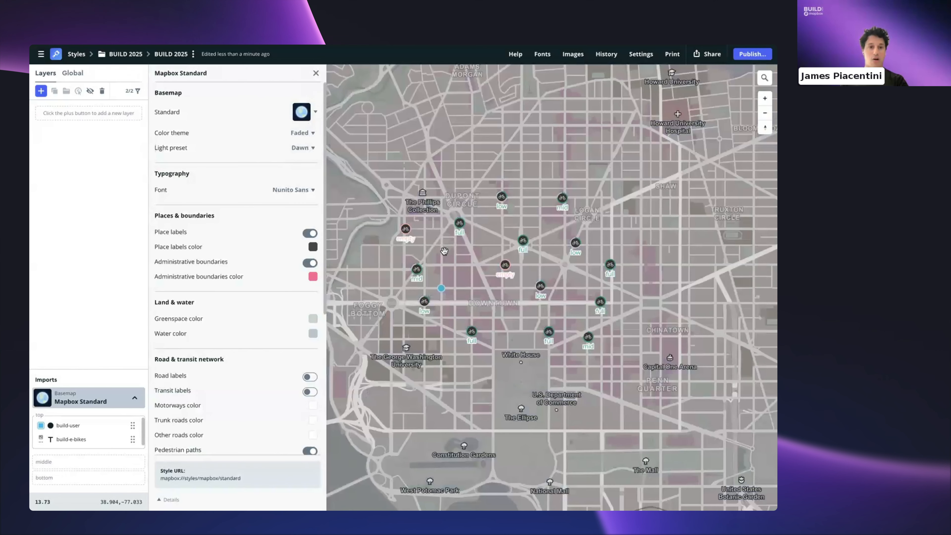
- Inspect the text and position properties of the build-e-bikes layer, including its halo settings
left_click(75, 438)
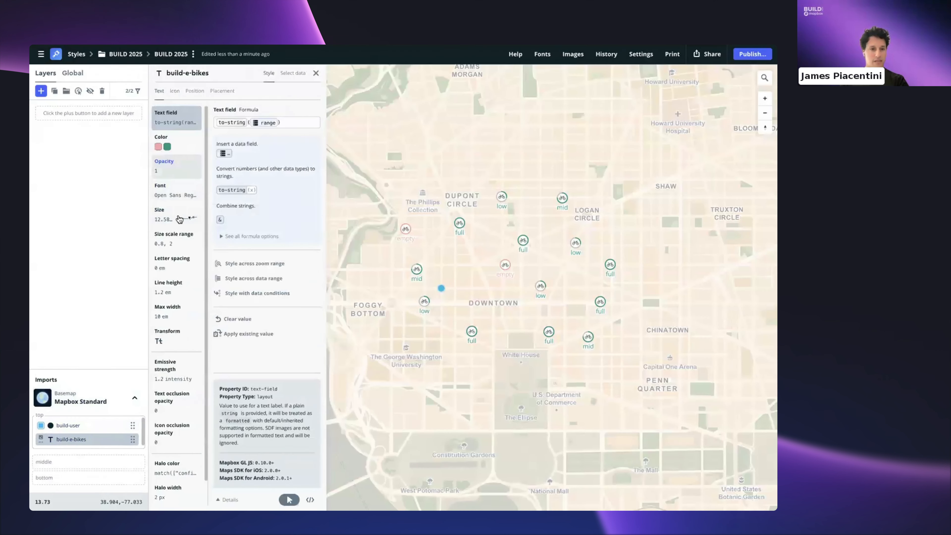
scroll(173, 287, "down", 1)
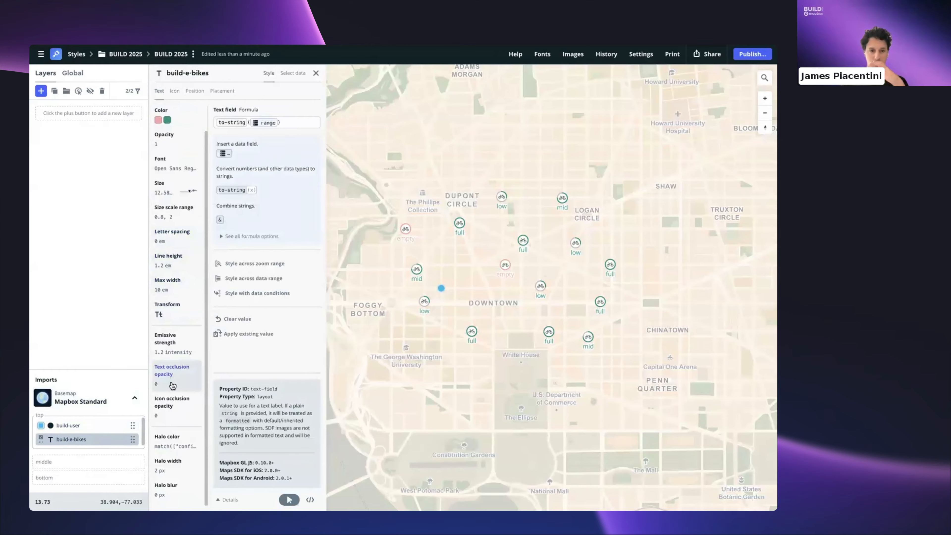
left_click(221, 91)
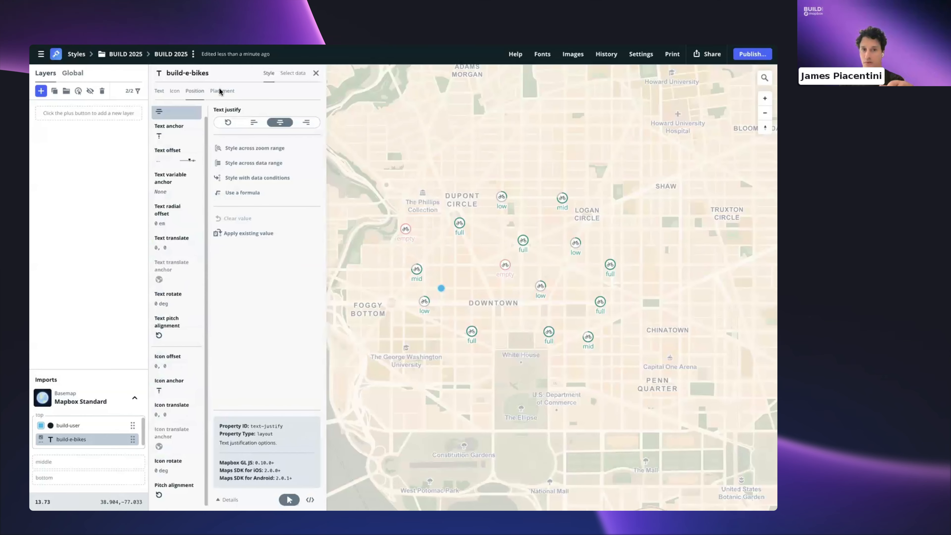
left_click(159, 92)
scroll(183, 204, "down", 1)
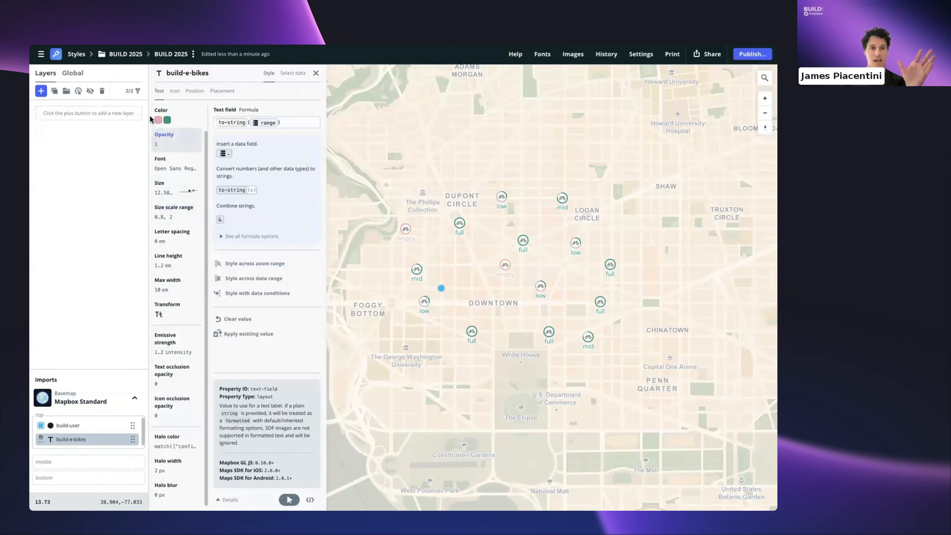
- Set the Mapbox Standard basemap's light preset back to Day
left_click(100, 406)
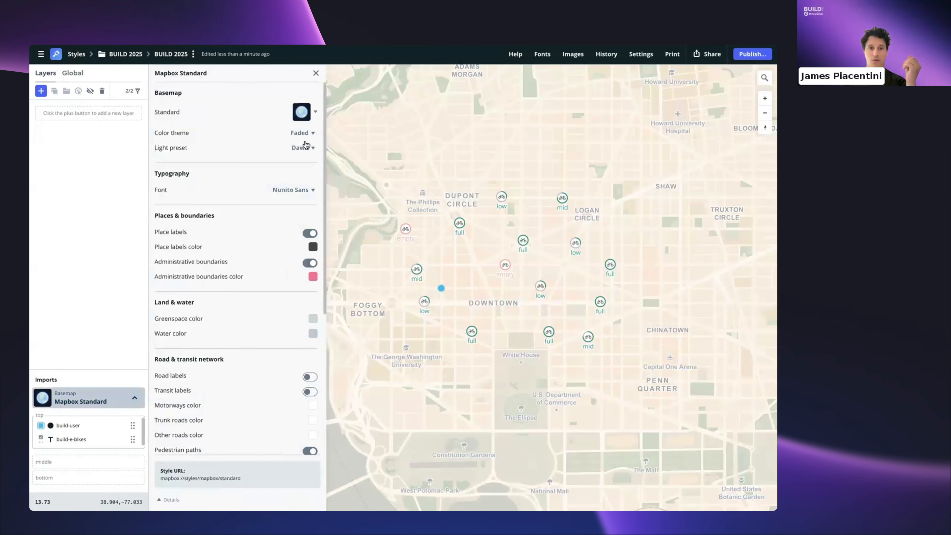
left_click(307, 148)
left_click(307, 161)
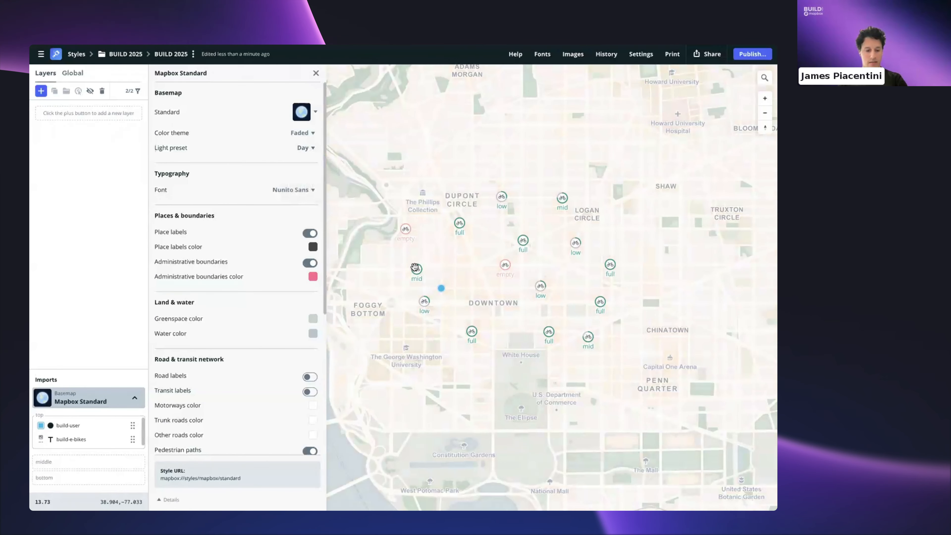
scroll(452, 271, "up", 3)
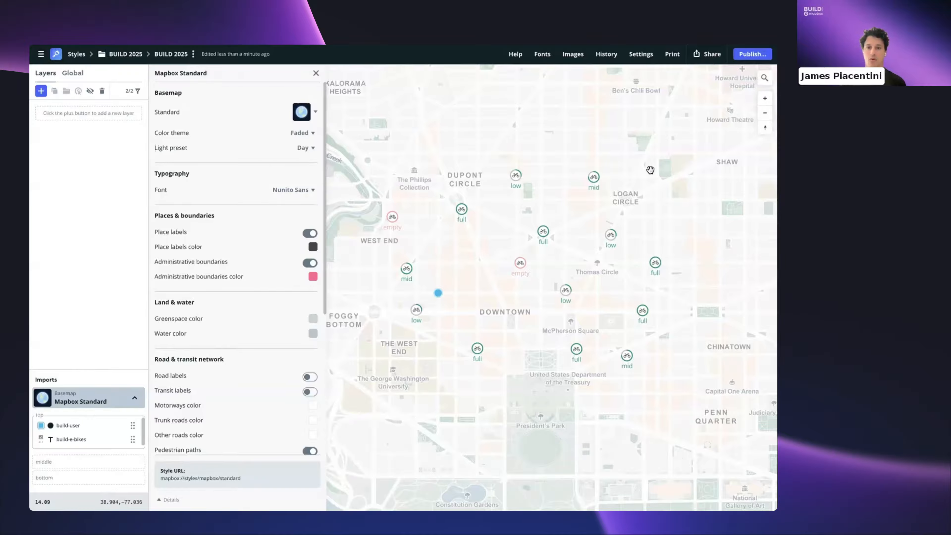
left_click_drag(494, 256, 521, 252)
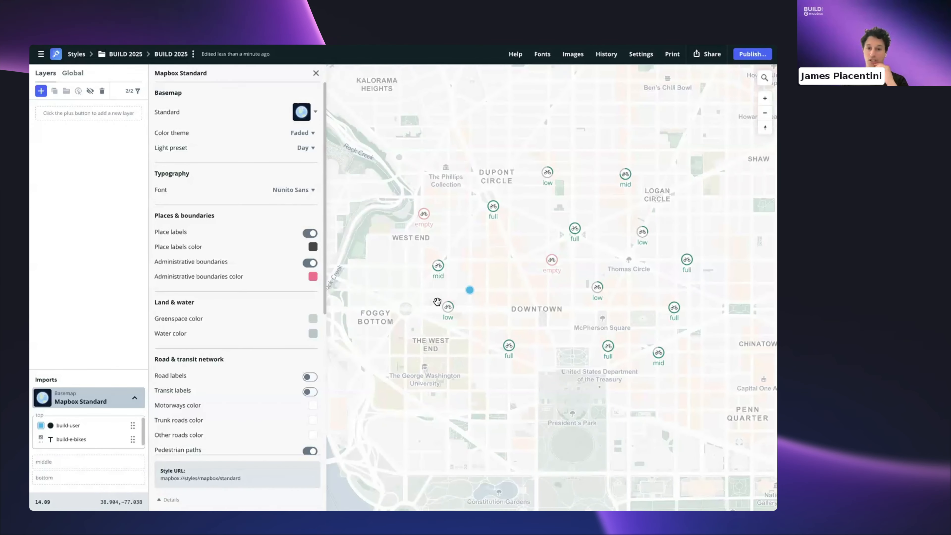
left_click_drag(437, 305, 448, 299)
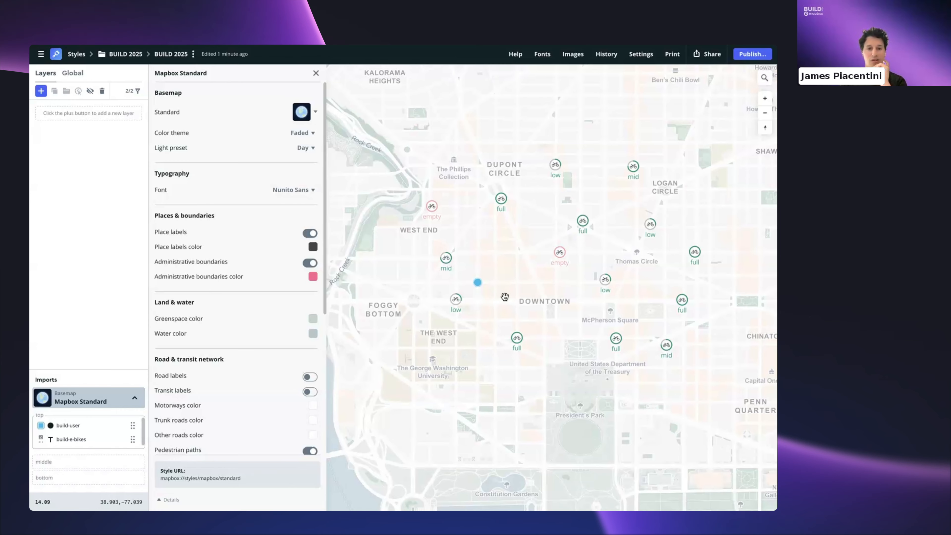
left_click_drag(506, 302, 510, 287)
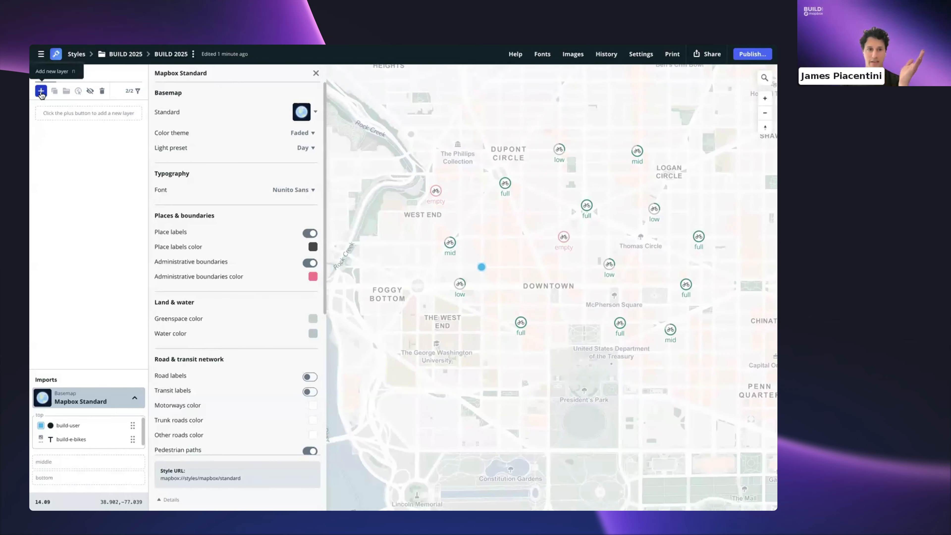
- Add a new layer that uses the BUILD_10min_iso source, found by filtering the sources for "build"
left_click(41, 91)
left_click(71, 93)
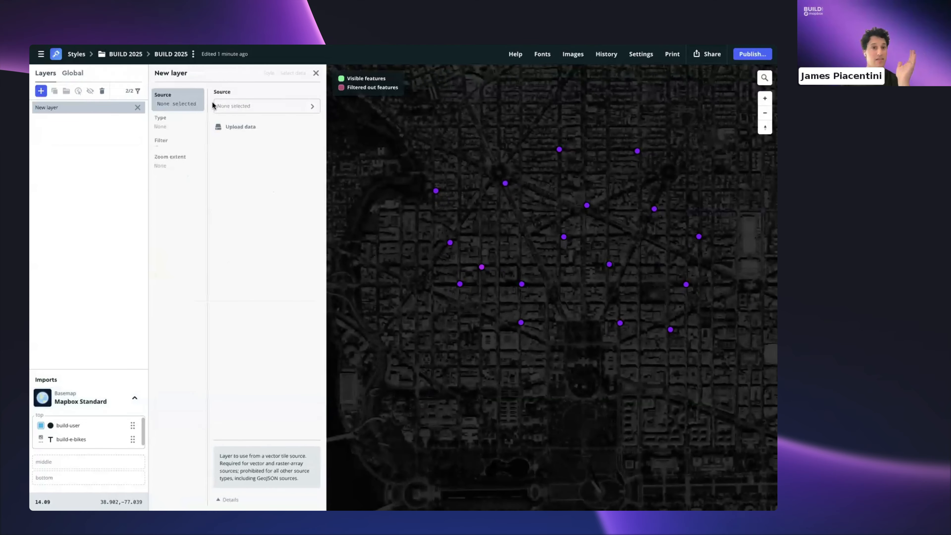
left_click(255, 109)
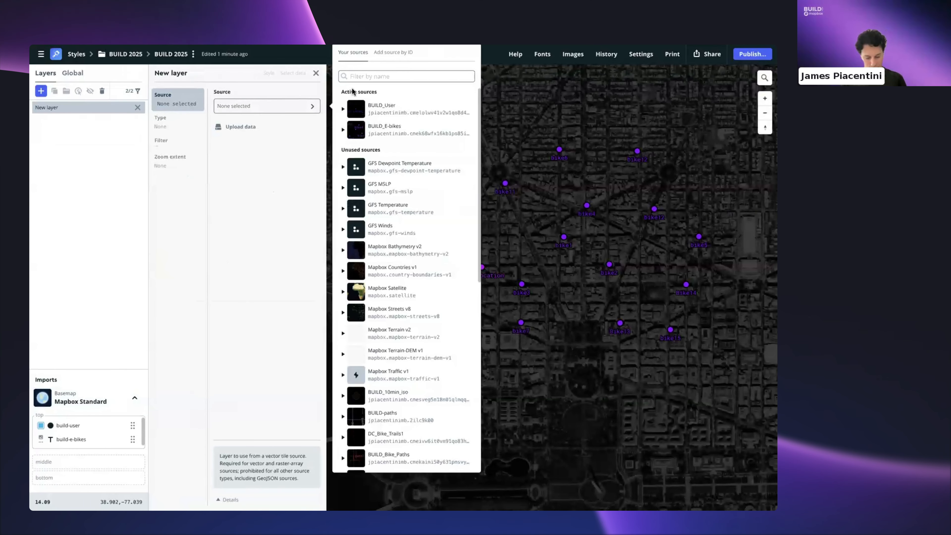
type("build")
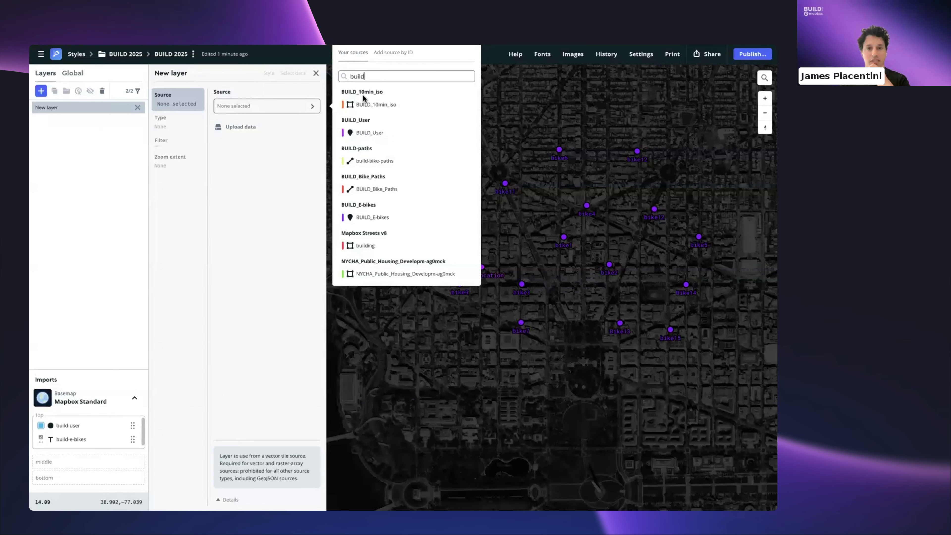
left_click(376, 105)
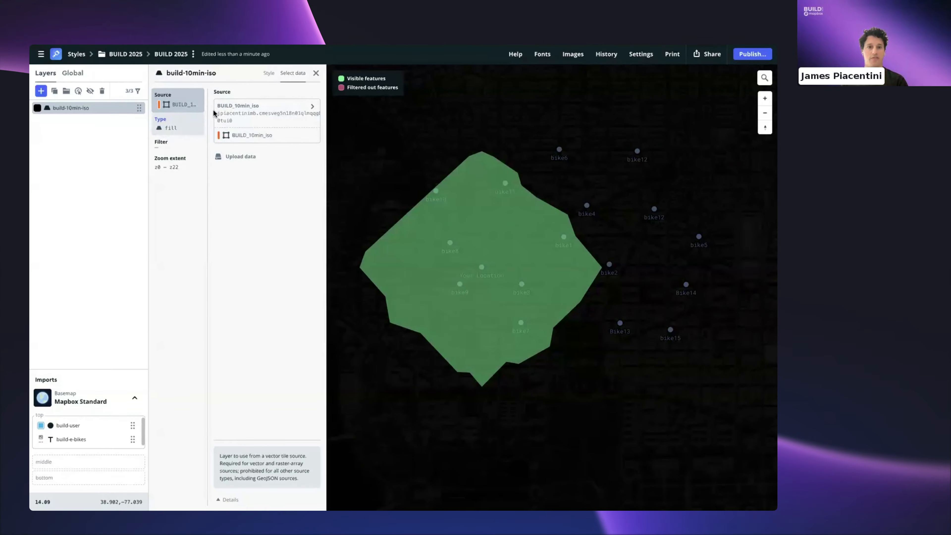
- Show the build-10min-iso layer's style and move the layer into the basemap's middle slot
left_click(268, 74)
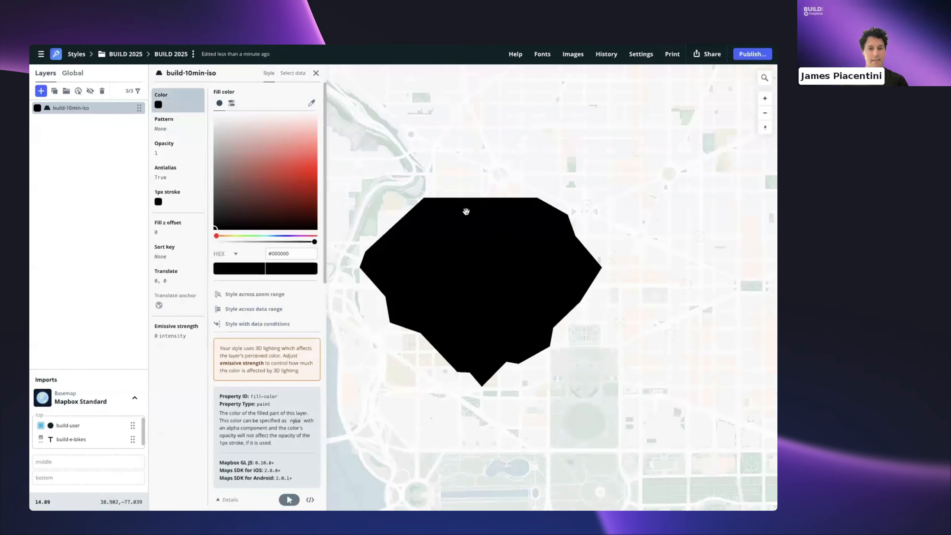
scroll(467, 213, "down", 2)
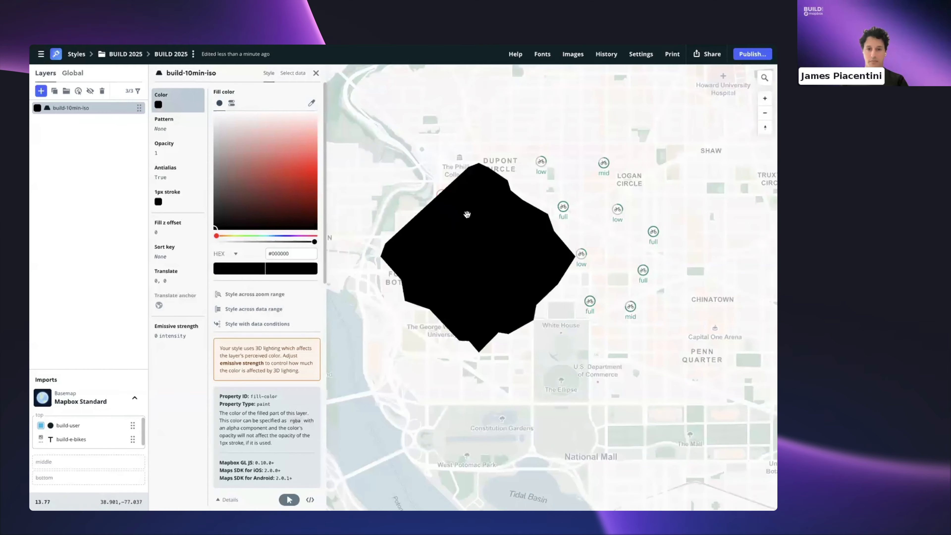
left_click_drag(475, 231, 479, 221)
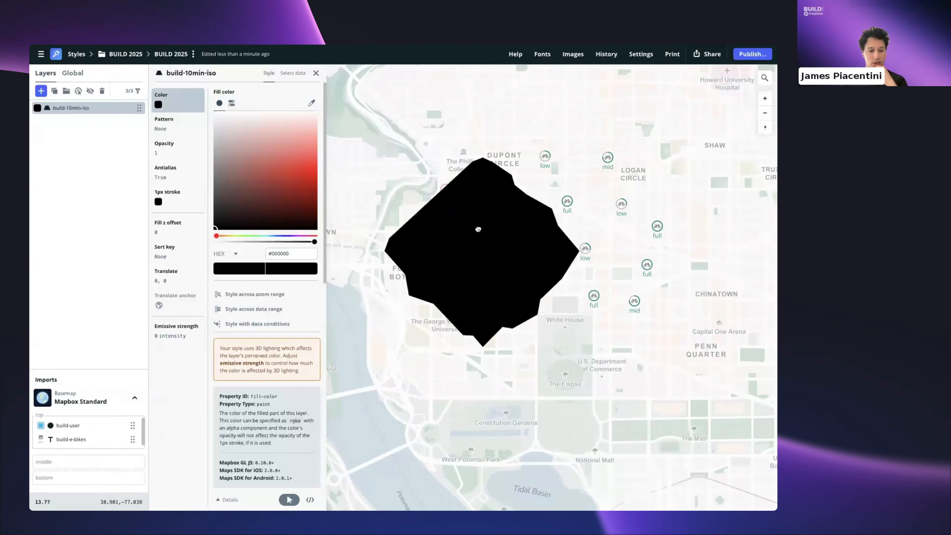
scroll(478, 230, "up", 2)
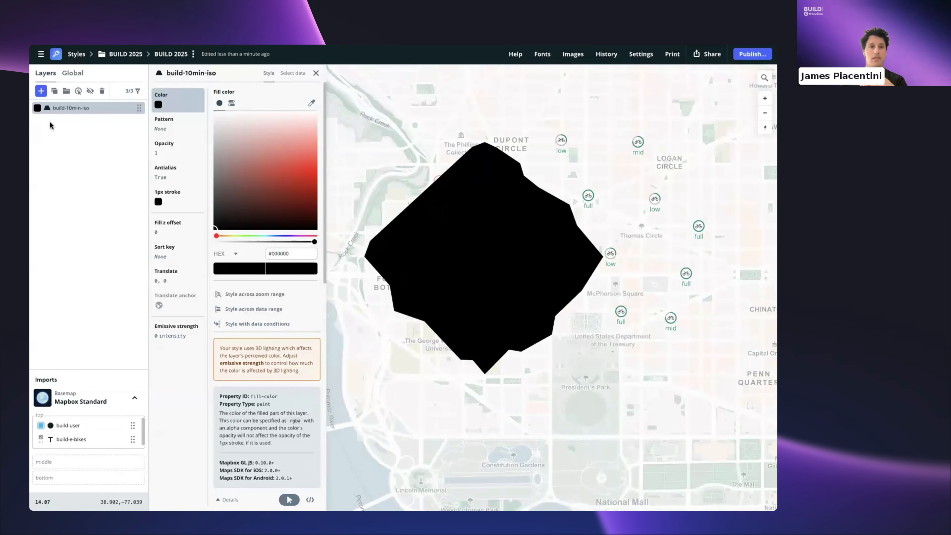
left_click_drag(62, 108, 63, 459)
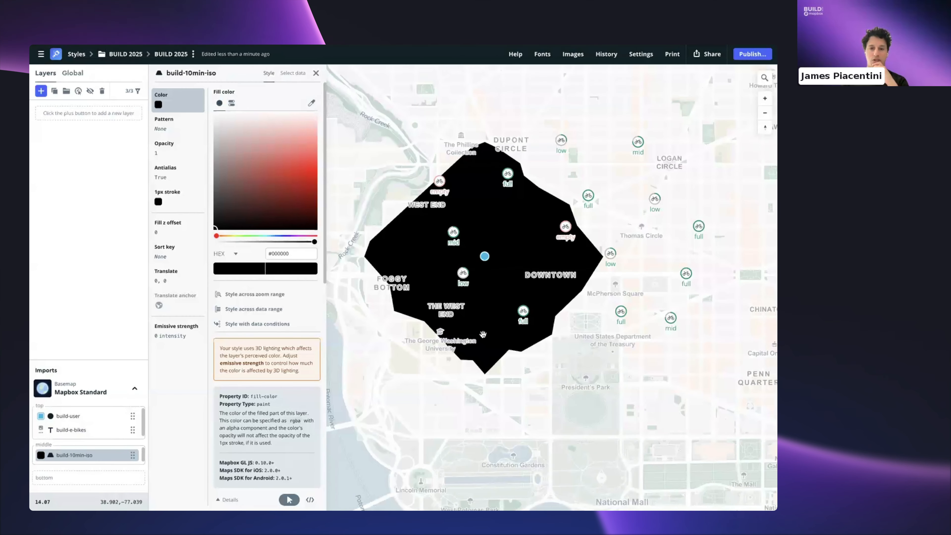
- Set the build-10min-iso fill color to #8ddd9c and reduce the color's alpha to about one third
scroll(484, 334, "up", 2)
scroll(505, 288, "down", 1)
left_click_drag(505, 288, 525, 296)
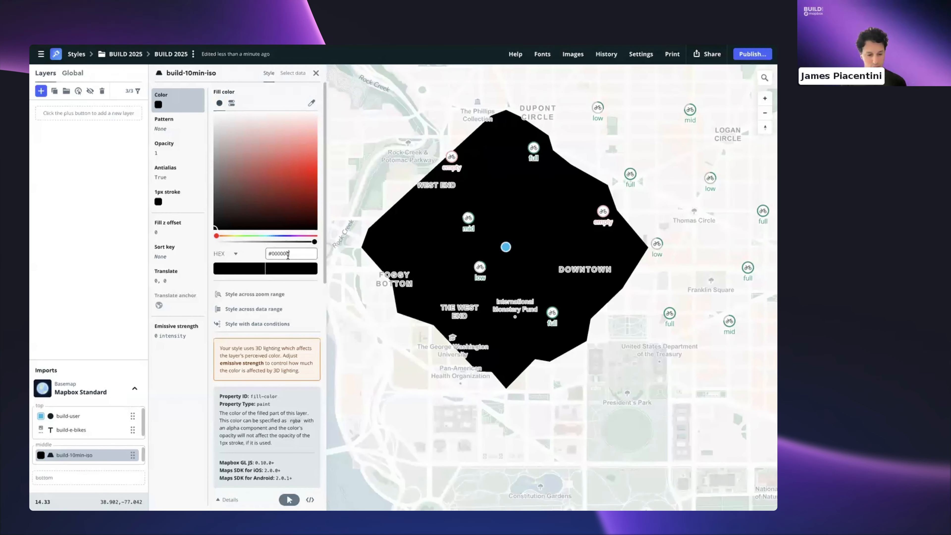
key("BackSpace")
key("BackSpace")
key("BackSpace")
key("BackSpace")
key("BackSpace")
key("BackSpace")
type("8ddd9c")
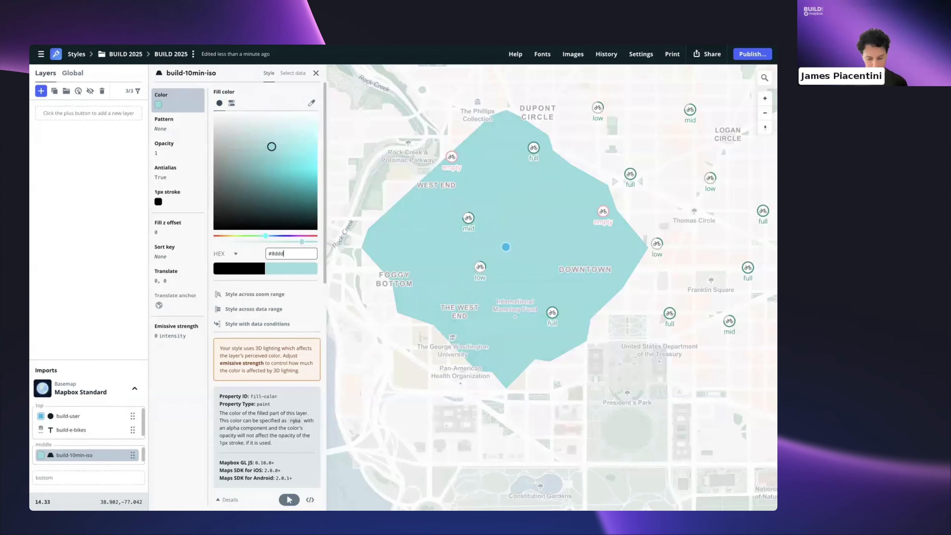
left_click(246, 242)
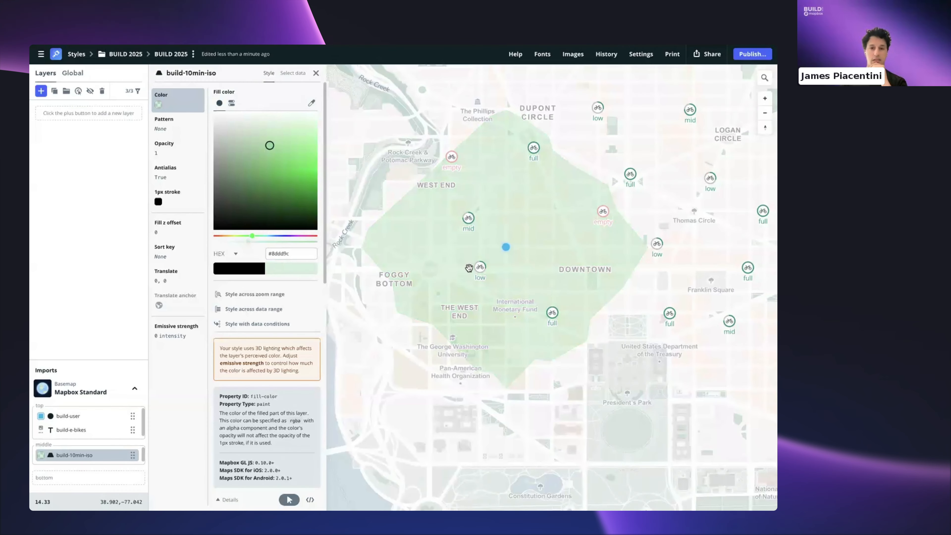
- Move the build-10min-iso layer from the middle slot into the basemap's bottom slot
scroll(470, 266, "down", 3)
scroll(469, 267, "up", 1)
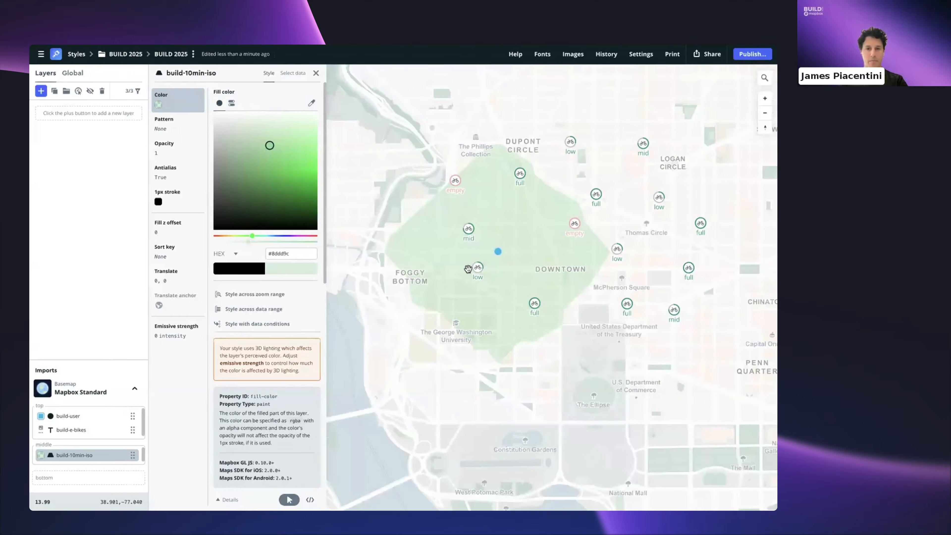
scroll(500, 259, "up", 2)
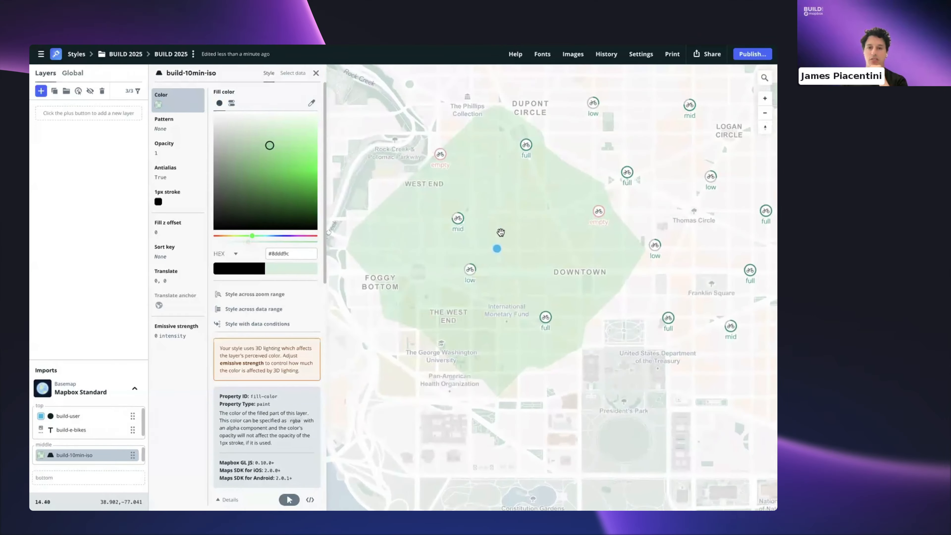
scroll(494, 248, "up", 1)
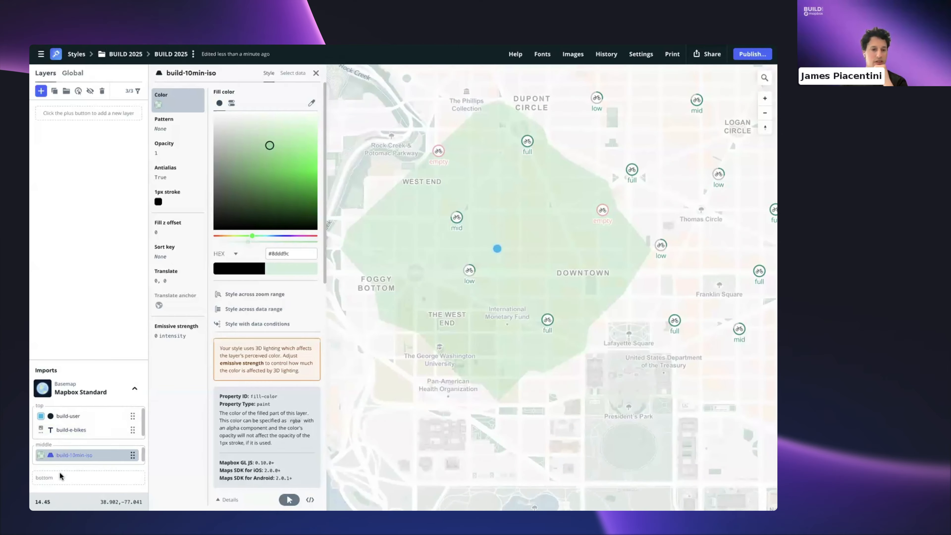
left_click_drag(60, 476, 63, 480)
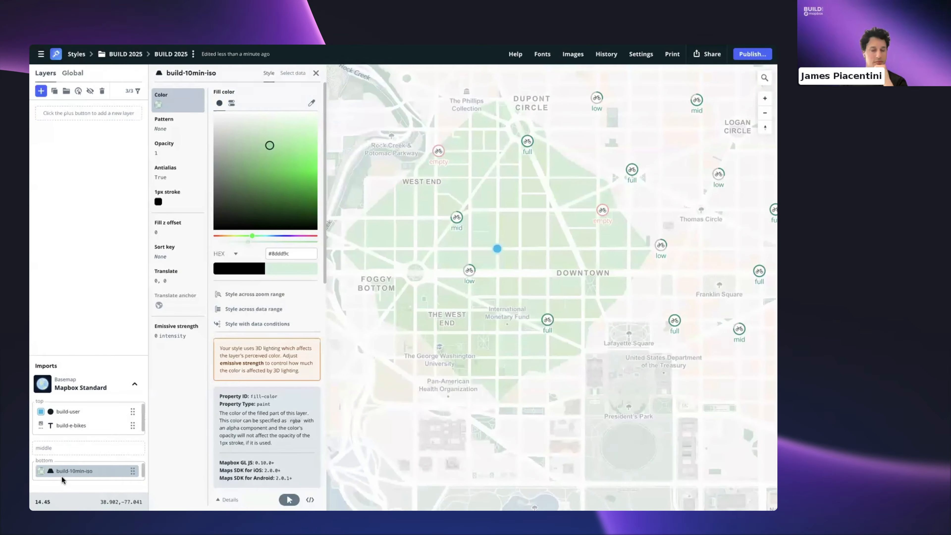
scroll(388, 401, "down", 2)
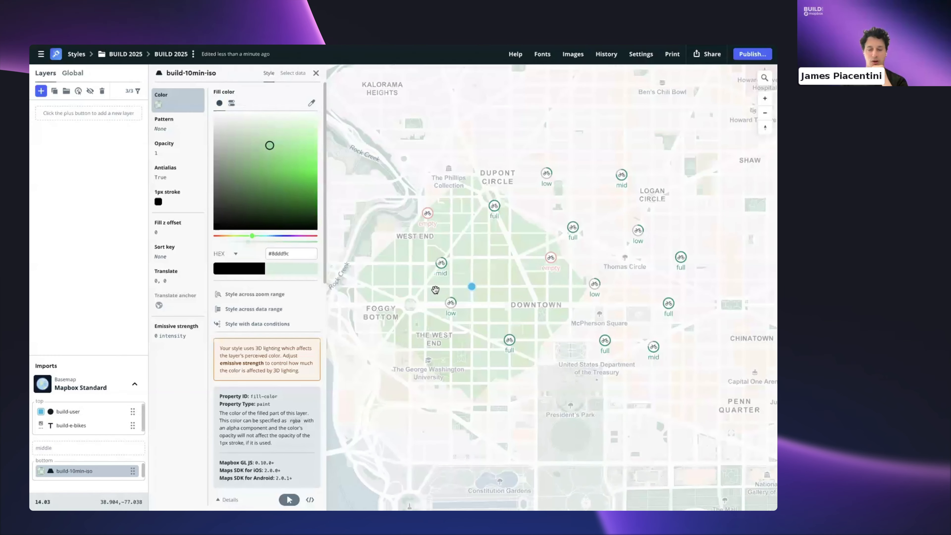
scroll(520, 284, "down", 1)
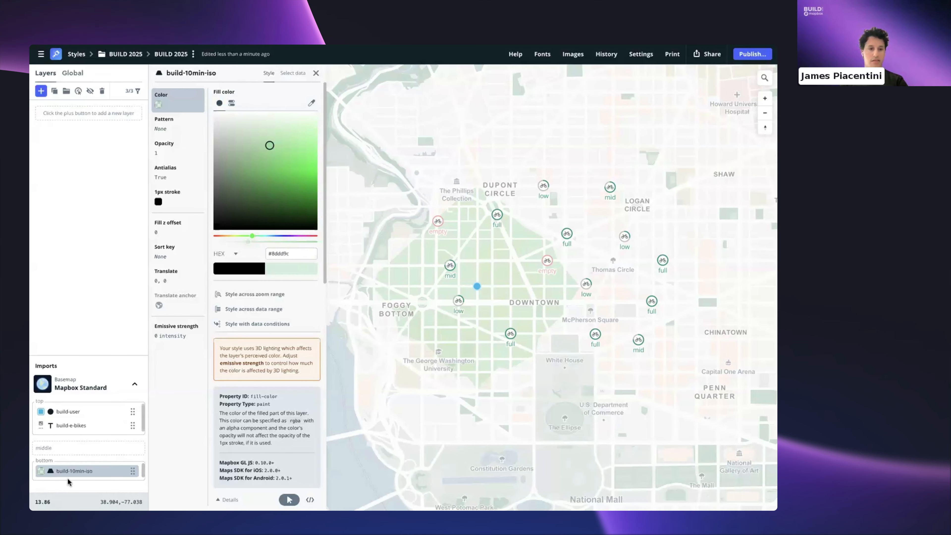
- Duplicate the build-10min-iso layer and move the copy into the basemap's middle slot
left_click(80, 471)
left_click(80, 472)
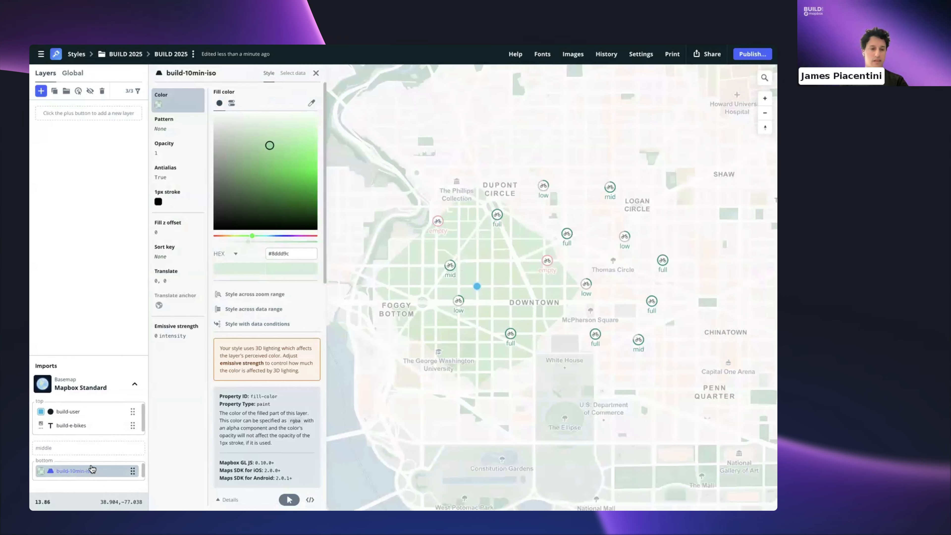
left_click(54, 92)
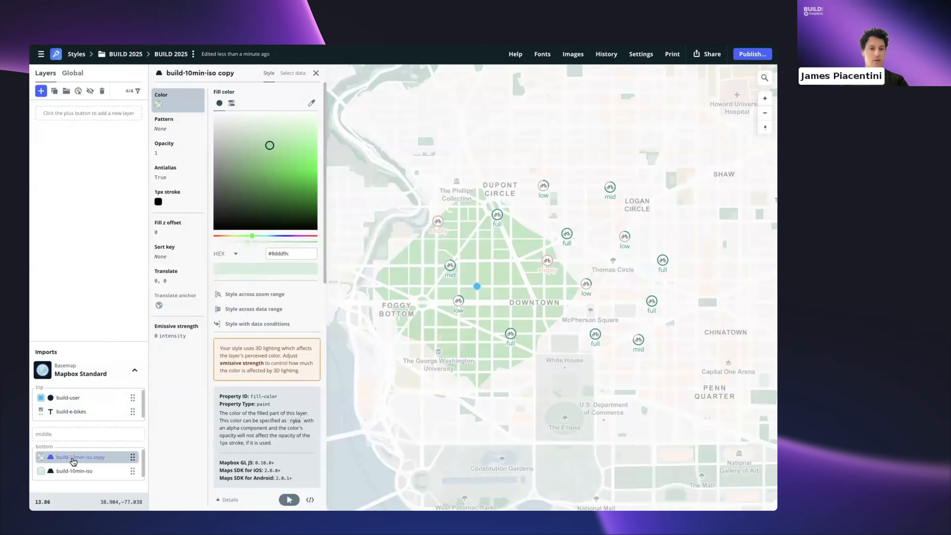
left_click_drag(72, 458, 73, 436)
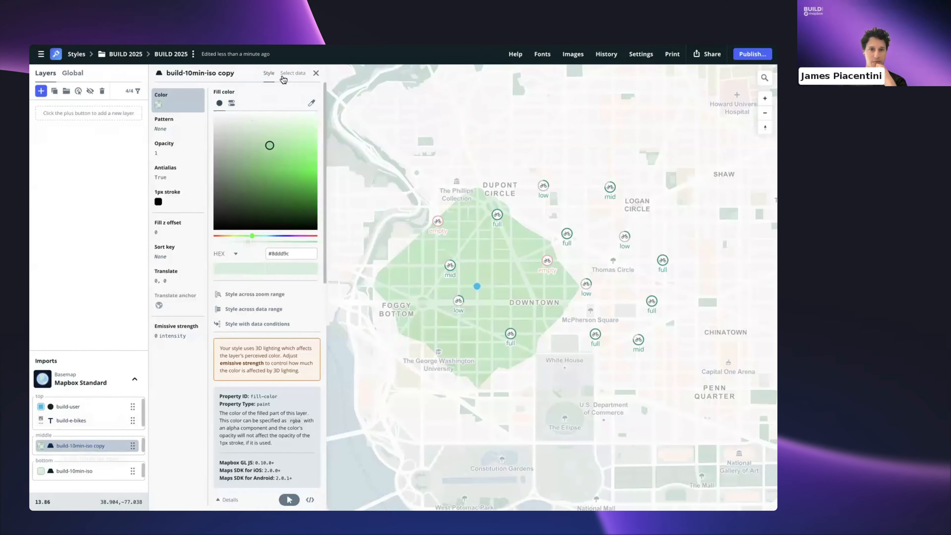
- Change the build-10min-iso copy layer's type to Line, keeping styling by matching similar properties
left_click(294, 76)
left_click(163, 124)
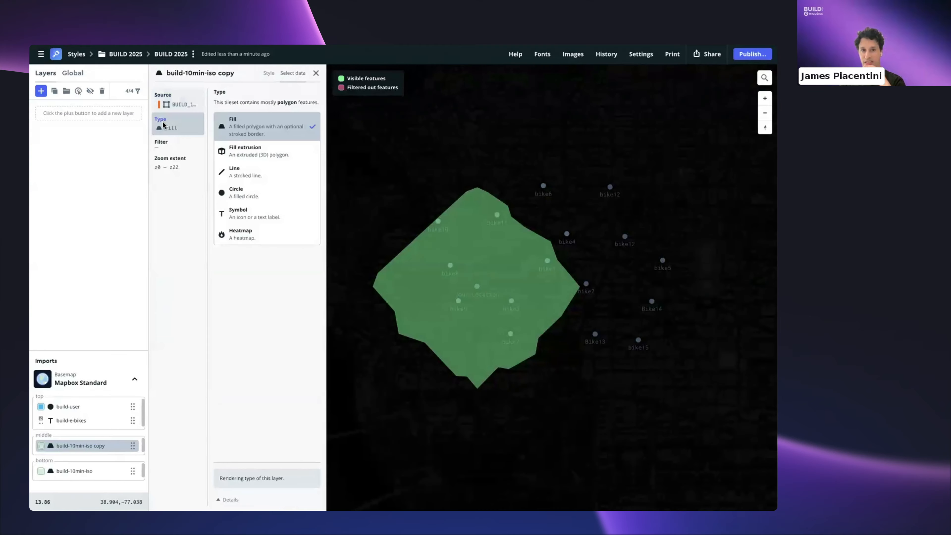
left_click(254, 172)
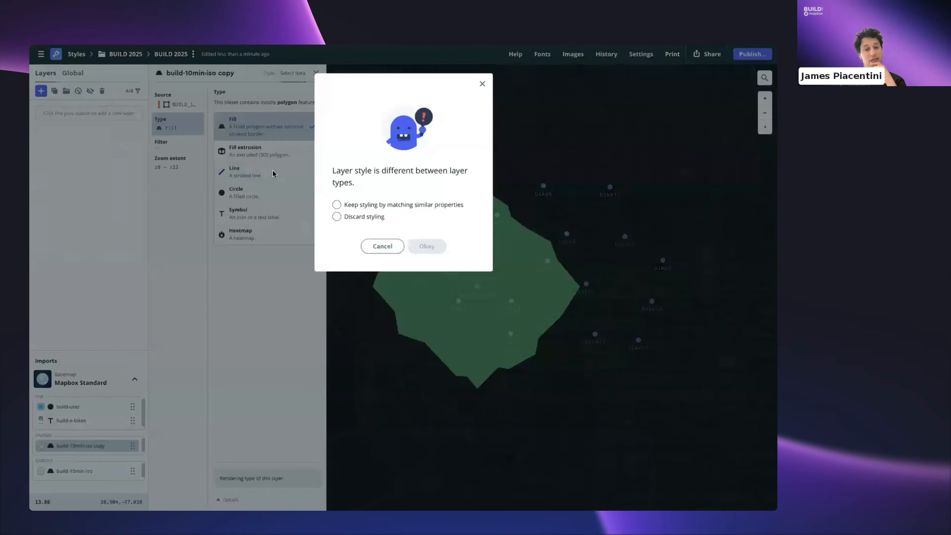
left_click(337, 204)
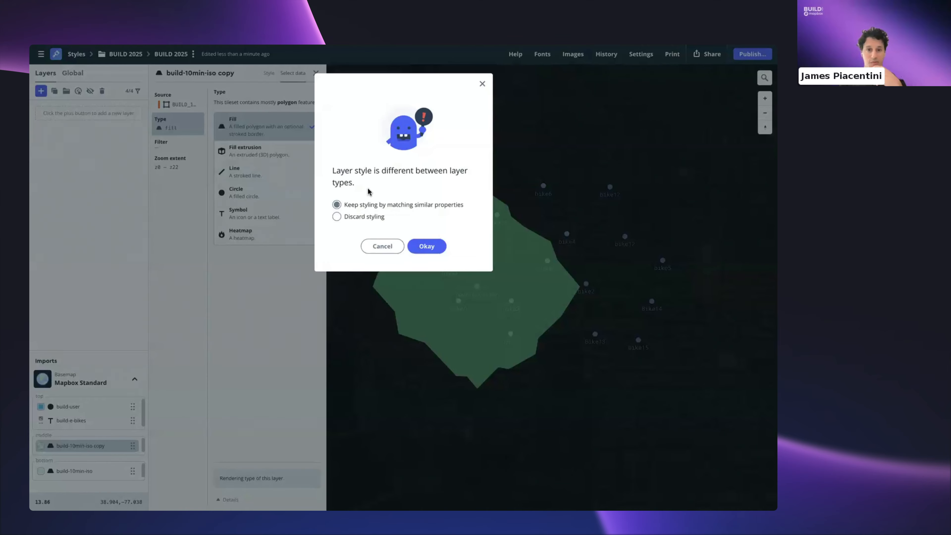
left_click(433, 246)
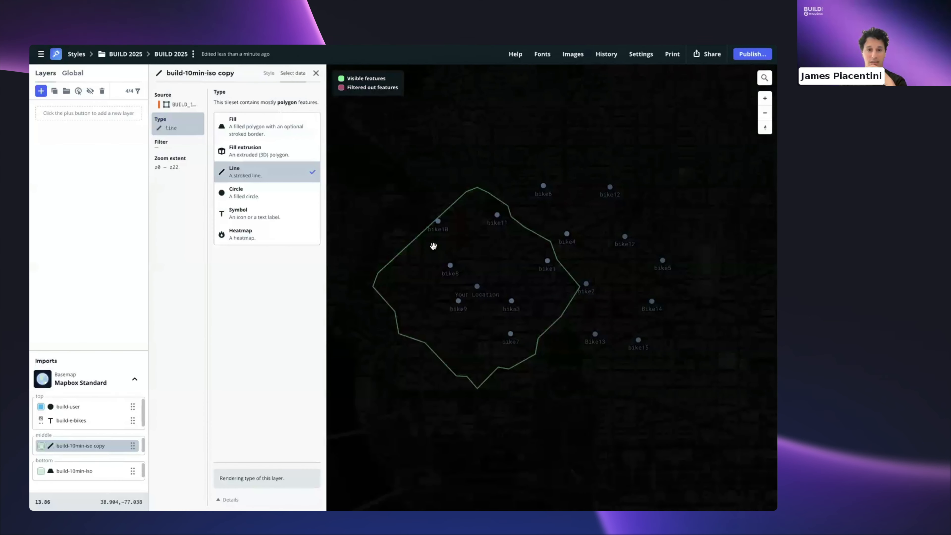
- Set the build-10min-iso copy layer's line width to 5 px
left_click(268, 72)
scroll(448, 288, "up", 2)
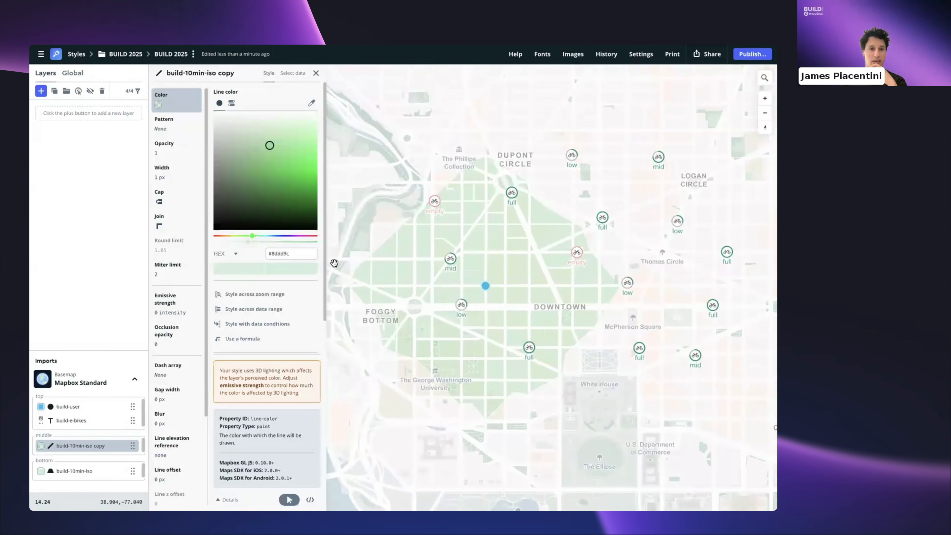
left_click(165, 172)
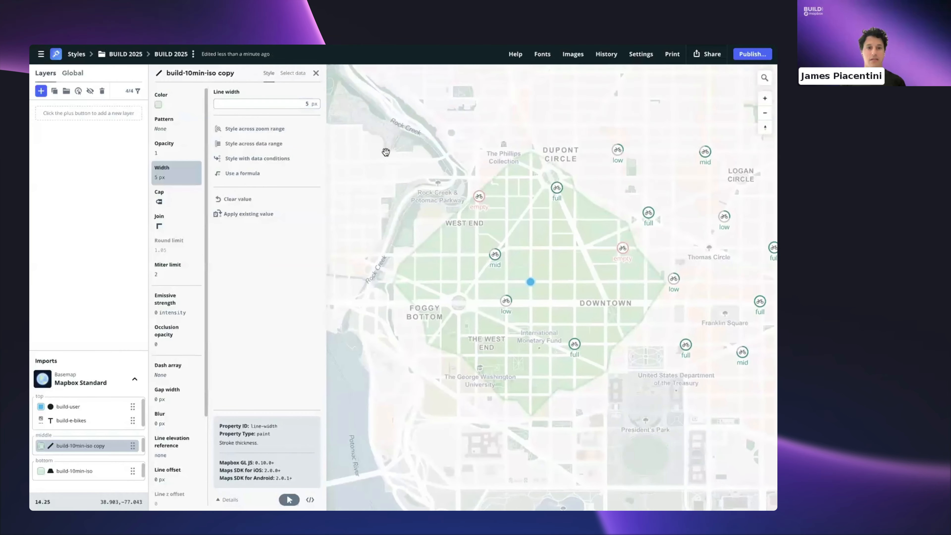
- Raise the alpha of the build-10min-iso copy layer's line color to about 70 percent
left_click(164, 107)
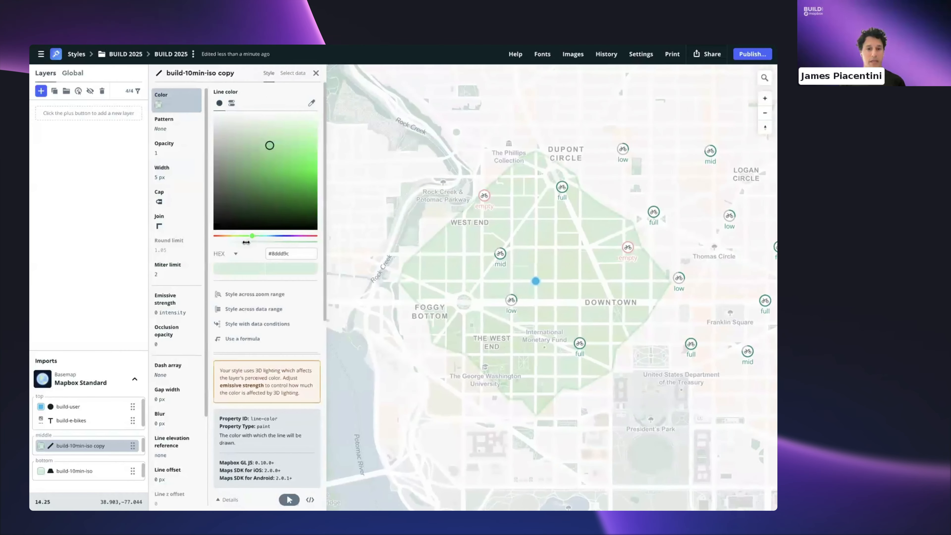
left_click_drag(246, 243, 288, 245)
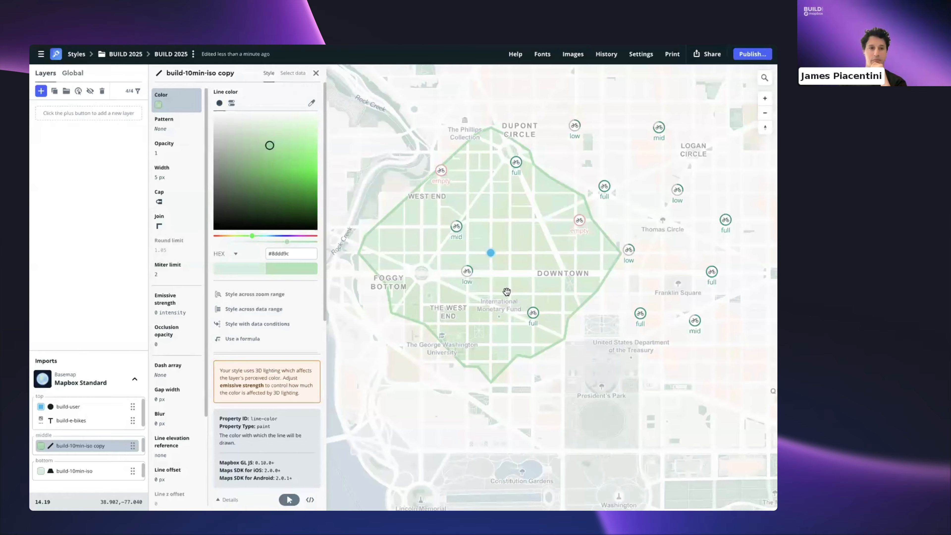
scroll(498, 293, "up", 1)
left_click_drag(488, 281, 506, 293)
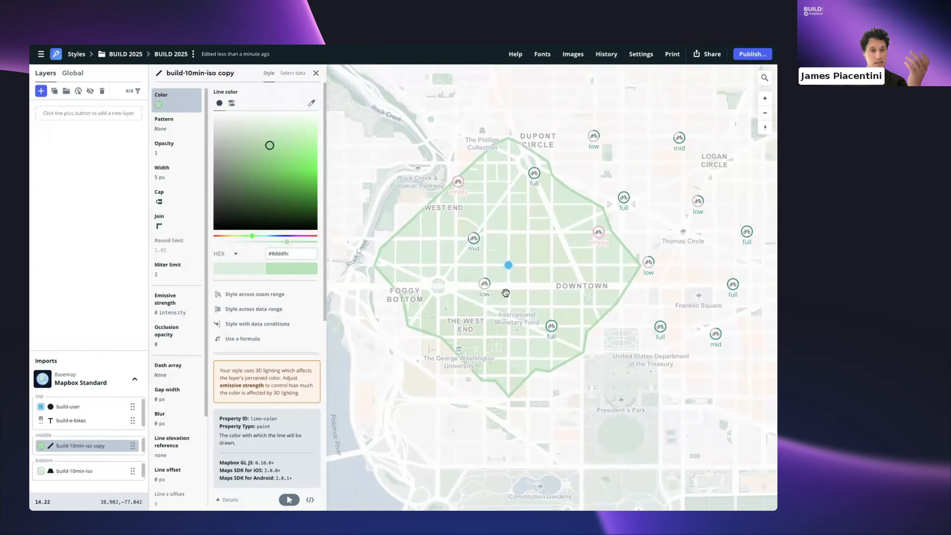
- Add a new layer from the build-bike-paths data in the BUILD-paths source, filtering the sources for "build"
left_click(41, 91)
left_click(72, 96)
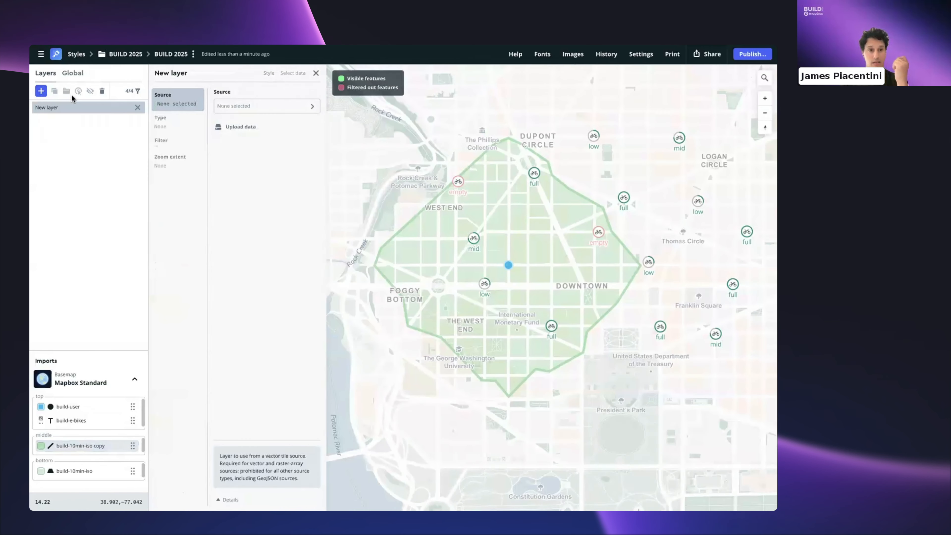
left_click(249, 106)
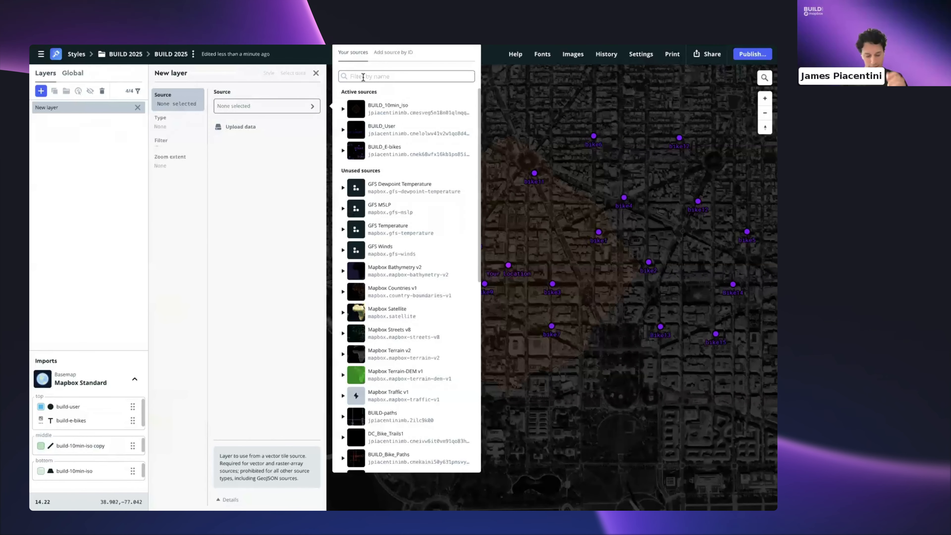
type("build")
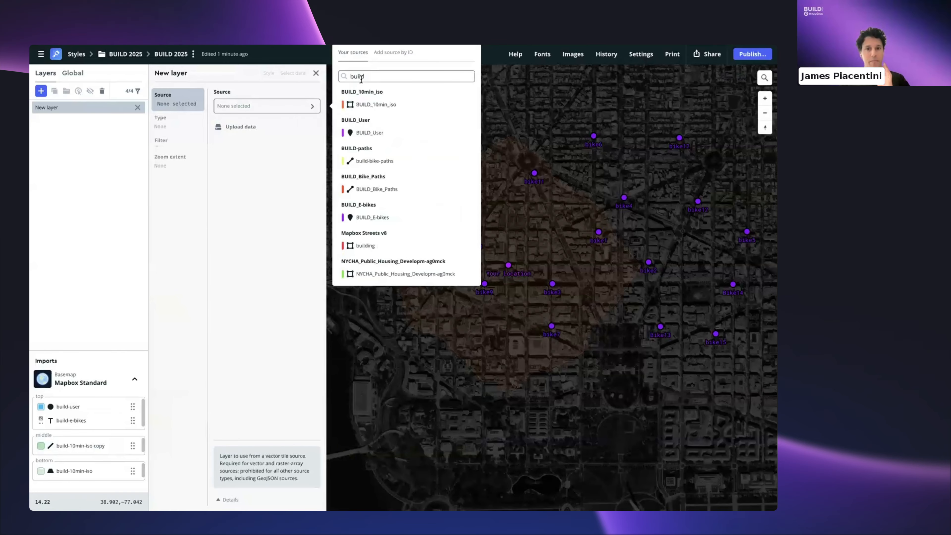
left_click(372, 160)
left_click(467, 182)
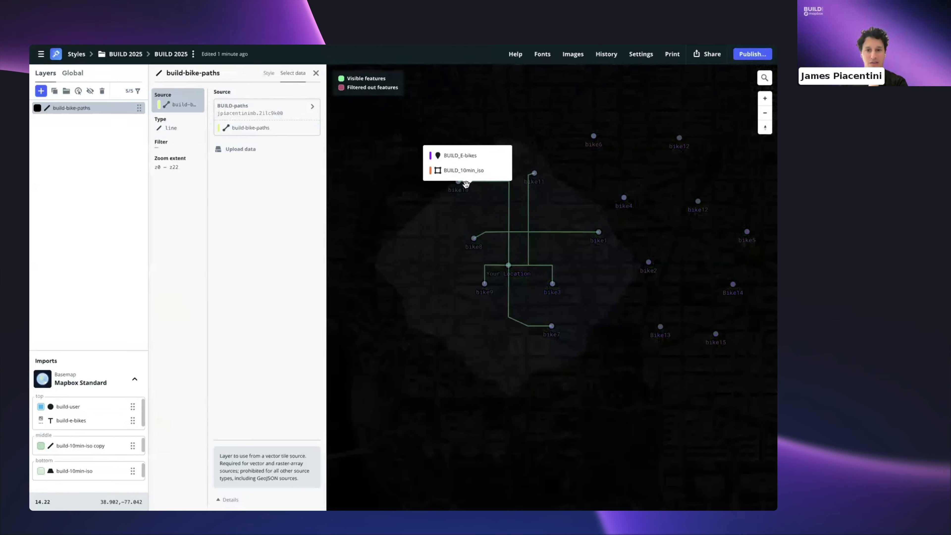
left_click(509, 183)
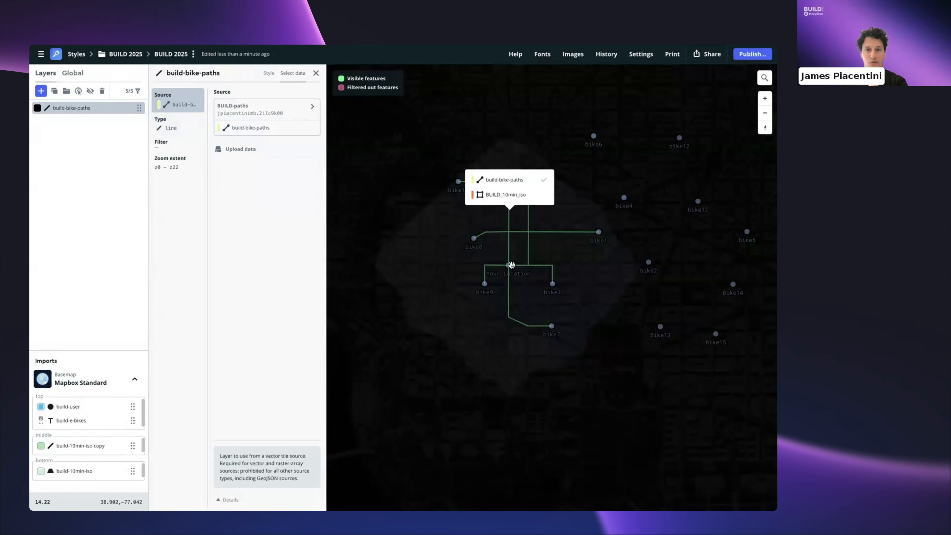
scroll(556, 221, "up", 5)
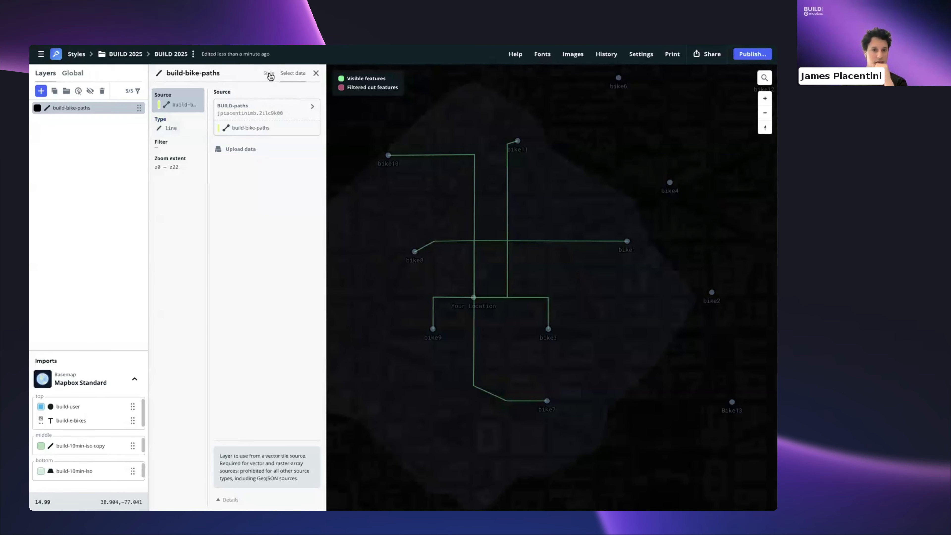
- Show the build-bike-paths layer's style and move the layer into the middle slot above the build-10min-iso copy
left_click(269, 73)
scroll(496, 193, "down", 3)
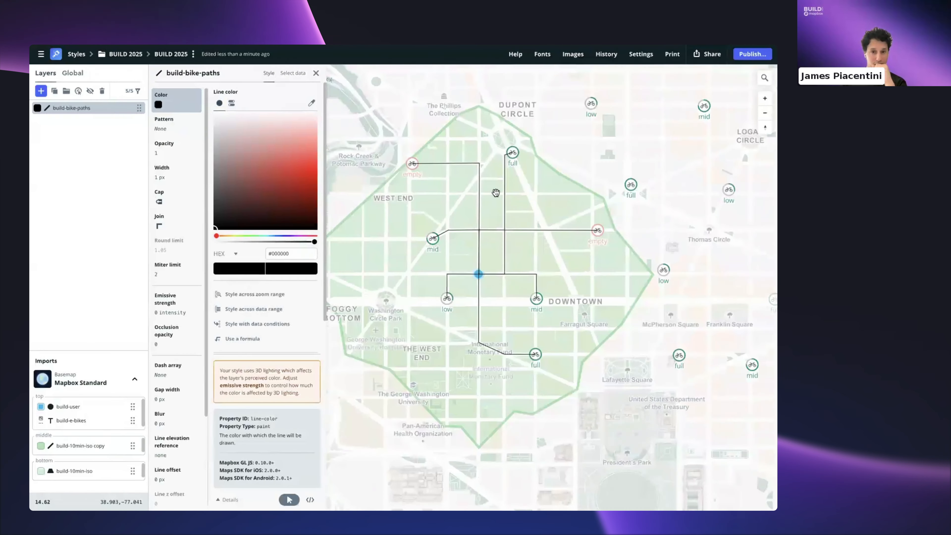
left_click_drag(495, 193, 516, 184)
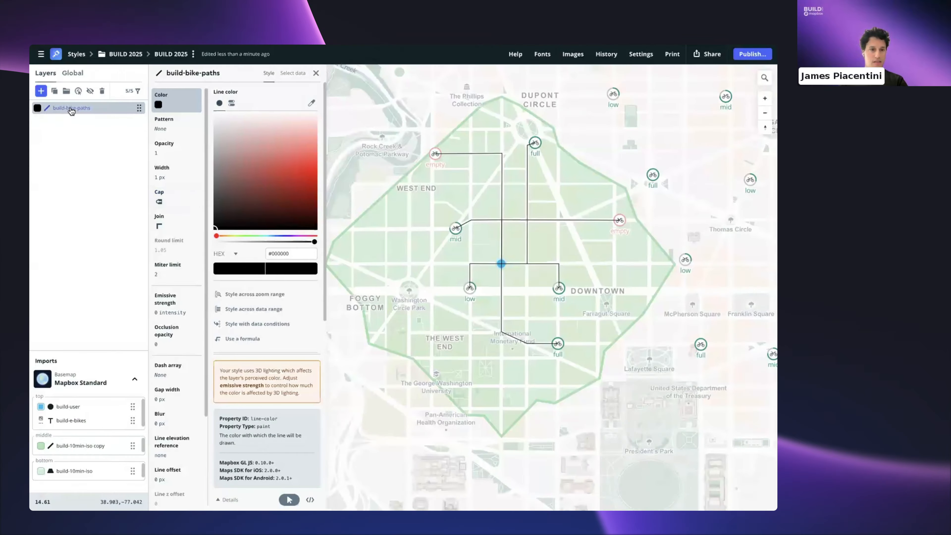
left_click_drag(71, 110, 79, 444)
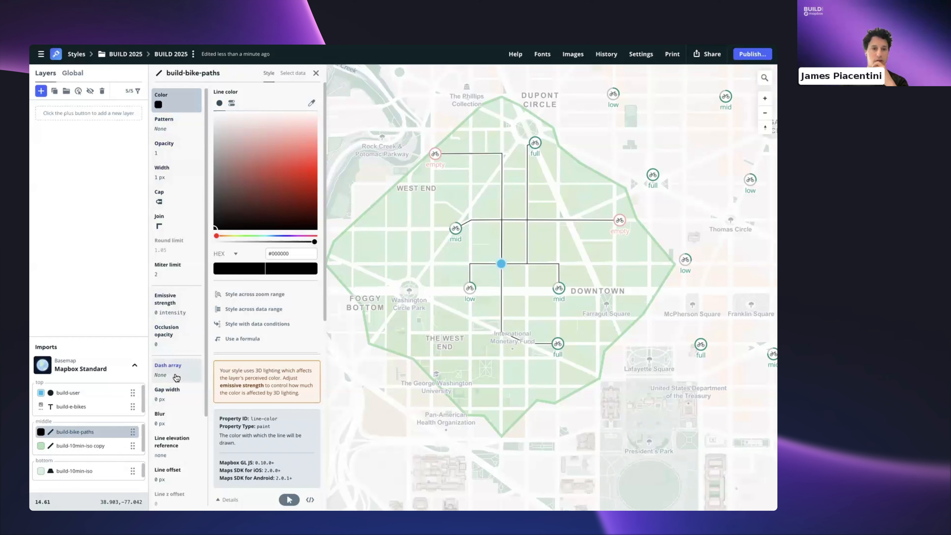
- Set the build-bike-paths layer's line join to round
left_click(163, 199)
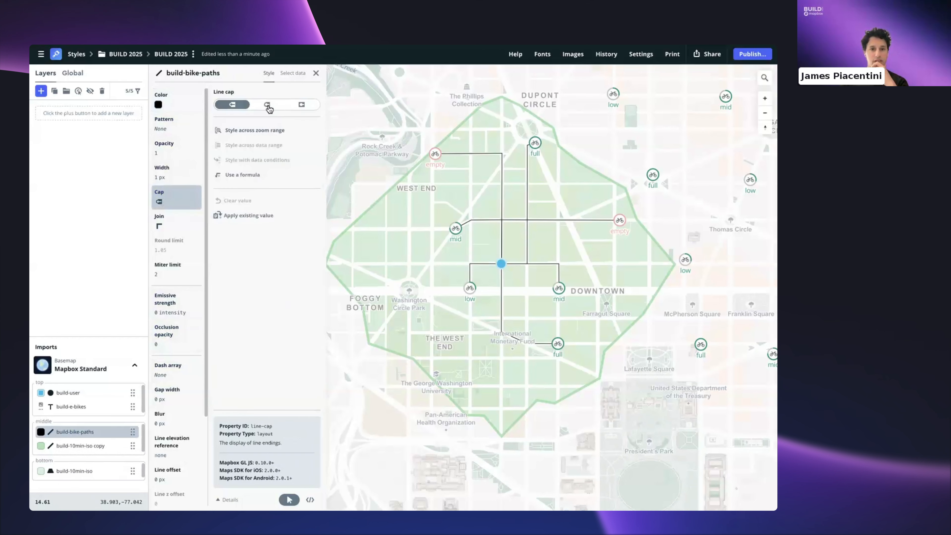
left_click(167, 222)
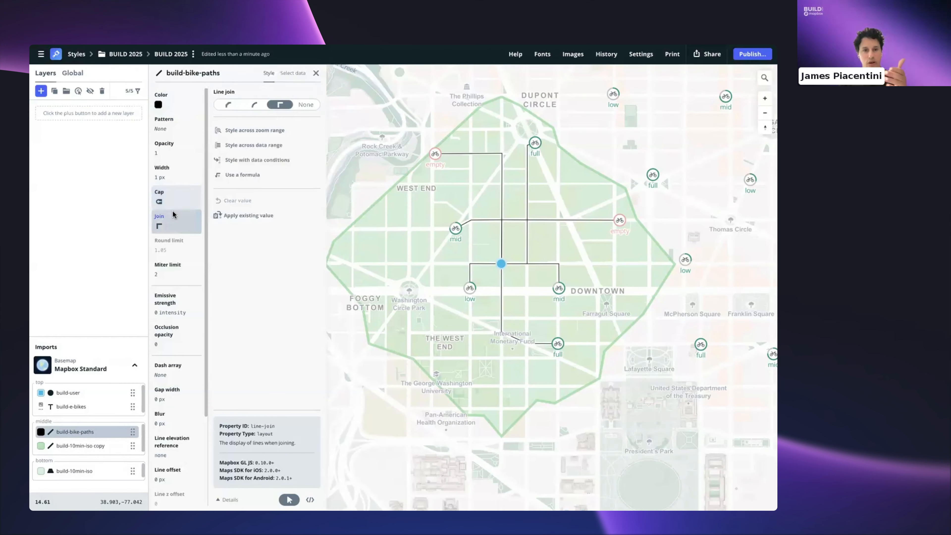
left_click(255, 105)
scroll(174, 251, "down", 3)
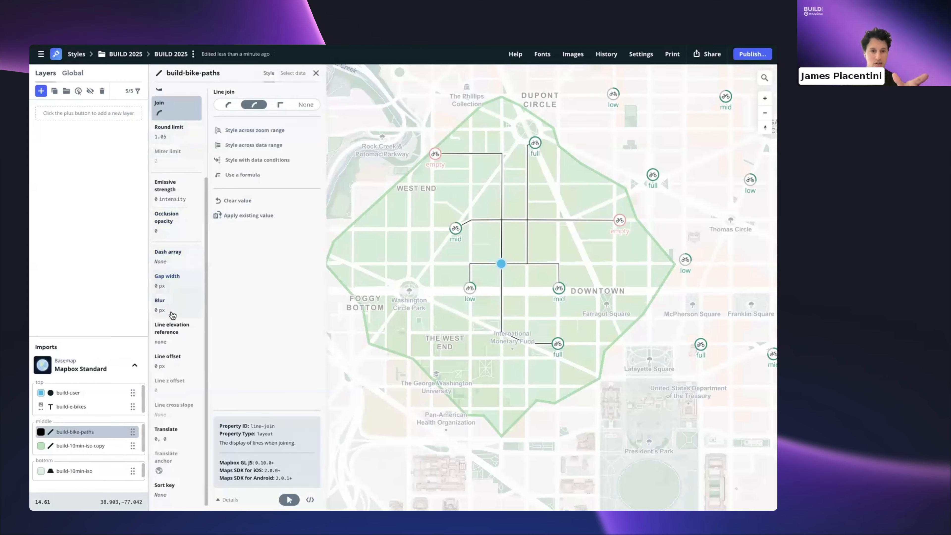
scroll(179, 308, "up", 3)
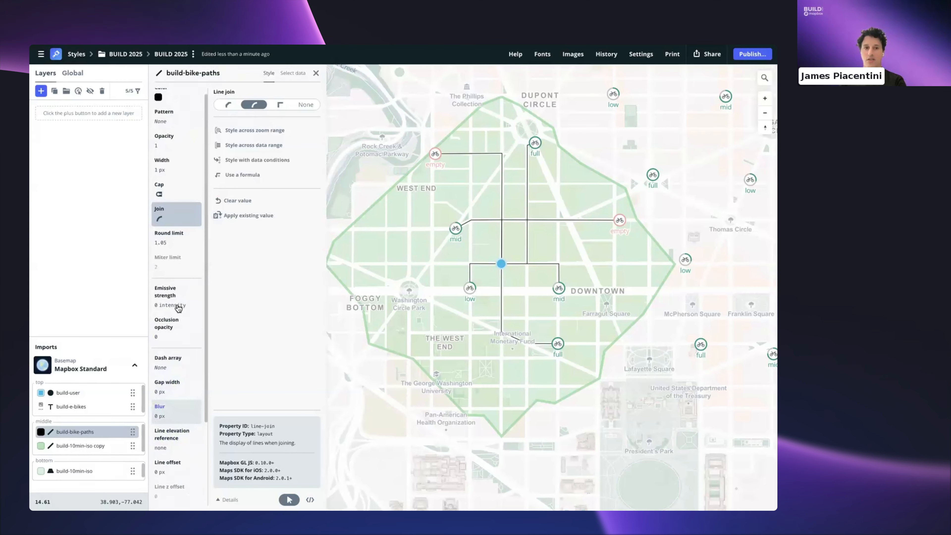
scroll(179, 308, "up", 1)
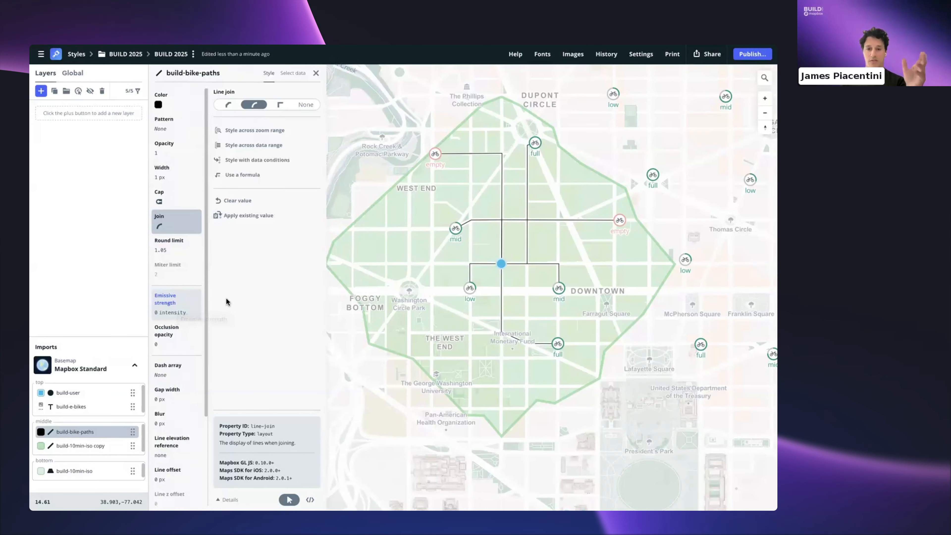
left_click_drag(503, 235, 493, 239)
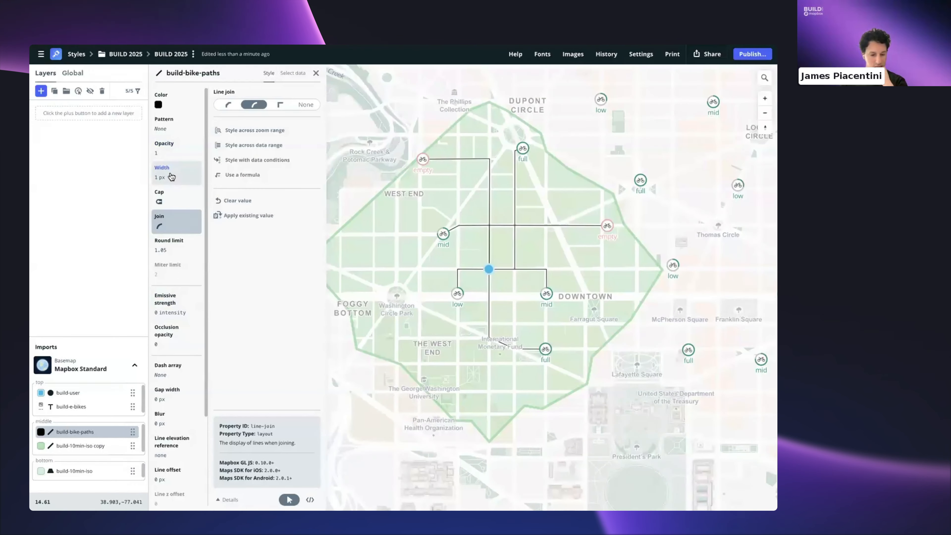
scroll(442, 217, "down", 5)
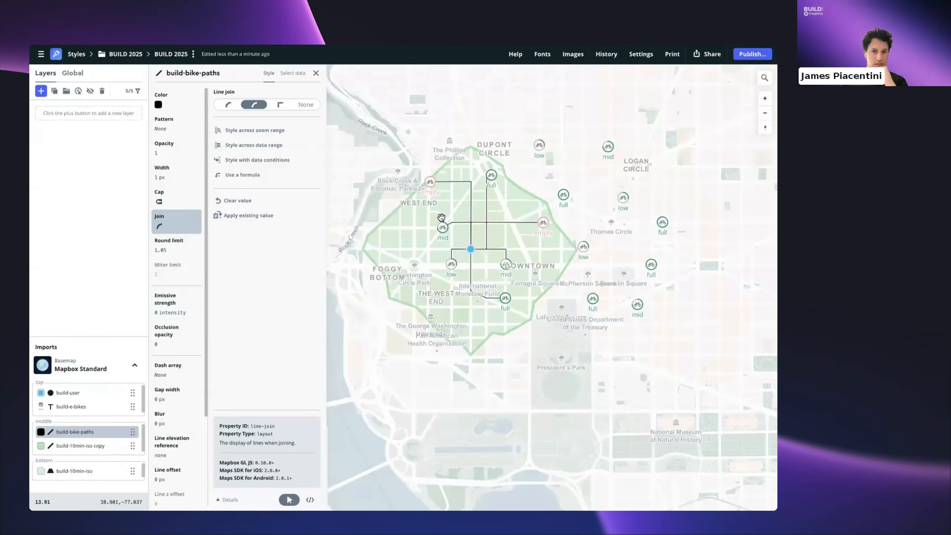
scroll(442, 217, "down", 3)
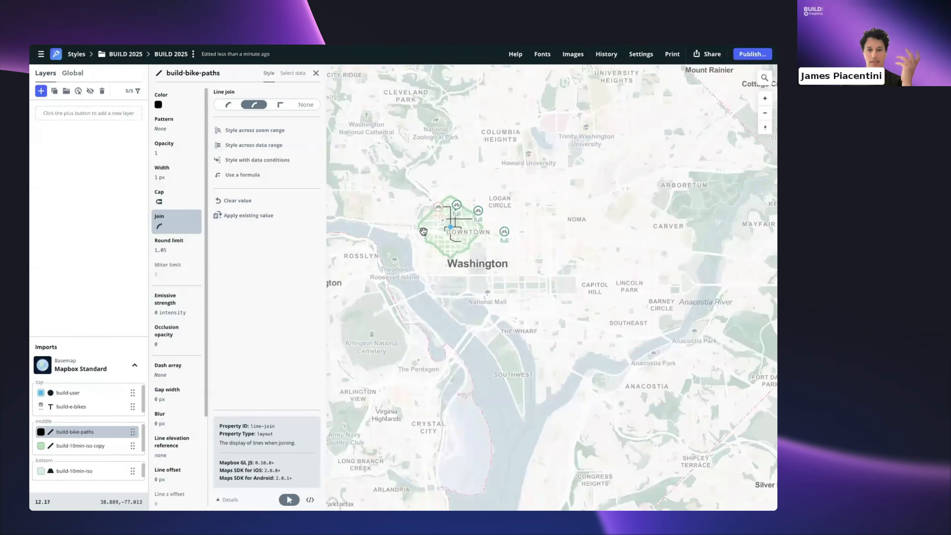
- Style the build-bike-paths line opacity across the zoom range, with the first stop at zoom 14 and opacity 0
scroll(449, 218, "up", 1)
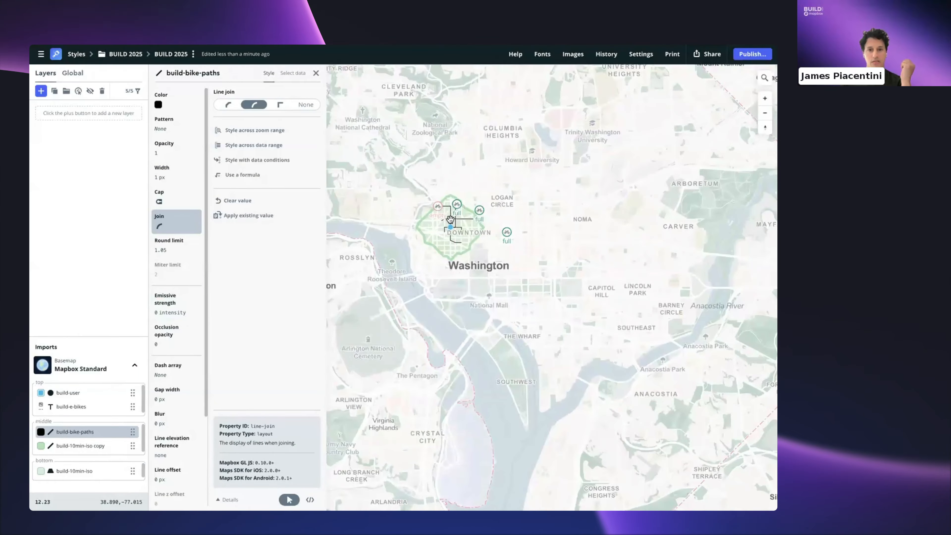
scroll(449, 218, "up", 5)
scroll(433, 234, "up", 2)
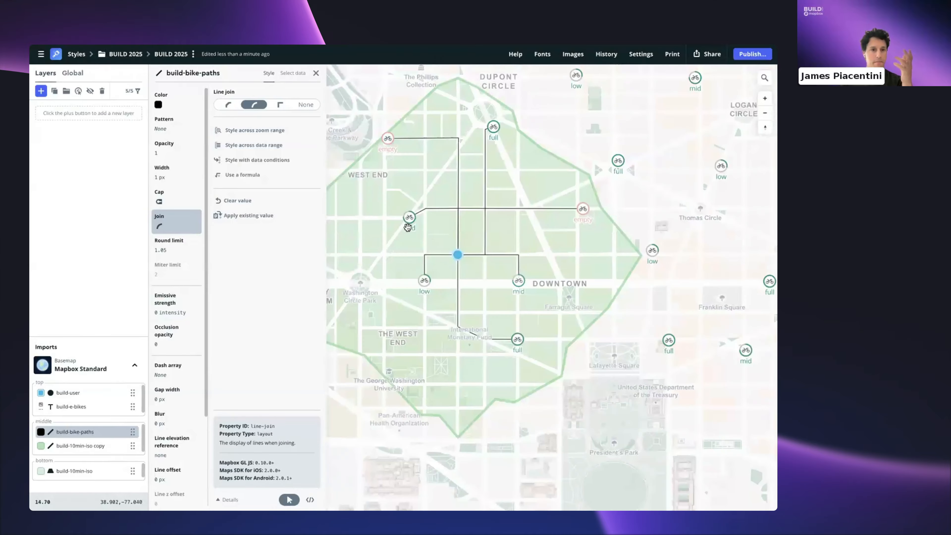
left_click(169, 150)
left_click(248, 129)
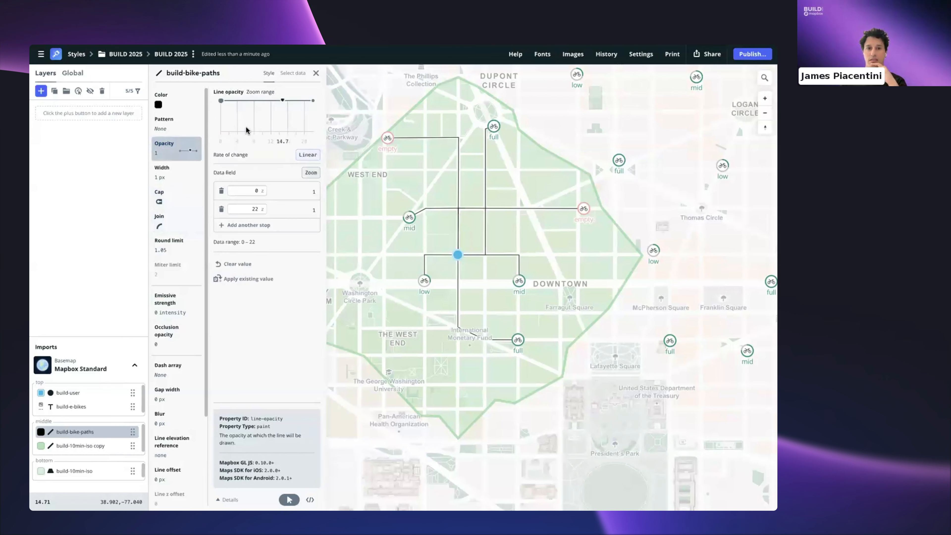
left_click(264, 191)
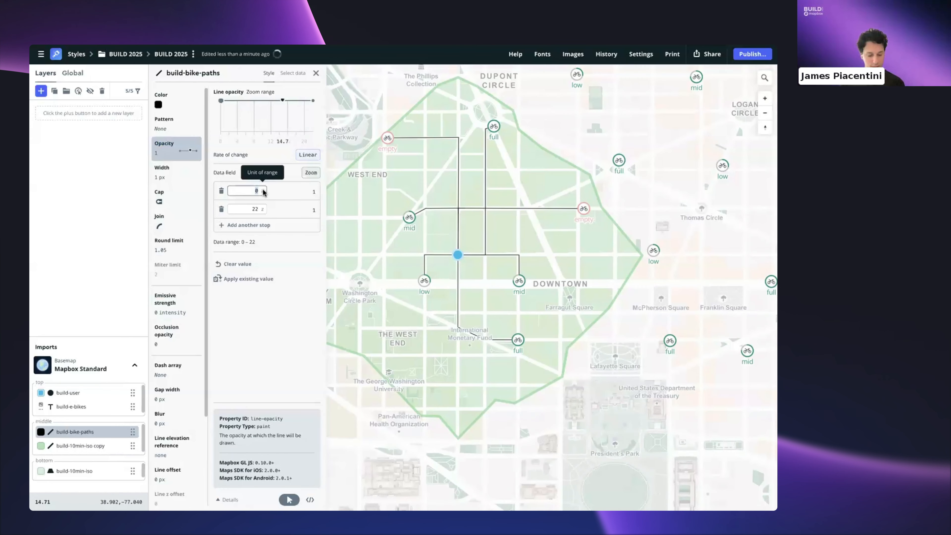
type("14")
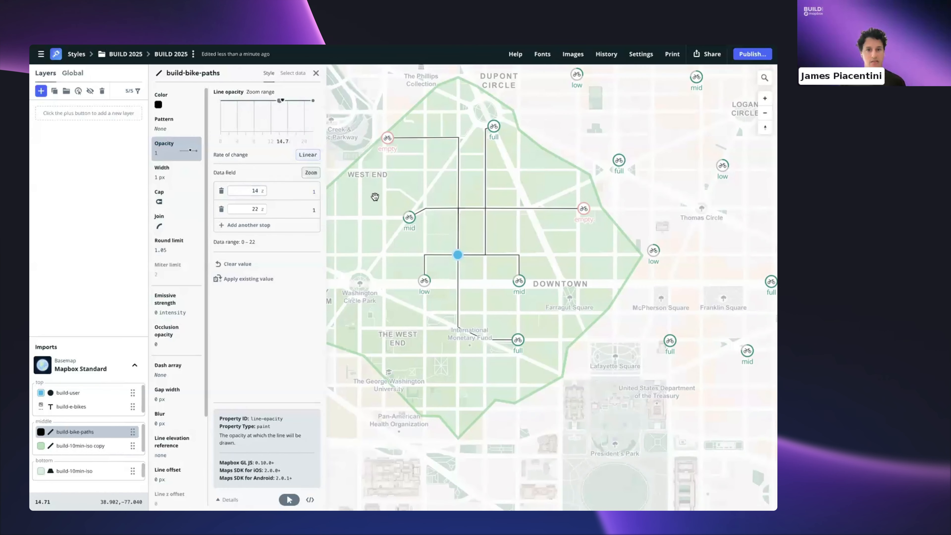
left_click(312, 199)
type("0")
- Set the second line opacity stop to zoom 14.5 and check how the bike paths fade across zoom levels
left_click_drag(247, 211, 260, 208)
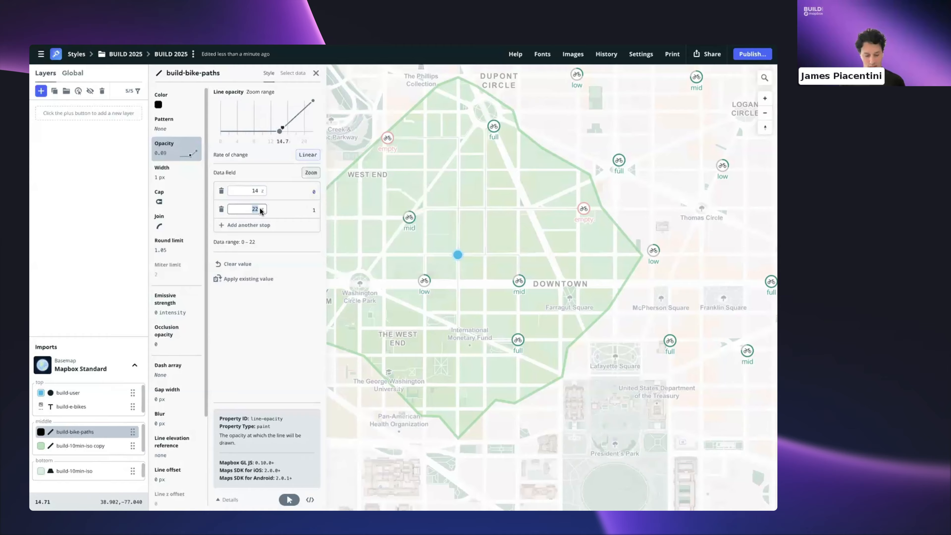
type("14.5")
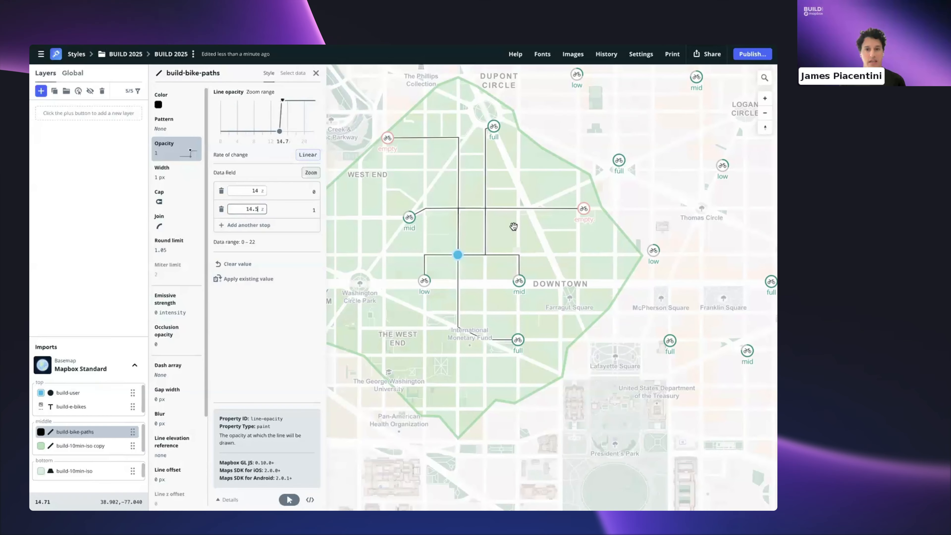
scroll(515, 225, "down", 5)
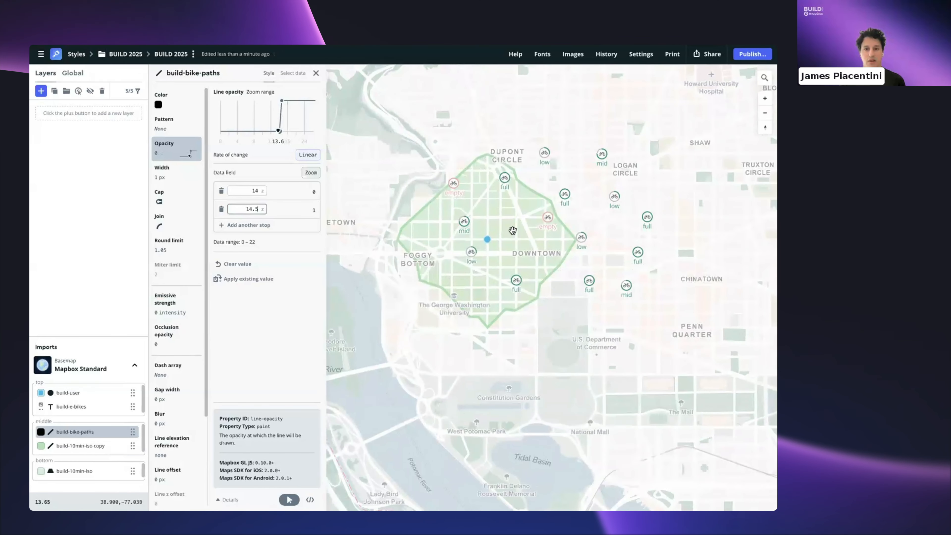
scroll(512, 230, "up", 3)
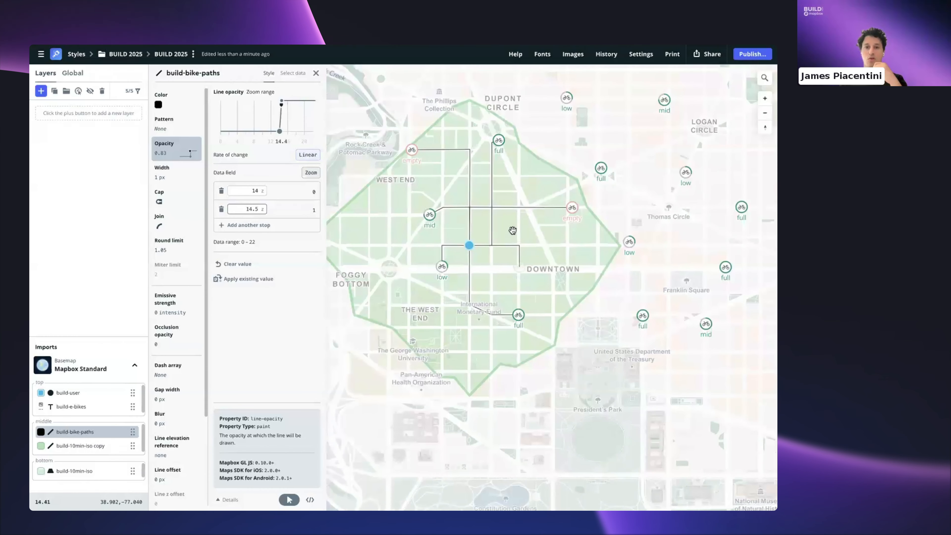
scroll(533, 230, "up", 2)
scroll(534, 230, "down", 1)
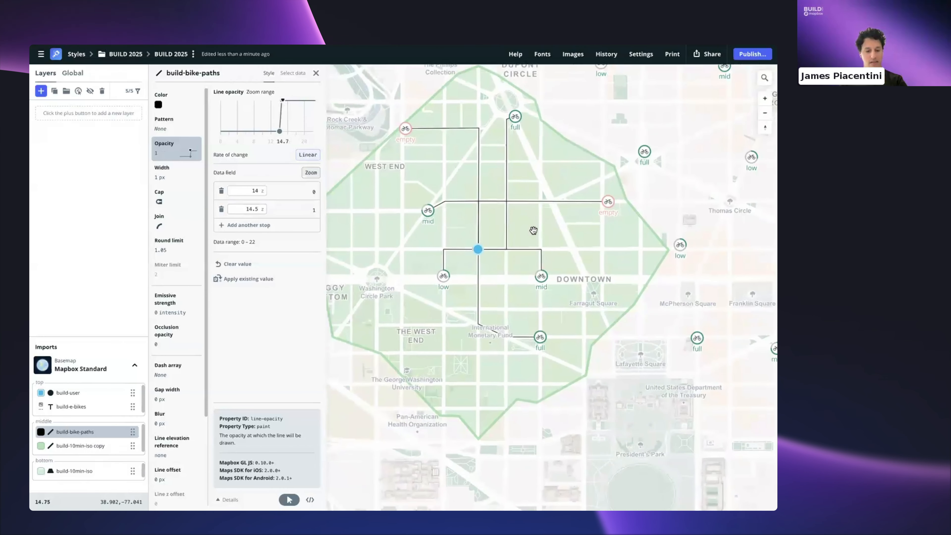
- Set the build-bike-paths line width to 5 px and check the lines at different zoom levels
left_click(169, 175)
left_click(313, 104)
type("5")
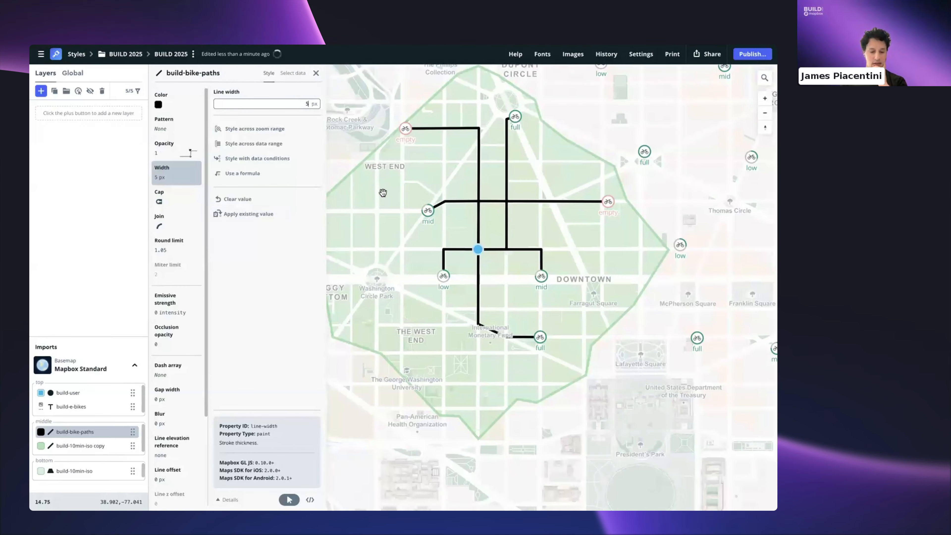
scroll(436, 191, "down", 5)
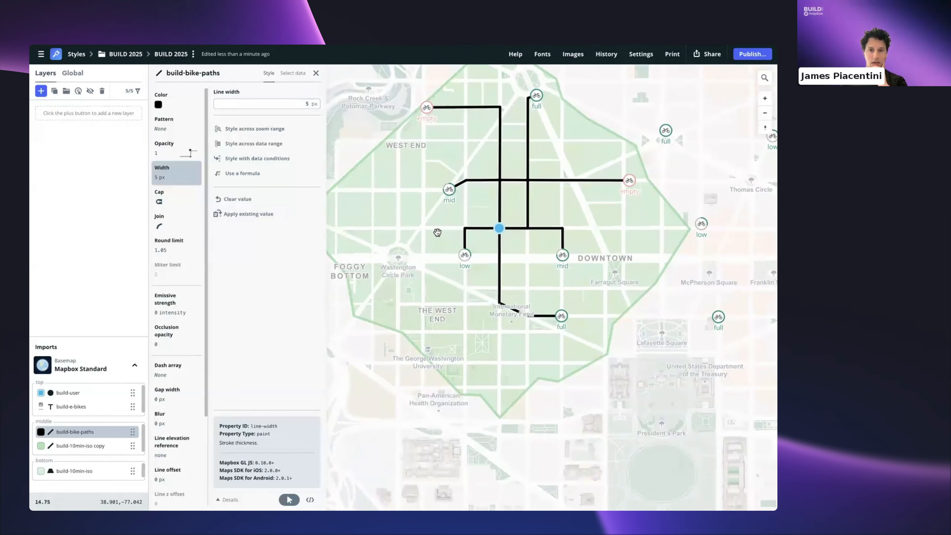
scroll(488, 222, "up", 3)
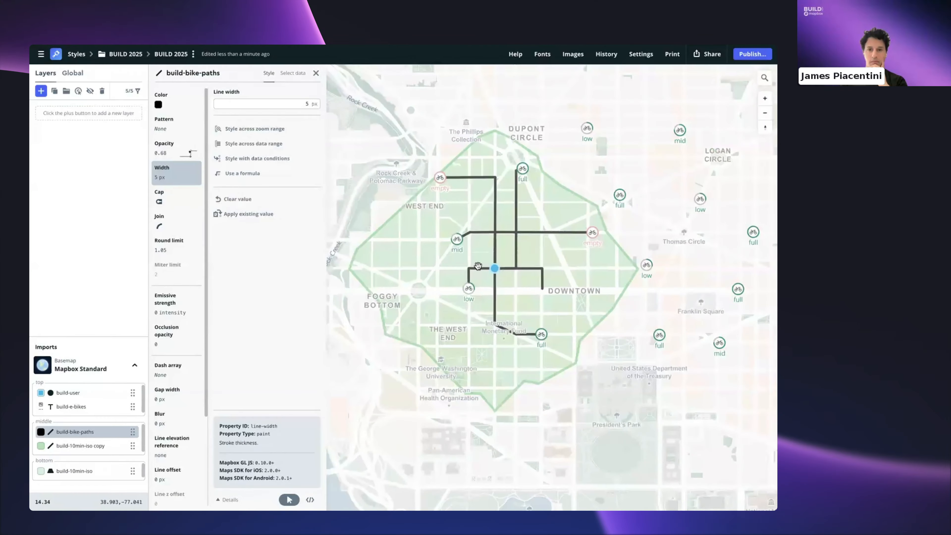
scroll(477, 265, "up", 4)
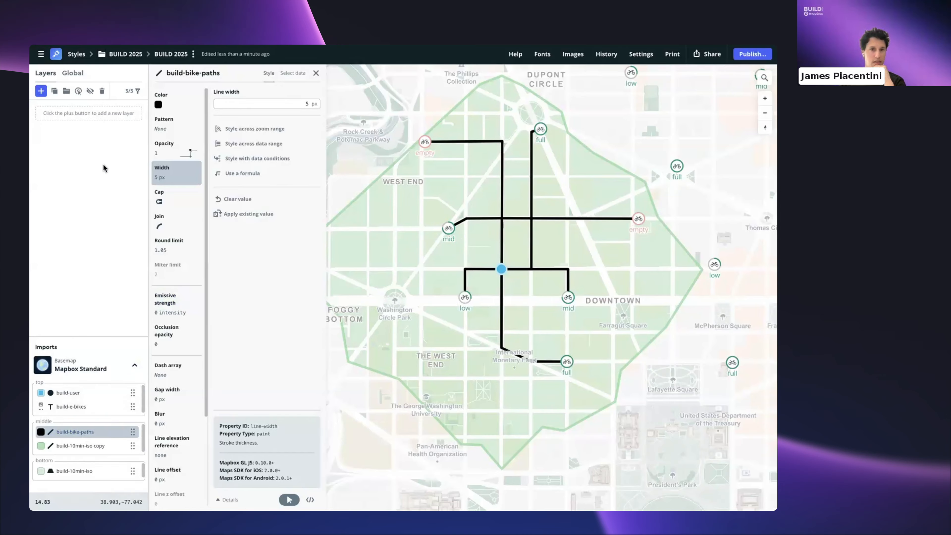
- Add a feature state to the build-bike-paths layer and choose Hover as its preview interaction
left_click(78, 92)
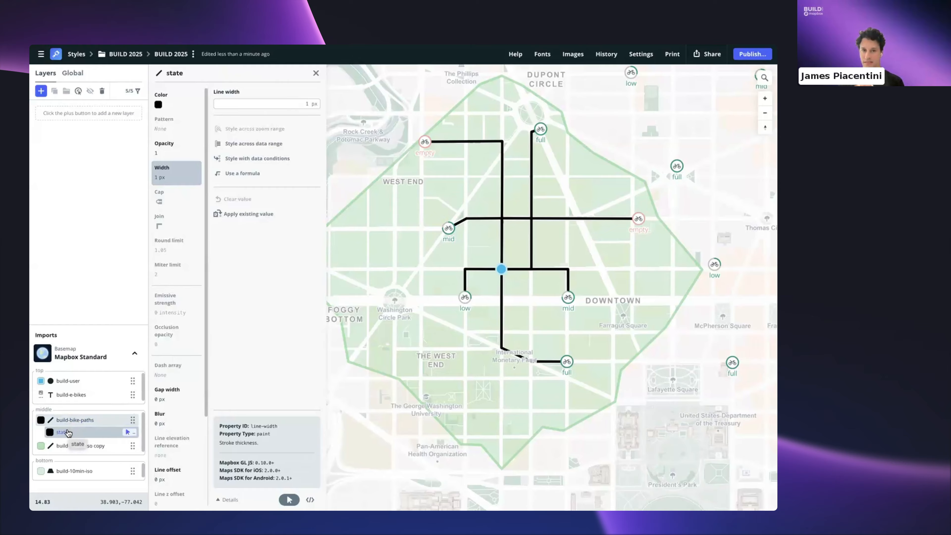
left_click(127, 433)
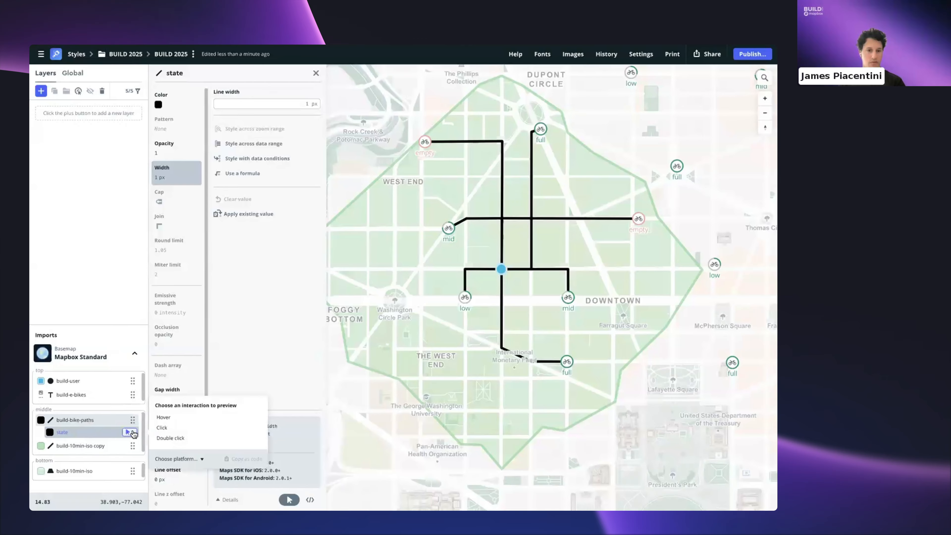
left_click(162, 418)
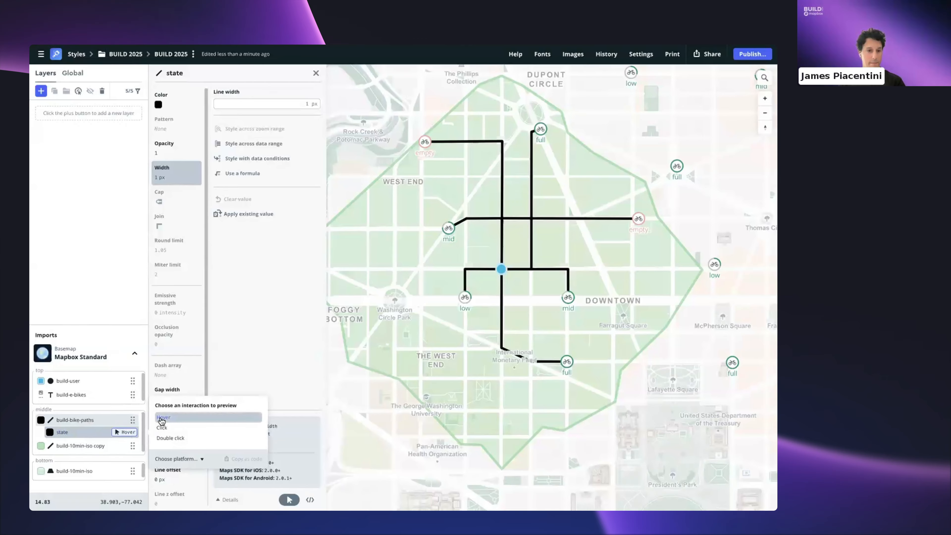
left_click(92, 435)
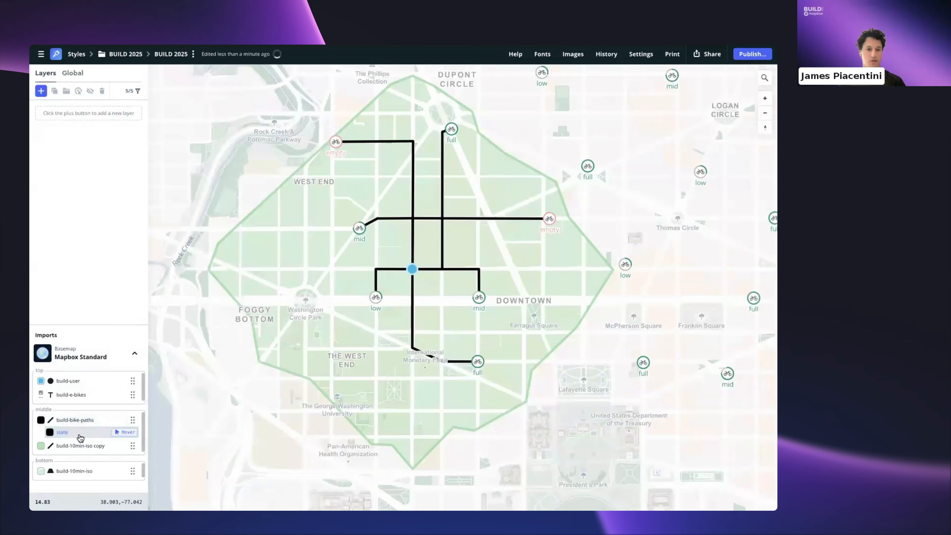
left_click(81, 437)
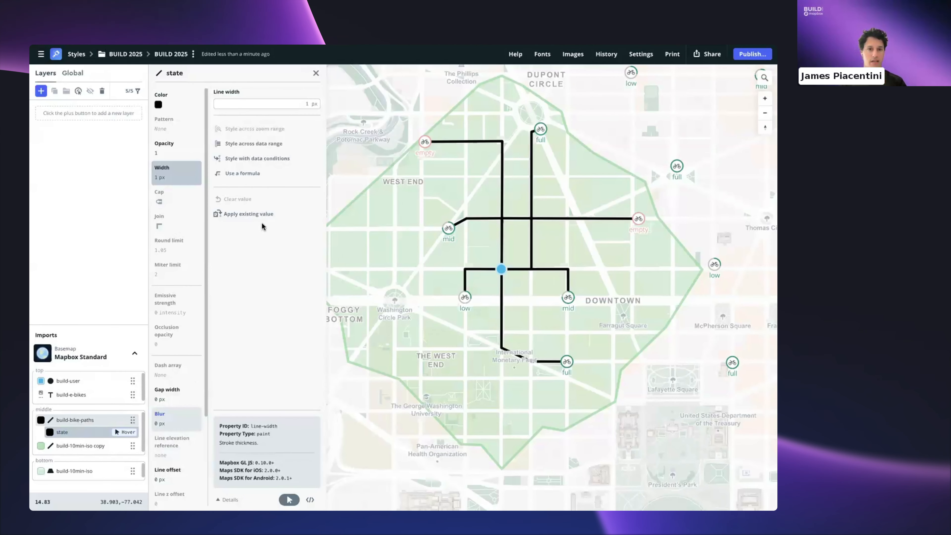
- Set the hover state's line width to 10 px and try the interaction on the bike paths in the map
left_click(320, 103)
type("0")
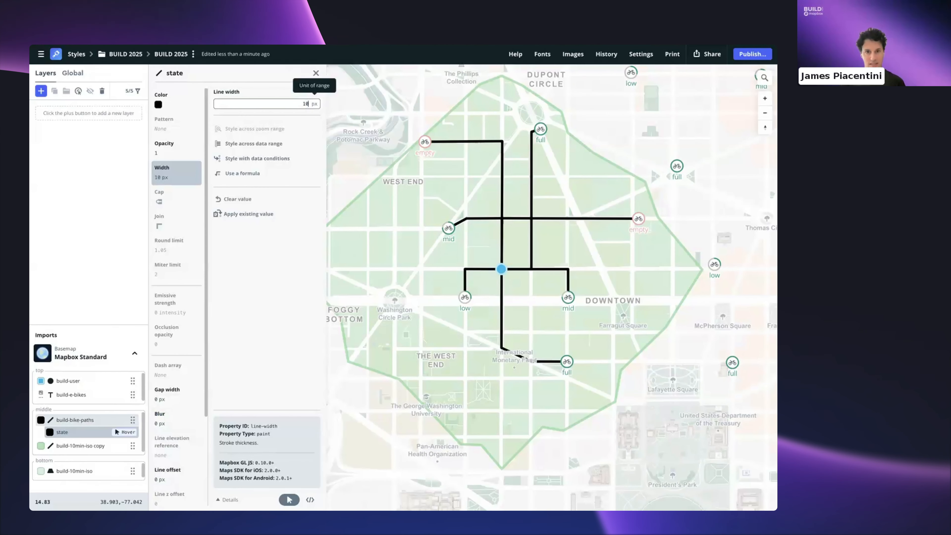
left_click(406, 201)
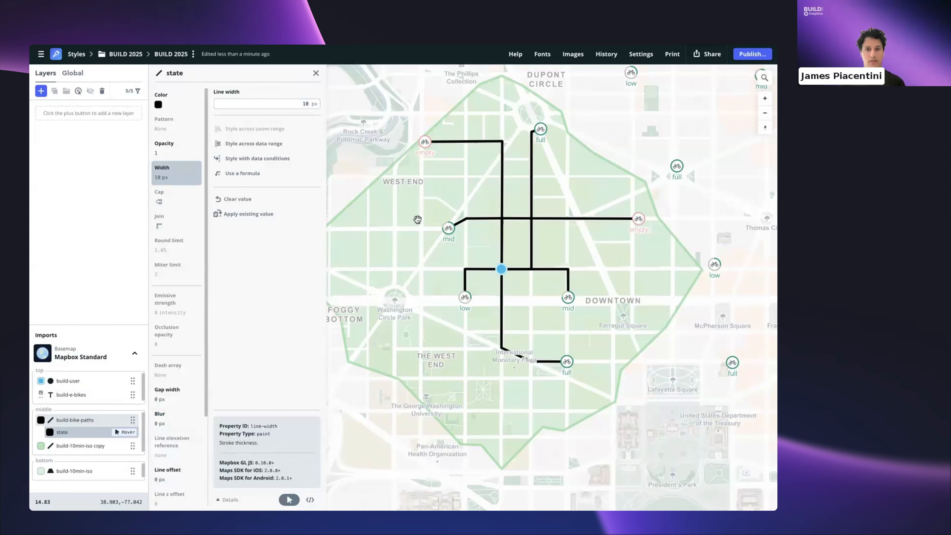
left_click_drag(417, 219, 421, 215)
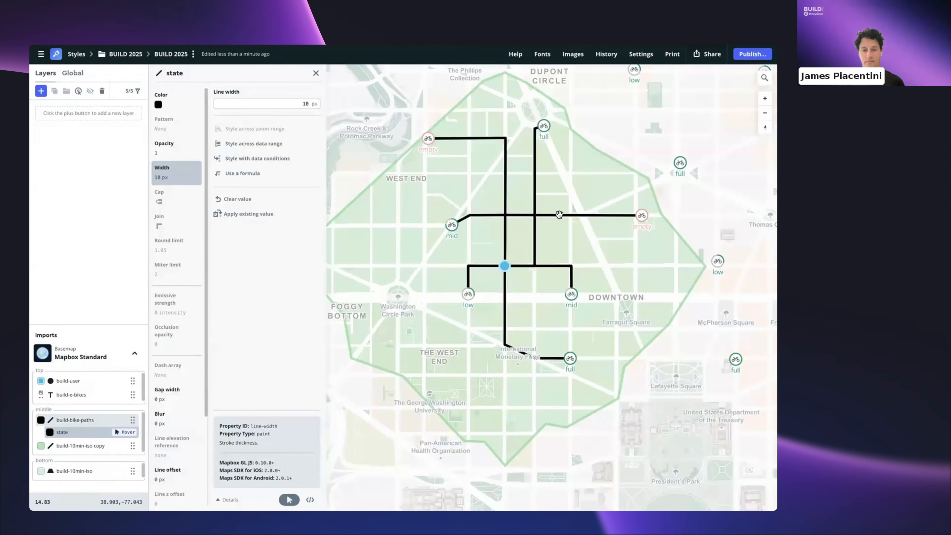
left_click_drag(502, 242, 492, 253)
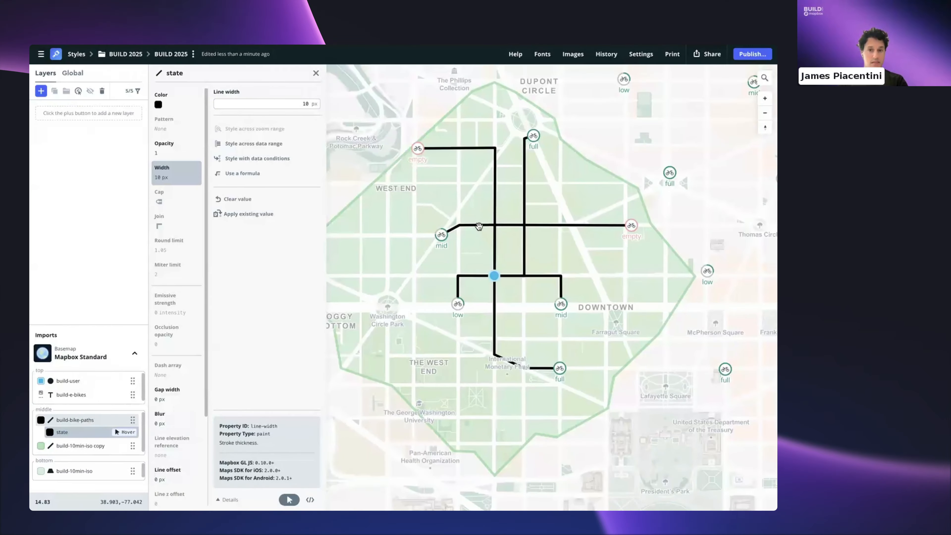
left_click_drag(478, 227, 447, 246)
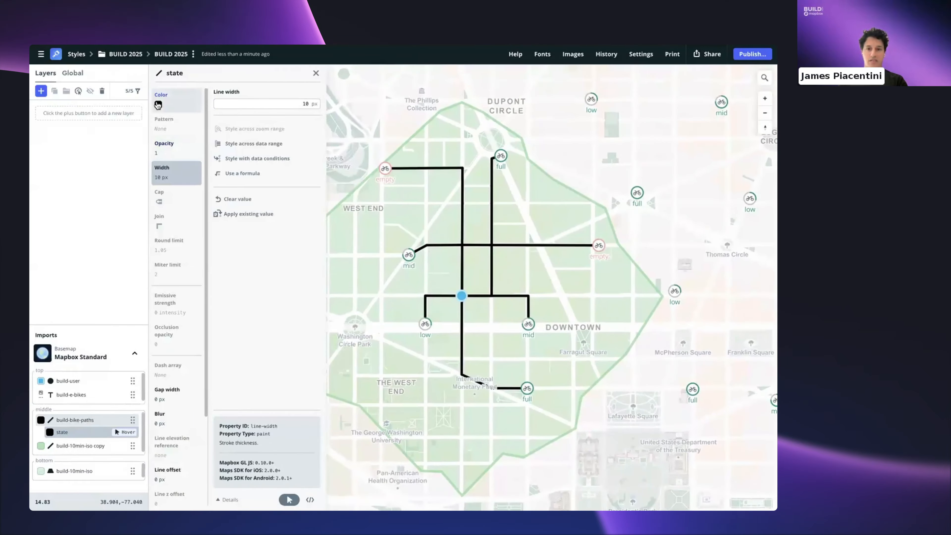
- Style the main build-bike-paths layer's line color across the data range of the length field
left_click(158, 105)
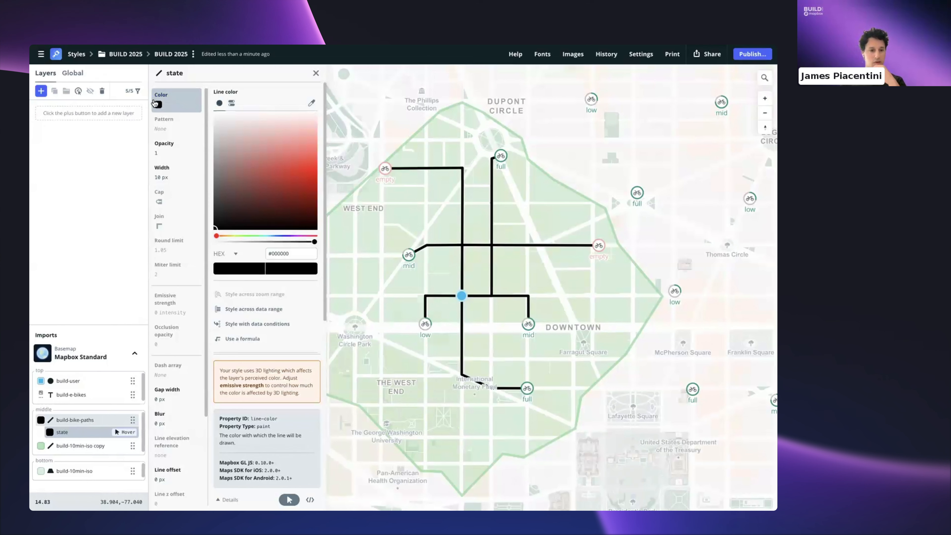
left_click(75, 420)
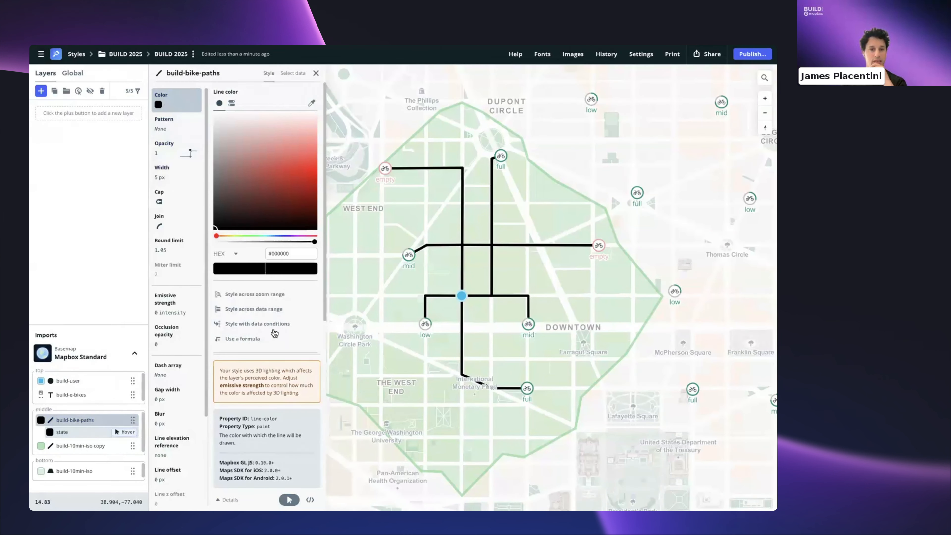
left_click(251, 310)
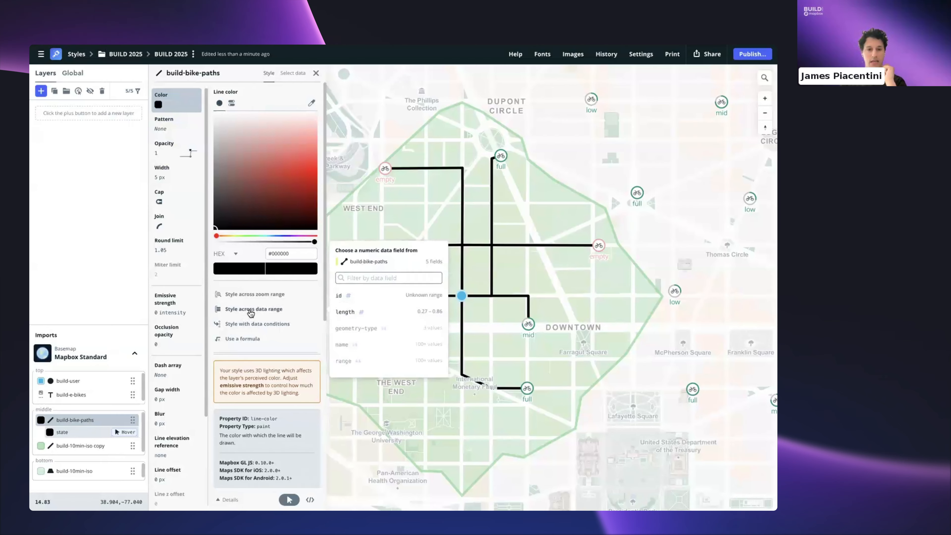
left_click(349, 312)
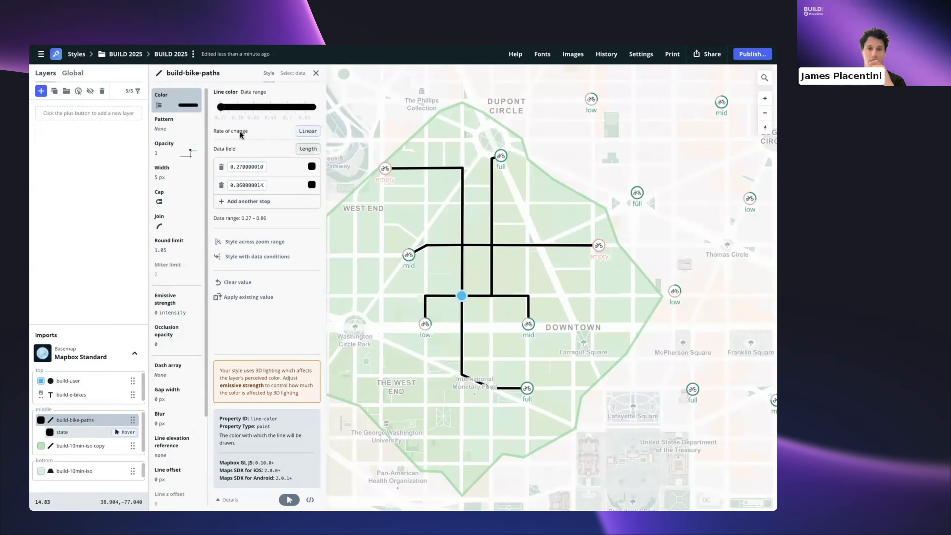
- Set the line color's length stops to 0.28 and 0.86 and add a stop between them at 0.57
left_click_drag(246, 169, 266, 165)
key("BackSpace")
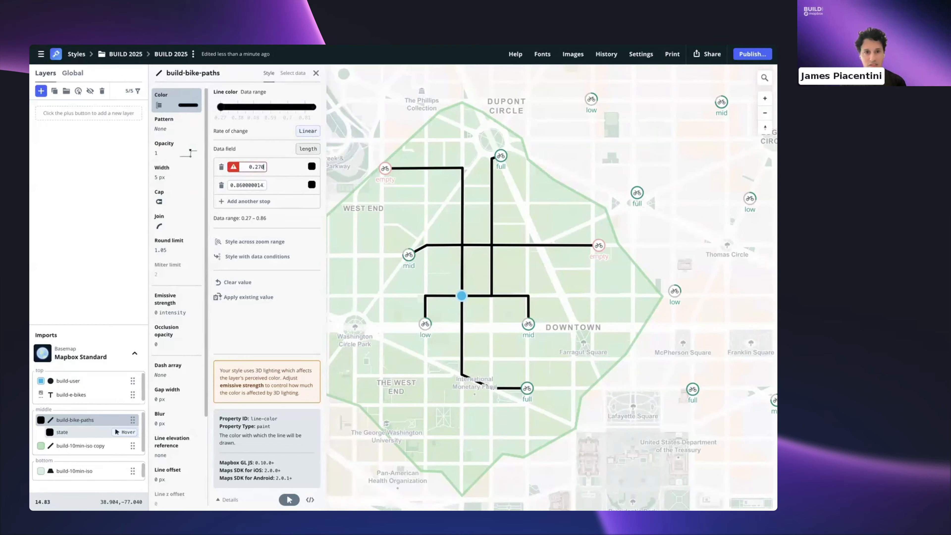
type("8")
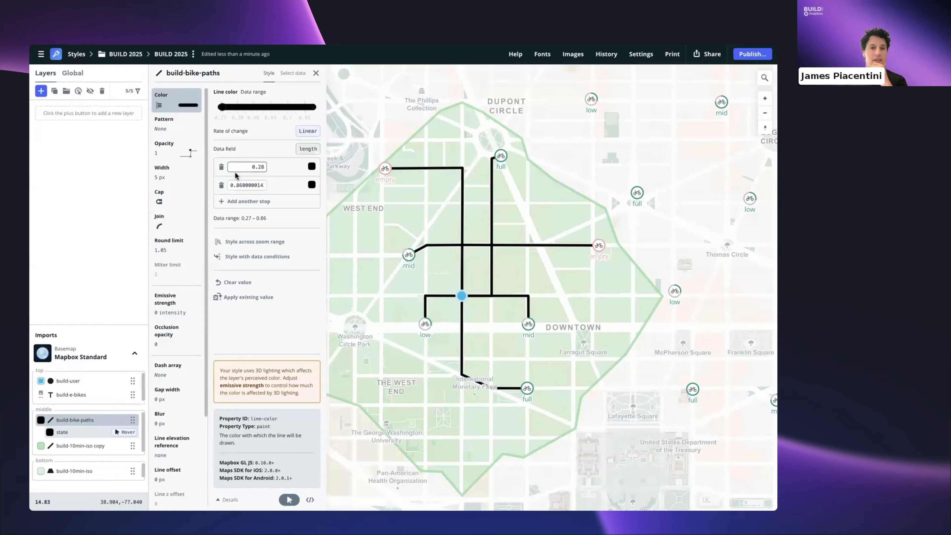
left_click(240, 185)
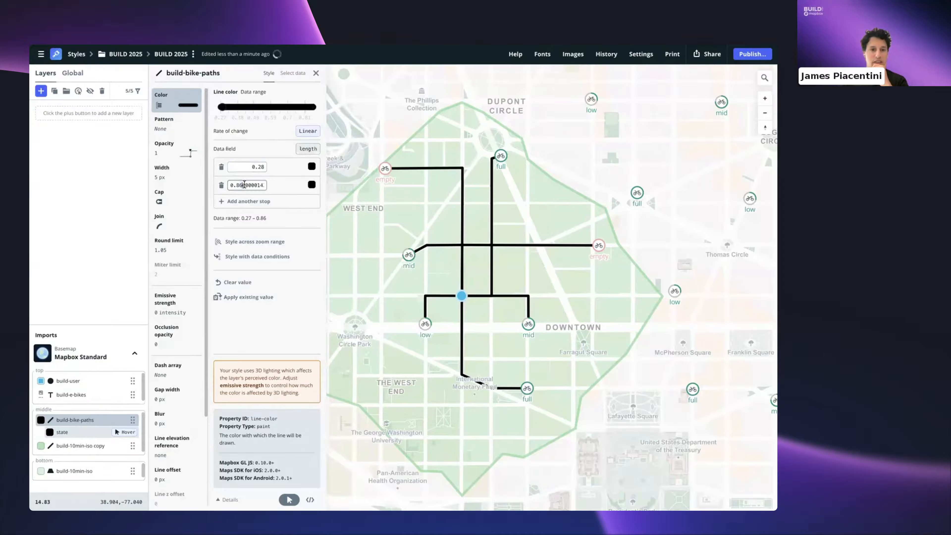
key("shift+End")
key("BackSpace")
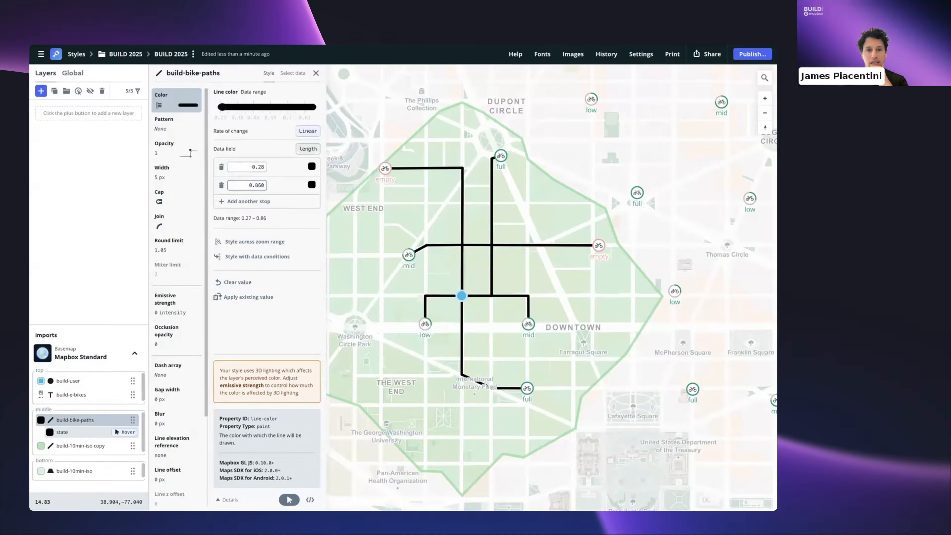
key("BackSpace")
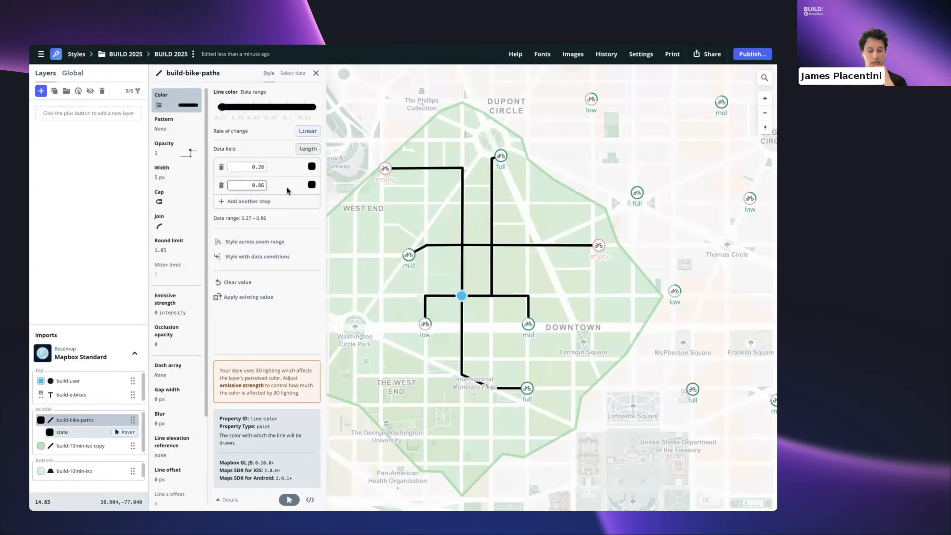
left_click(258, 203)
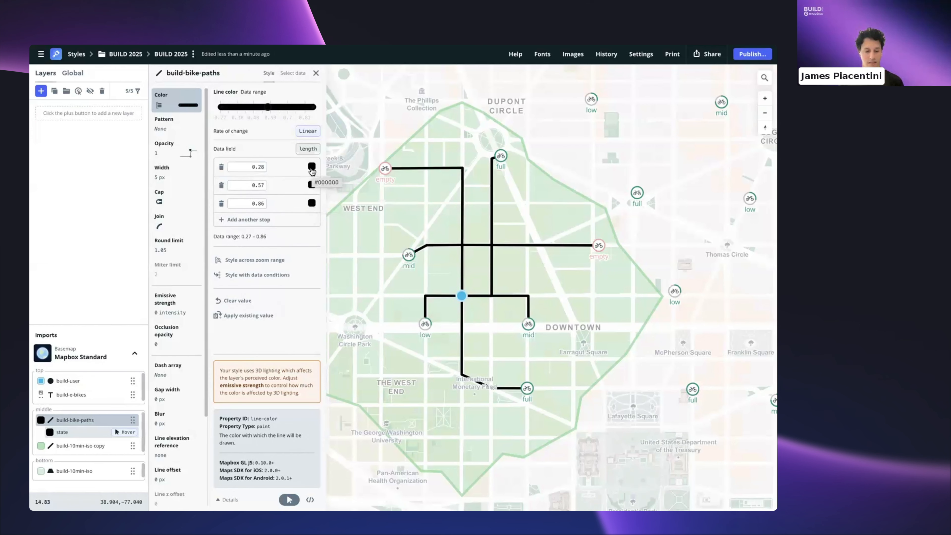
- Set the color of the 0.28 length stop on the build-bike-paths line to #05ffbc
left_click(312, 167)
double_click(419, 322)
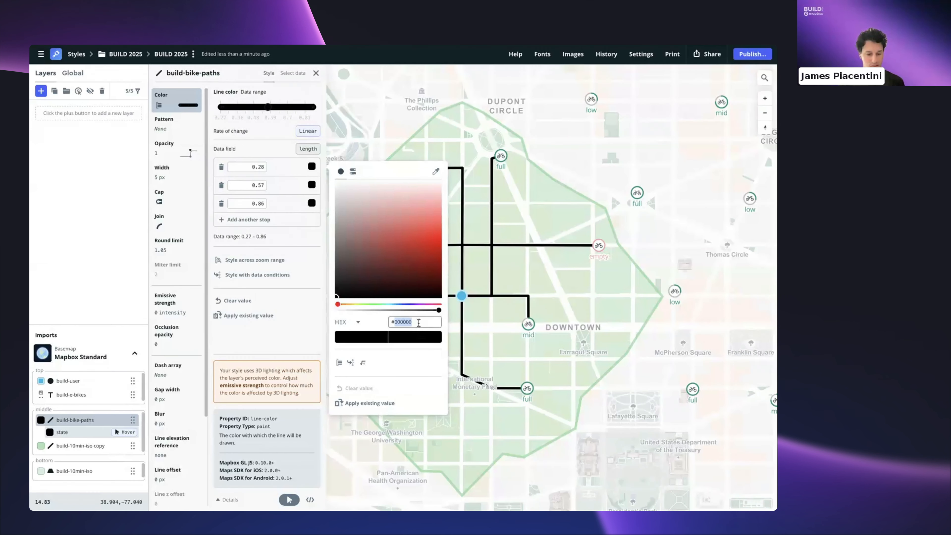
type("05")
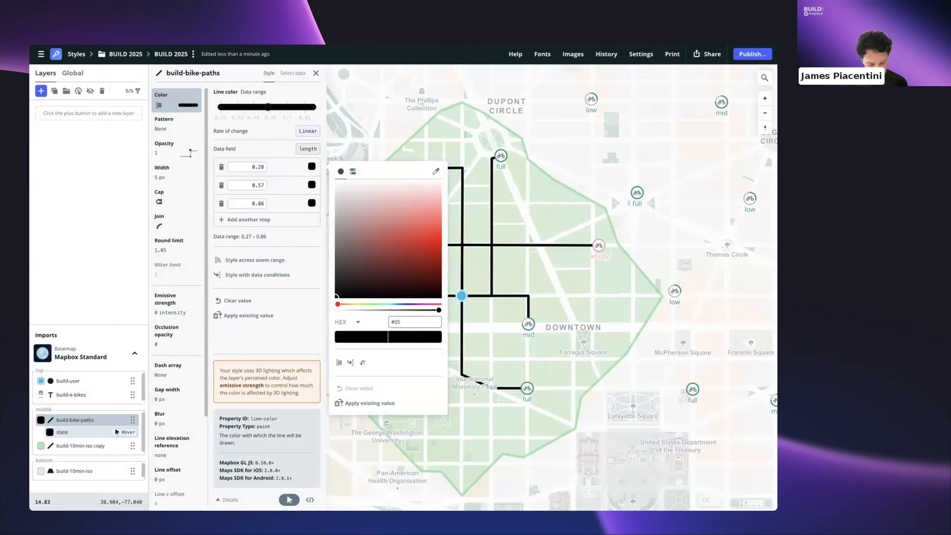
type("ffbc")
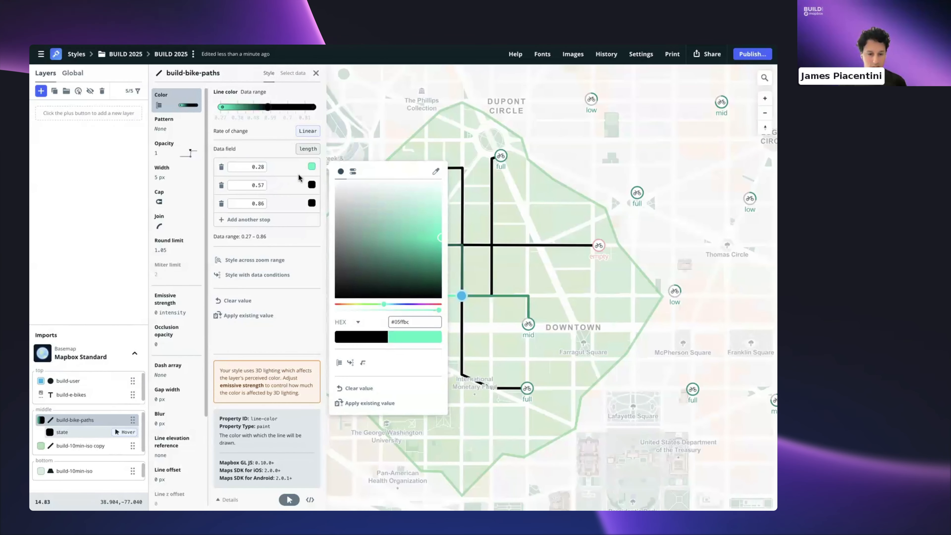
- Set the color of the 0.57 length stop to #ede49b
left_click(311, 184)
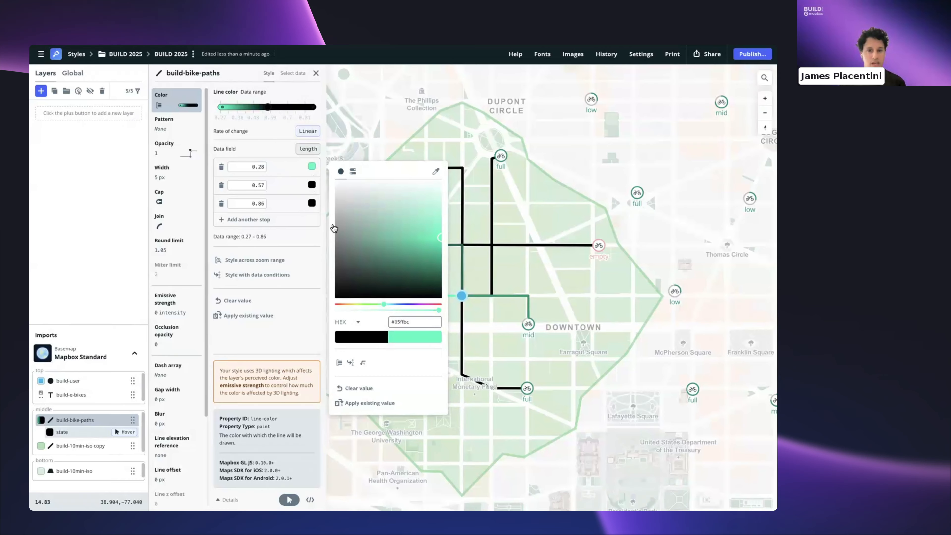
double_click(422, 340)
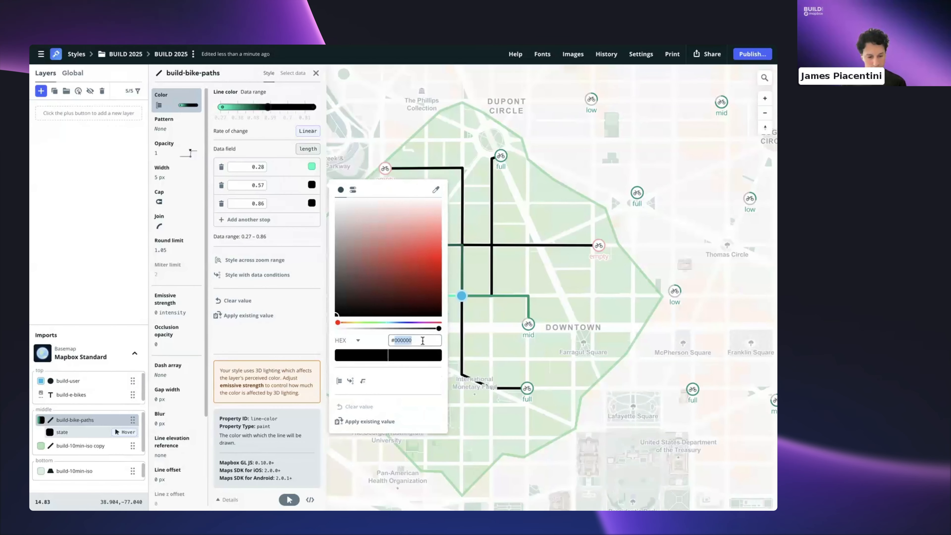
type("ed")
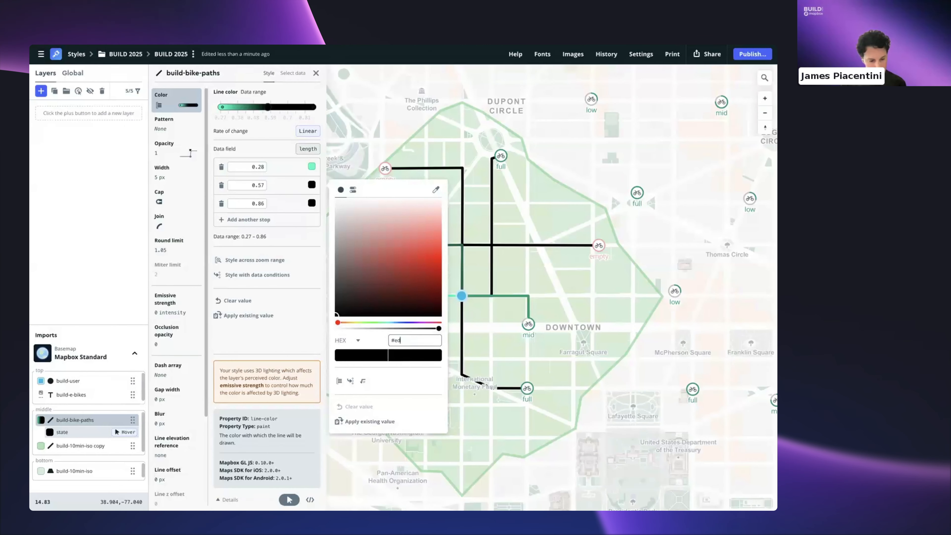
type("e49b")
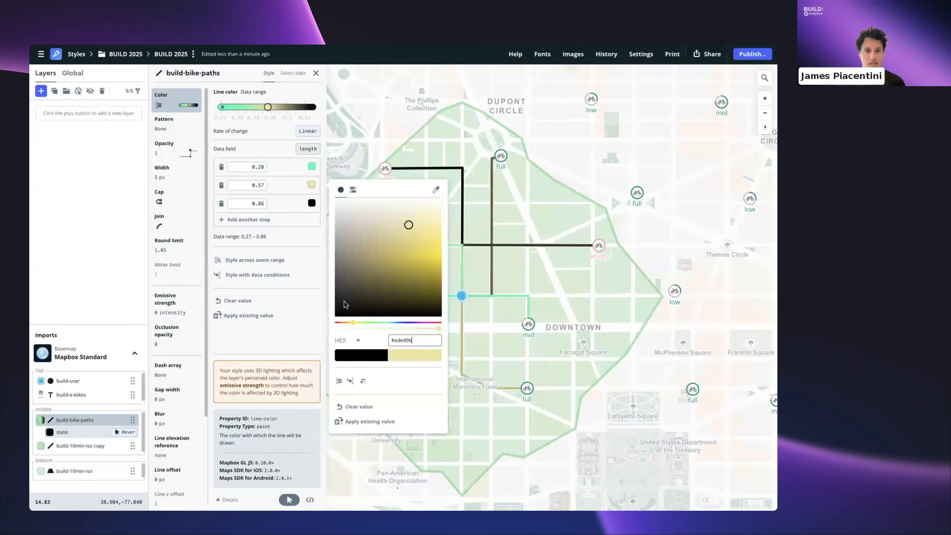
- Set the color of the 0.86 length stop to #f86d6d and close the color picker
left_click(311, 204)
double_click(413, 359)
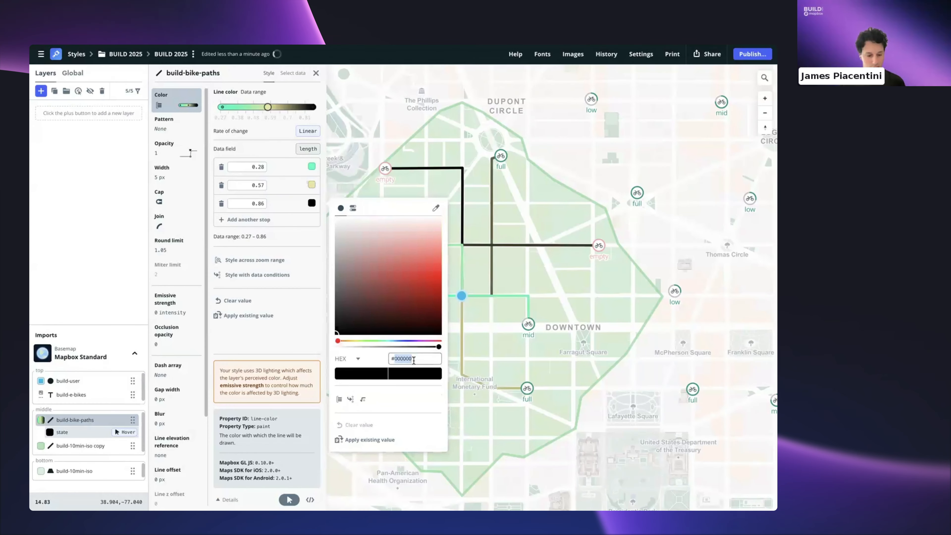
type("f")
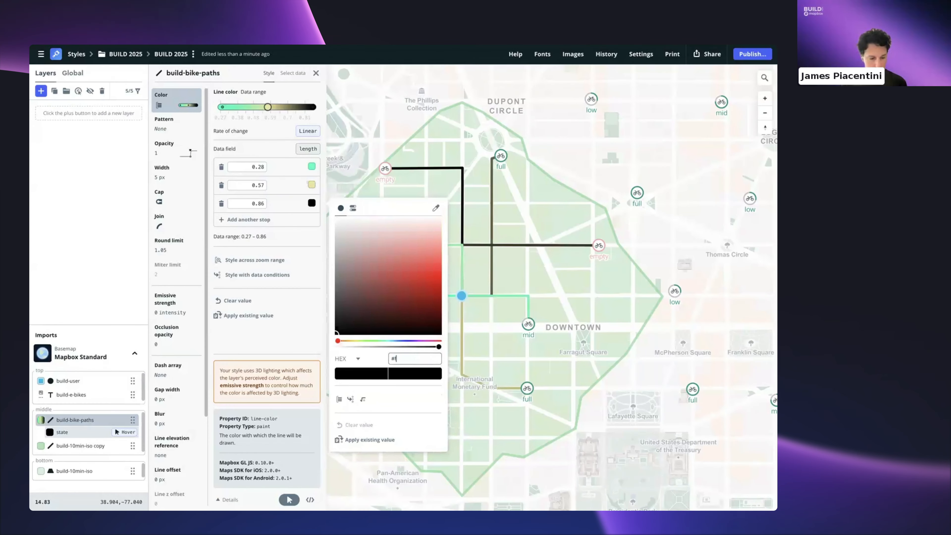
type("86d")
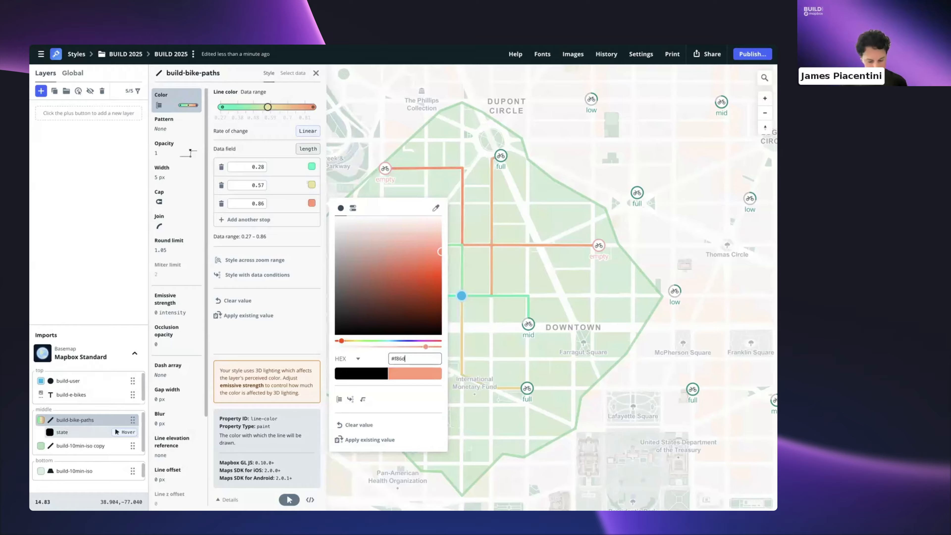
type("6d")
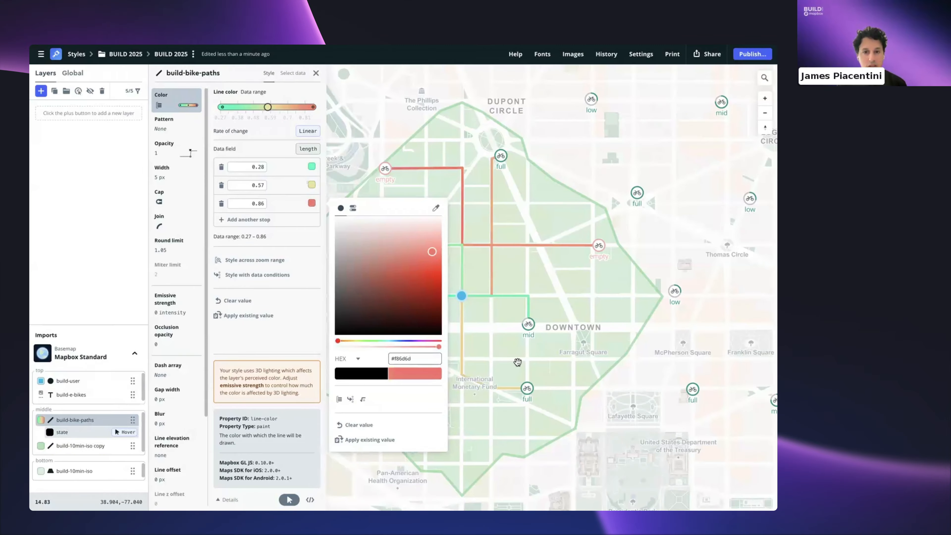
left_click(531, 363)
left_click(442, 264)
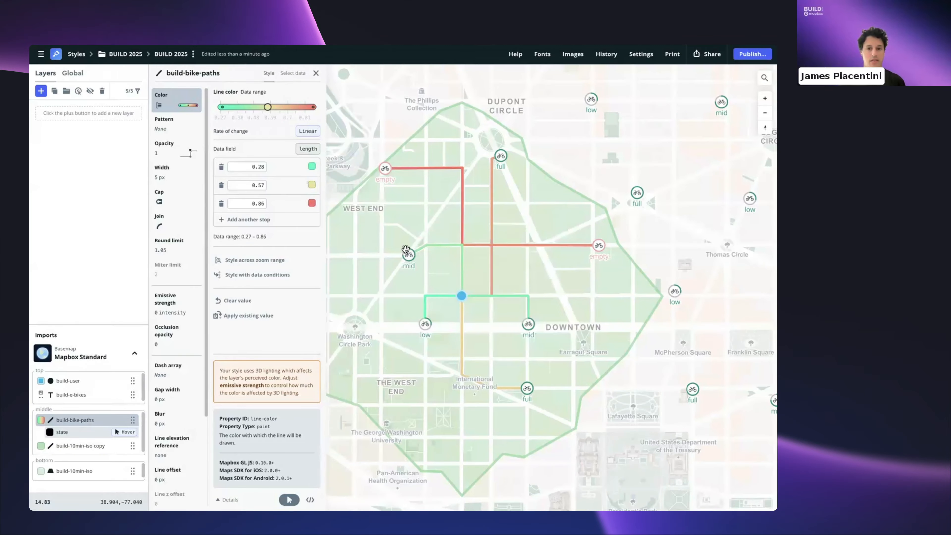
- Hide the build-10min-iso copy and build-10min-iso layers together
scroll(405, 249, "down", 2)
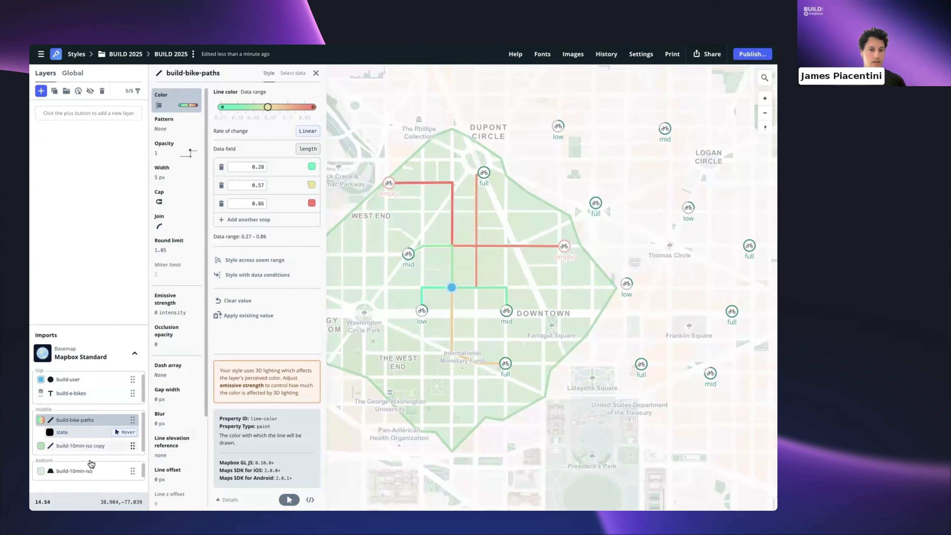
left_click(90, 447)
left_click(97, 472, "shift")
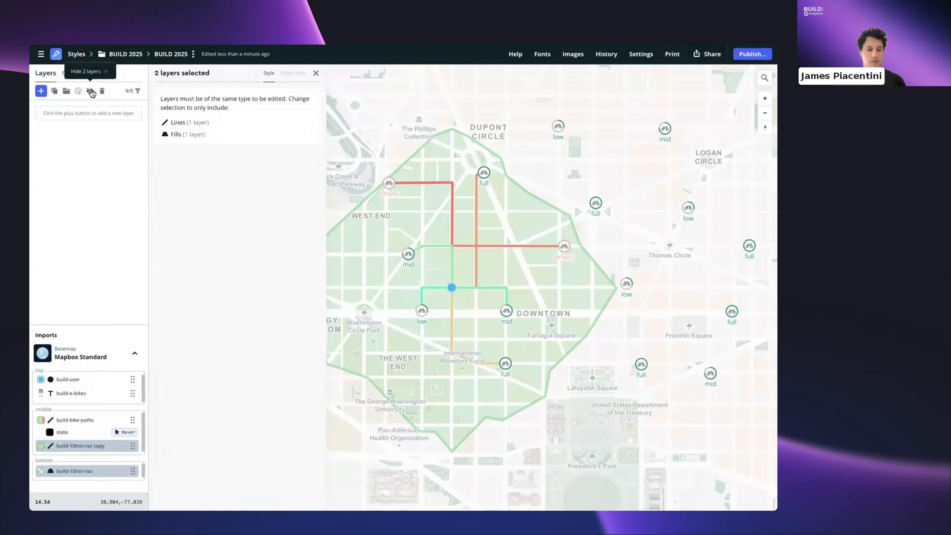
left_click(90, 92)
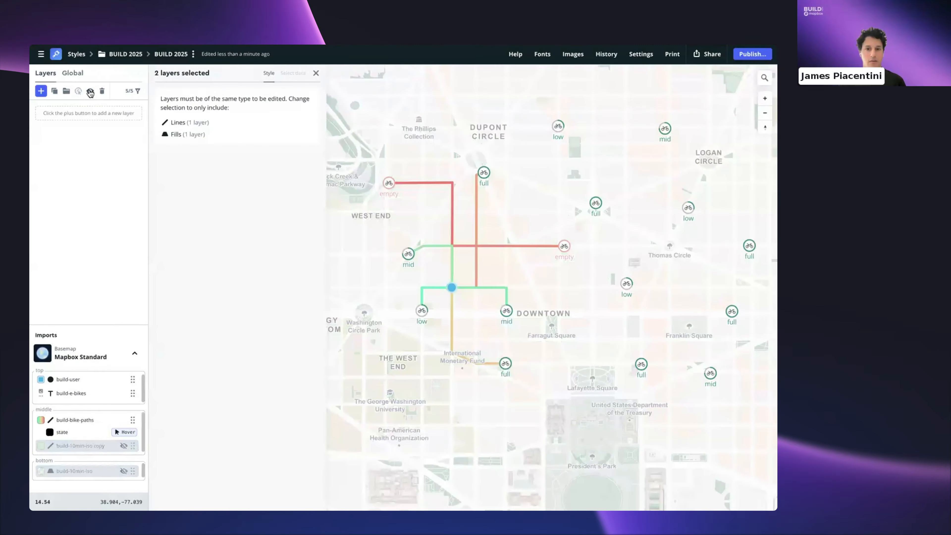
left_click_drag(337, 286, 348, 284)
- Try to style the line color of the bike paths' hover state across a data range
left_click(96, 418)
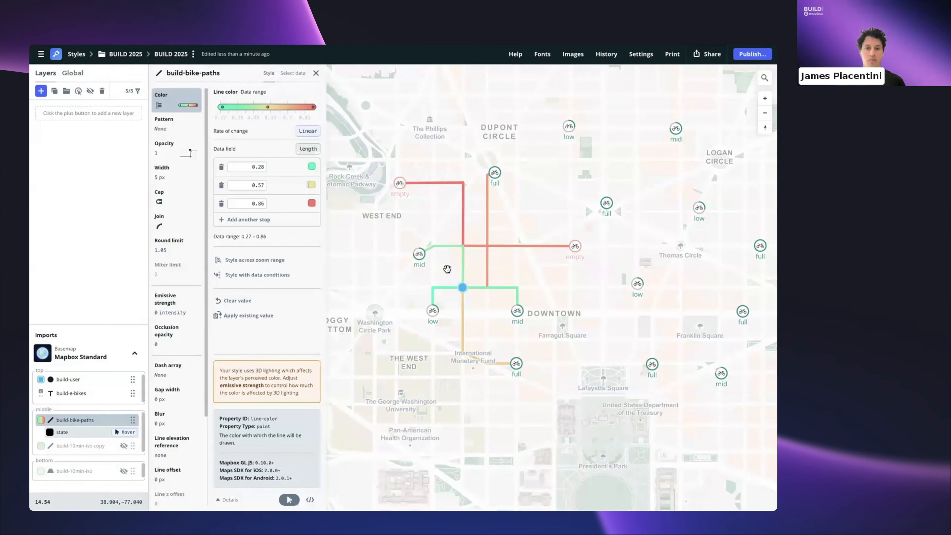
scroll(447, 269, "up", 3)
scroll(447, 269, "down", 1)
scroll(447, 269, "up", 1)
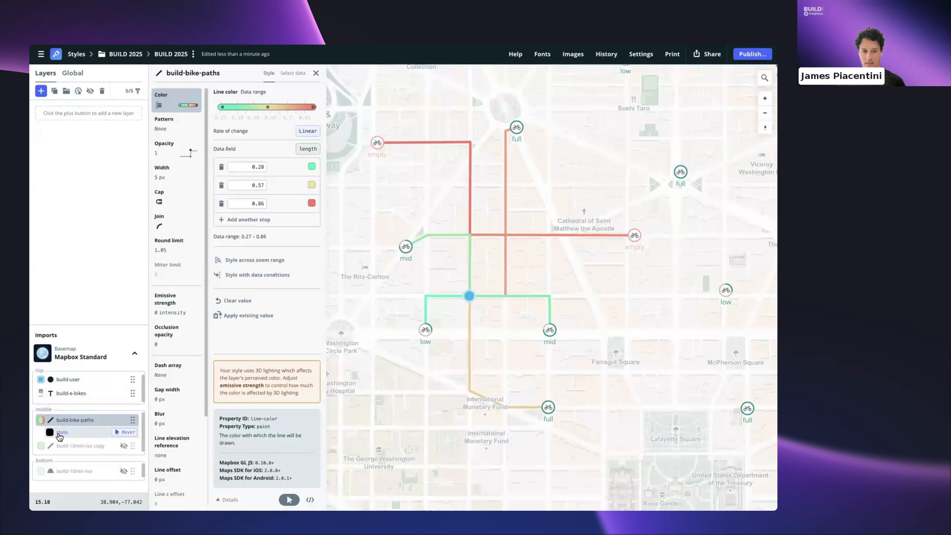
left_click(63, 433)
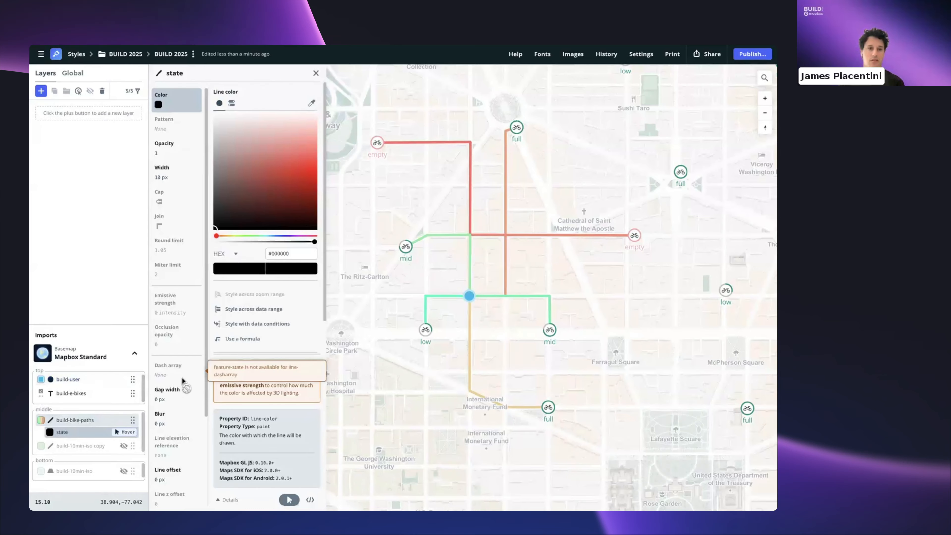
left_click(273, 310)
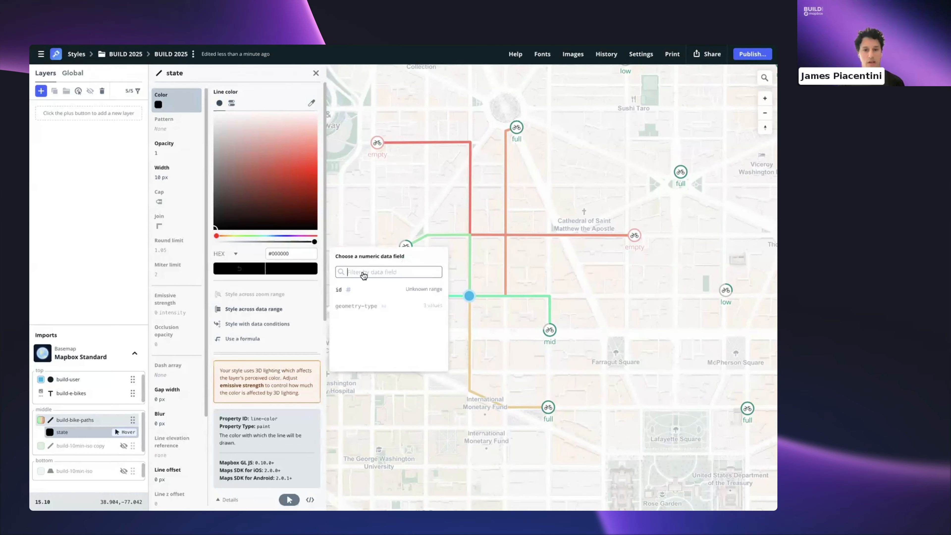
- Copy the build-bike-paths line color's JSON expression and replace the hover state's line color JSON with it
left_click(80, 420)
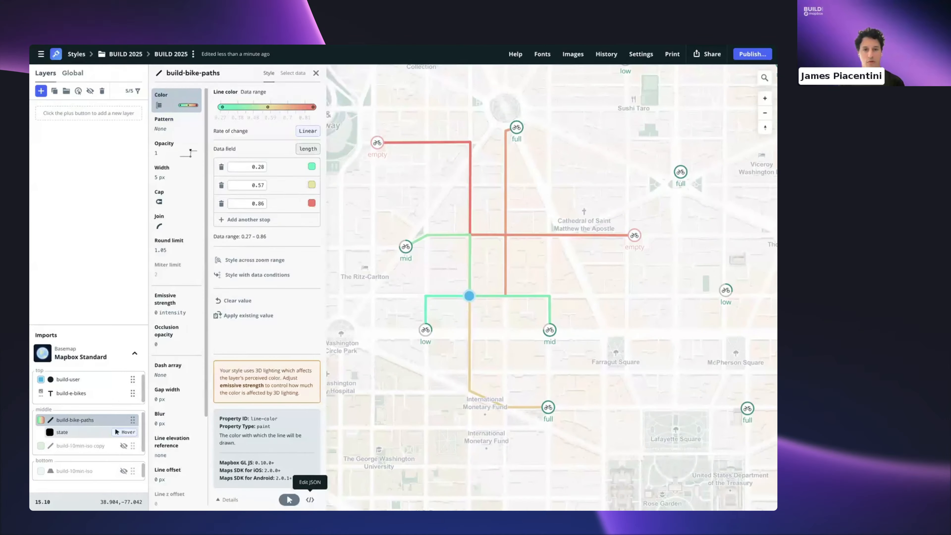
left_click(310, 500)
left_click_drag(234, 202, 231, 121)
key("ctrl+c")
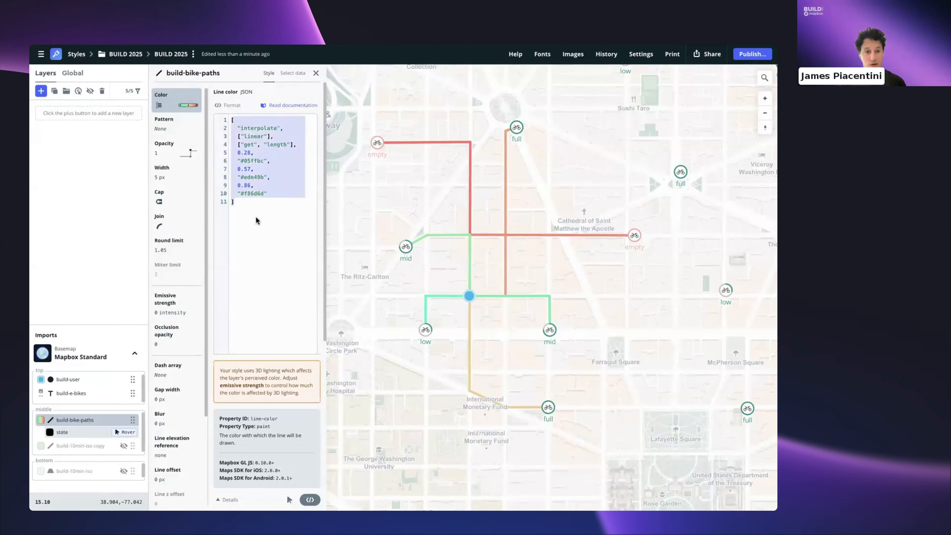
left_click(76, 432)
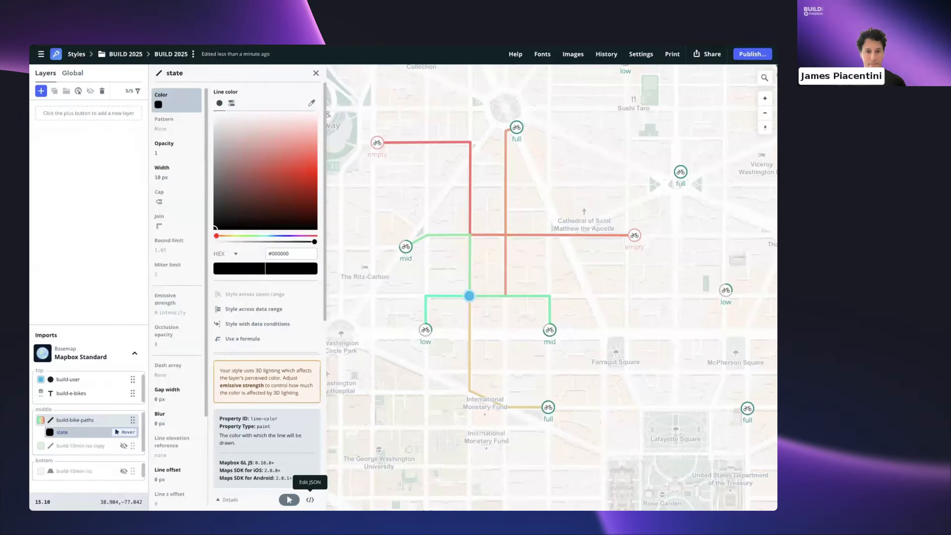
left_click(310, 500)
left_click_drag(261, 120, 228, 119)
key("ctrl+v")
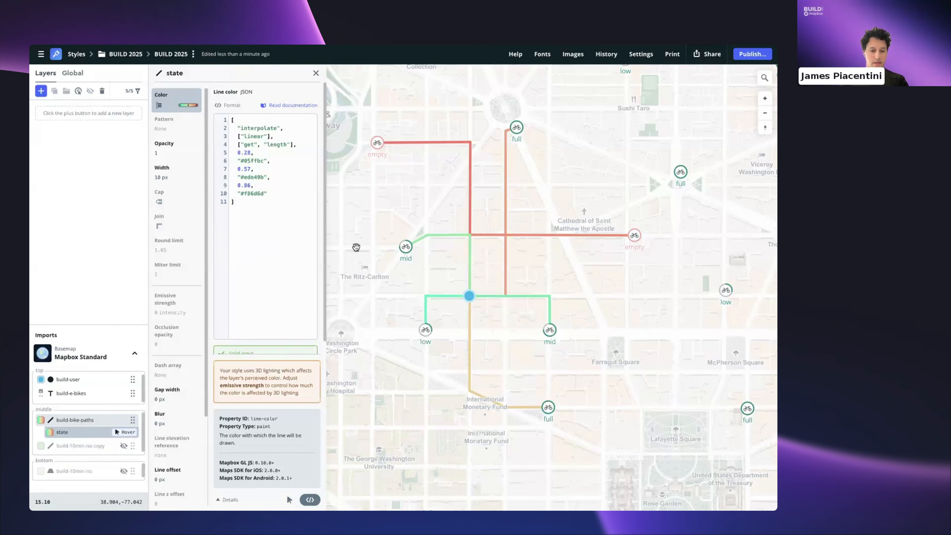
- Try the hover interaction on the bike paths in the map at several zoom levels
scroll(390, 242, "down", 5)
left_click_drag(435, 236, 408, 271)
scroll(429, 272, "up", 6)
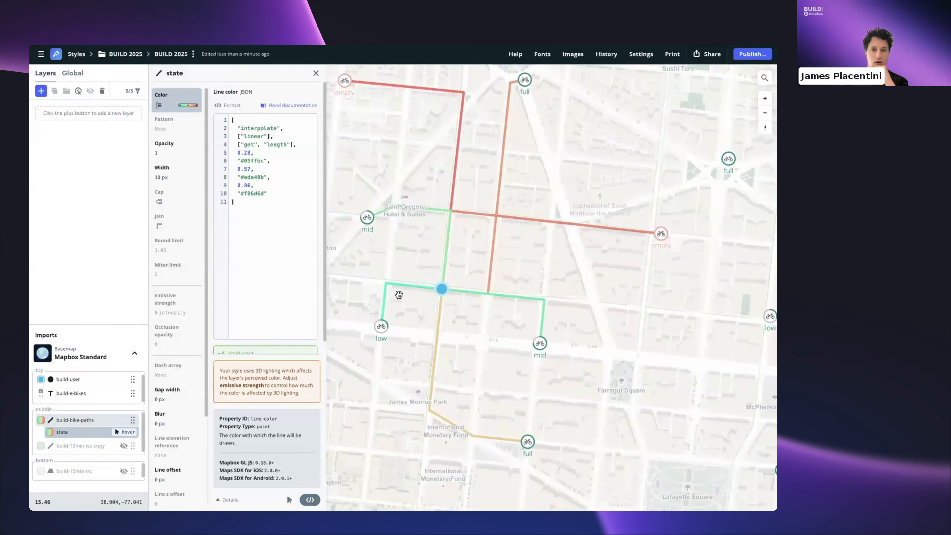
left_click_drag(398, 295, 426, 285)
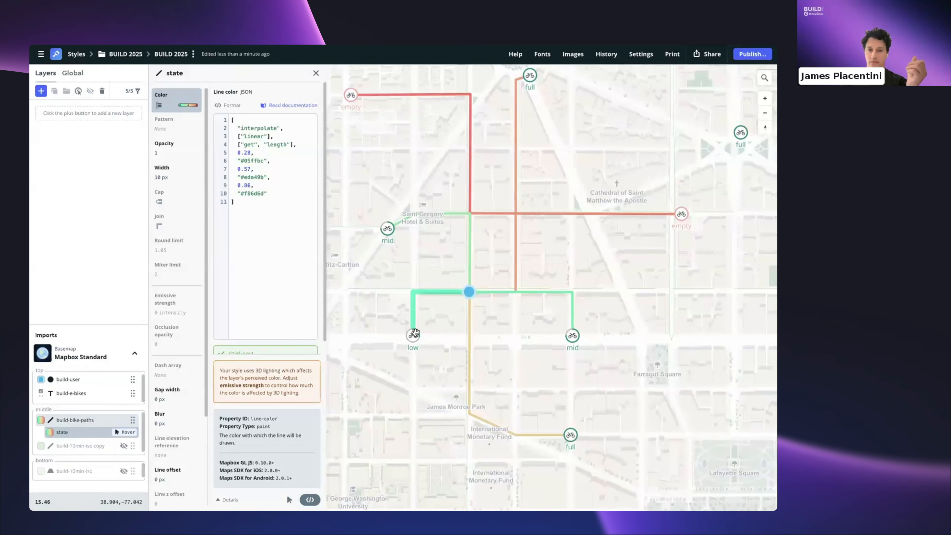
scroll(416, 332, "down", 3)
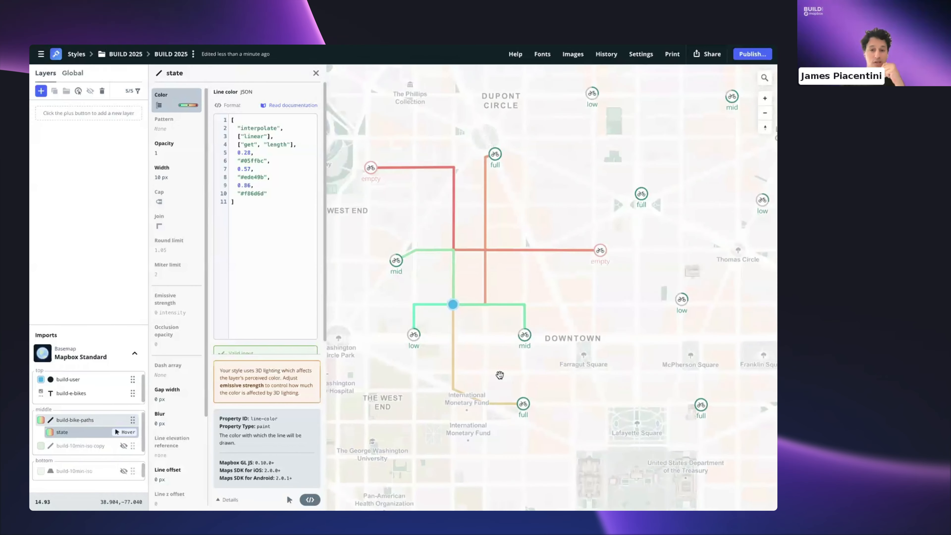
scroll(461, 304, "up", 5)
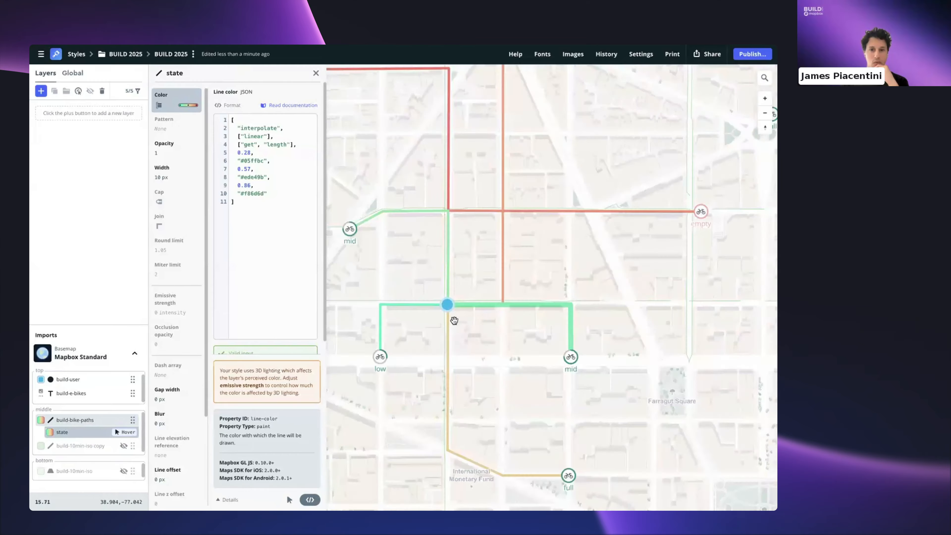
- Close the state's style settings and examine the bike paths among the 3D buildings in a tilted, close-up view
left_click_drag(465, 298, 456, 321)
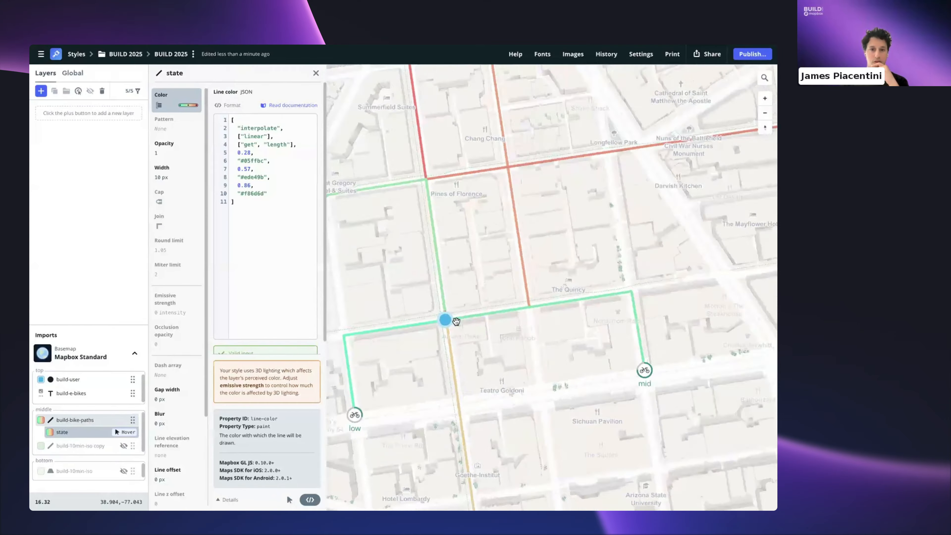
left_click_drag(545, 324, 486, 265)
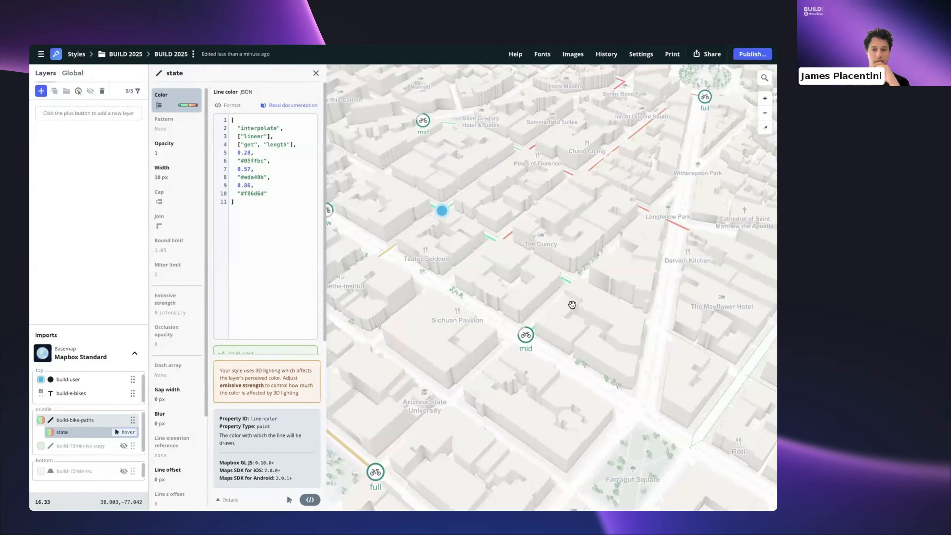
scroll(567, 312, "up", 5)
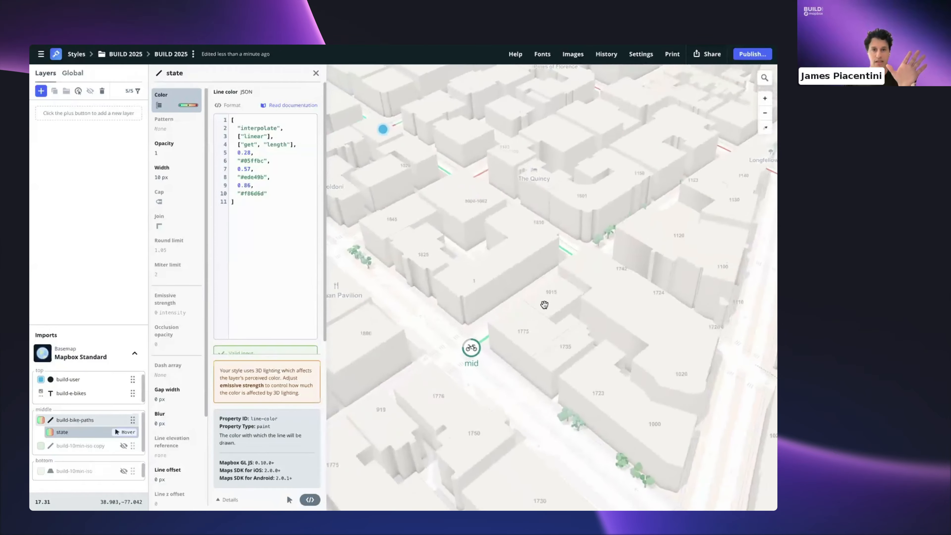
left_click(316, 73)
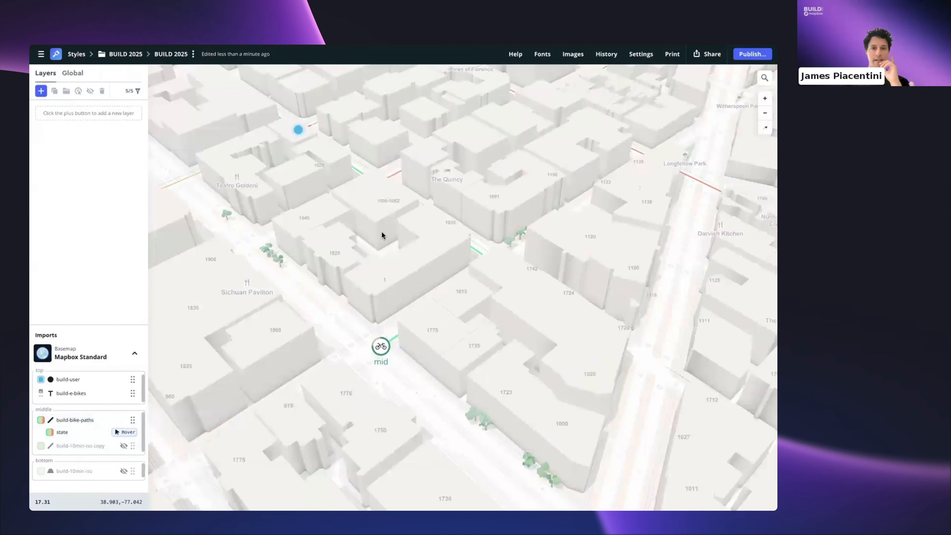
left_click_drag(419, 221, 444, 218)
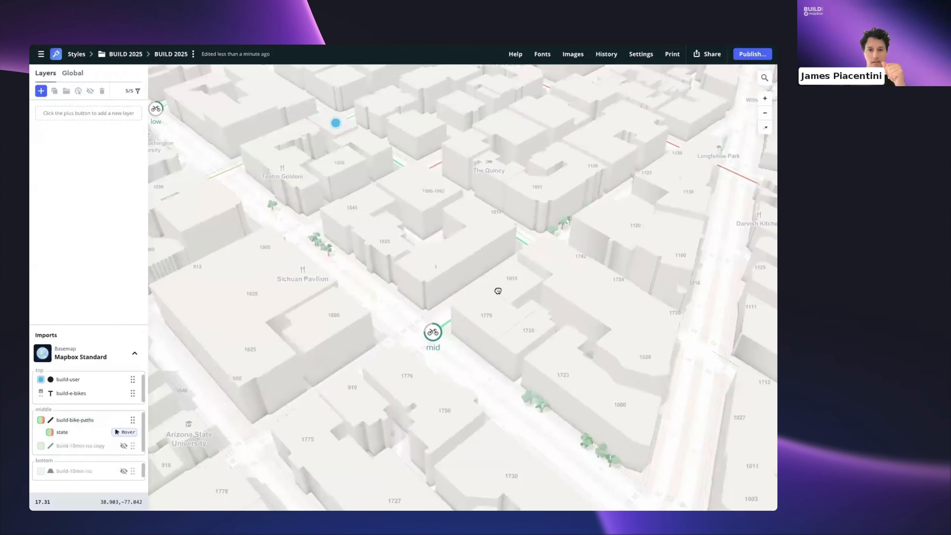
left_click_drag(498, 291, 482, 309)
scroll(482, 310, "up", 1)
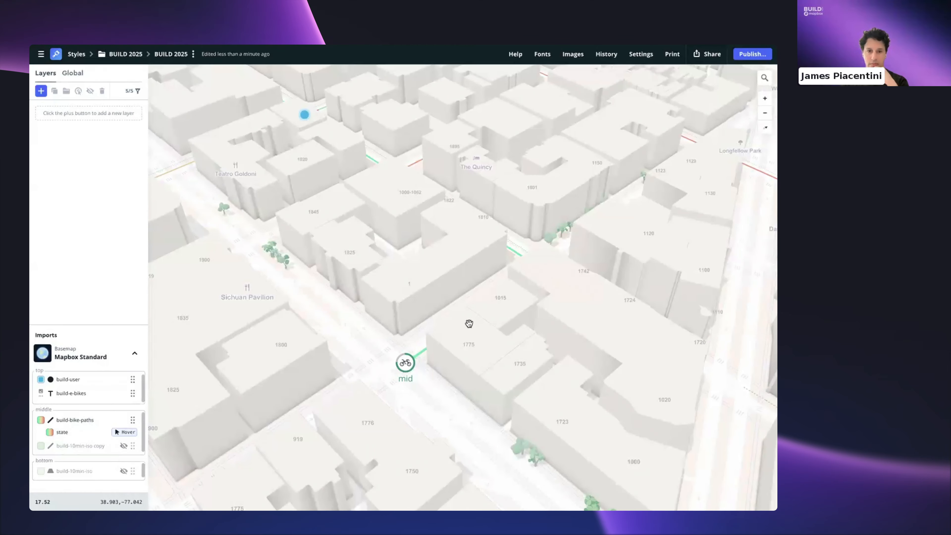
left_click_drag(469, 323, 359, 281)
scroll(352, 280, "up", 2)
scroll(352, 280, "up", 3)
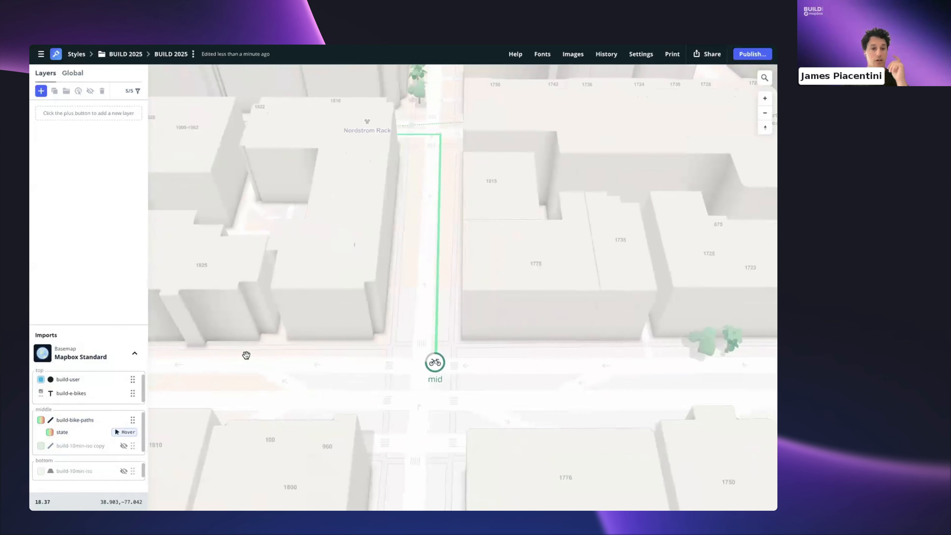
- Set the build-bike-paths layer's line occlusion opacity to 0.4 and close its style settings
left_click(73, 420)
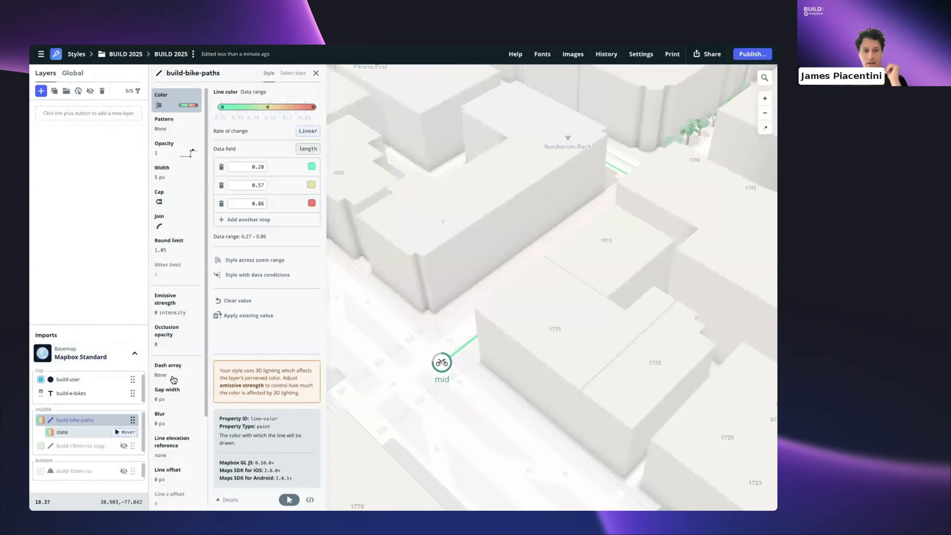
scroll(173, 379, "down", 3)
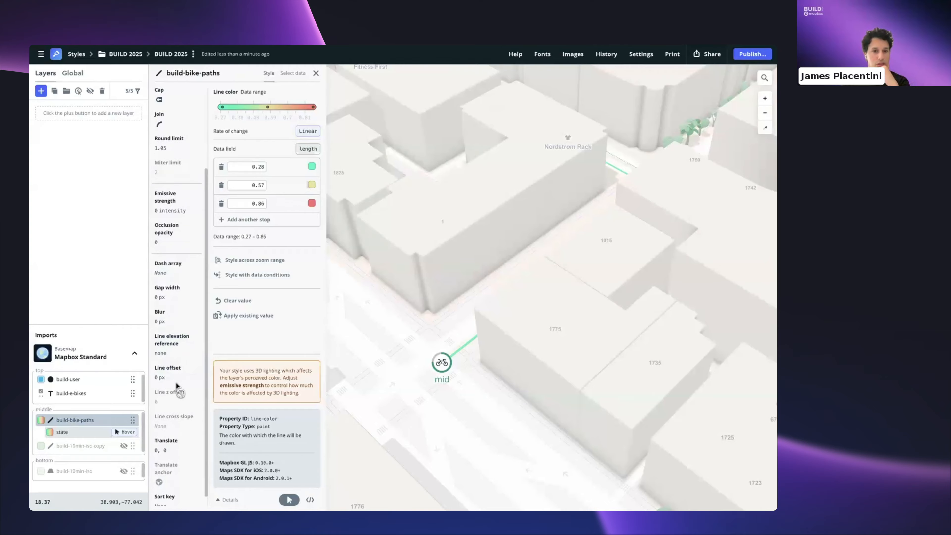
scroll(176, 375, "up", 1)
left_click(167, 261)
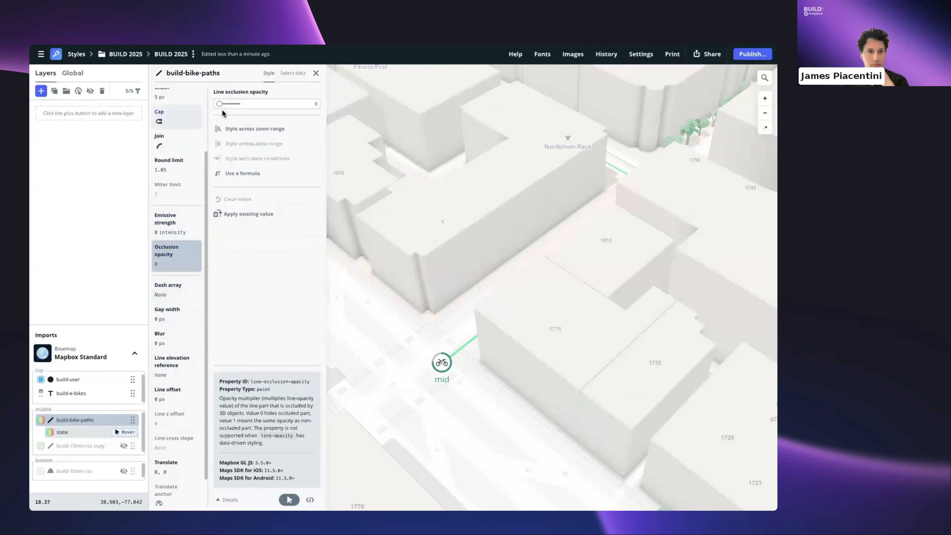
left_click_drag(230, 104, 229, 104)
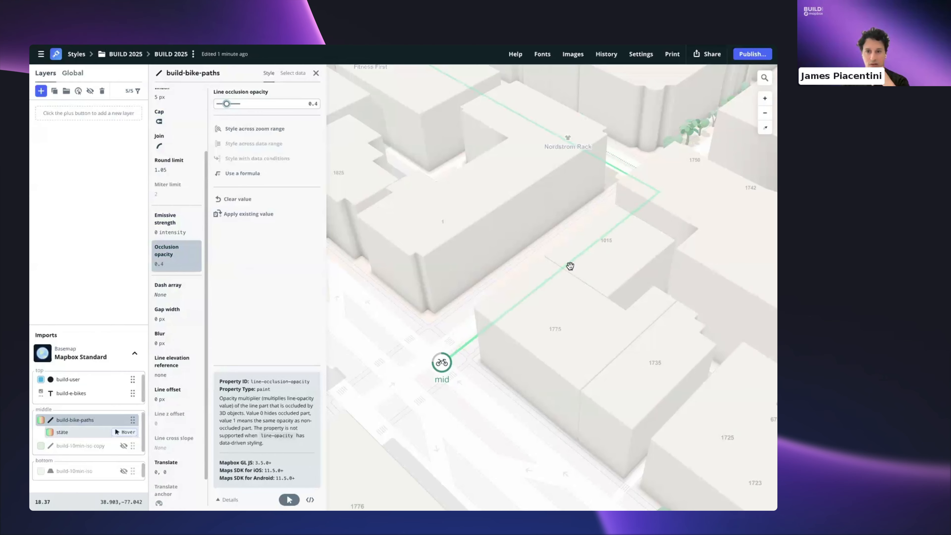
left_click_drag(634, 191, 613, 204)
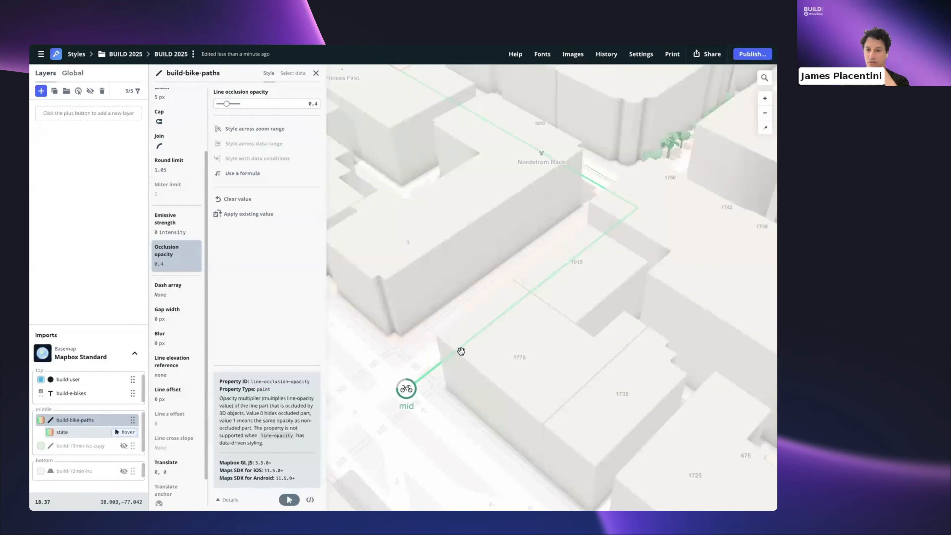
left_click(316, 72)
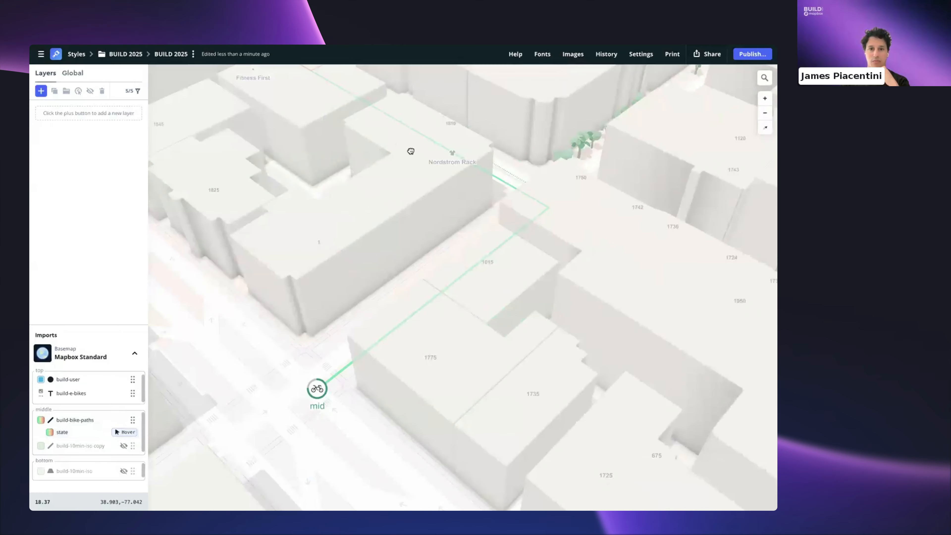
- Examine how the bike paths show through the 3D buildings from several angles and zoom levels
left_click_drag(410, 150, 537, 203)
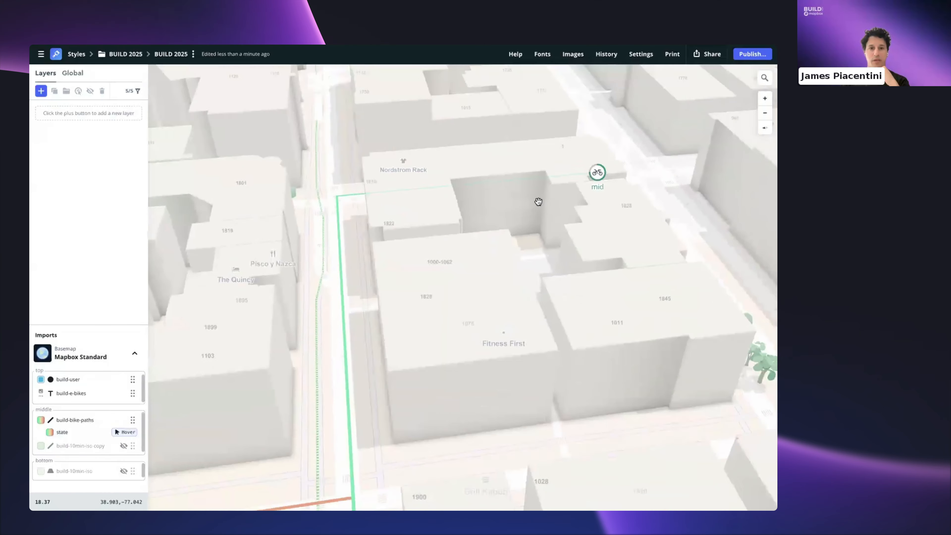
scroll(351, 212, "up", 5)
left_click_drag(370, 213, 404, 220)
left_click_drag(365, 161, 326, 377)
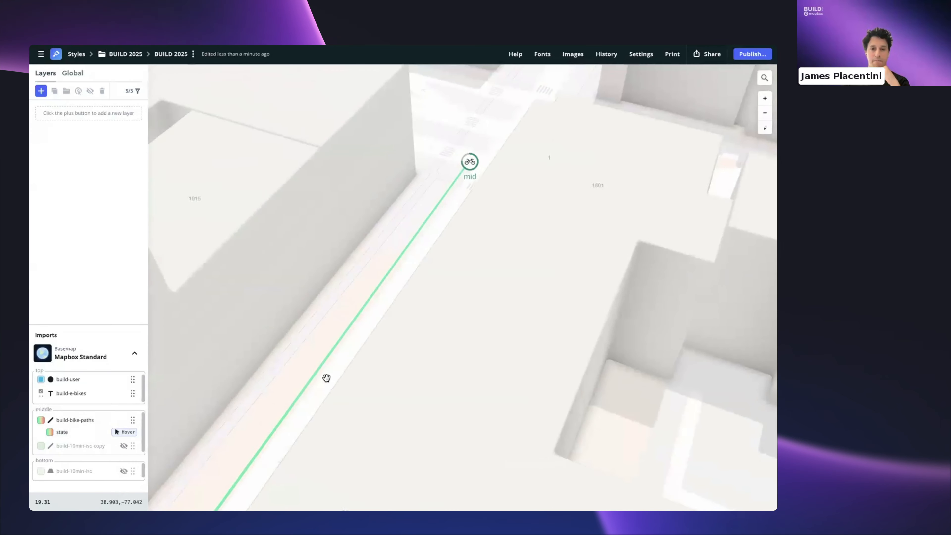
left_click_drag(469, 223, 397, 232)
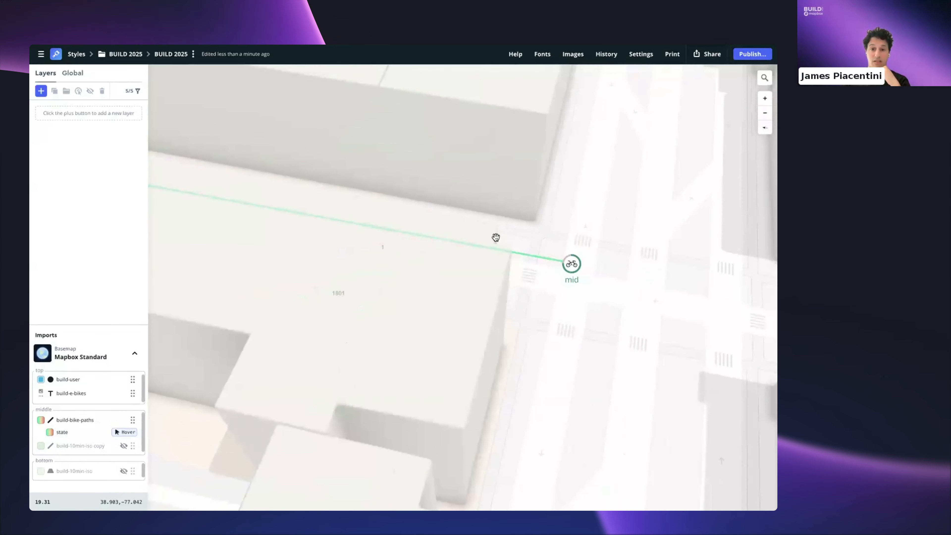
left_click_drag(494, 238, 467, 252)
scroll(477, 226, "down", 6)
scroll(473, 217, "down", 3)
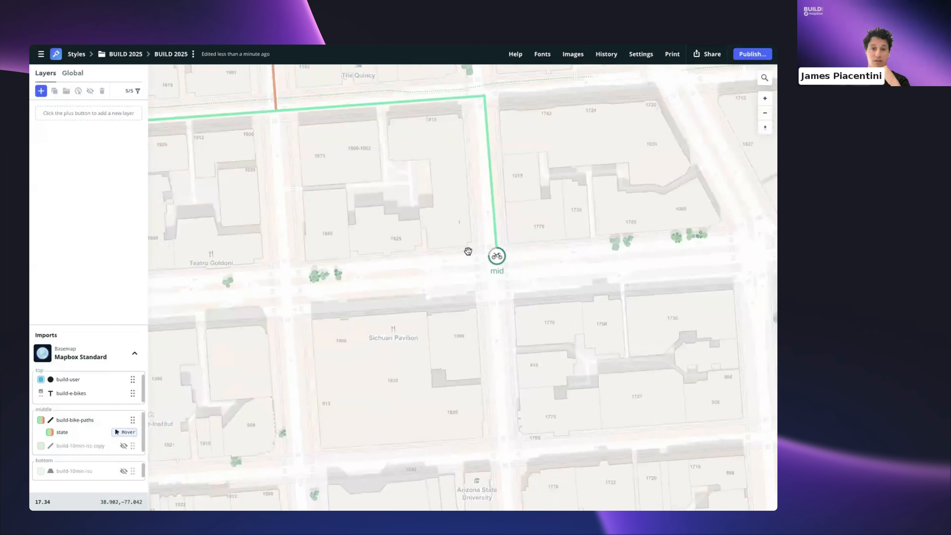
scroll(450, 245, "down", 8)
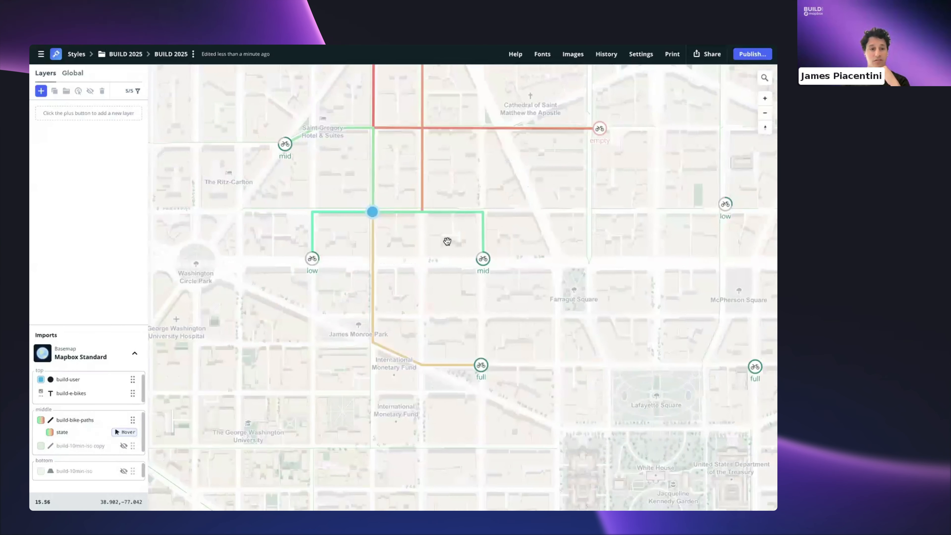
left_click_drag(444, 235, 435, 289)
scroll(436, 292, "down", 1)
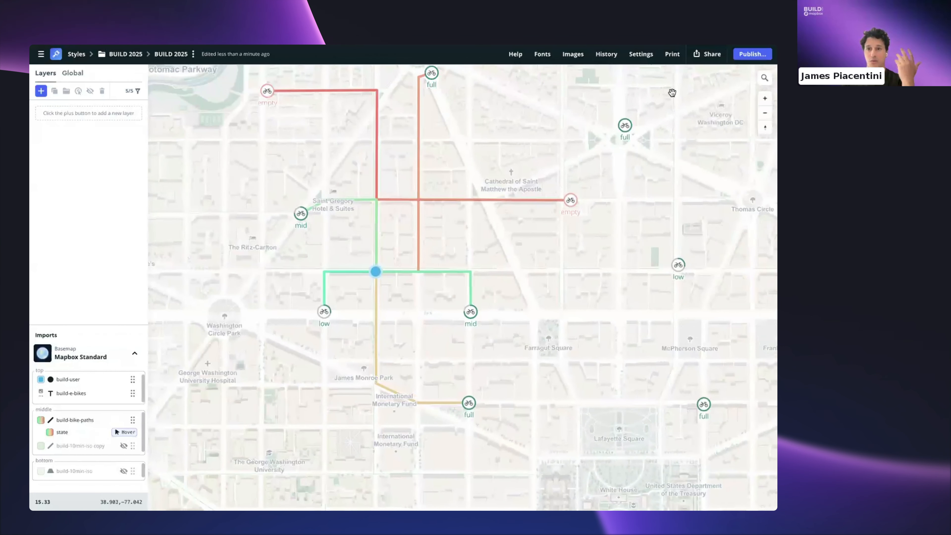
- Publish the BUILD 2025 style to production and dismiss the confirmation
left_click(743, 53)
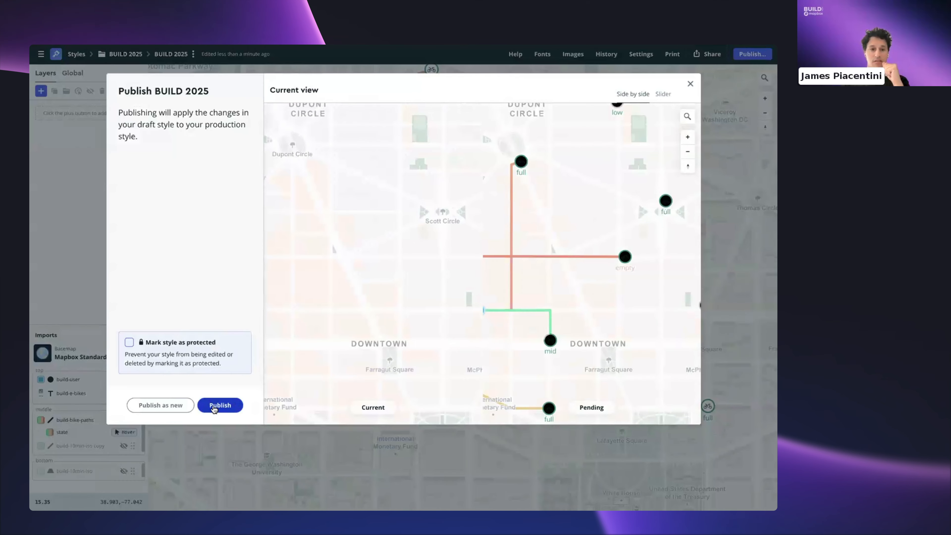
left_click(212, 406)
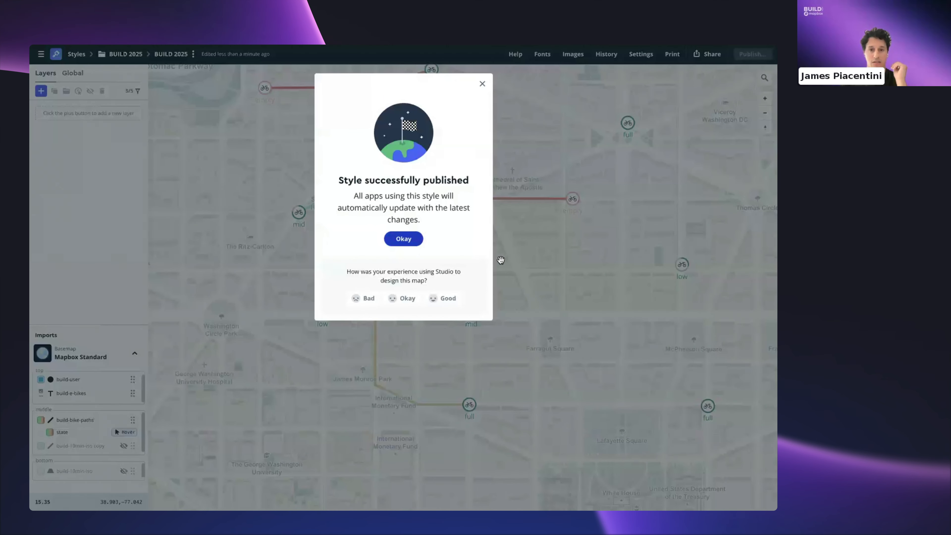
left_click(523, 263)
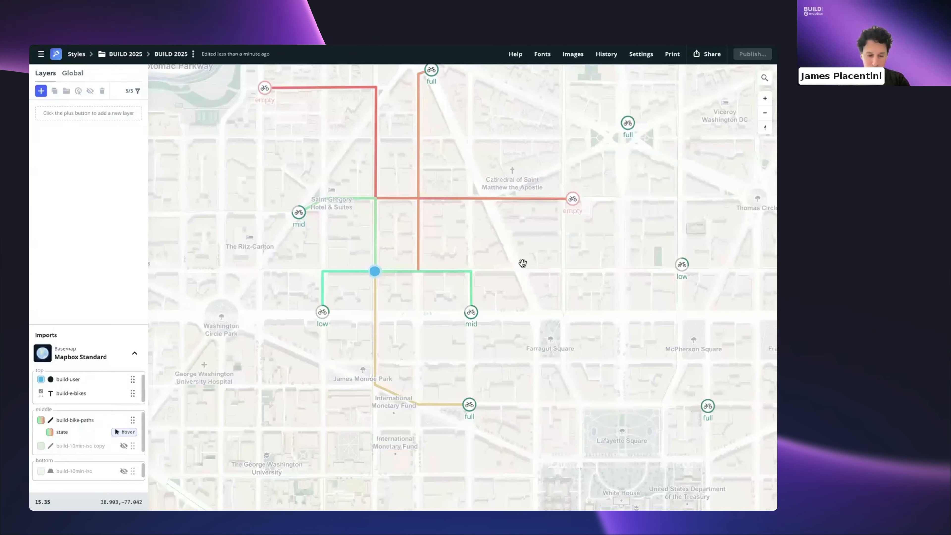
- Open the build-bike-paths line color settings and review the length-based color range against the paths on the map
scroll(505, 284, "down", 3)
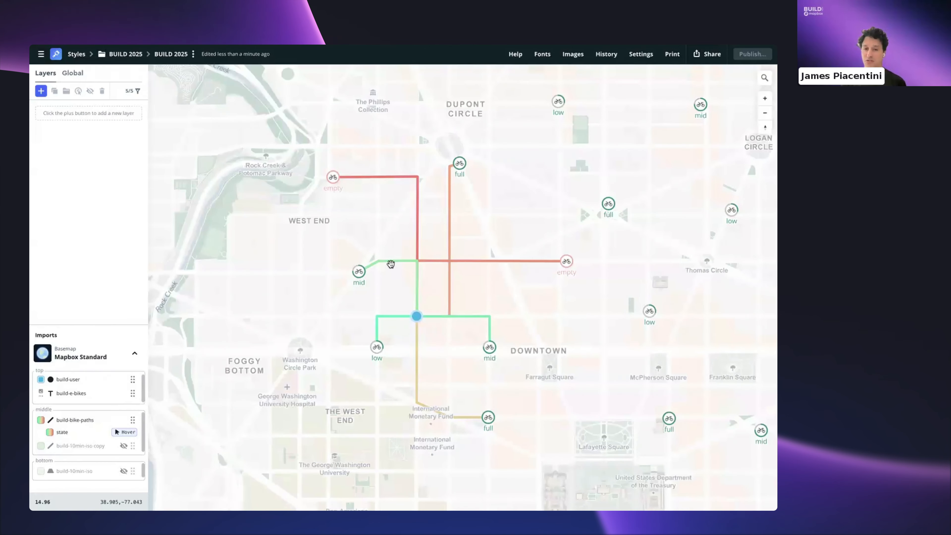
scroll(440, 246, "up", 3)
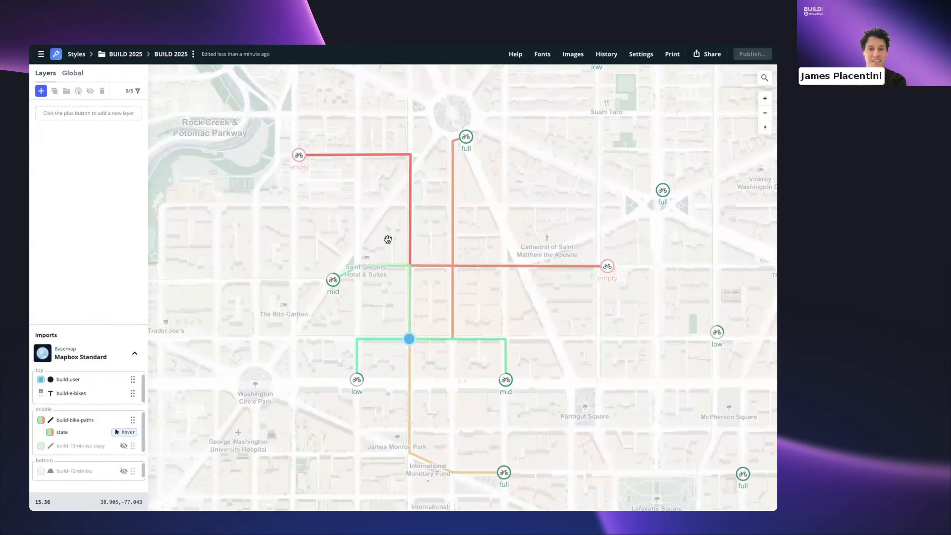
left_click_drag(398, 248, 400, 259)
scroll(401, 259, "up", 3)
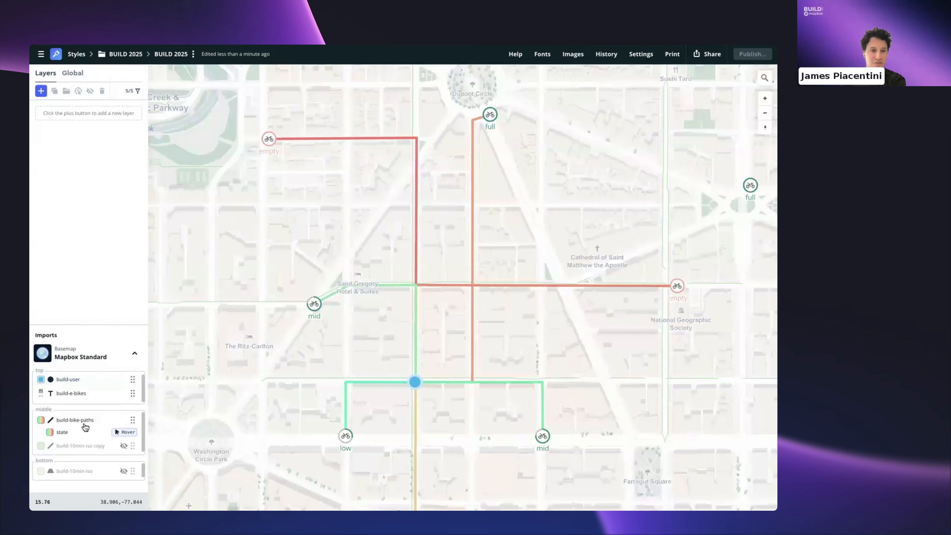
left_click(83, 421)
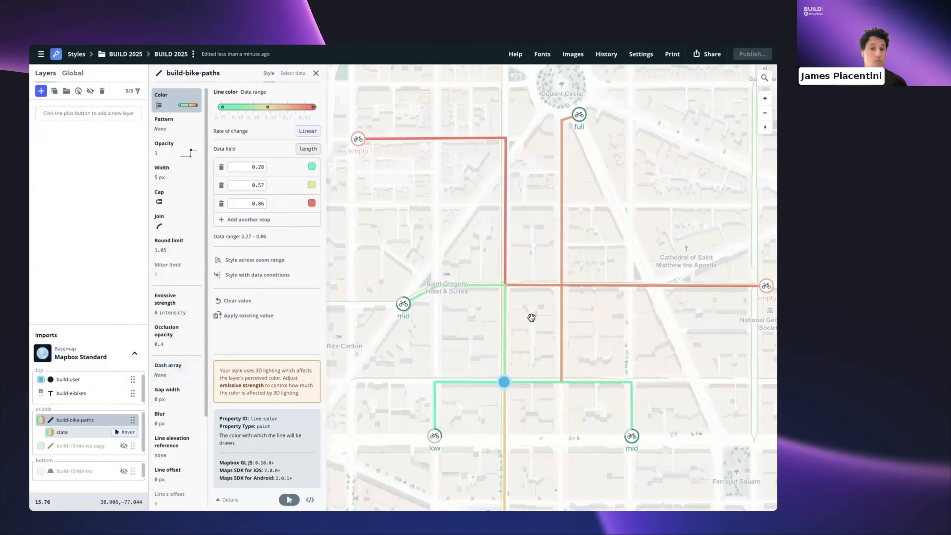
left_click_drag(526, 311, 512, 289)
scroll(513, 290, "down", 1)
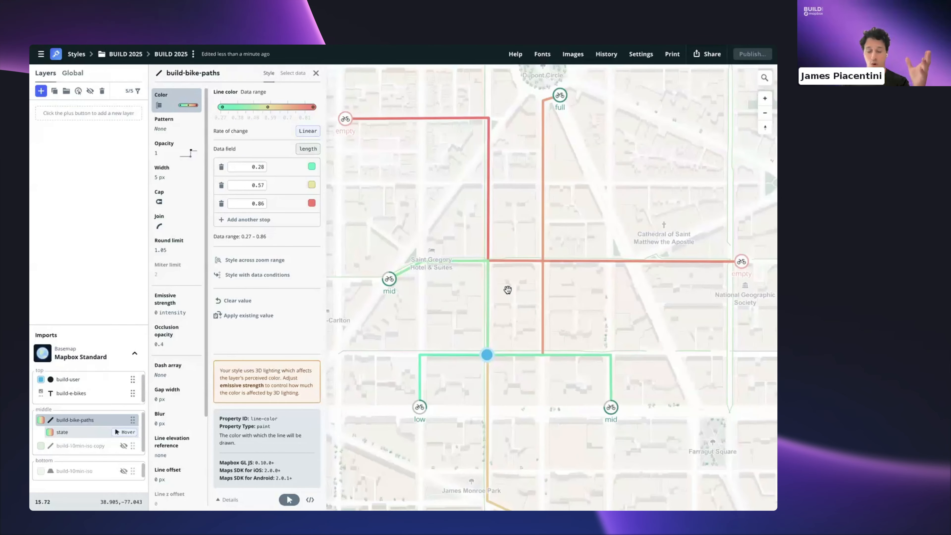
left_click_drag(523, 301, 507, 290)
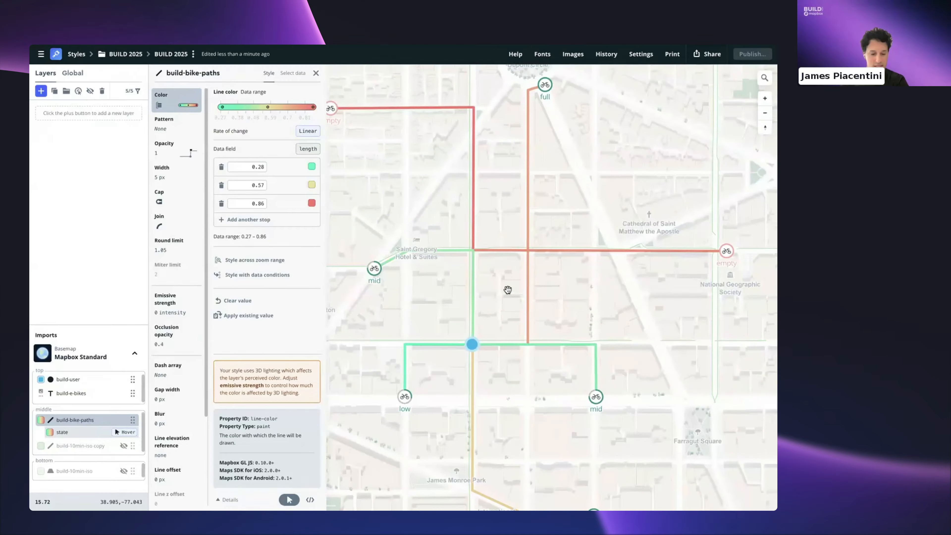
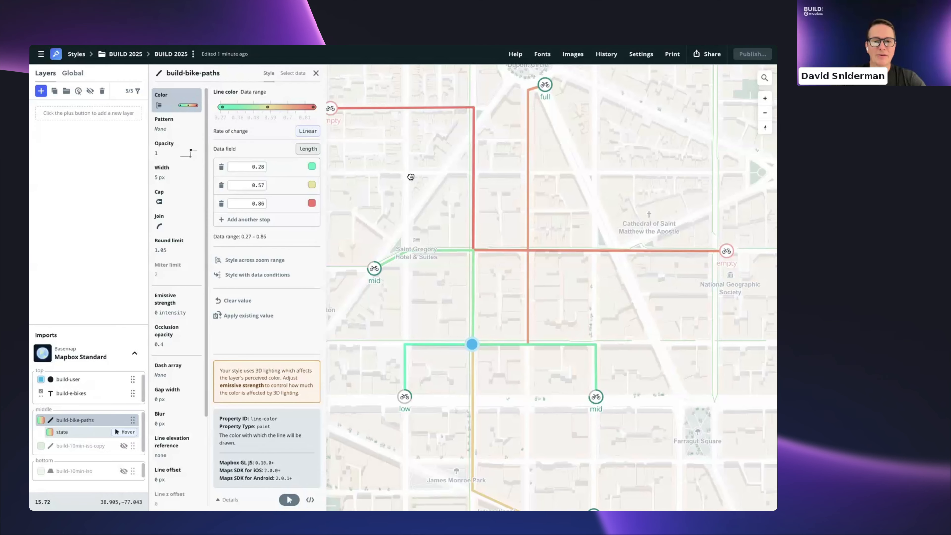
scroll(411, 177, "down", 3)
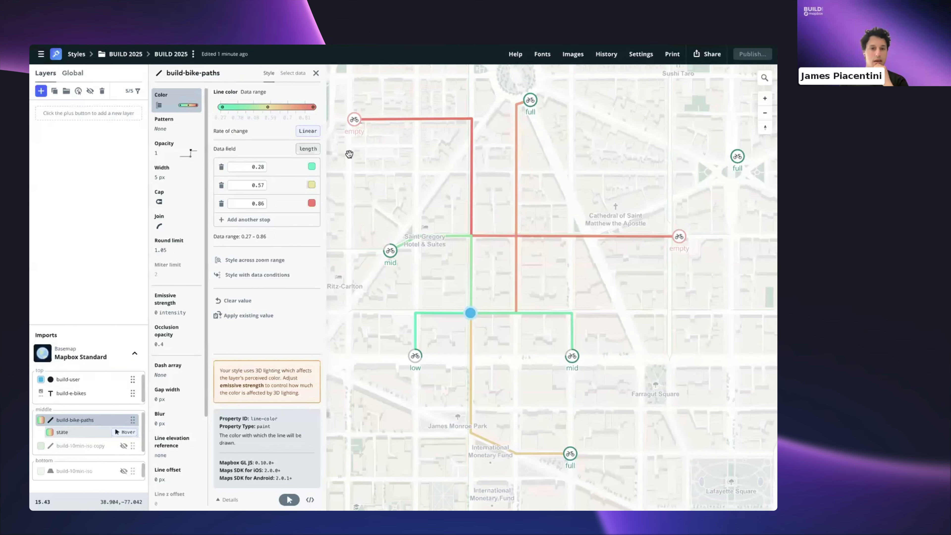
left_click_drag(356, 171, 374, 217)
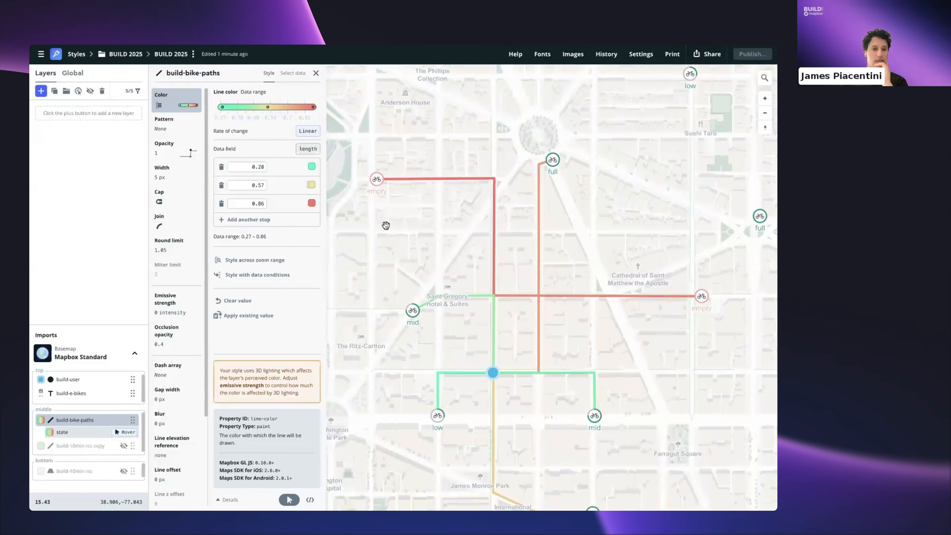
scroll(412, 244, "up", 2)
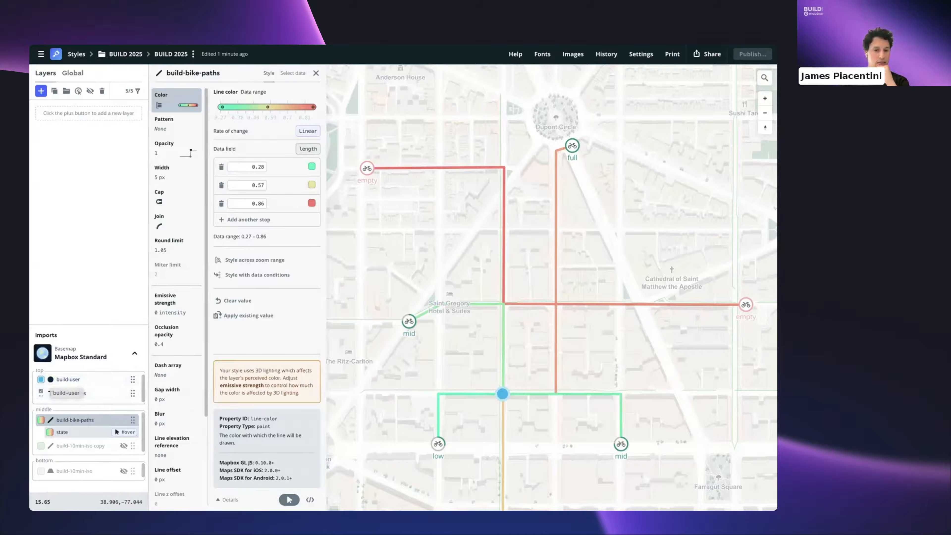
- Inspect the build-bike-paths line color as a JSON expression, then close the layer's style settings
left_click(310, 499)
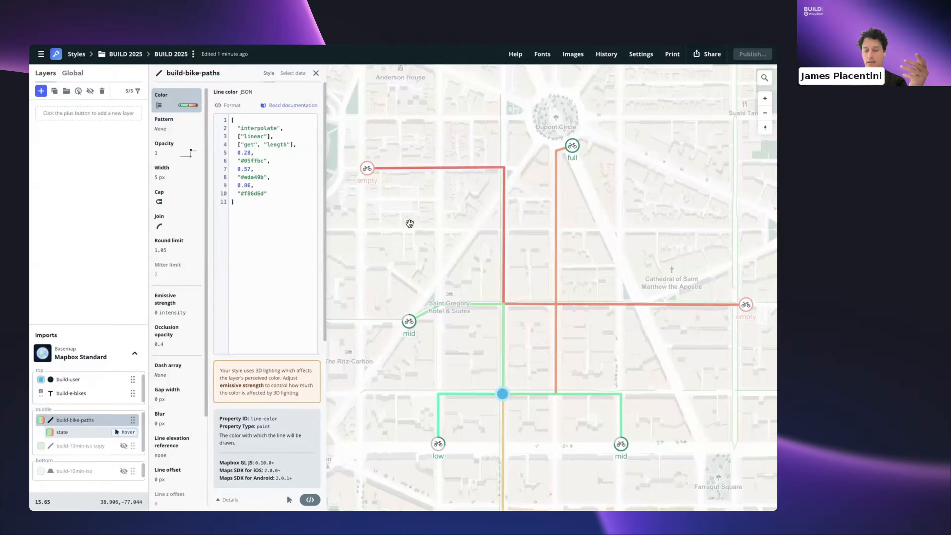
left_click_drag(389, 222, 353, 214)
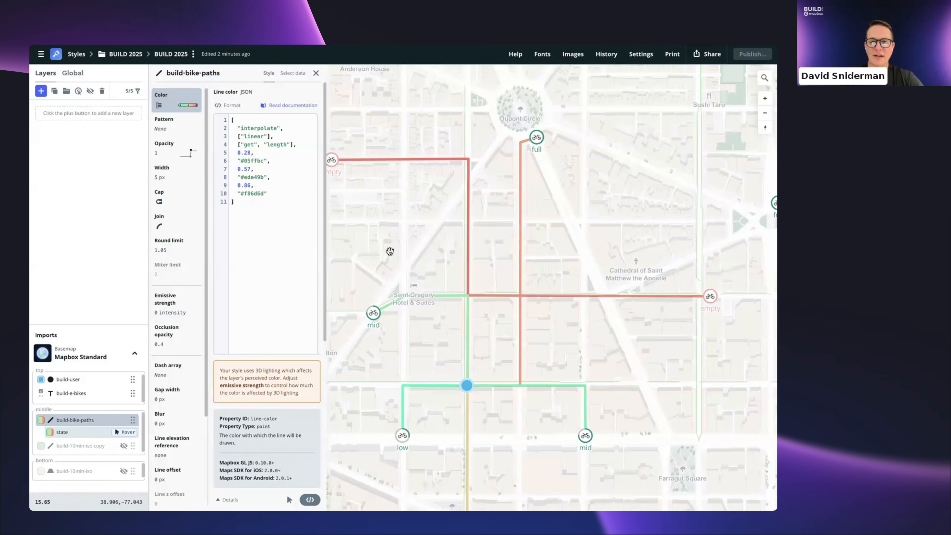
left_click_drag(373, 234, 393, 239)
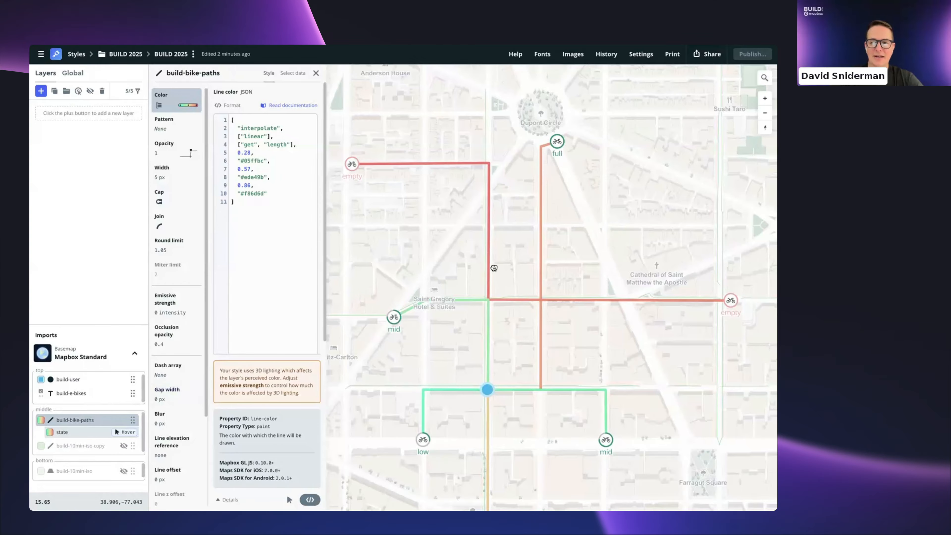
left_click_drag(494, 268, 480, 252)
scroll(480, 252, "down", 5)
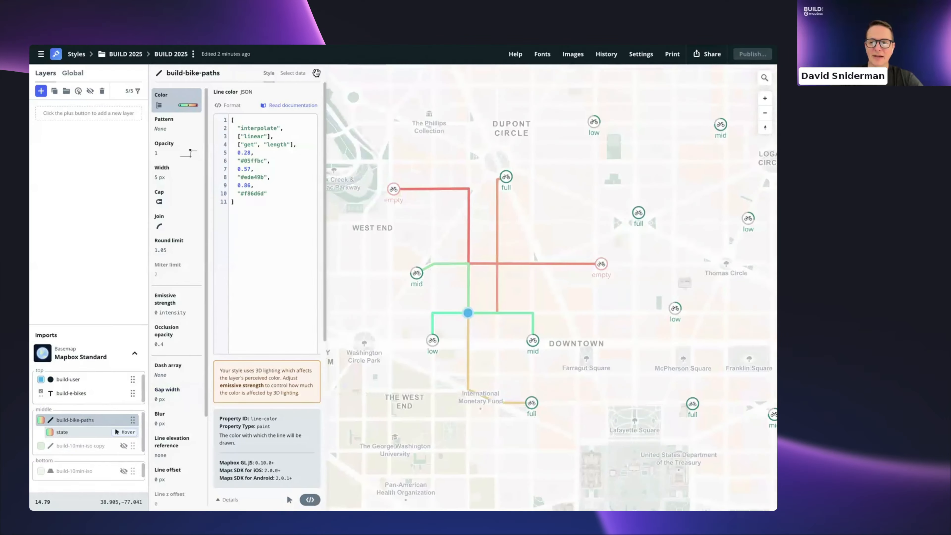
left_click(316, 72)
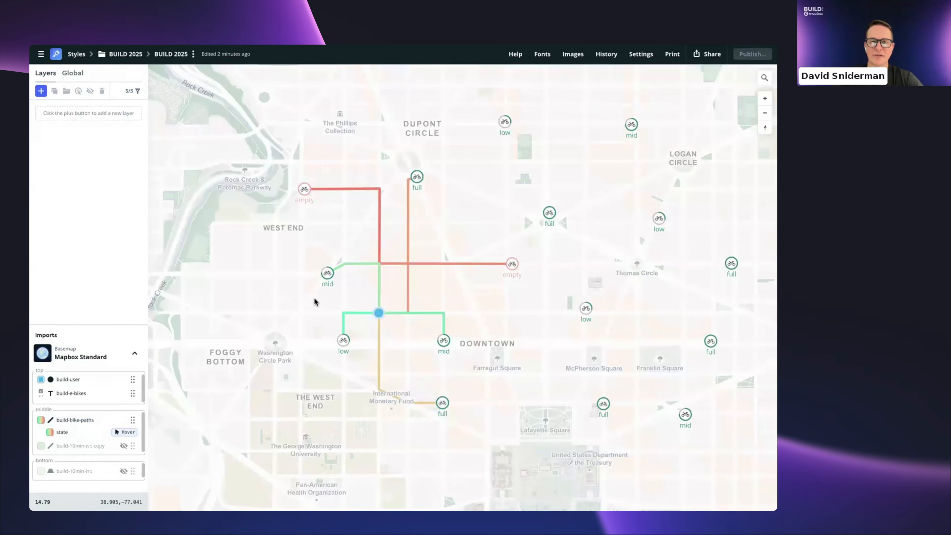
- Hide the build-bike-paths layer and close its style settings
left_click(74, 420)
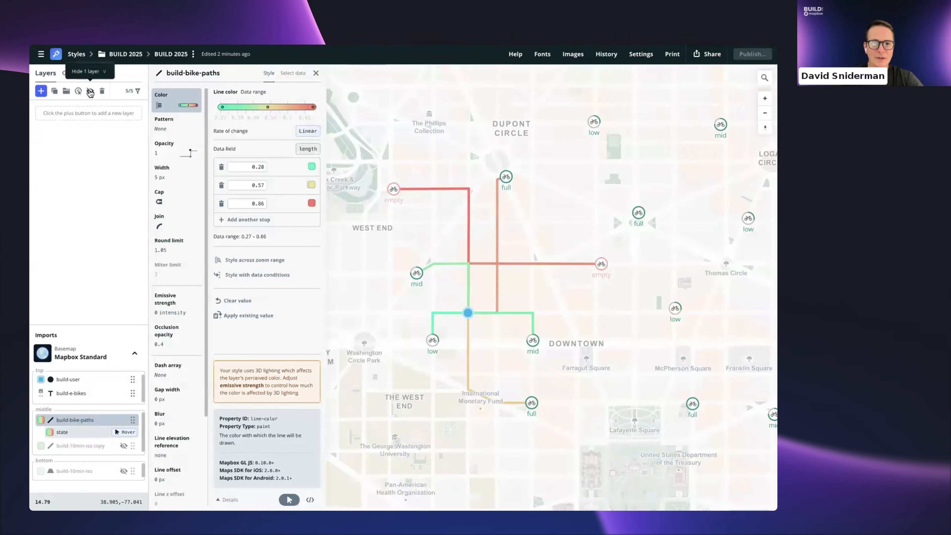
left_click(90, 92)
left_click(315, 73)
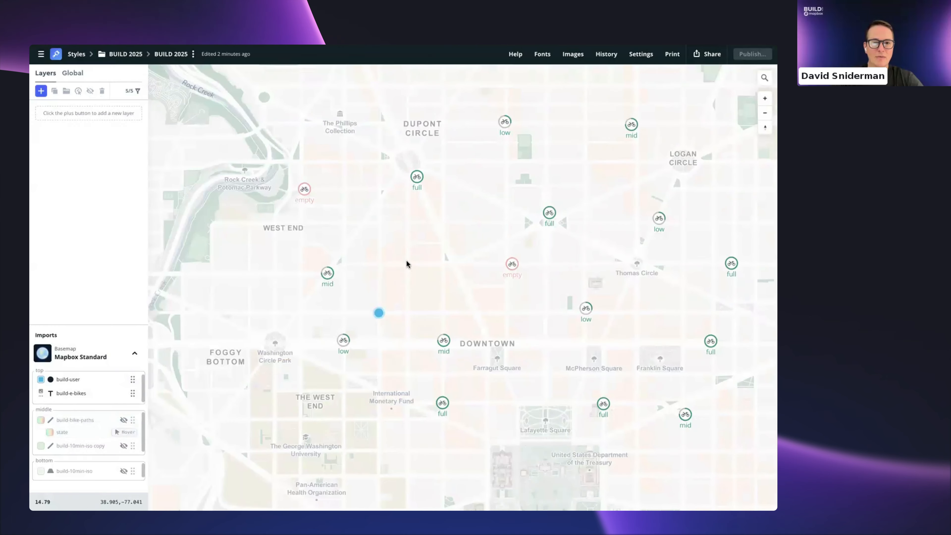
scroll(412, 291, "up", 3)
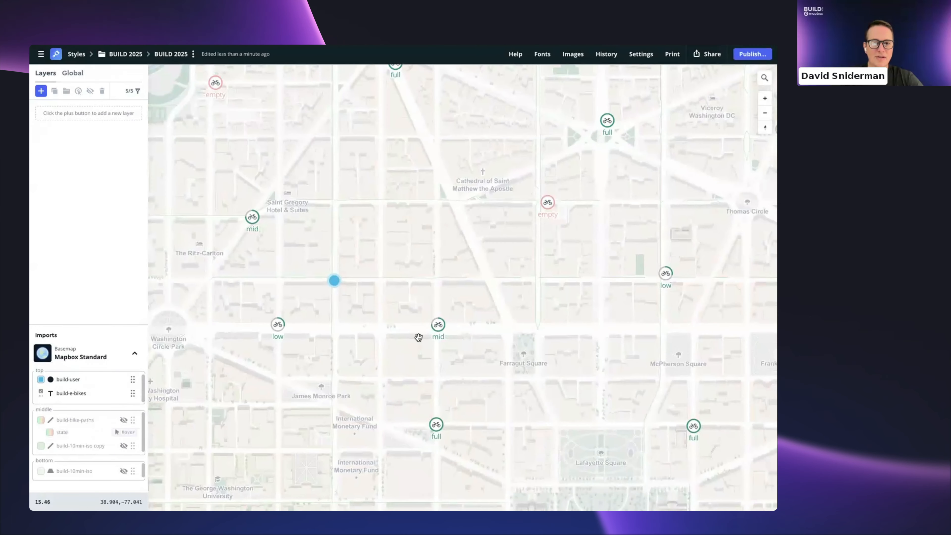
left_click_drag(388, 312, 415, 320)
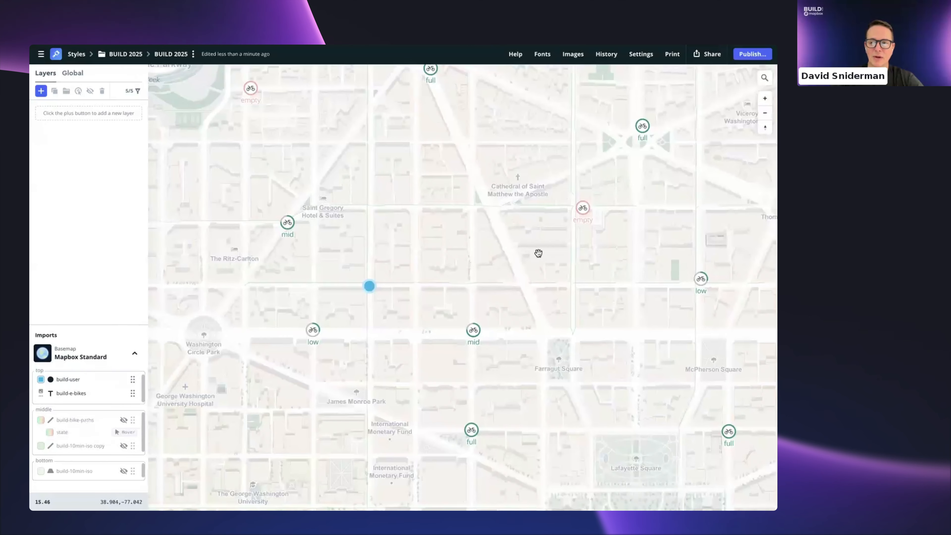
left_click_drag(558, 250, 456, 299)
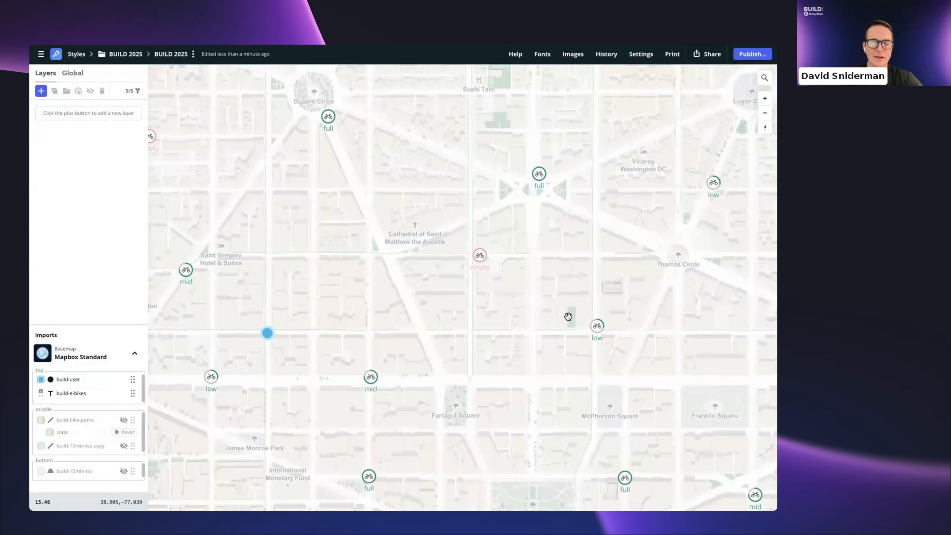
left_click_drag(569, 315, 484, 324)
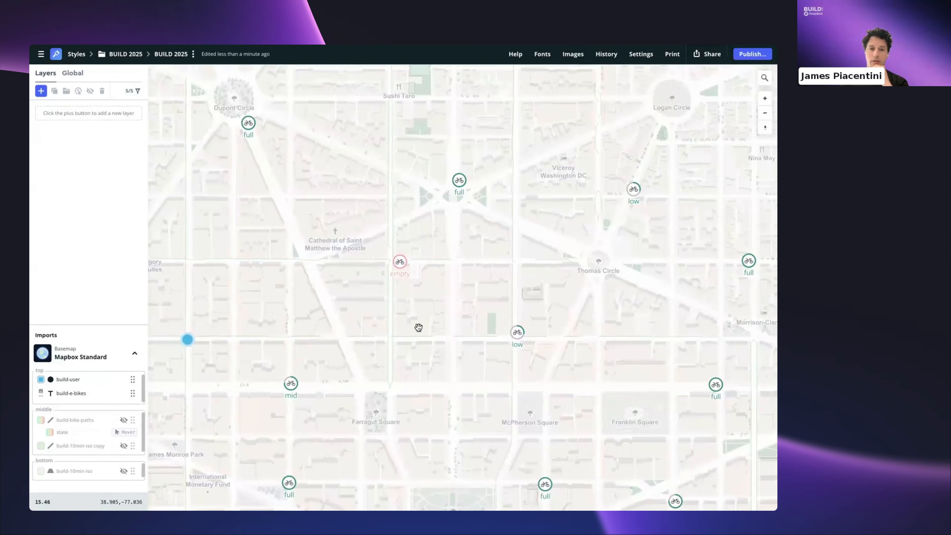
scroll(418, 327, "up", 3)
scroll(397, 317, "down", 1)
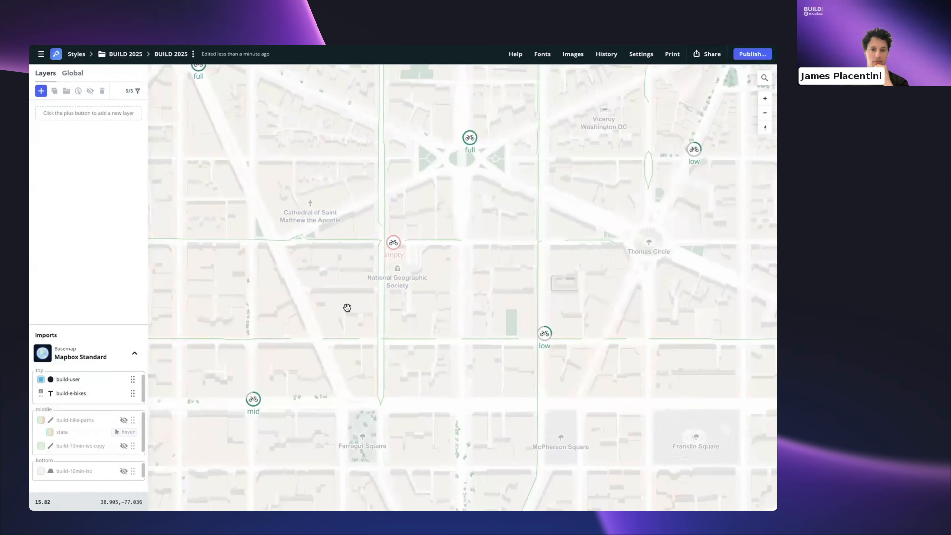
scroll(347, 308, "up", 5)
left_click_drag(371, 304, 494, 312)
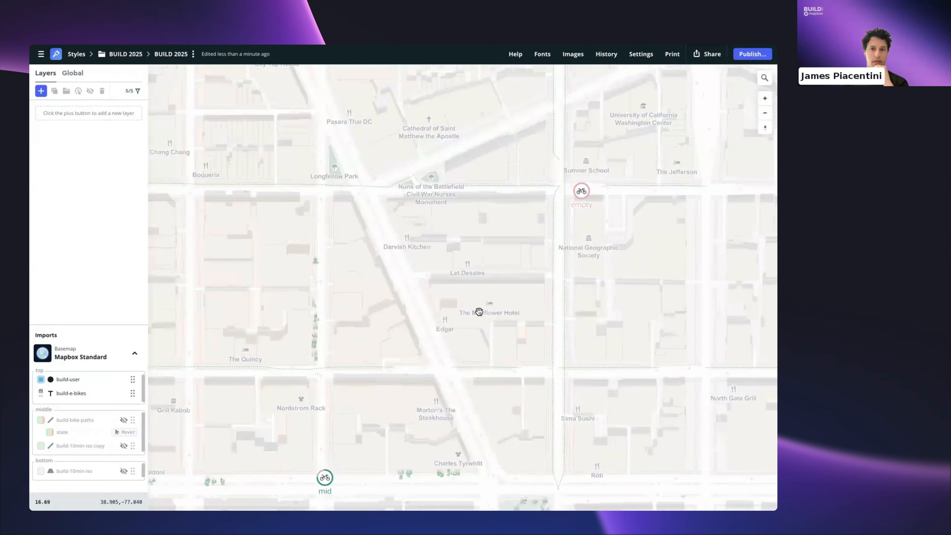
left_click_drag(636, 297, 398, 248)
scroll(490, 325, "down", 3)
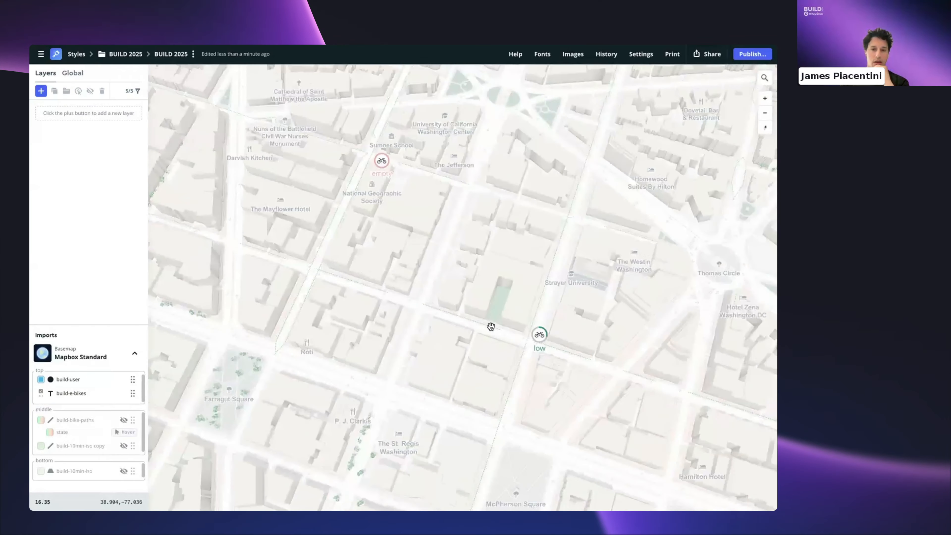
scroll(483, 307, "down", 1)
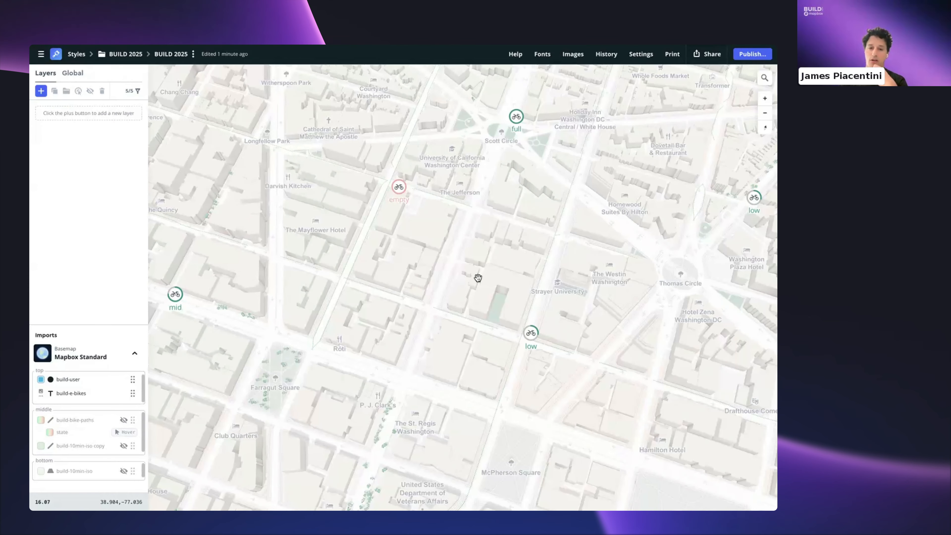
scroll(486, 275, "down", 5)
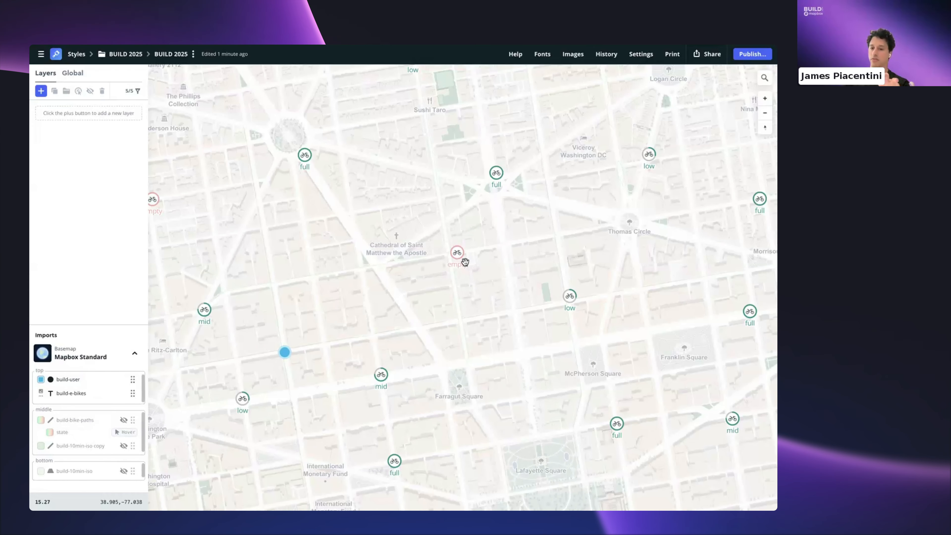
left_click_drag(369, 266, 418, 269)
left_click_drag(329, 323, 448, 312)
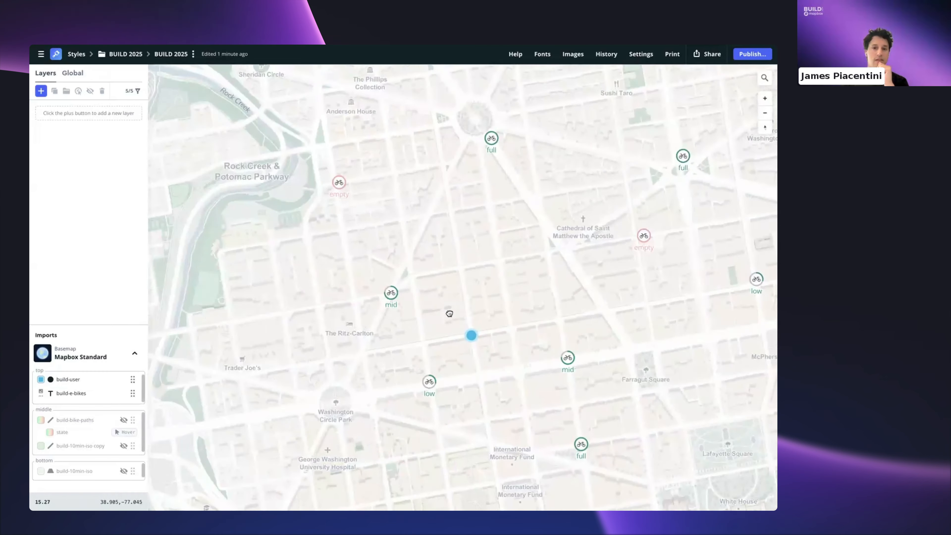
left_click_drag(339, 304, 384, 318)
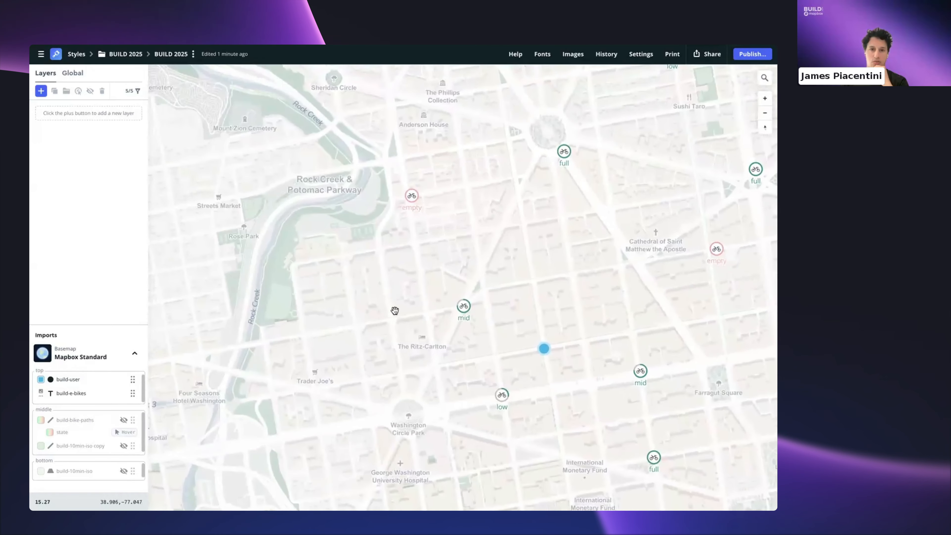
left_click_drag(520, 290, 414, 291)
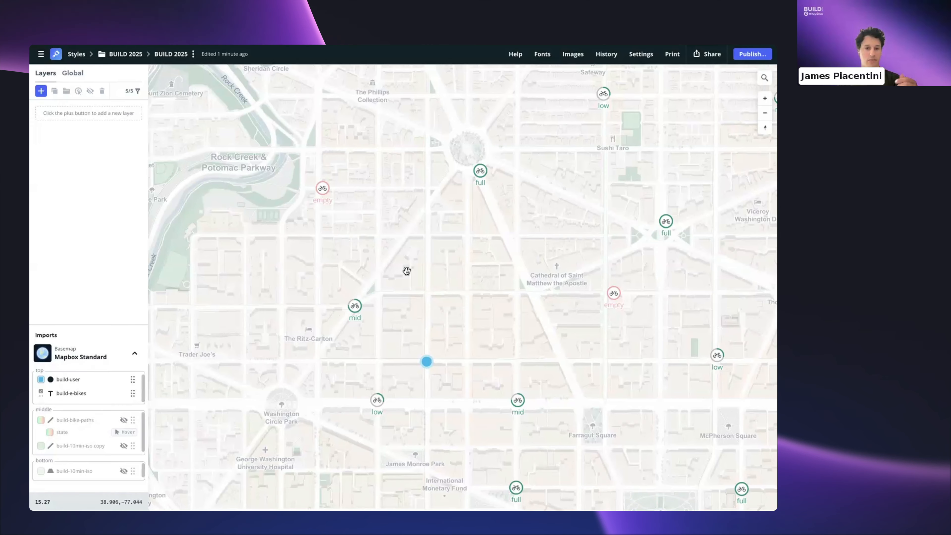
- Review the length-based line color stops of the hidden build-bike-paths layer and close its style settings
left_click(97, 421)
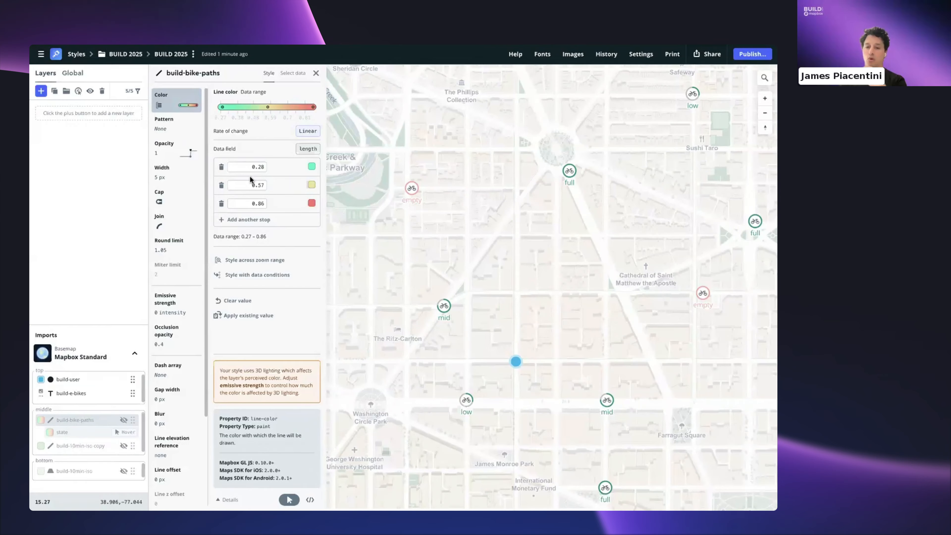
left_click(316, 75)
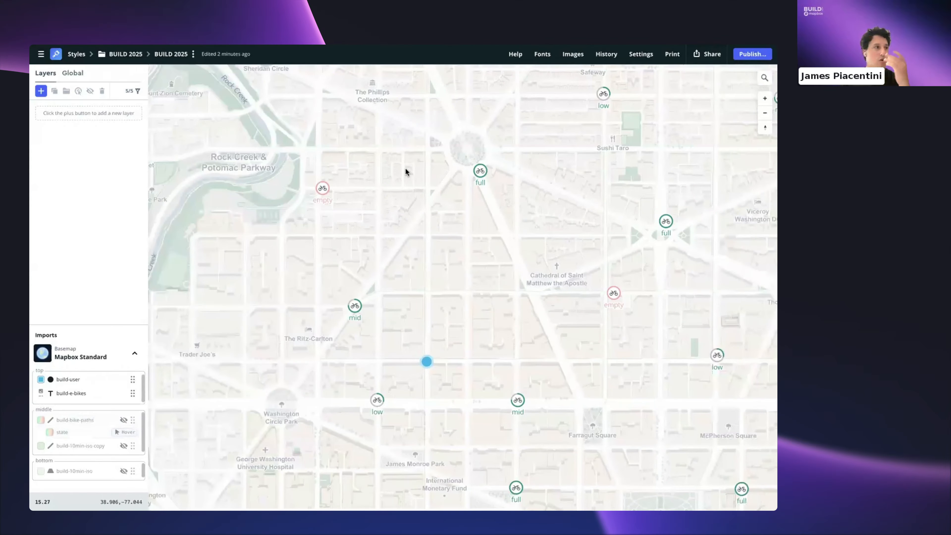
left_click_drag(408, 173, 400, 191)
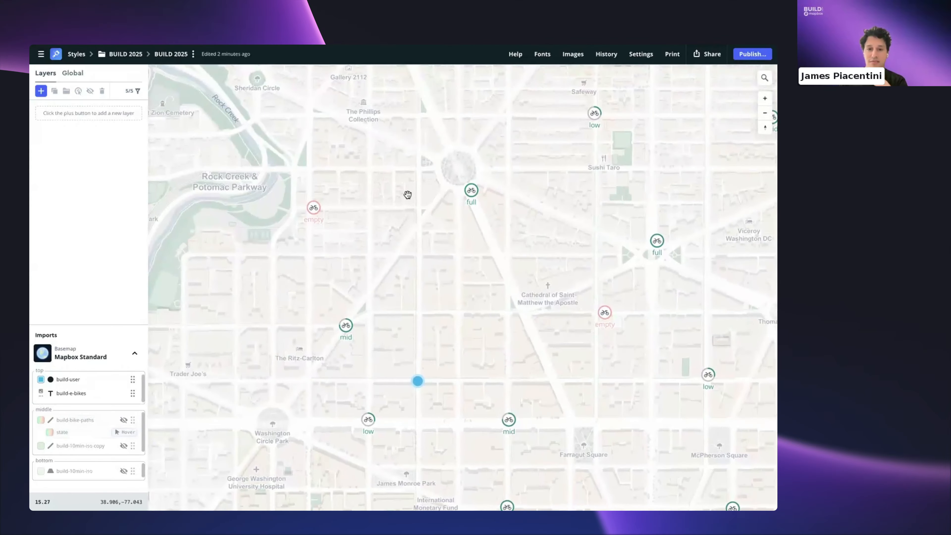
scroll(429, 190, "up", 3)
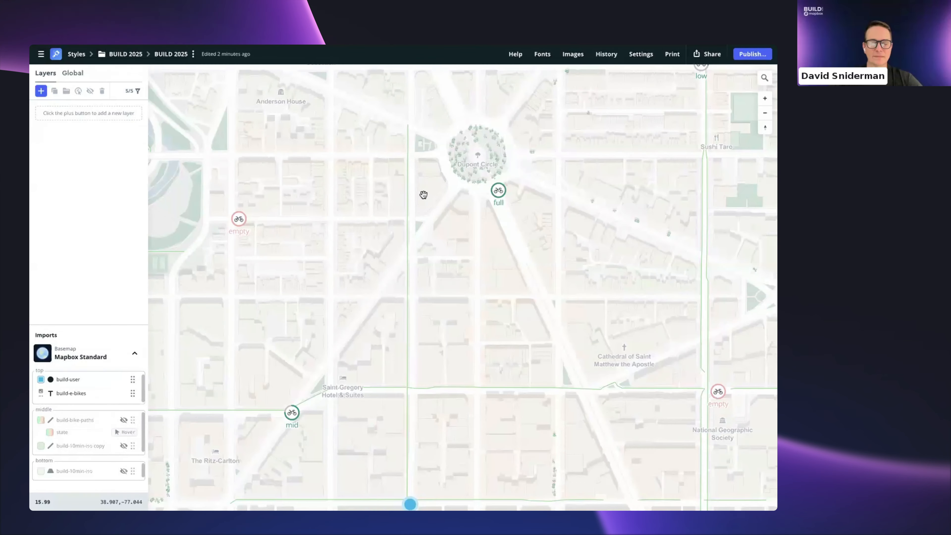
scroll(424, 194, "down", 2)
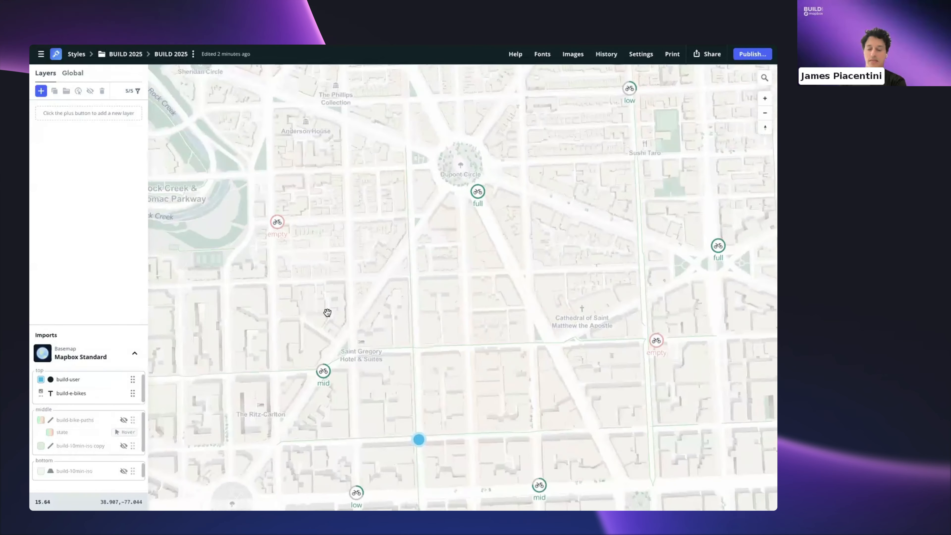
left_click_drag(327, 313, 359, 287)
scroll(359, 287, "down", 1)
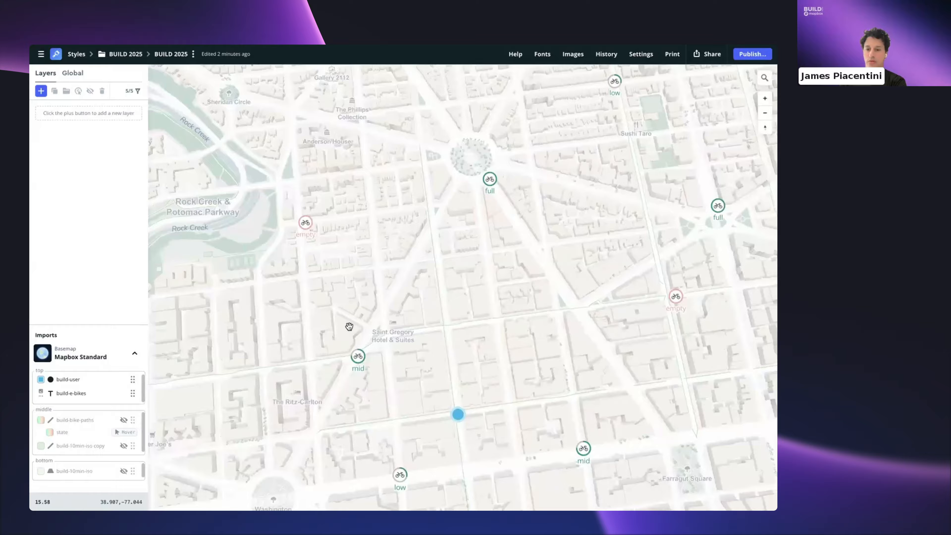
scroll(329, 334, "up", 4)
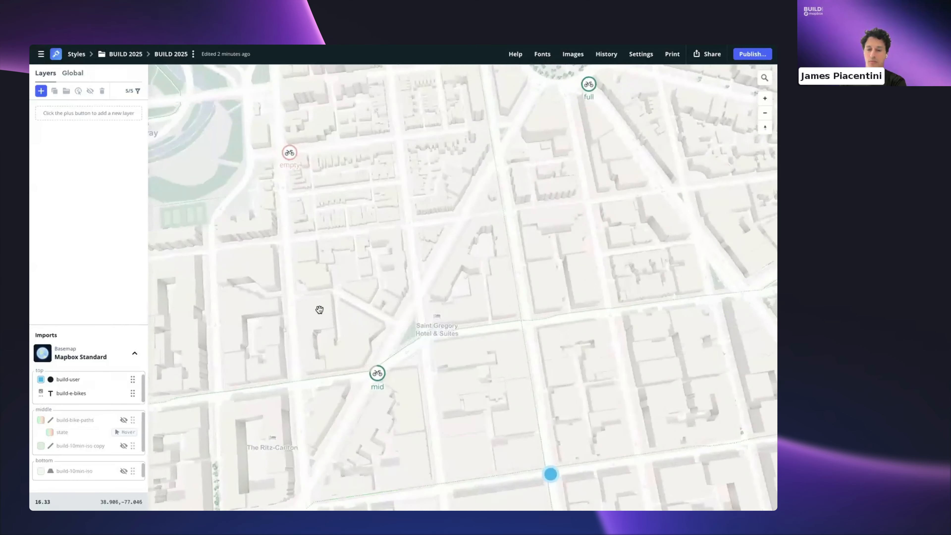
scroll(319, 309, "up", 1)
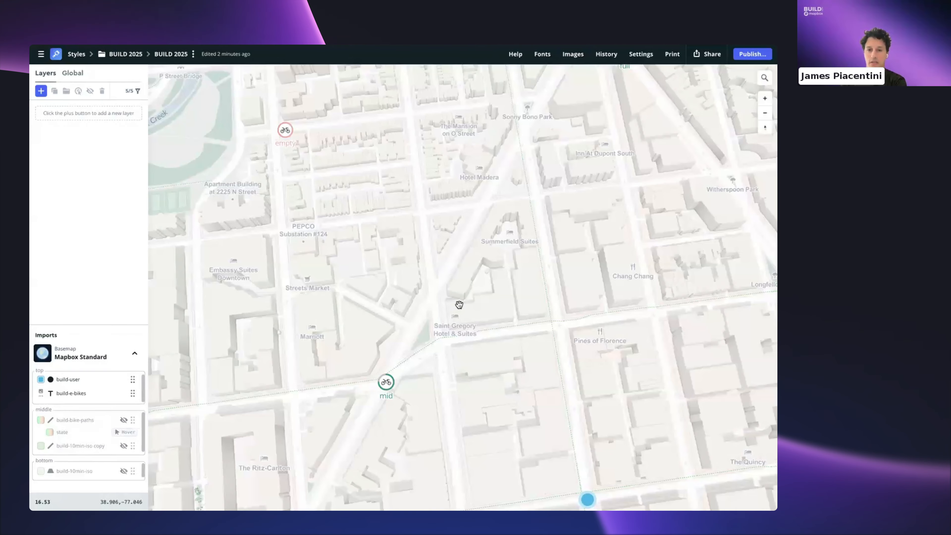
left_click_drag(480, 303, 448, 315)
left_click_drag(529, 278, 491, 294)
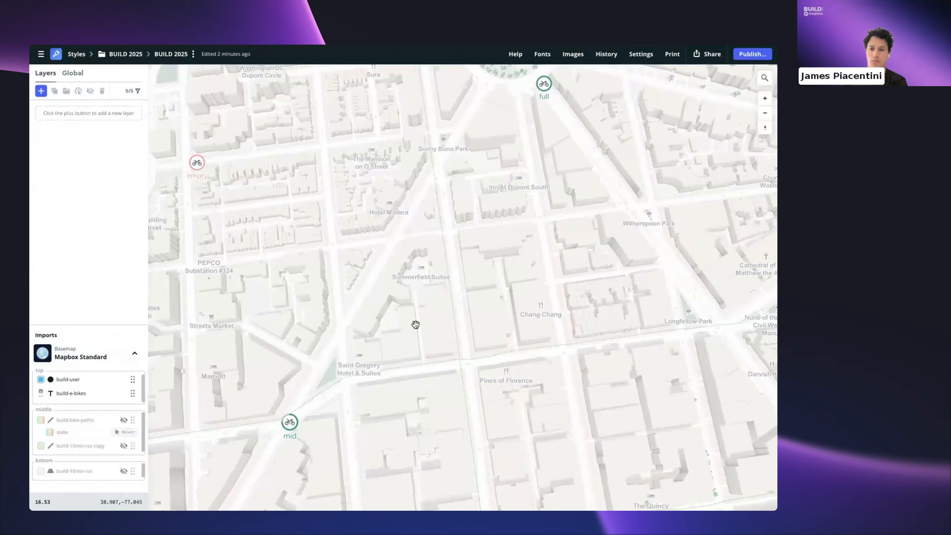
left_click_drag(431, 325, 450, 327)
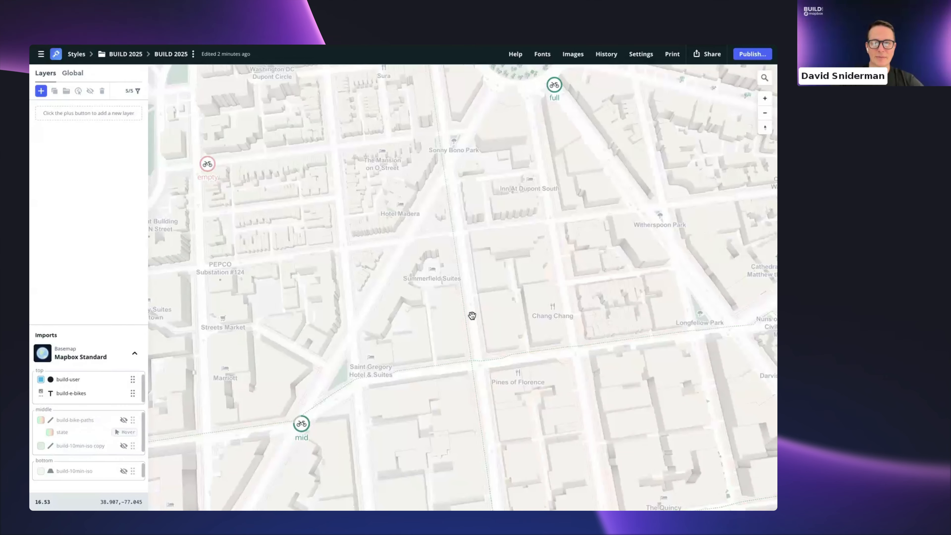
- Open the style's debug tools and preview the map with the color blindness simulator set to Protanomaly
left_click(641, 54)
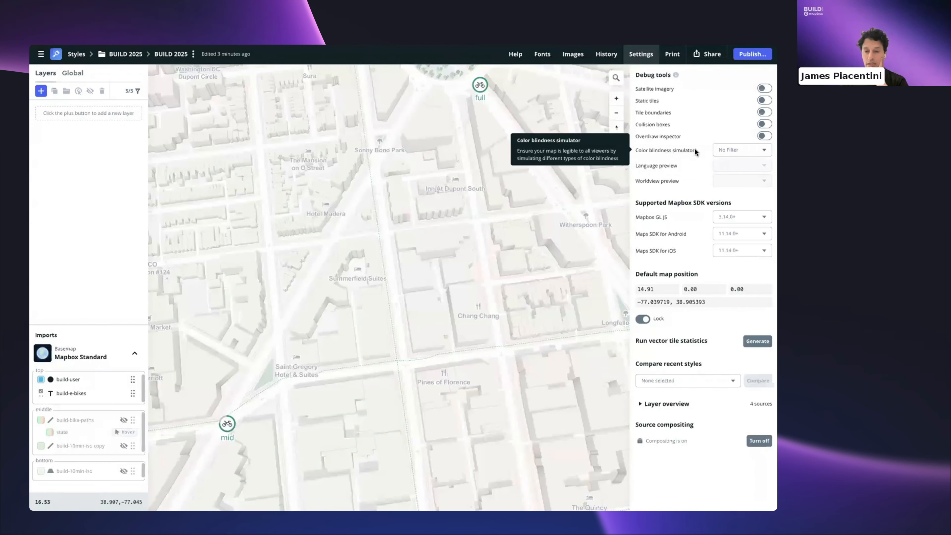
left_click(763, 152)
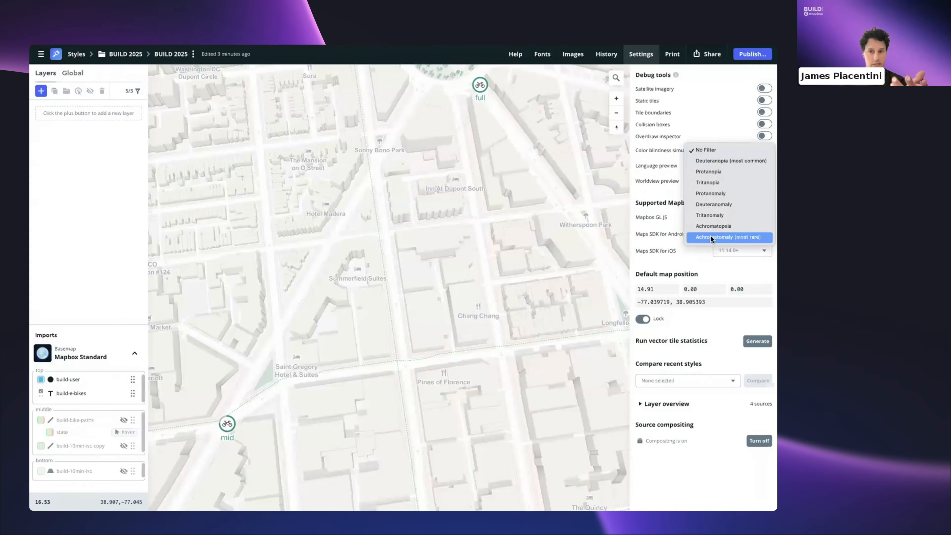
left_click(711, 194)
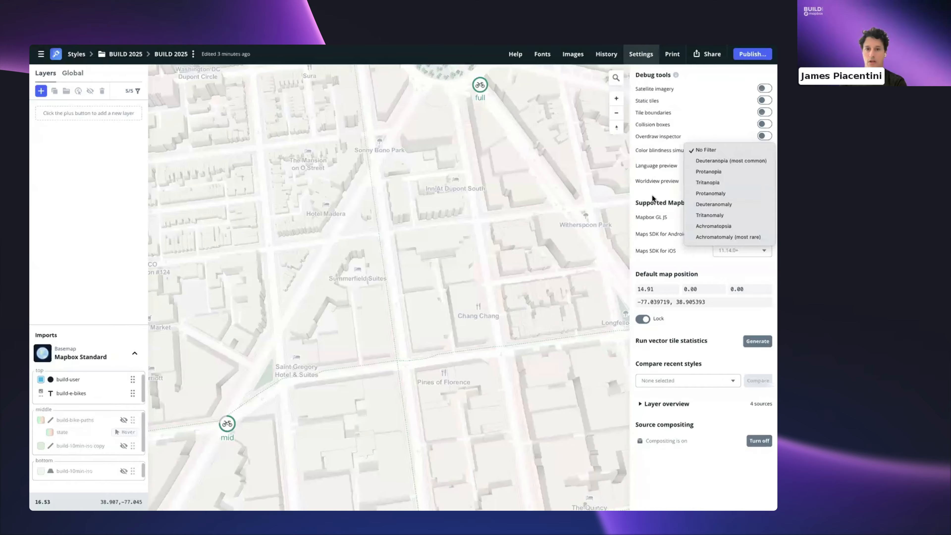
scroll(558, 199, "down", 3)
left_click_drag(527, 211, 449, 233)
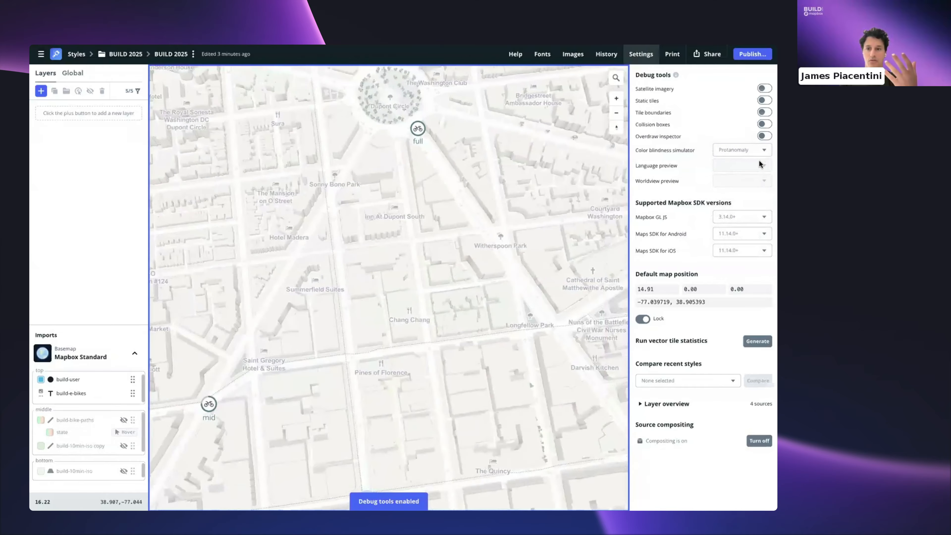
- Switch the color blindness simulator to Protanopia and examine the e-bike station icons across a wider map area
left_click(759, 150)
left_click(710, 128)
scroll(470, 245, "down", 5)
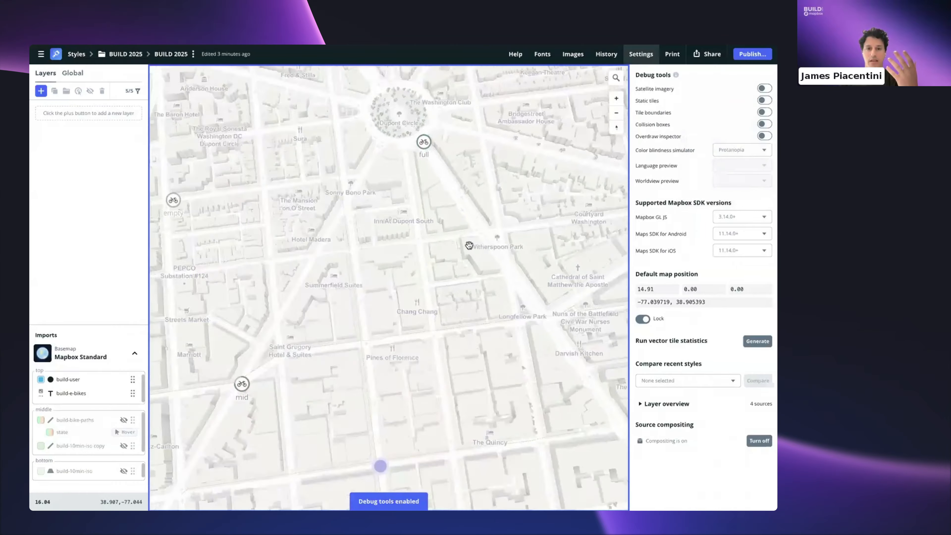
scroll(344, 302, "down", 4)
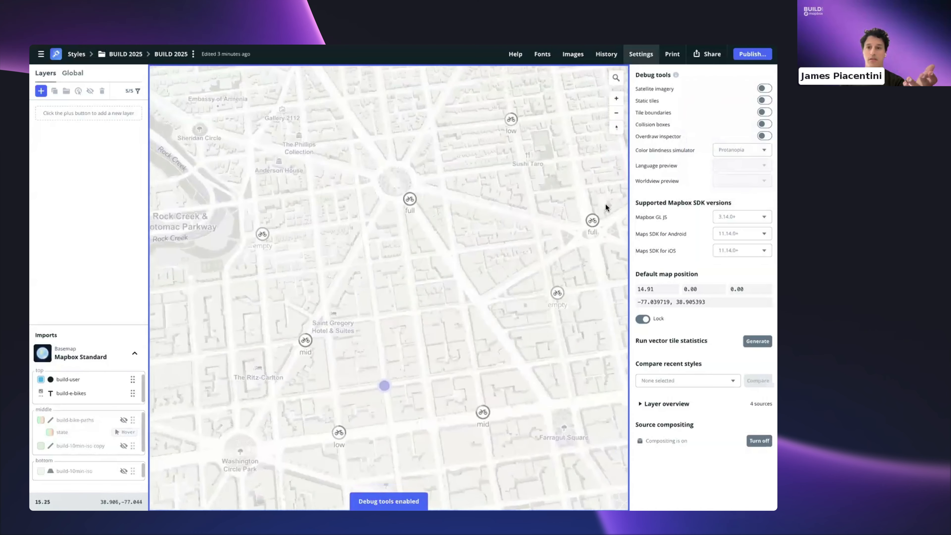
- Preview the map with the color blindness simulator set to Deuteranopia (most common), followed by Achromatopsia
left_click(728, 150)
left_click(716, 129)
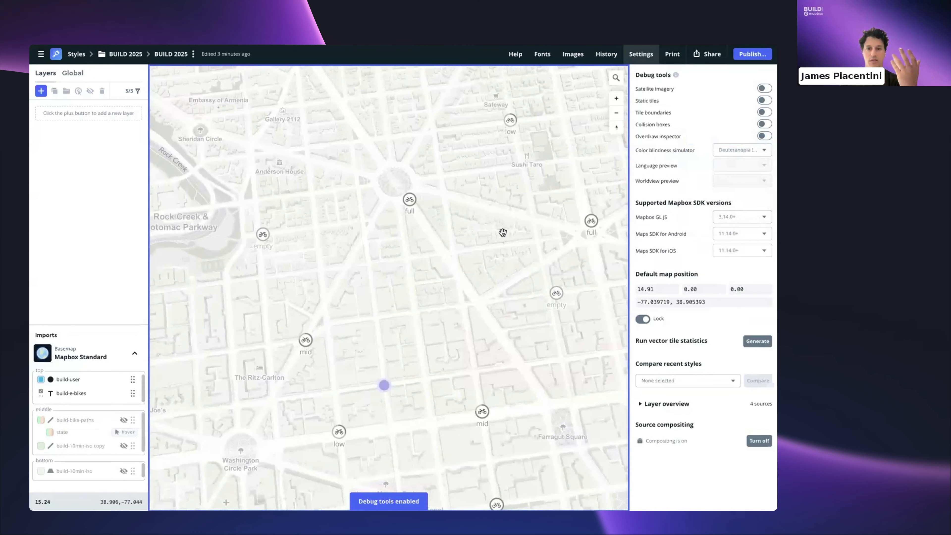
left_click_drag(532, 242, 469, 254)
scroll(469, 253, "down", 2)
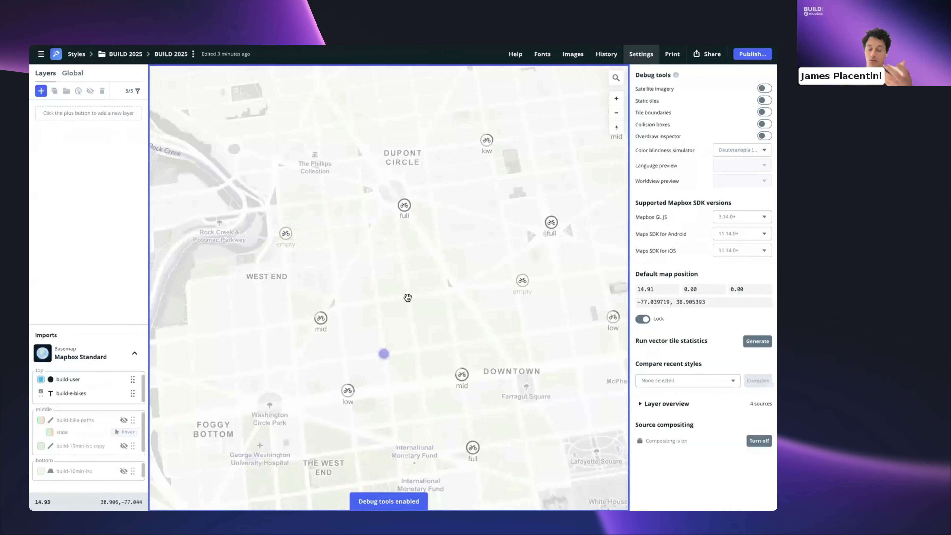
left_click(725, 151)
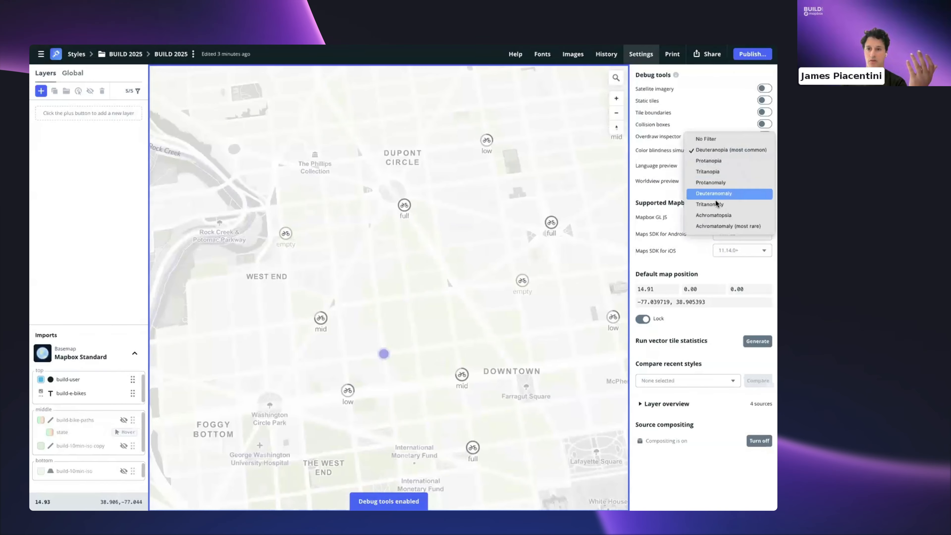
left_click(711, 214)
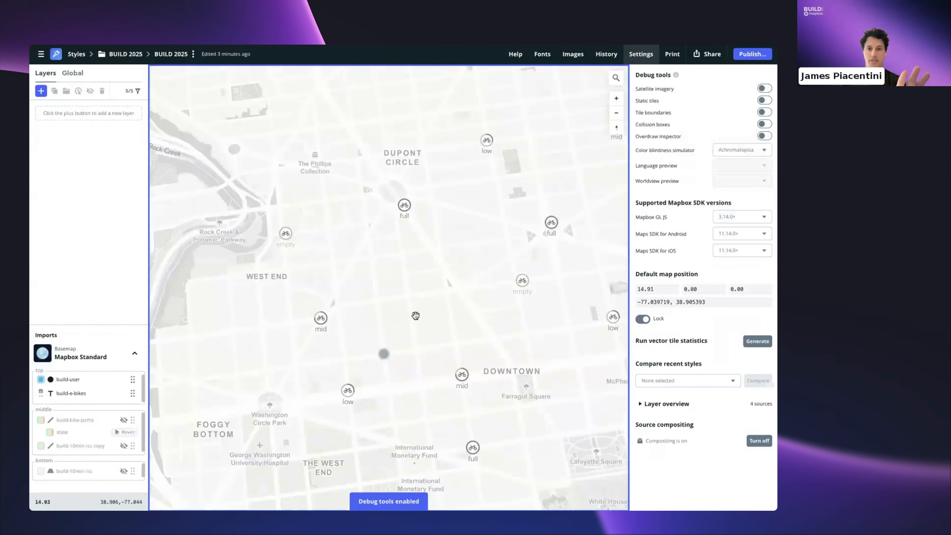
- Set the color blindness simulator to Achromatomaly (most rare) and examine the e-bike station icons around Dupont Circle
left_click(732, 151)
left_click(726, 161)
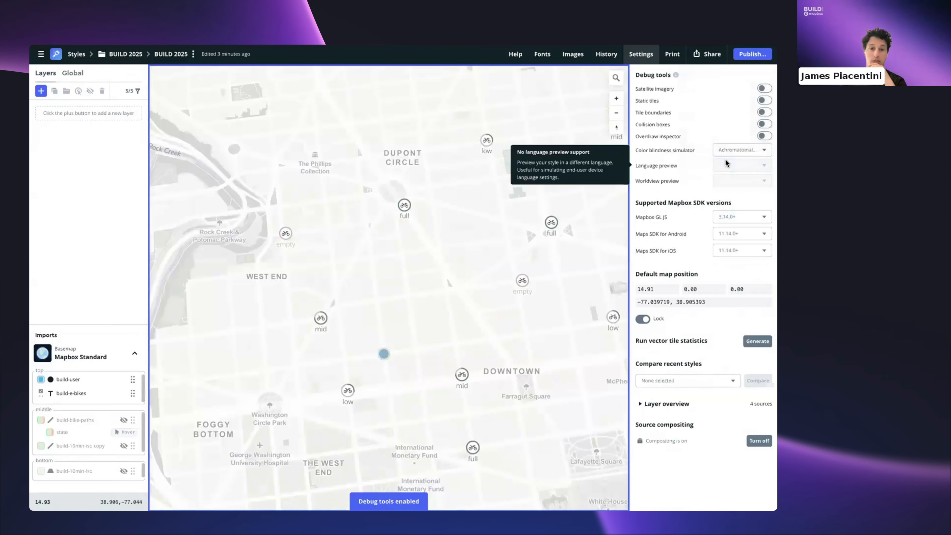
left_click(763, 151)
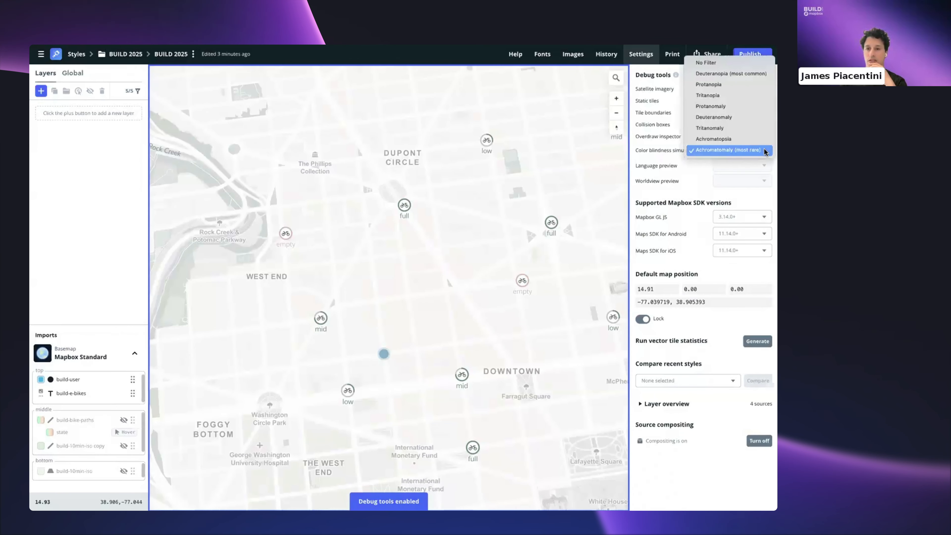
left_click(720, 154)
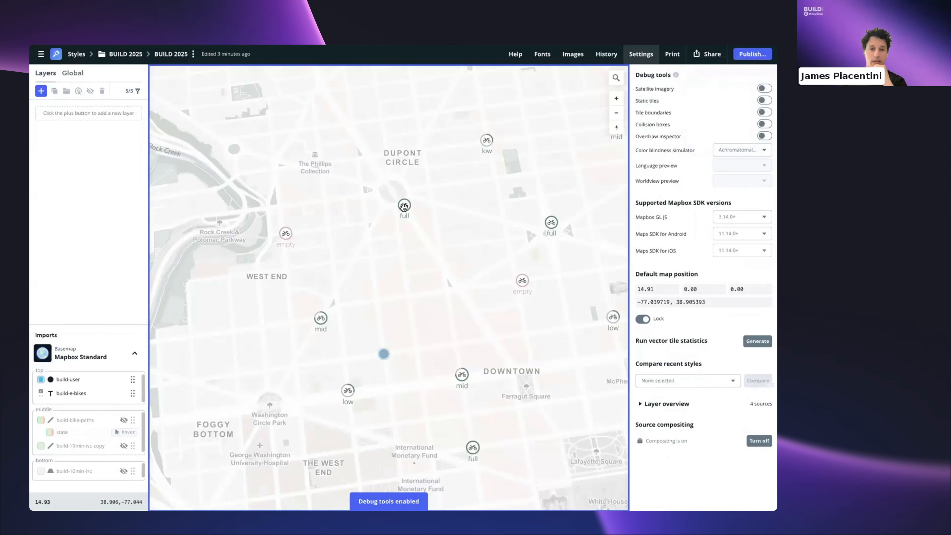
scroll(403, 205, "up", 2)
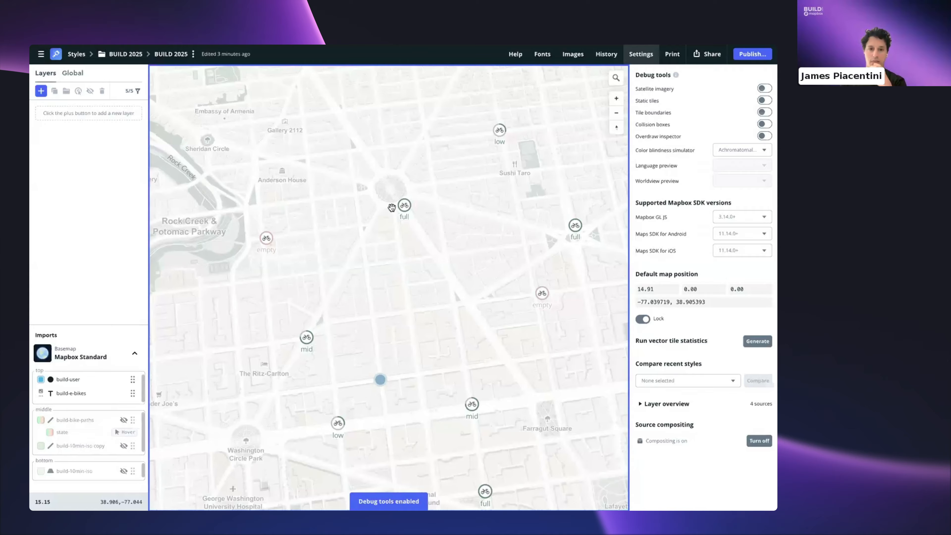
left_click_drag(404, 220, 429, 223)
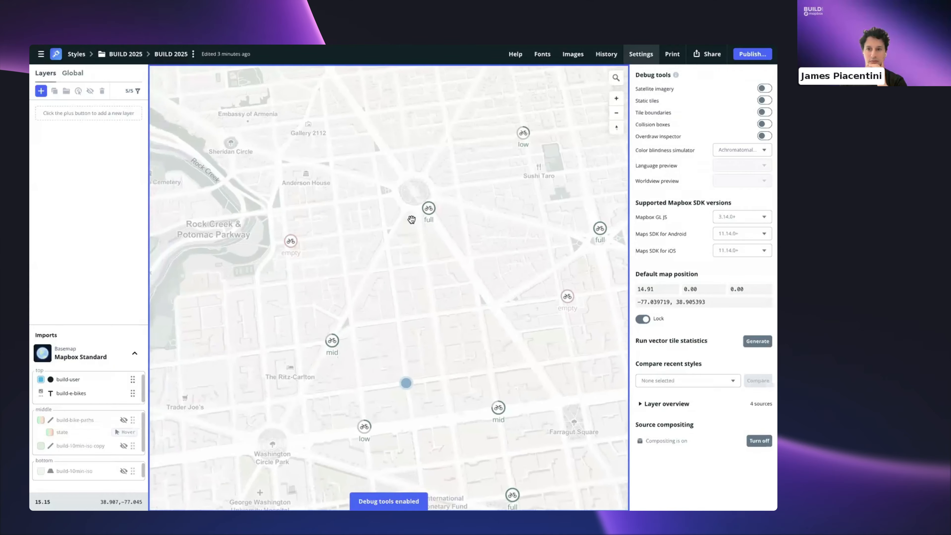
- Reset the color blindness simulator to No Filter and check the map in its original colors
left_click(741, 151)
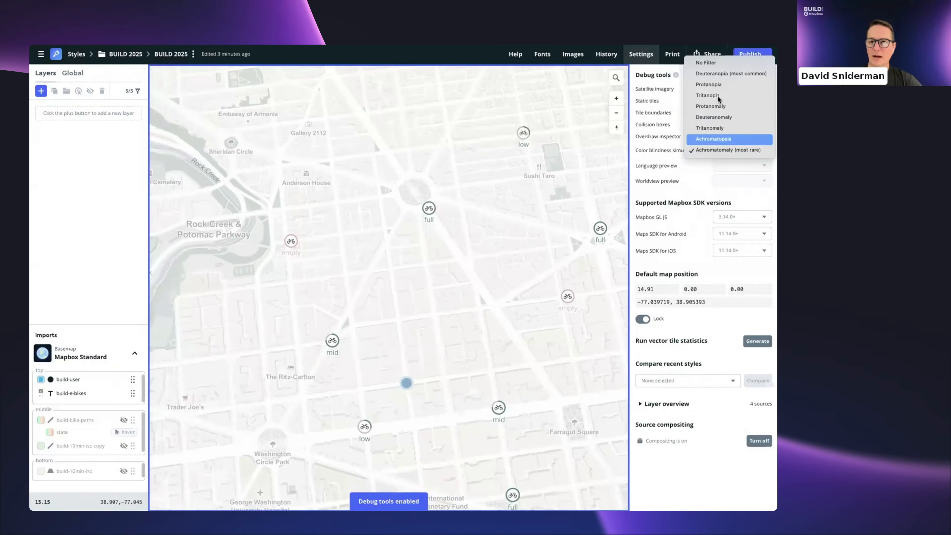
left_click(711, 62)
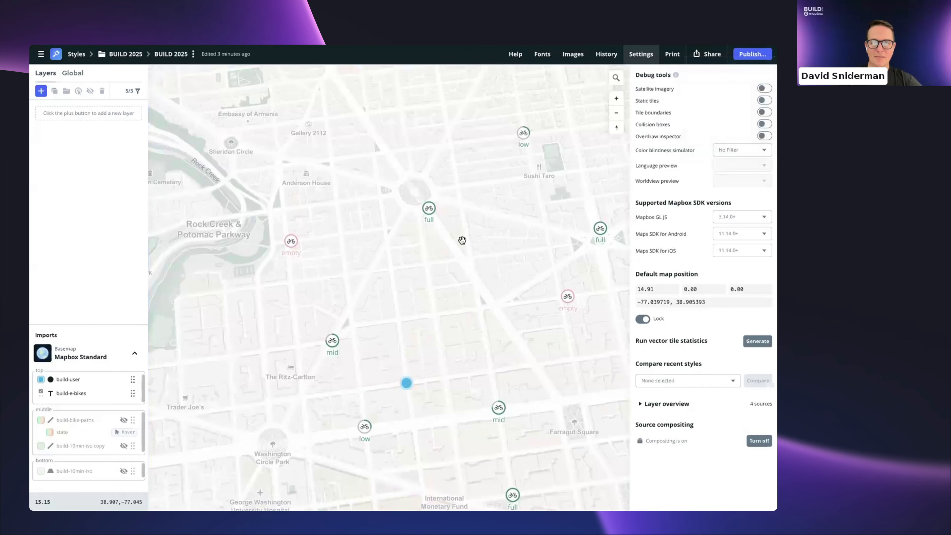
scroll(464, 244, "down", 2)
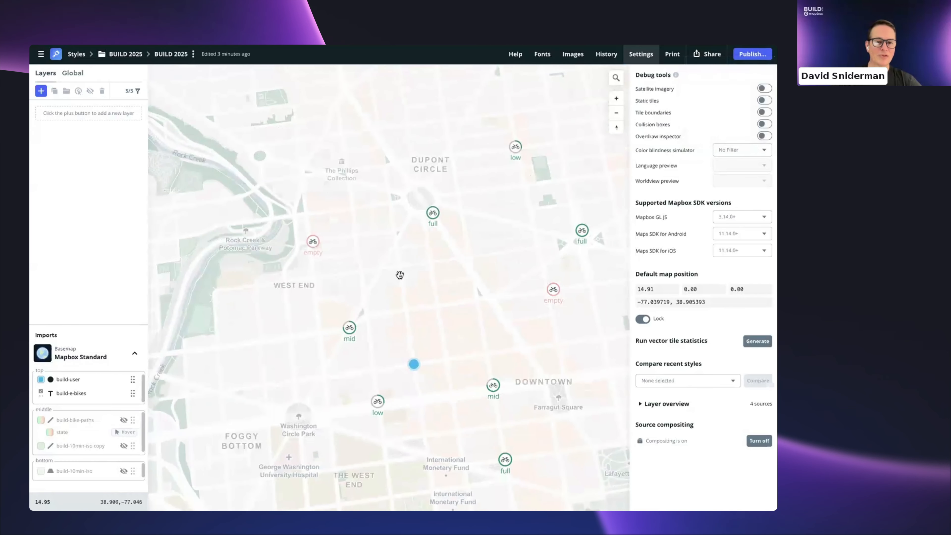
left_click_drag(402, 275, 403, 253)
scroll(402, 253, "down", 1)
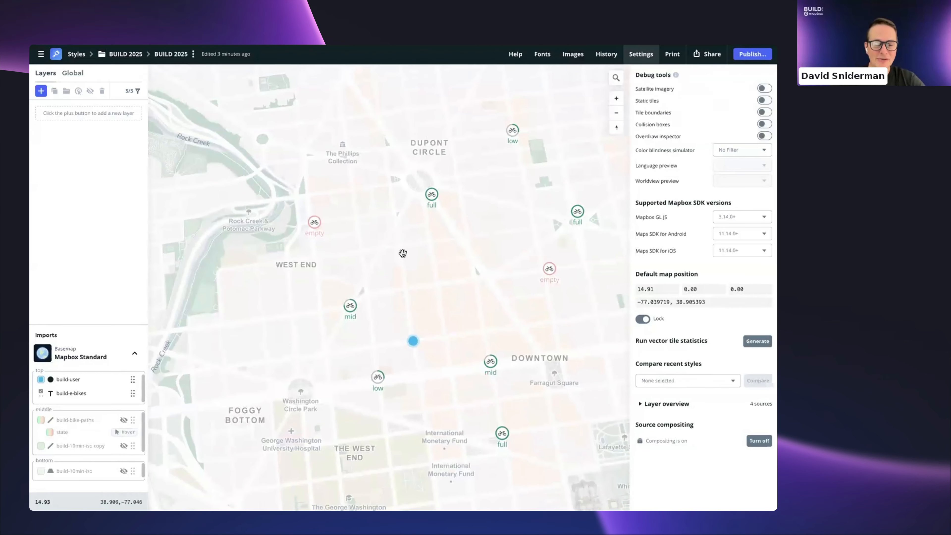